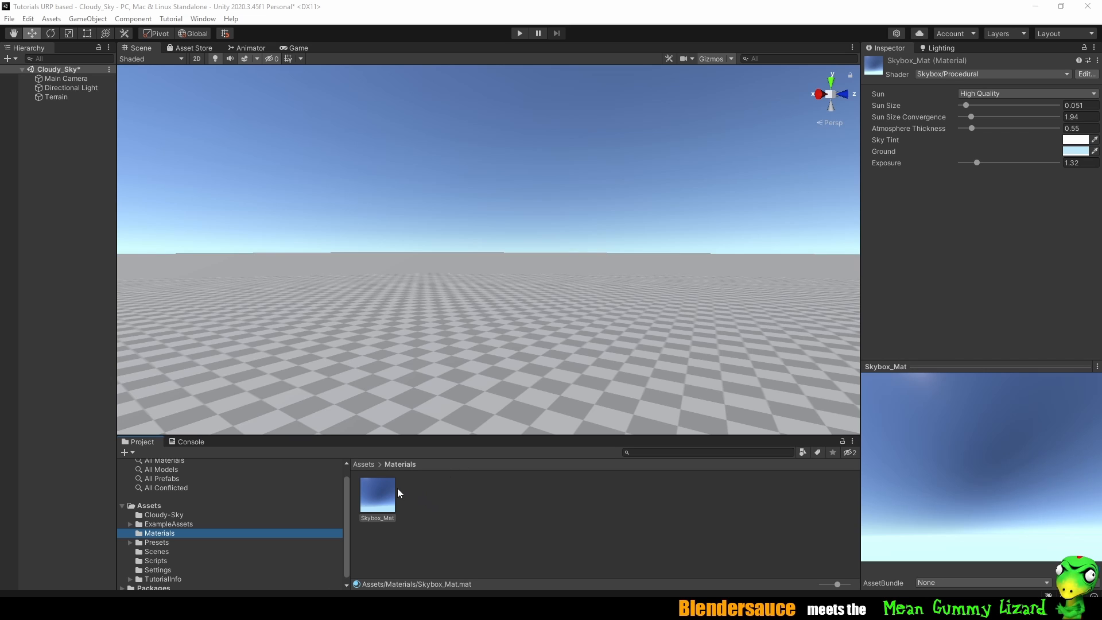
Examine the Skybox_Mat material's settings and available Skybox shader types, and open the Cloudy-Sky folder.
{"action": "right_click", "coordinate": [486, 505]}
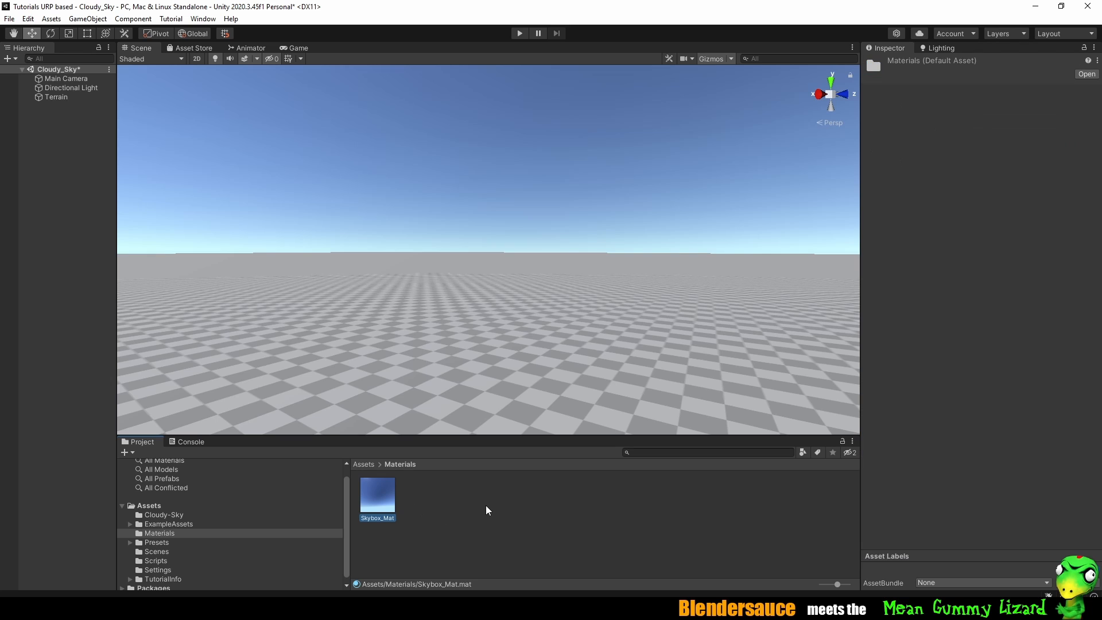
{"action": "mouse_move", "coordinate": [594, 205]}
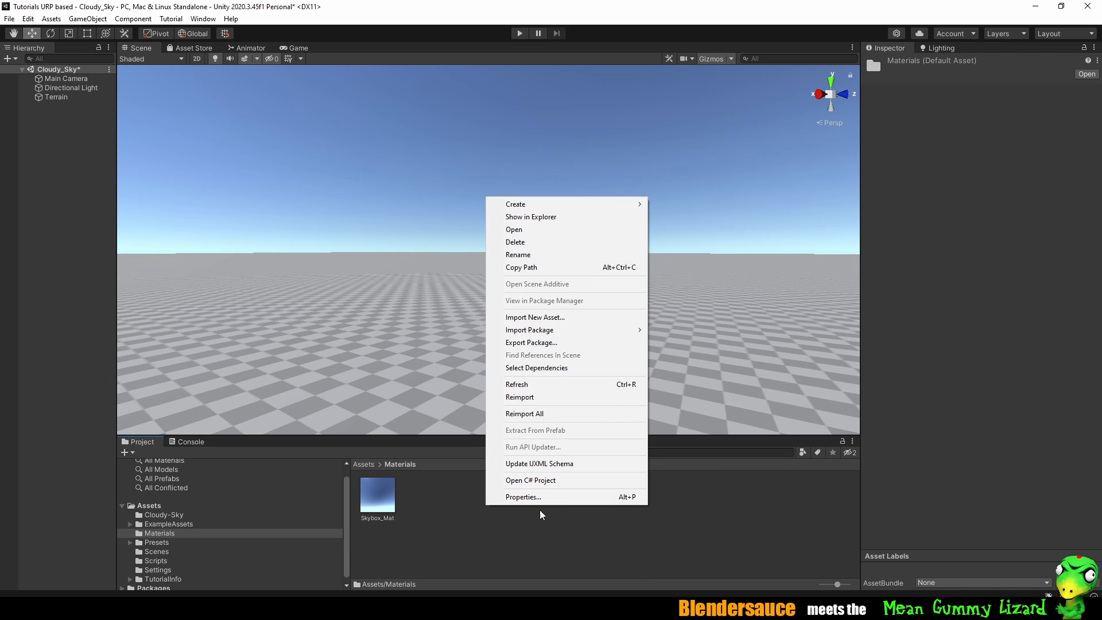
{"action": "left_click", "coordinate": [525, 543]}
{"action": "left_click", "coordinate": [379, 495]}
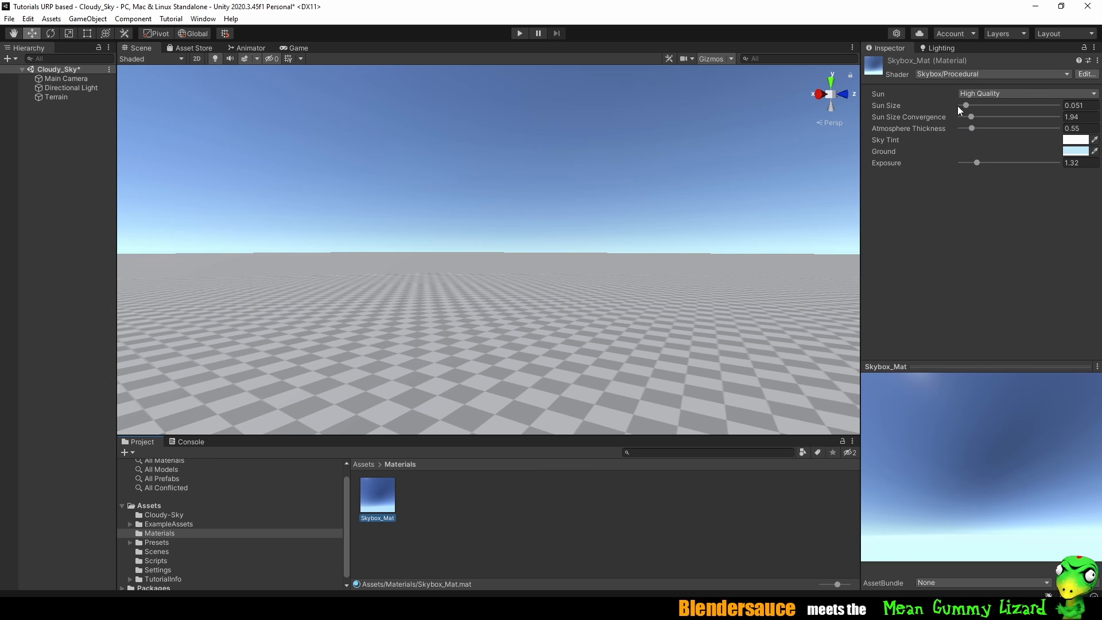
{"action": "left_click", "coordinate": [929, 73]}
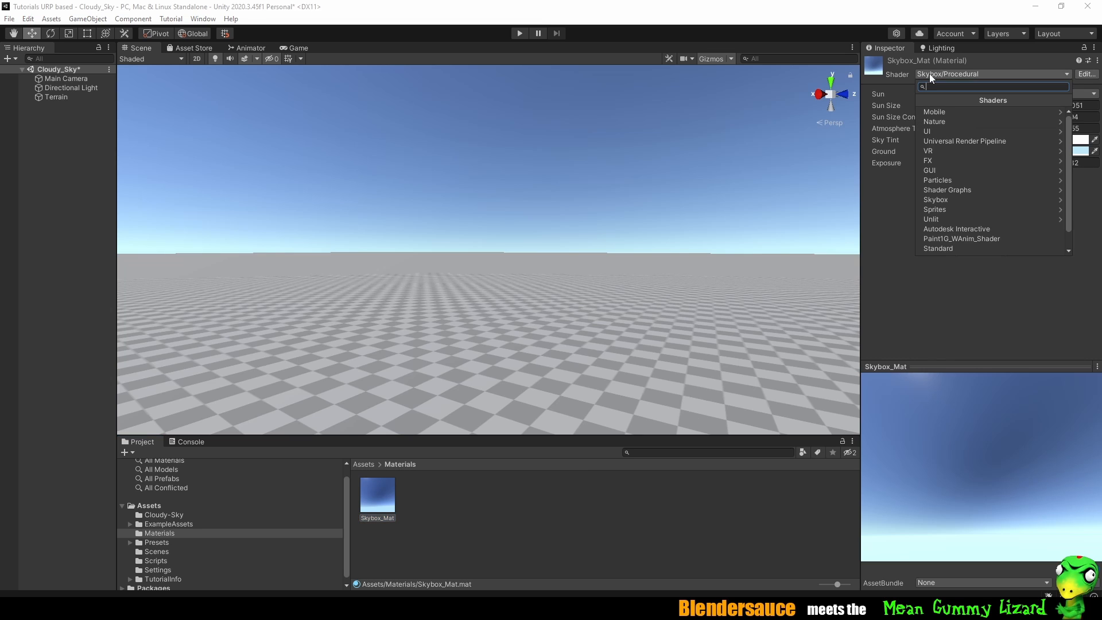
{"action": "left_click", "coordinate": [942, 201]}
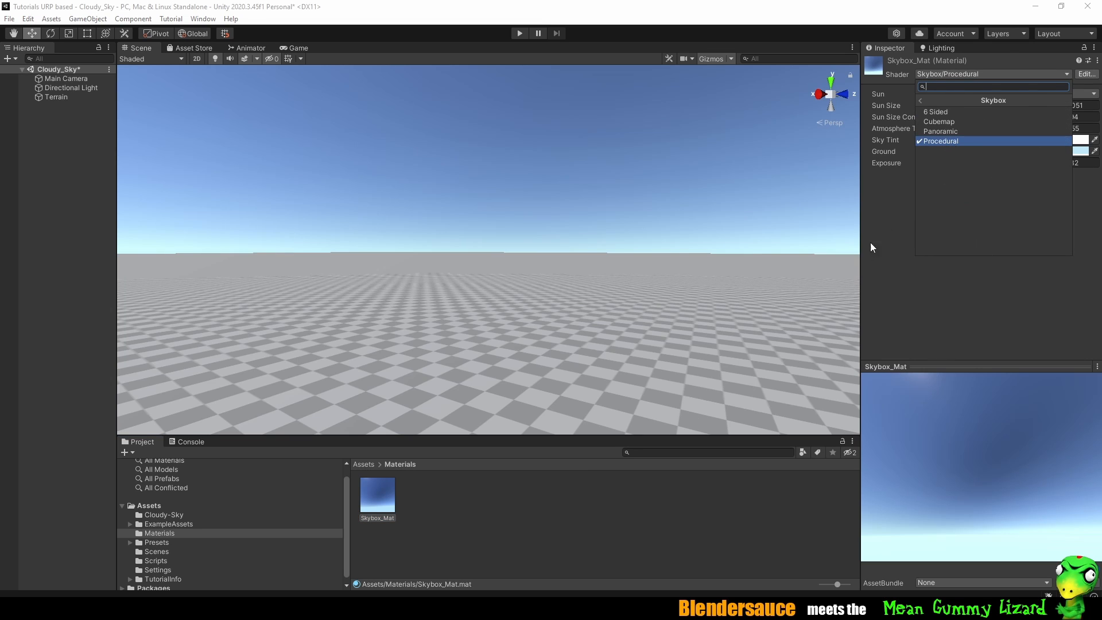
{"action": "left_click", "coordinate": [881, 254]}
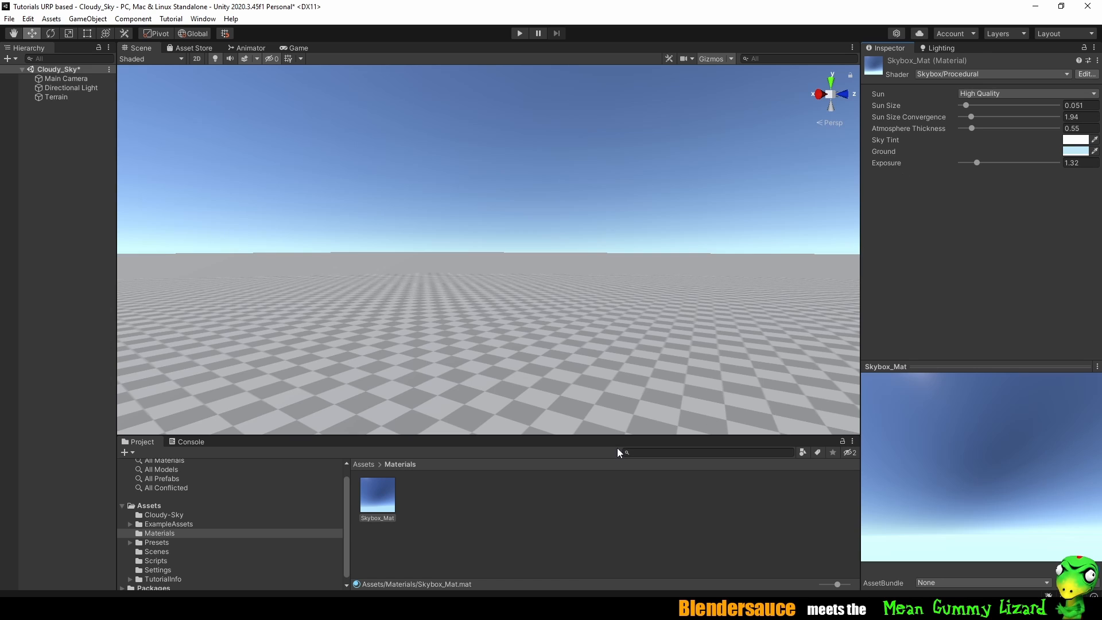
{"action": "left_click", "coordinate": [169, 516]}
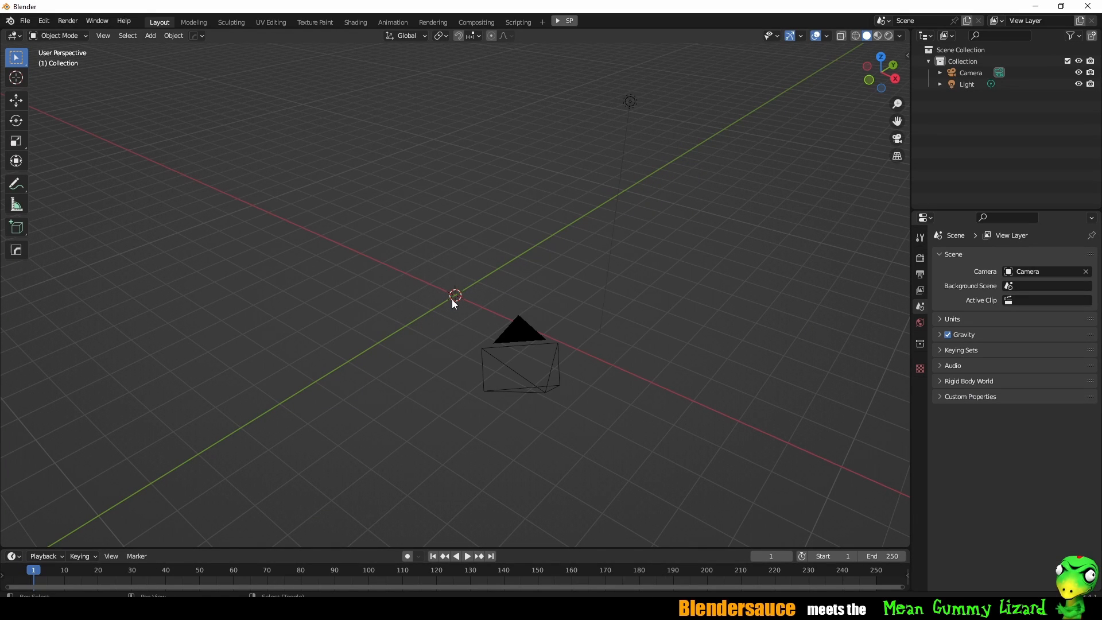
In Blender, add a plane mesh at the world origin and subdivide it with 20 cuts.
{"action": "key", "text": "shift+a"}
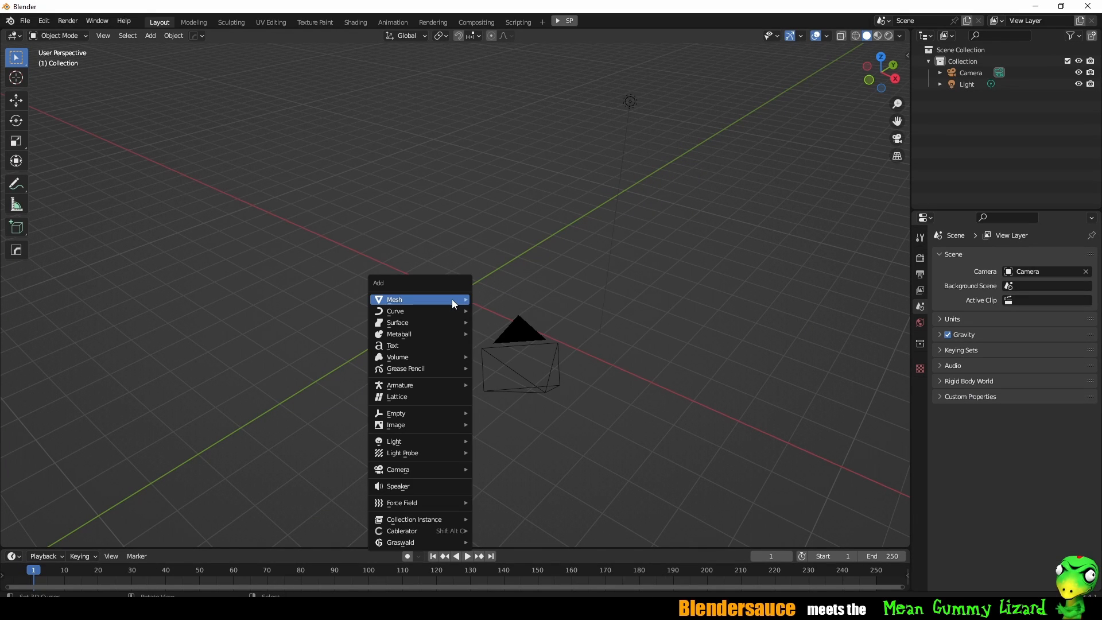
{"action": "left_click", "coordinate": [468, 299]}
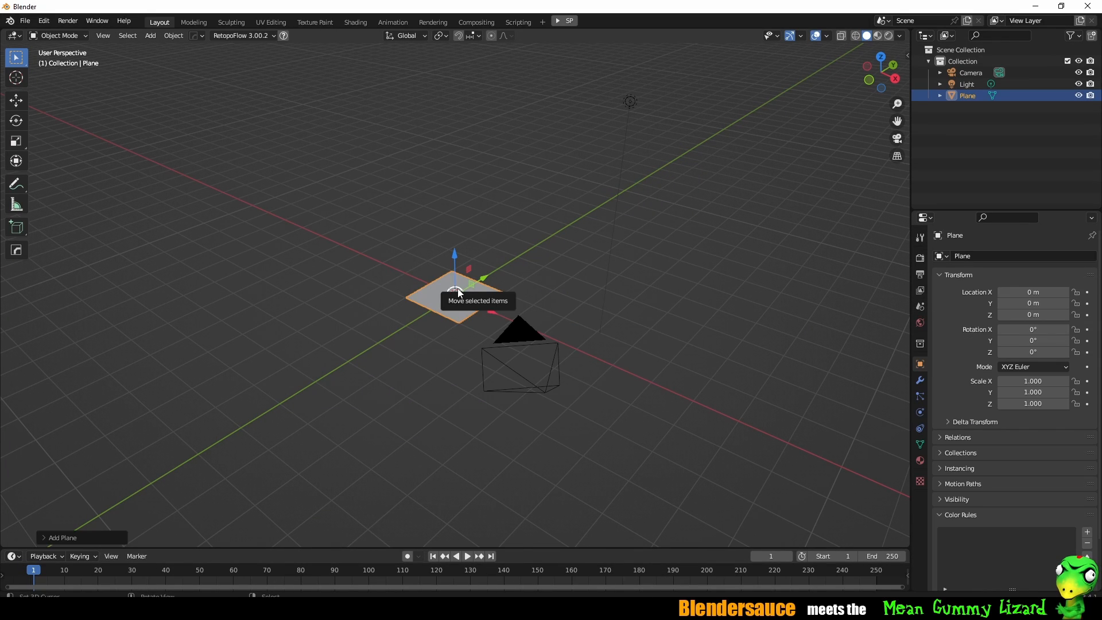
{"action": "key", "text": "Tab"}
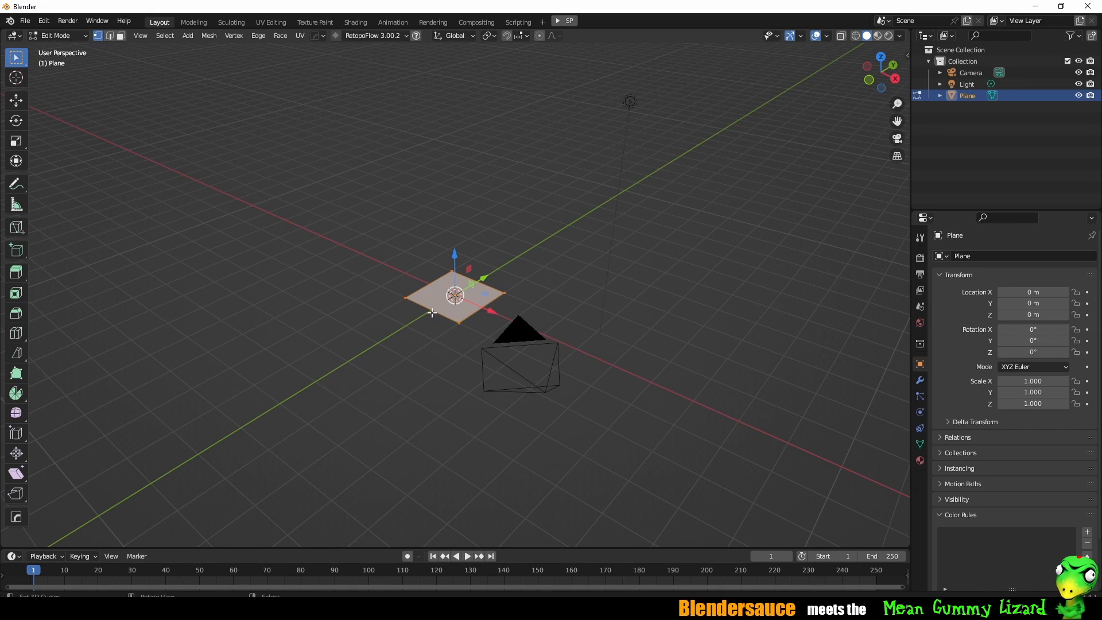
{"action": "right_click", "coordinate": [324, 391]}
{"action": "left_click", "coordinate": [289, 319]}
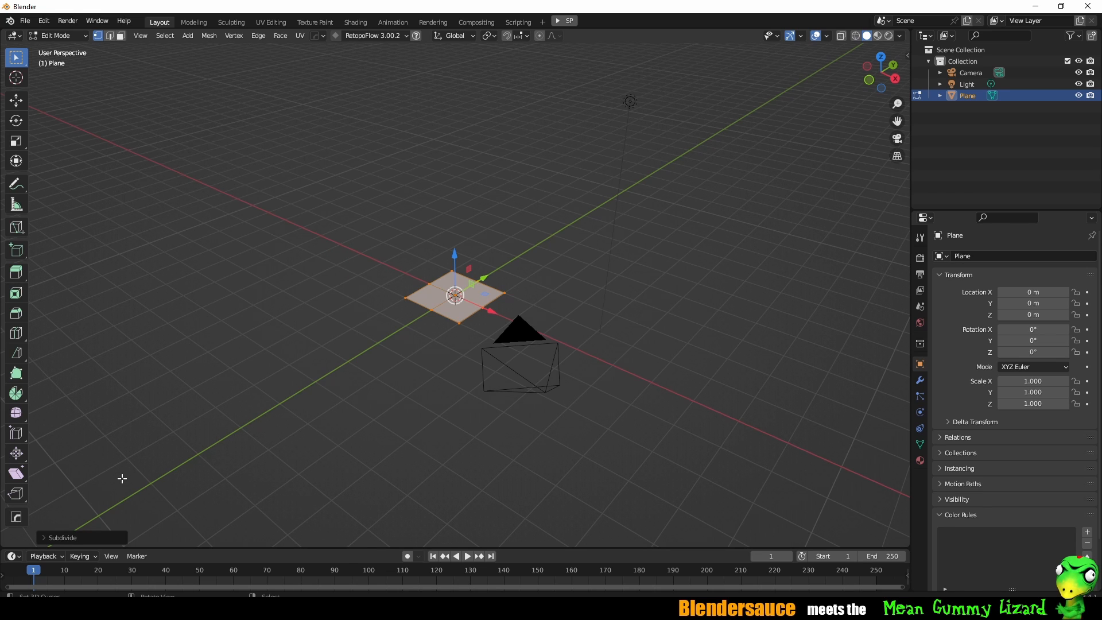
{"action": "left_click", "coordinate": [45, 539]}
{"action": "left_click", "coordinate": [147, 459]}
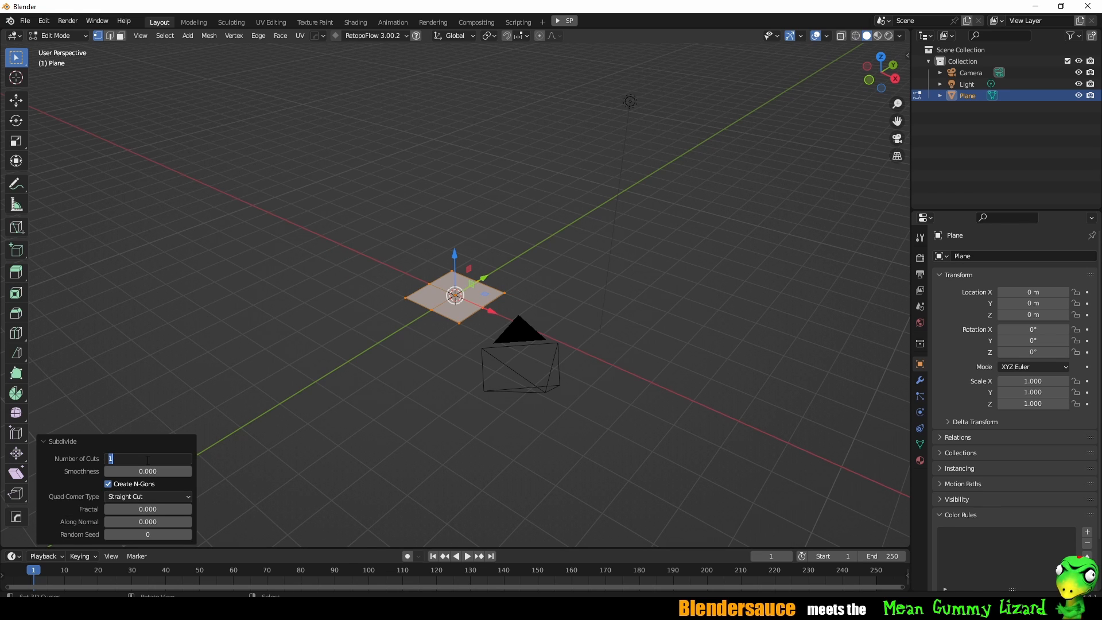
{"action": "type", "text": "20"}
{"action": "key", "text": "Return"}
{"action": "key", "text": "Tab"}
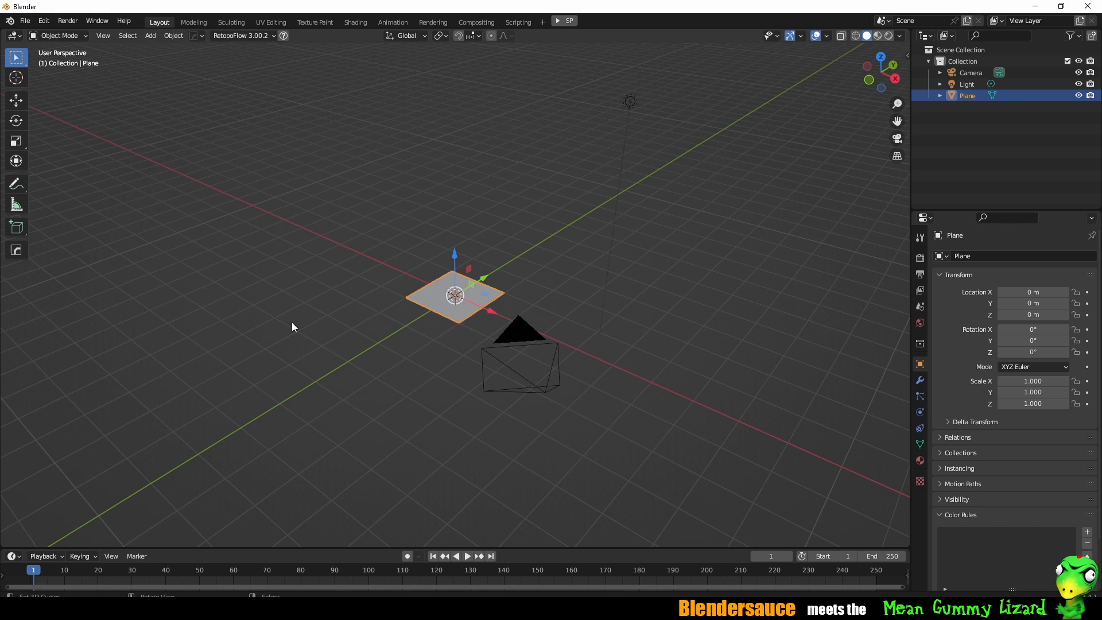
Set up an FBX export limited to selected objects with Apply Transform enabled in the Cloudy Sky Shader folder, and cancel it.
{"action": "mouse_move", "coordinate": [398, 308]}
{"action": "middle_mouse_down"}
{"action": "mouse_move", "coordinate": [424, 322]}
{"action": "mouse_move", "coordinate": [411, 320]}
{"action": "middle_mouse_up"}
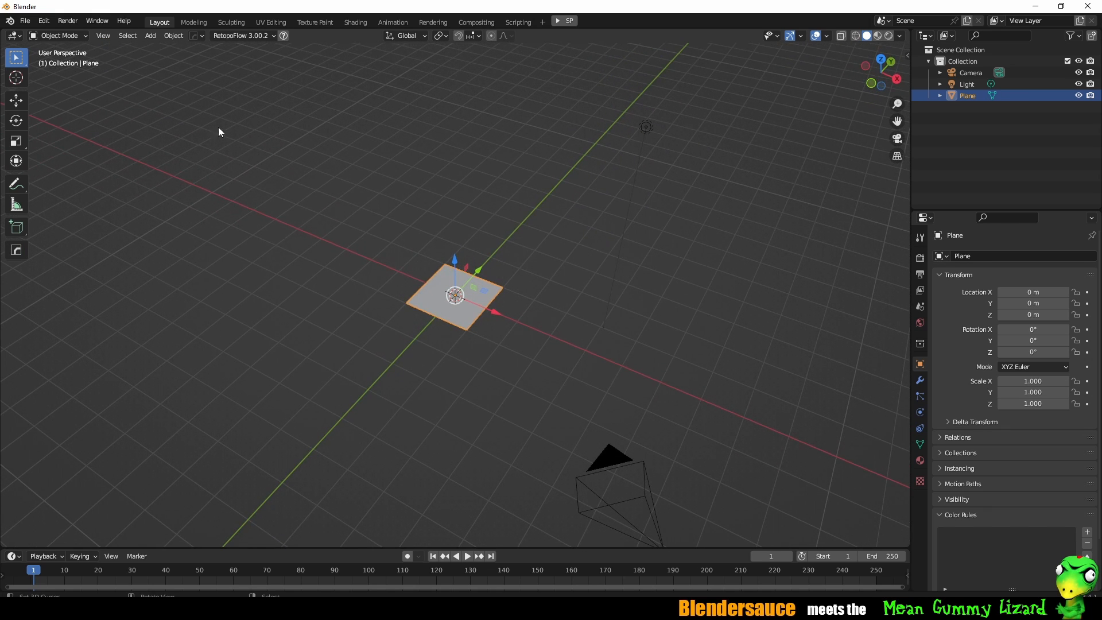
{"action": "left_click", "coordinate": [32, 24]}
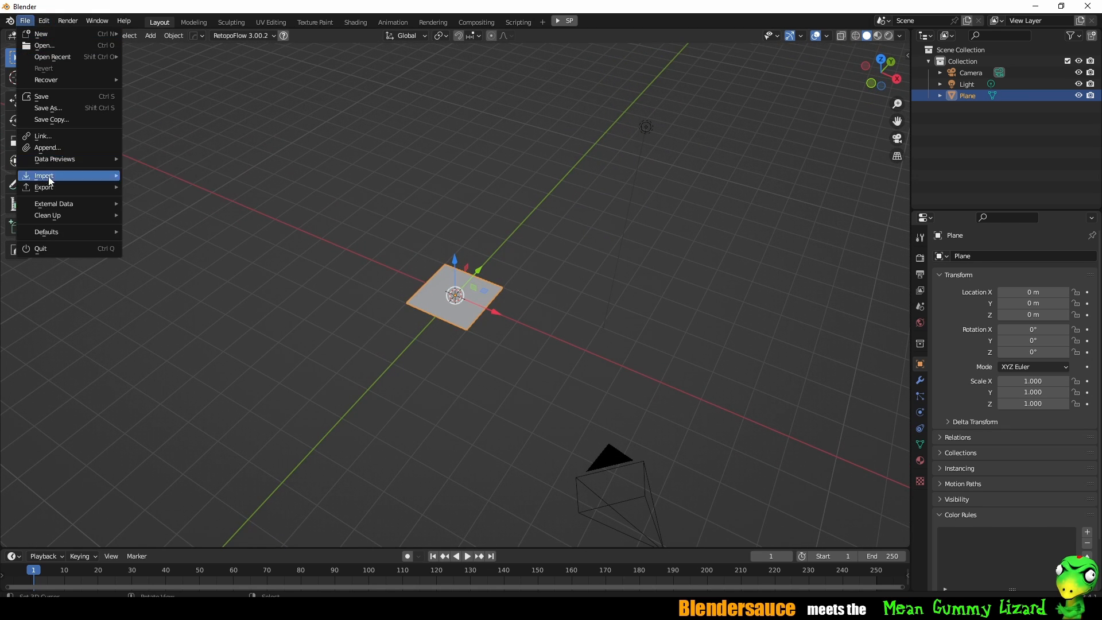
{"action": "mouse_move", "coordinate": [51, 187]}
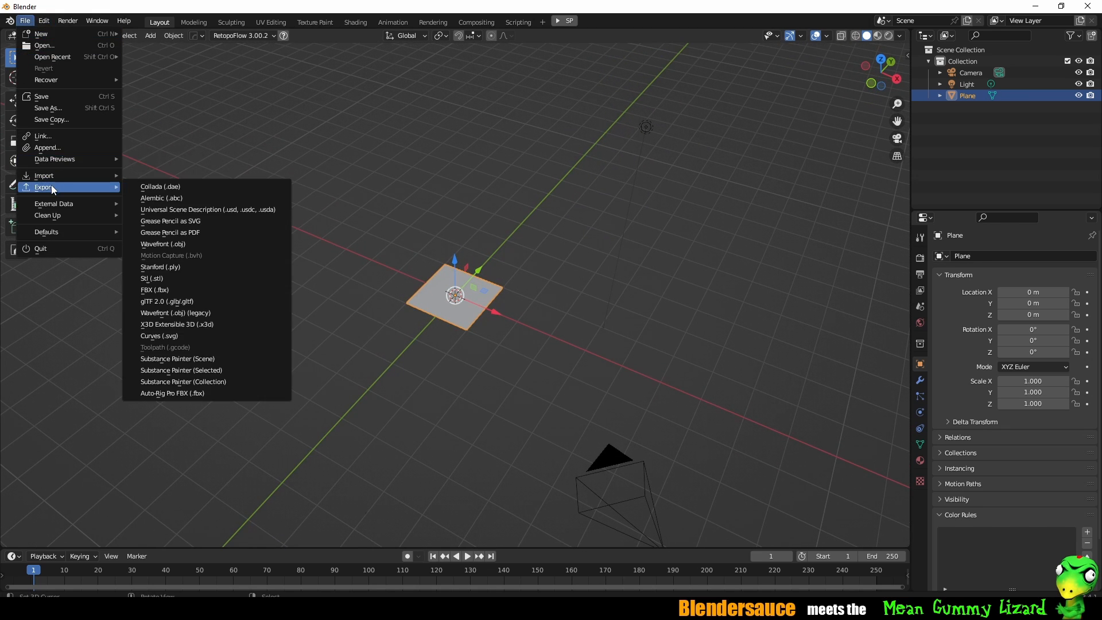
{"action": "left_click", "coordinate": [156, 290]}
{"action": "left_click", "coordinate": [885, 149]}
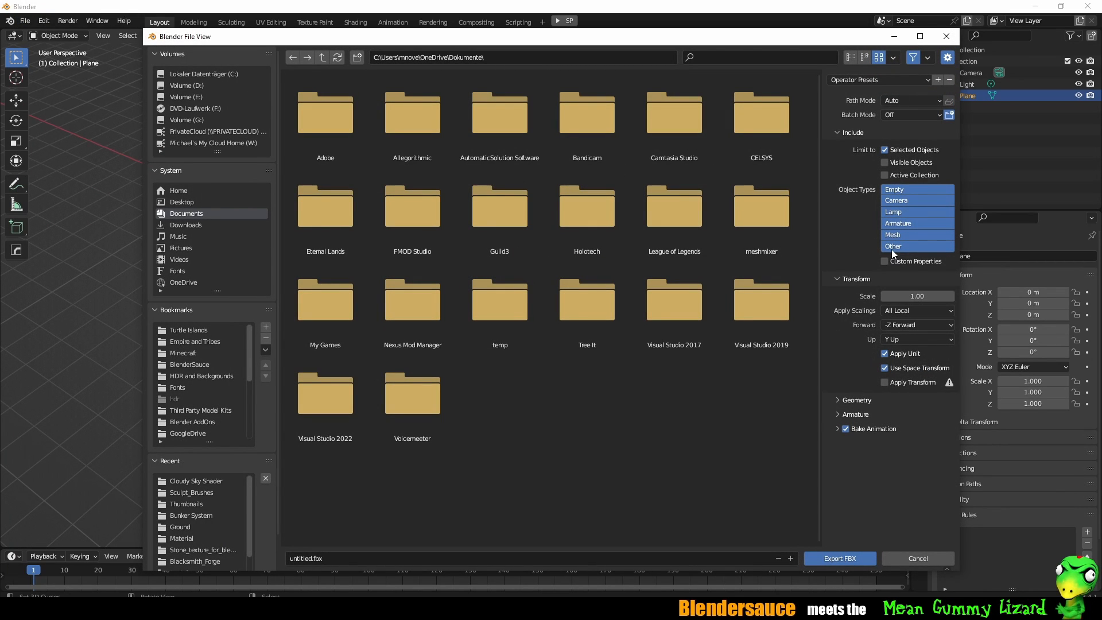
{"action": "left_click", "coordinate": [201, 482]}
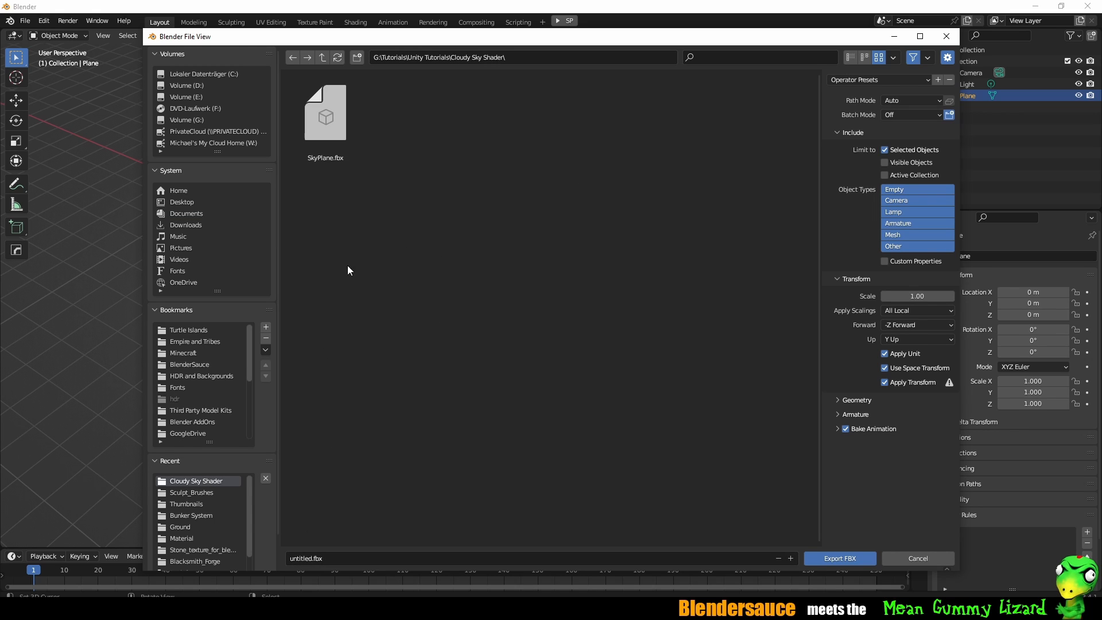
{"action": "left_click", "coordinate": [917, 558]}
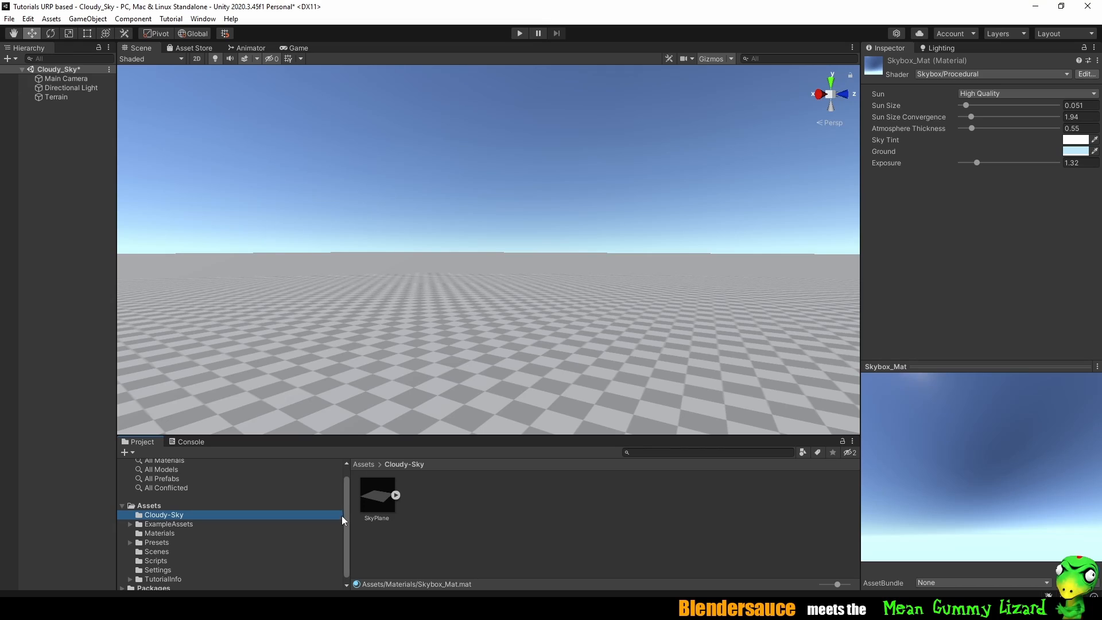
In Unity, place the SkyPlane model in the scene and set its position to X 500, Y 1000, Z 500.
{"action": "left_click_drag", "start_coordinate": [373, 501], "coordinate": [473, 324]}
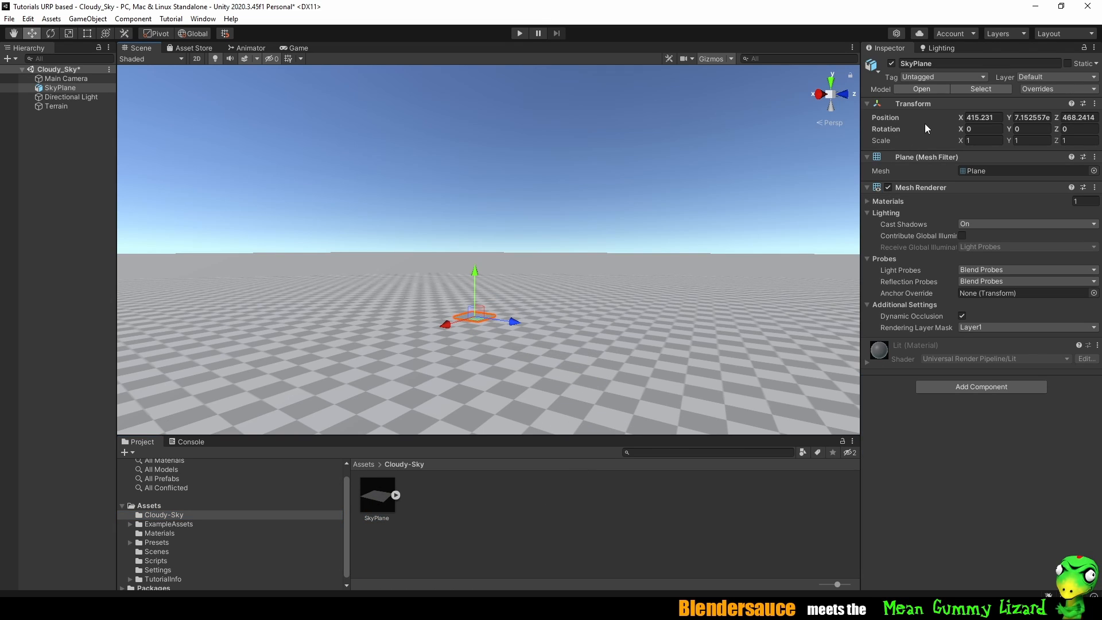
{"action": "left_click", "coordinate": [993, 118]}
{"action": "left_click", "coordinate": [975, 118]}
{"action": "type", "text": "500"}
{"action": "key", "text": "Tab"}
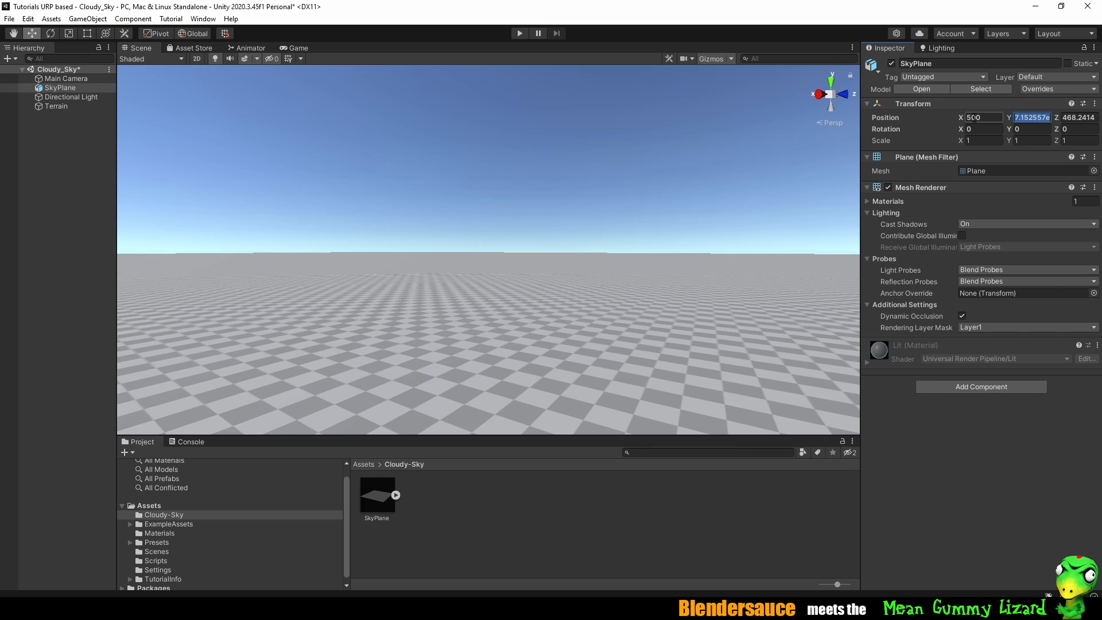
{"action": "type", "text": "1000"}
{"action": "key", "text": "Tab"}
{"action": "type", "text": "500"}
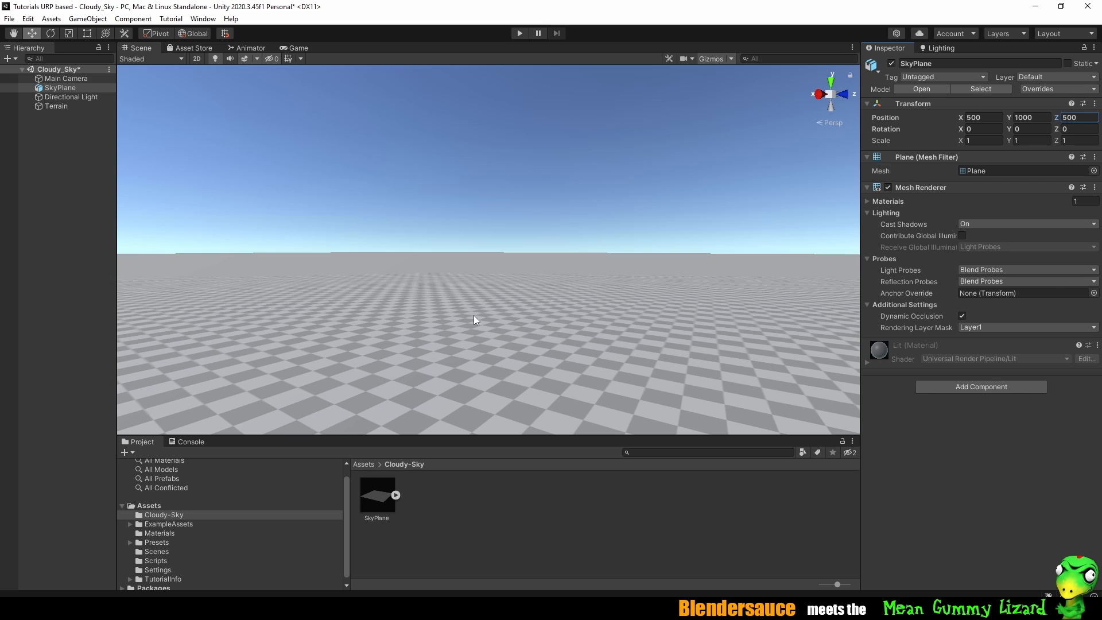
Set the SkyPlane's scale to 10000 on both X and Z.
{"action": "left_click", "coordinate": [984, 141]}
{"action": "type", "text": "0000"}
{"action": "key", "text": "Tab"}
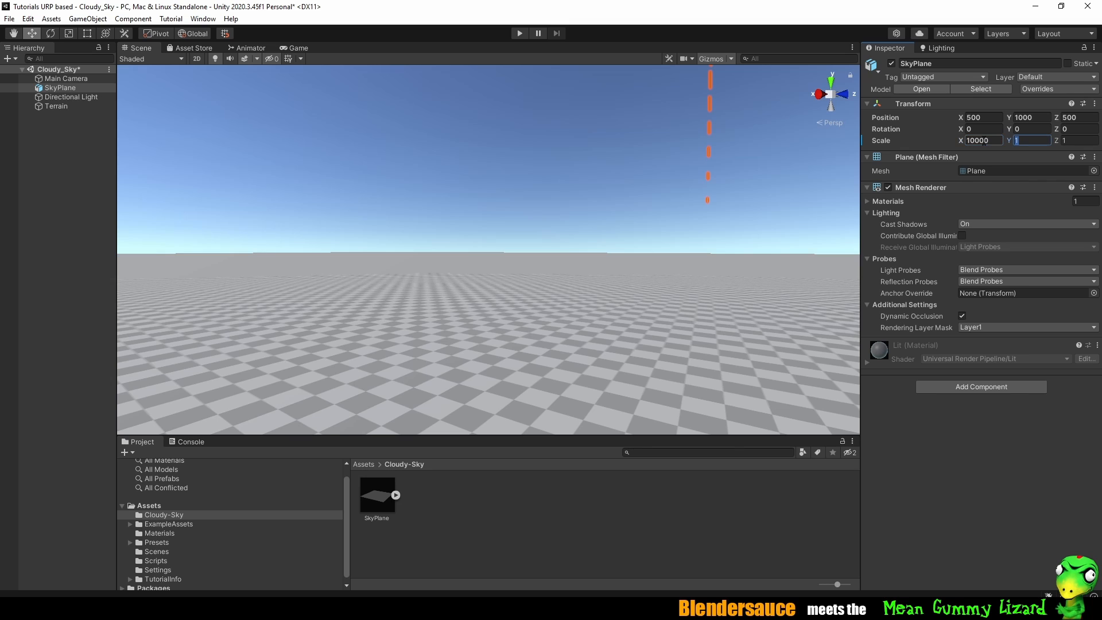
{"action": "key", "text": "Tab"}
{"action": "type", "text": "10000"}
{"action": "key", "text": "Return"}
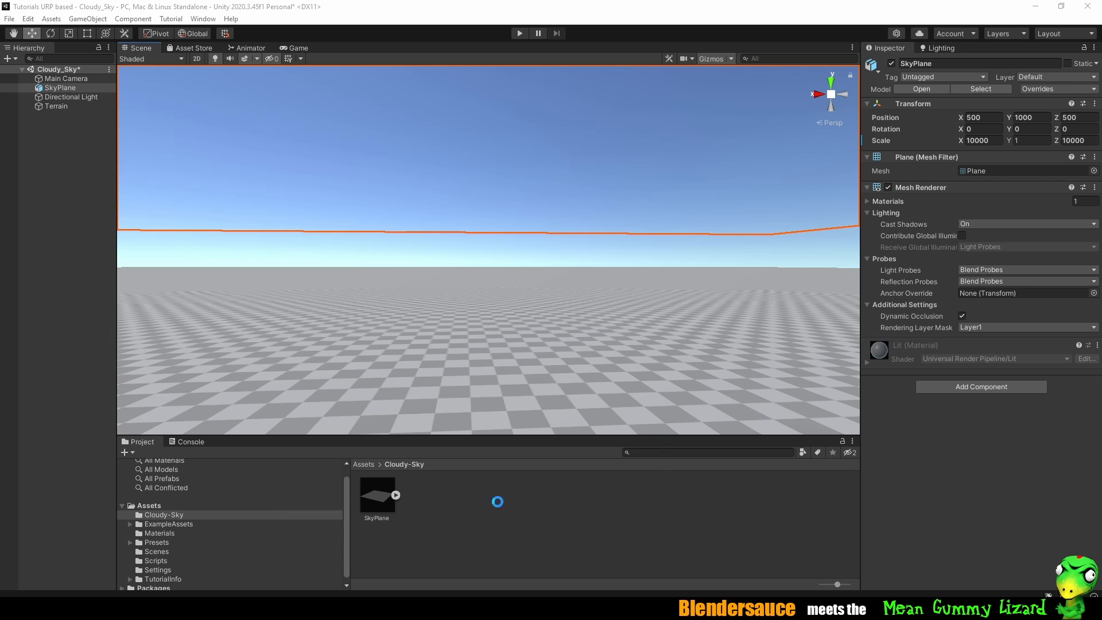
Create a Universal Render Pipeline Lit Shader Graph in the Cloudy-Sky folder and open it.
{"action": "right_click", "coordinate": [498, 502]}
{"action": "mouse_move", "coordinate": [613, 204]}
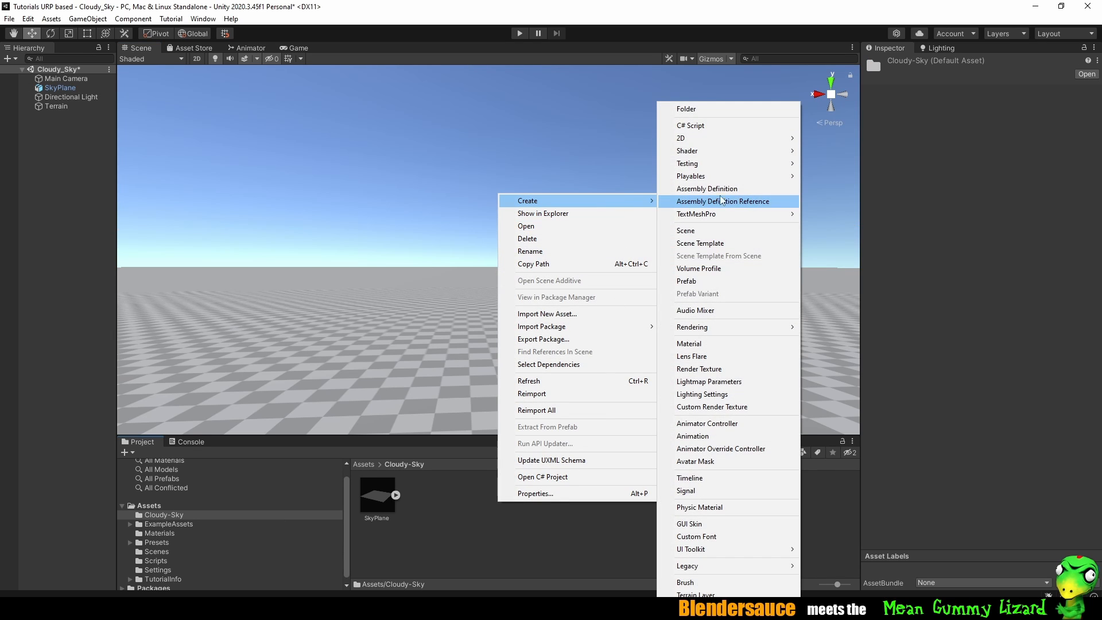
{"action": "mouse_move", "coordinate": [740, 161]}
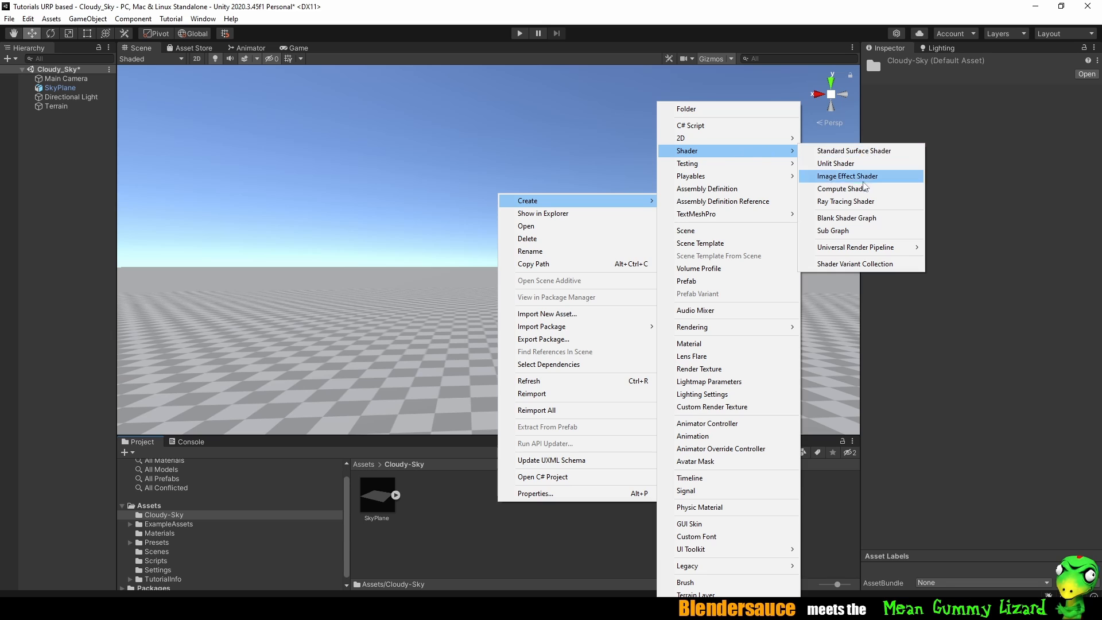
{"action": "mouse_move", "coordinate": [856, 252]}
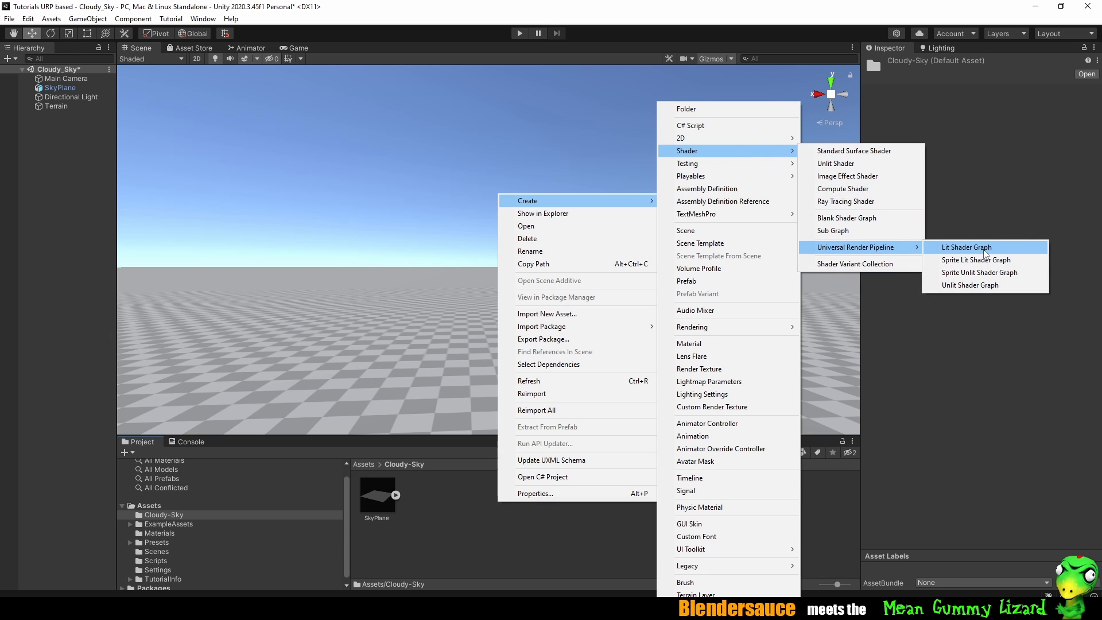
{"action": "left_click", "coordinate": [985, 249]}
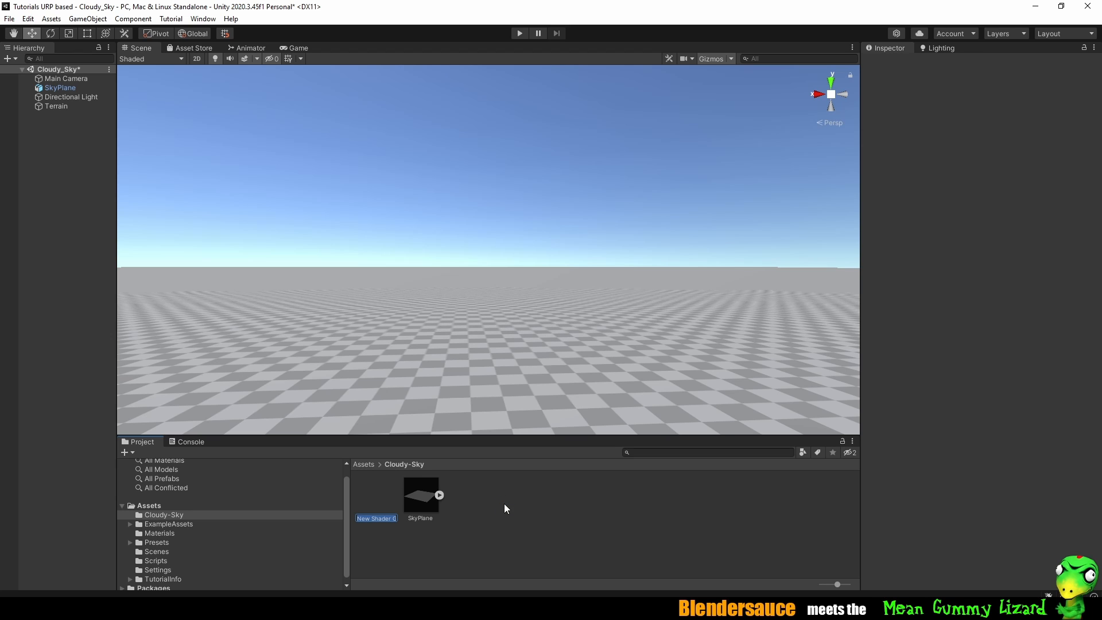
{"action": "double_click", "coordinate": [381, 518]}
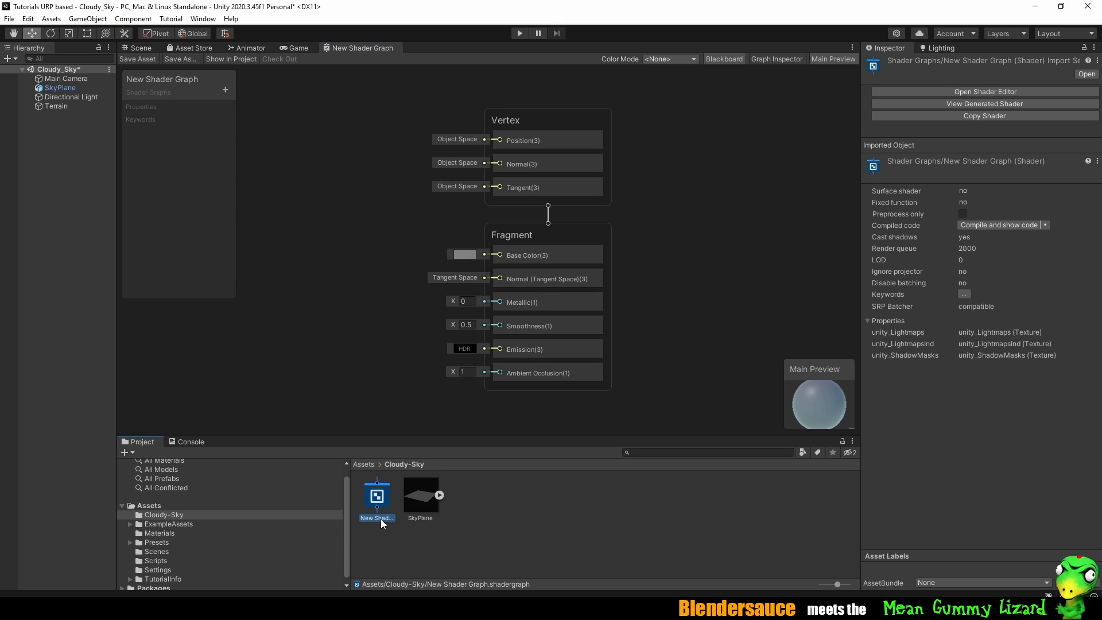
Rename the new shader graph asset as Cloudy_Sky_Shader.
{"action": "right_click", "coordinate": [381, 519]}
{"action": "left_click", "coordinate": [451, 267]}
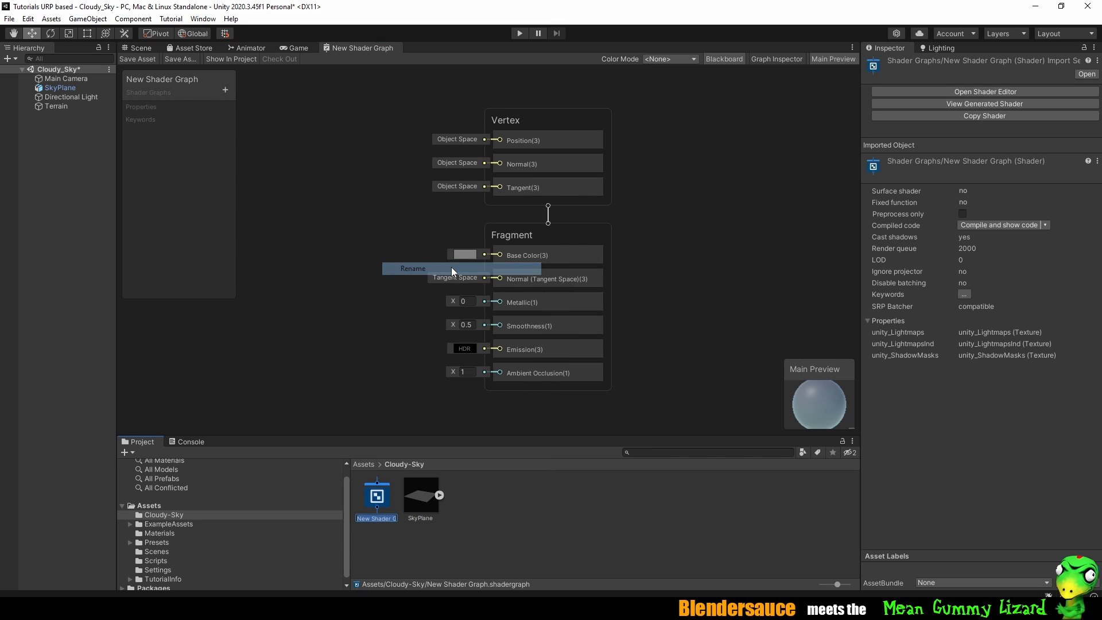
{"action": "type", "text": "Cloudy_"}
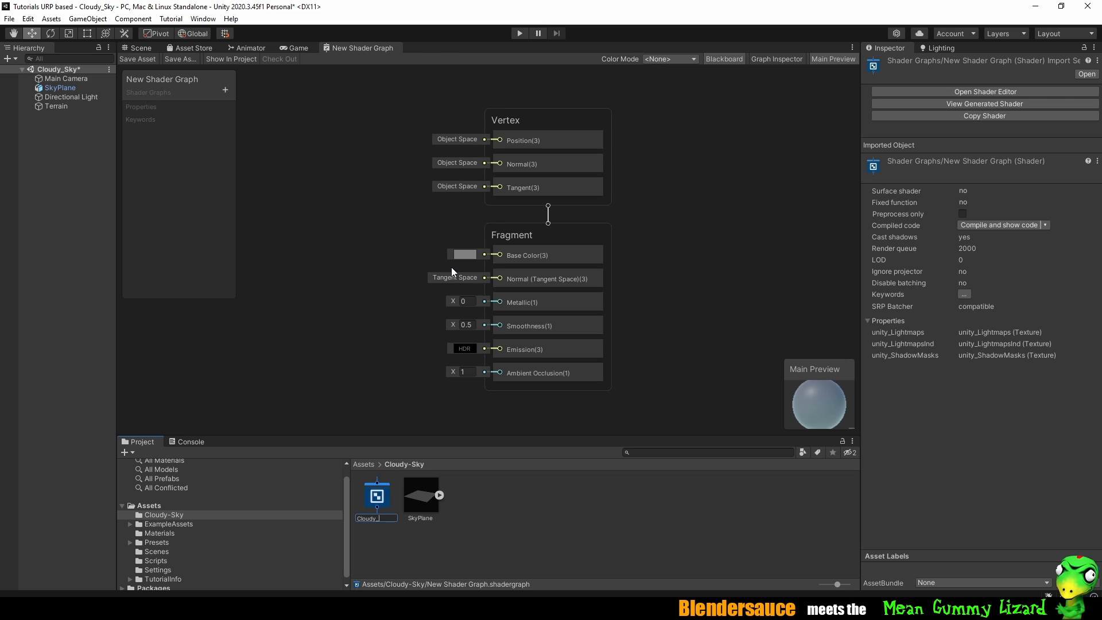
{"action": "type", "text": "Sky_Shader"}
{"action": "key", "text": "Return"}
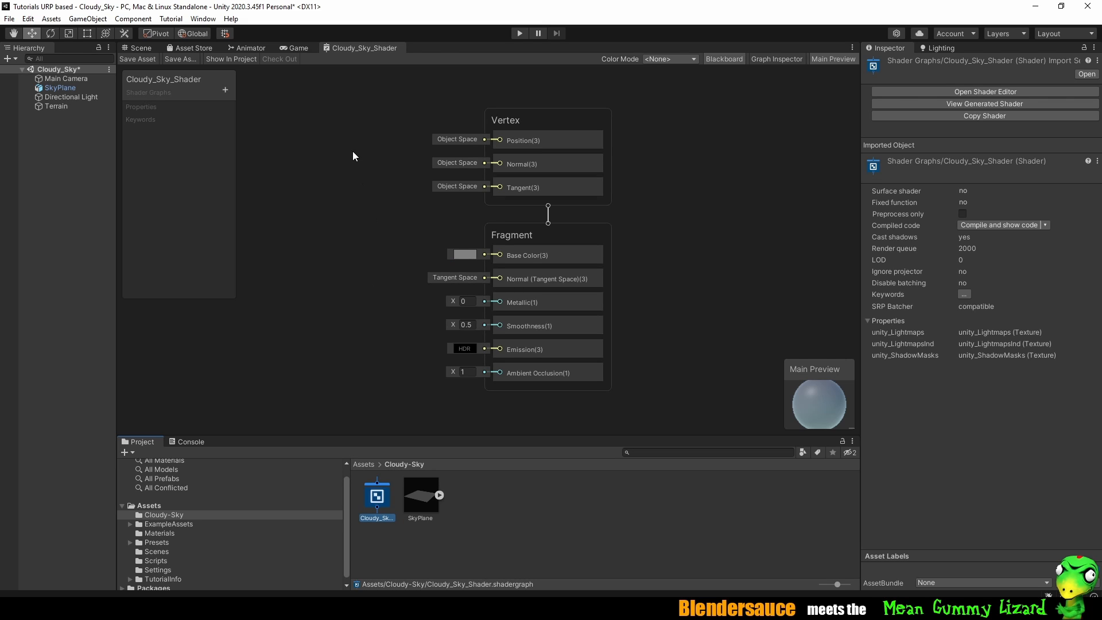
Return to the Scene view and create a material named Cloudy_Sky_Mat in the Cloudy-Sky folder.
{"action": "left_click", "coordinate": [140, 48]}
{"action": "right_click", "coordinate": [525, 503]}
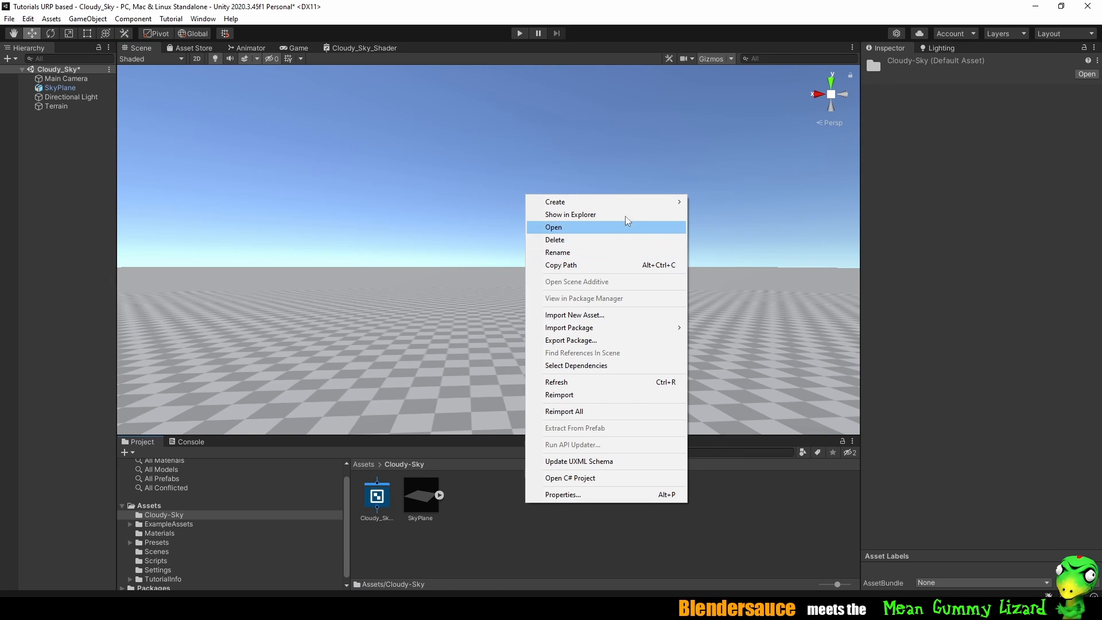
{"action": "left_click", "coordinate": [724, 344]}
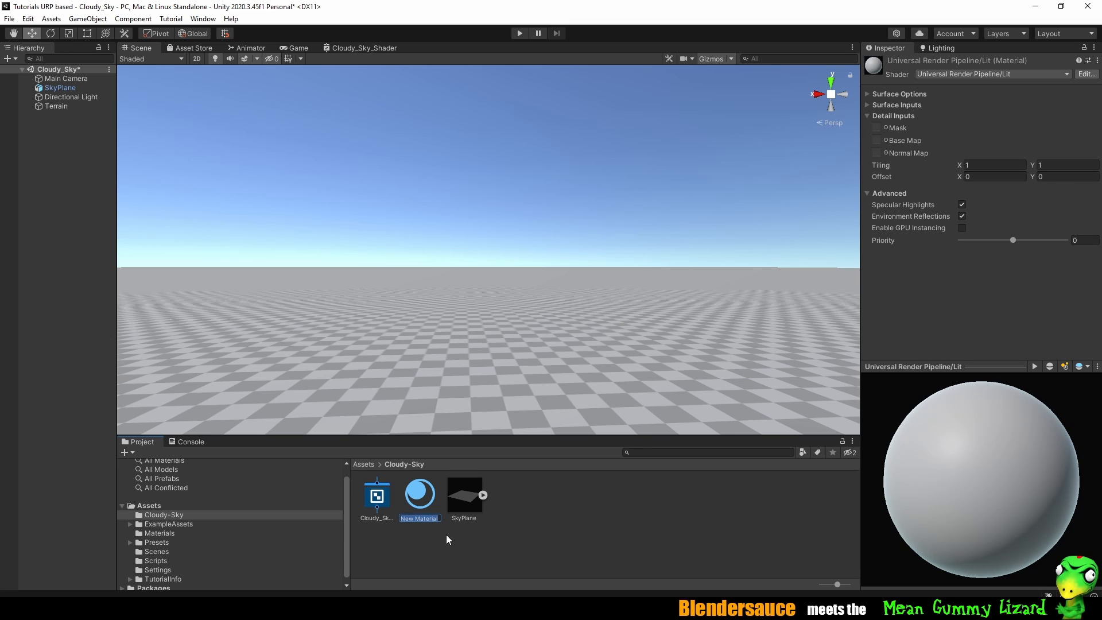
{"action": "type", "text": "C"}
{"action": "type", "text": "loudy_Sky"}
{"action": "type", "text": "_Mat"}
{"action": "key", "text": "Return"}
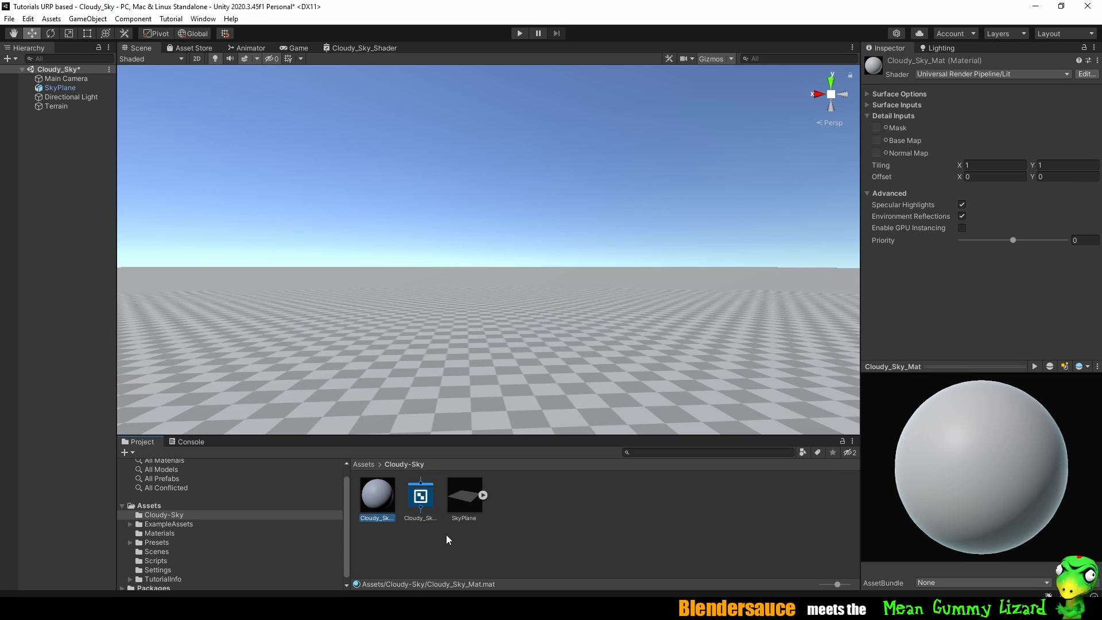
Assign the Cloudy_Sky_Shader shader graph to the Cloudy_Sky_Mat material.
{"action": "left_click", "coordinate": [1027, 72]}
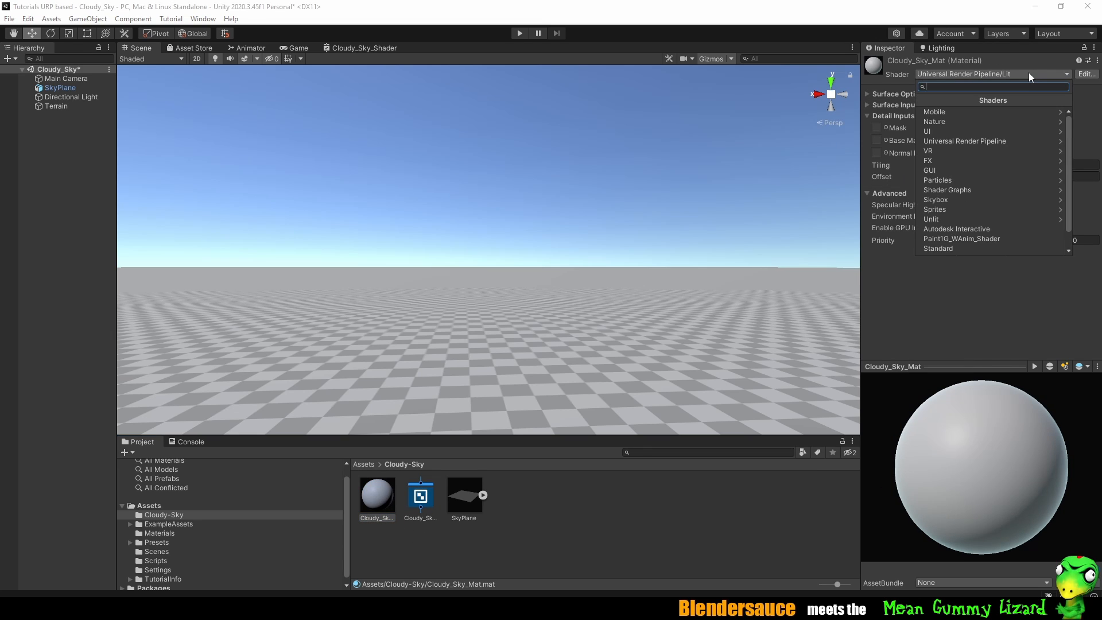
{"action": "left_click", "coordinate": [997, 191]}
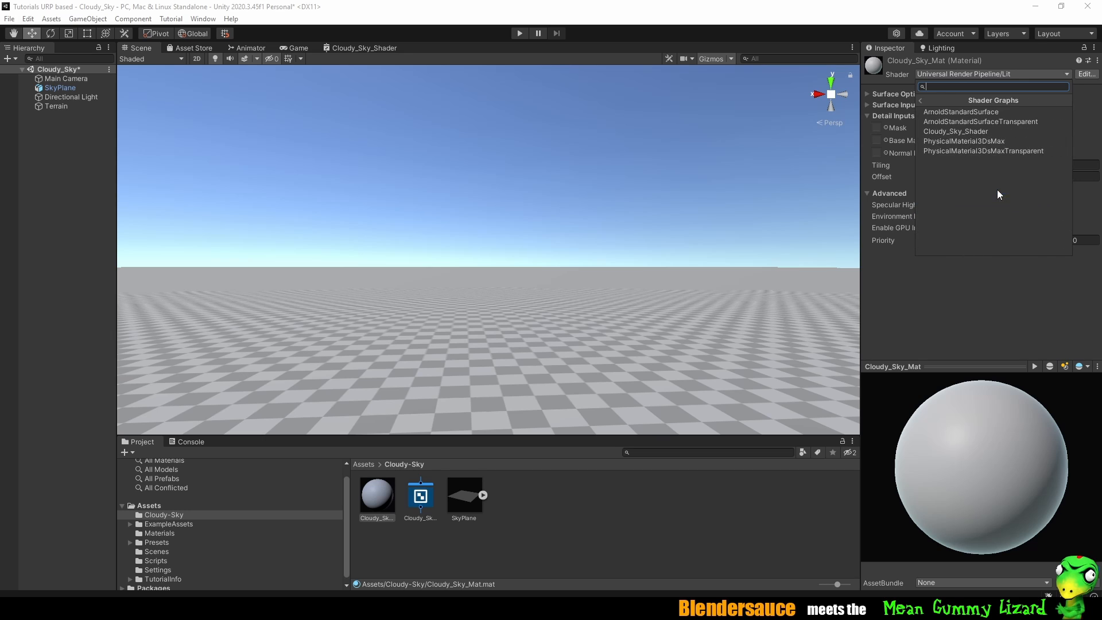
{"action": "left_click", "coordinate": [952, 132]}
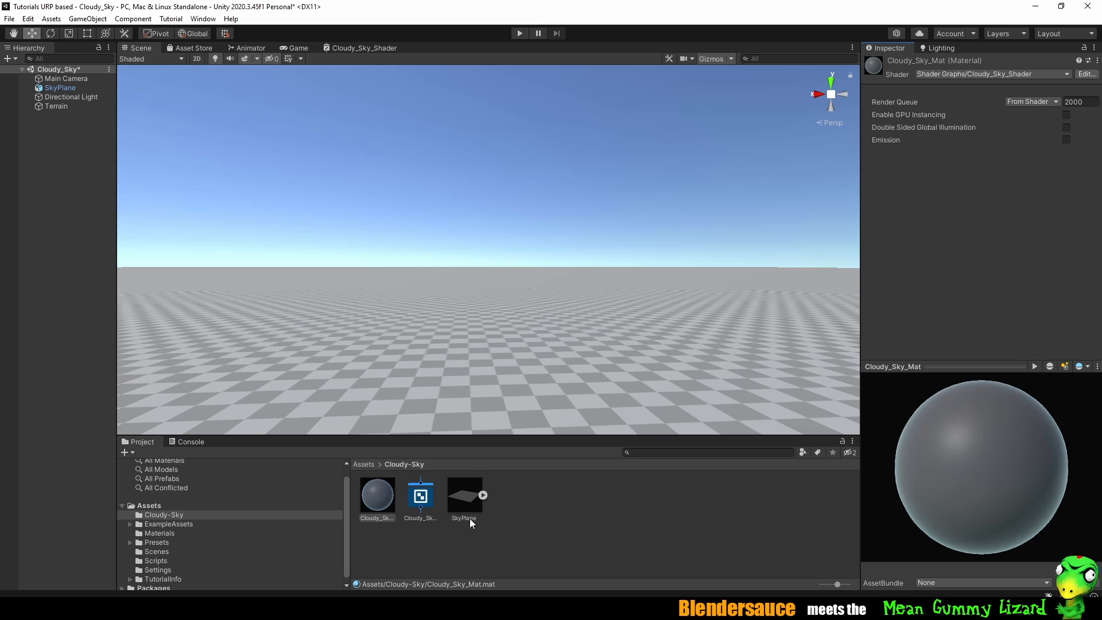
{"action": "left_click", "coordinate": [374, 498]}
In the Cloudy_Sky_Shader graph settings, set the surface type to Transparent and enable Two Sided.
{"action": "left_click", "coordinate": [349, 47]}
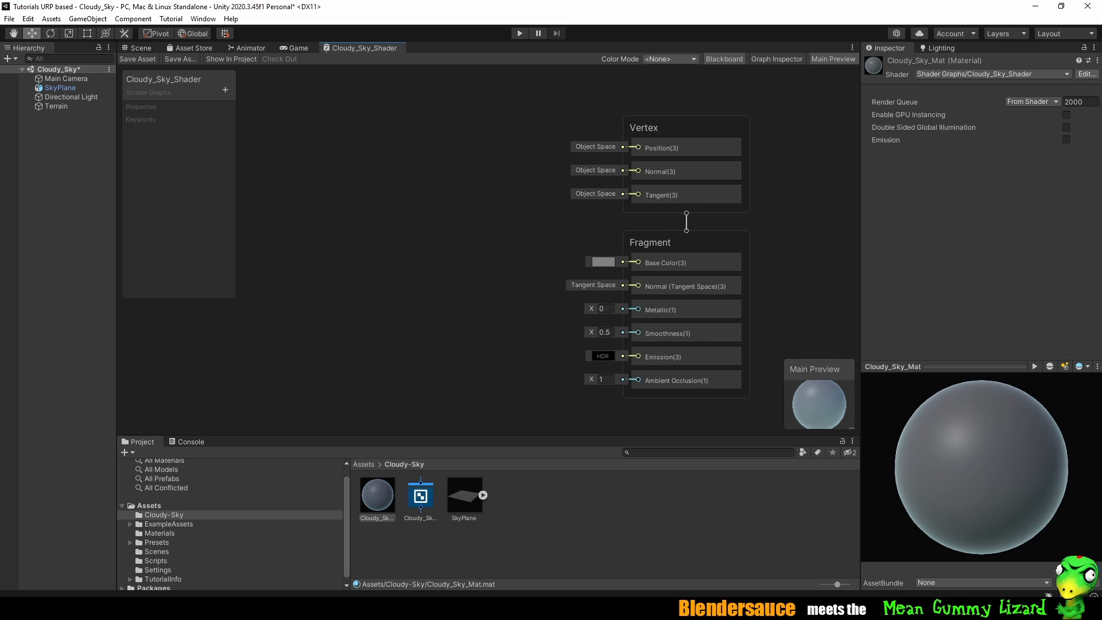
{"action": "left_click", "coordinate": [771, 58]}
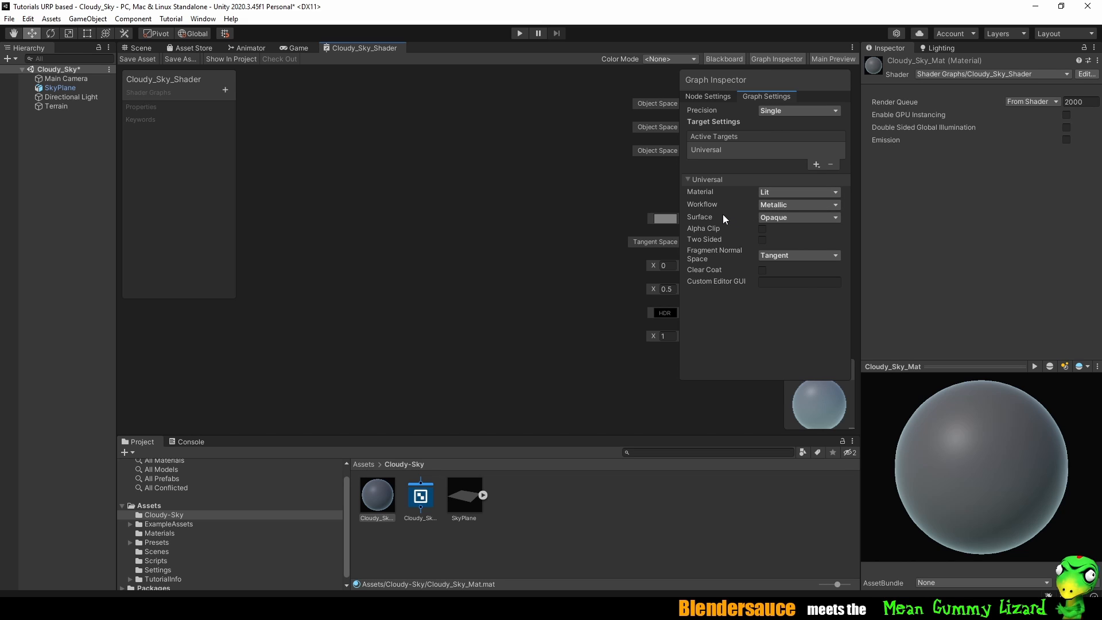
{"action": "left_click", "coordinate": [779, 218]}
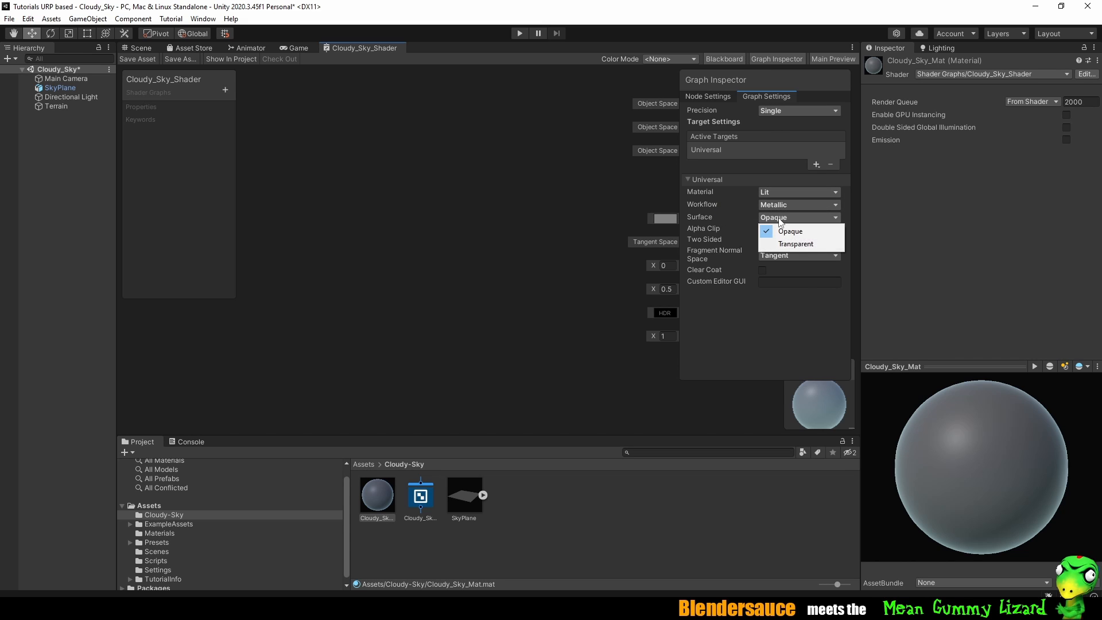
{"action": "left_click", "coordinate": [790, 243]}
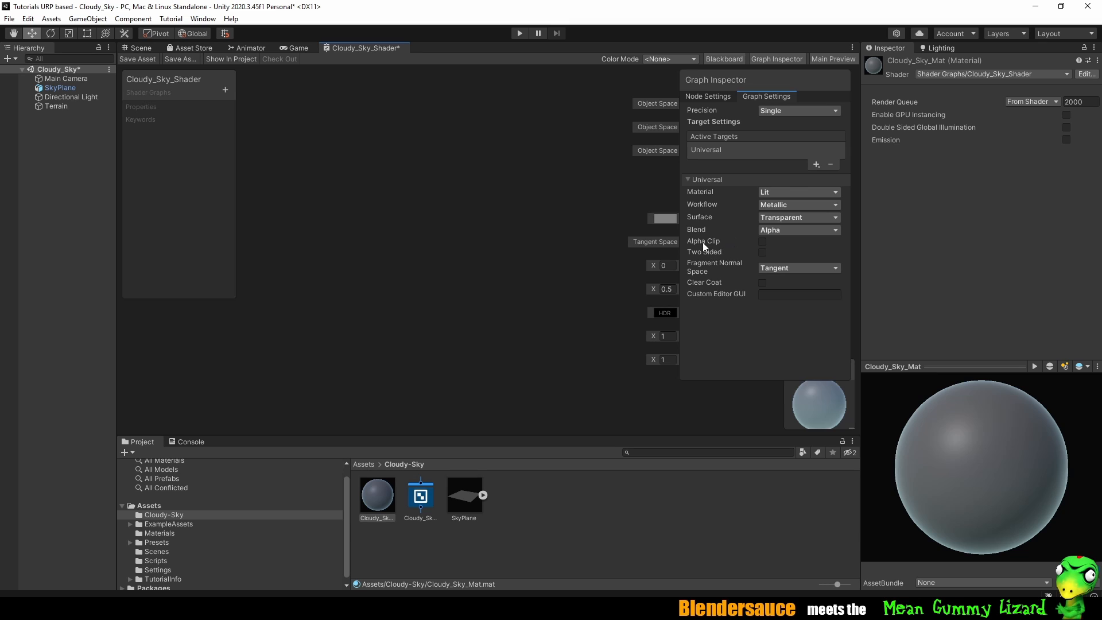
{"action": "left_click", "coordinate": [763, 254]}
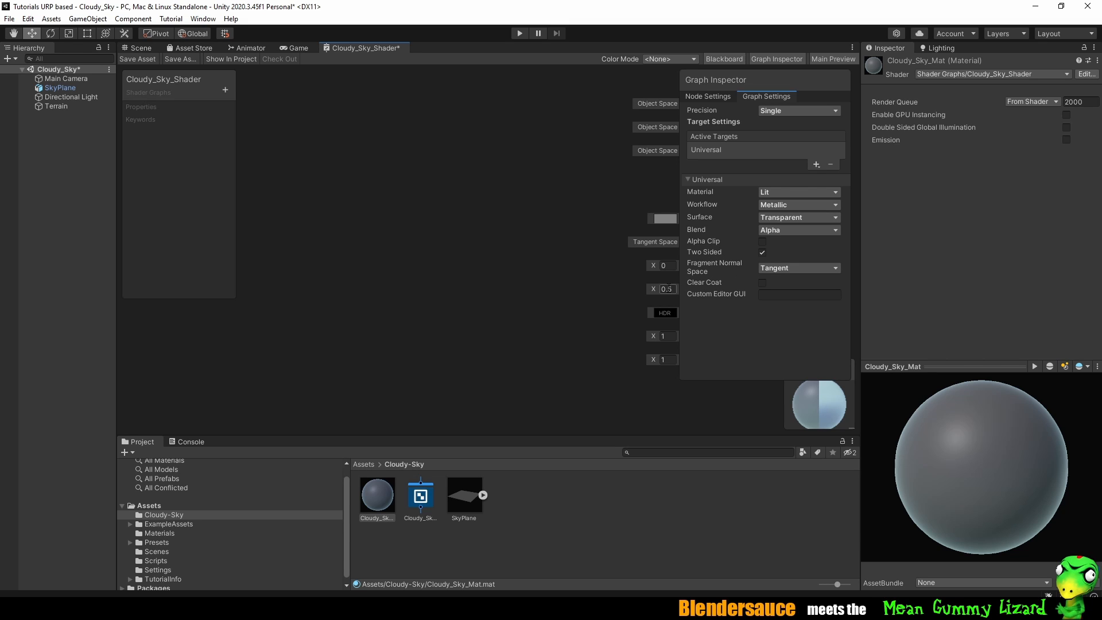
Remove the Normal, Metallic, Smoothness, Emission and Ambient Occlusion blocks from the Fragment stack, keeping only Base Color and Alpha.
{"action": "middle_click_drag", "start_coordinate": [634, 197], "coordinate": [411, 198]}
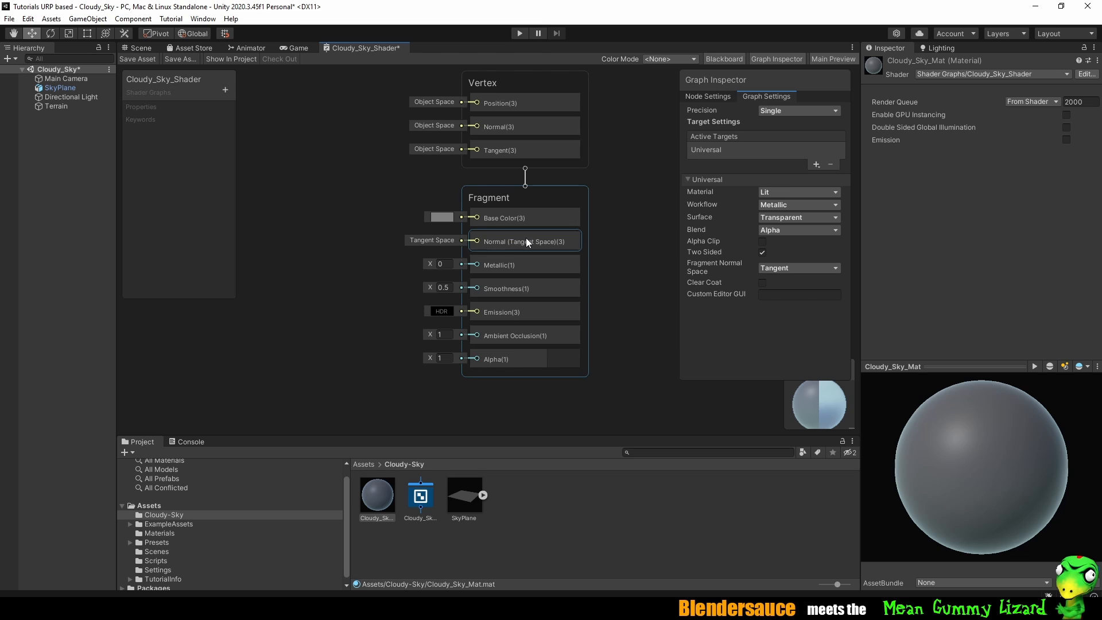
{"action": "left_click", "coordinate": [524, 241]}
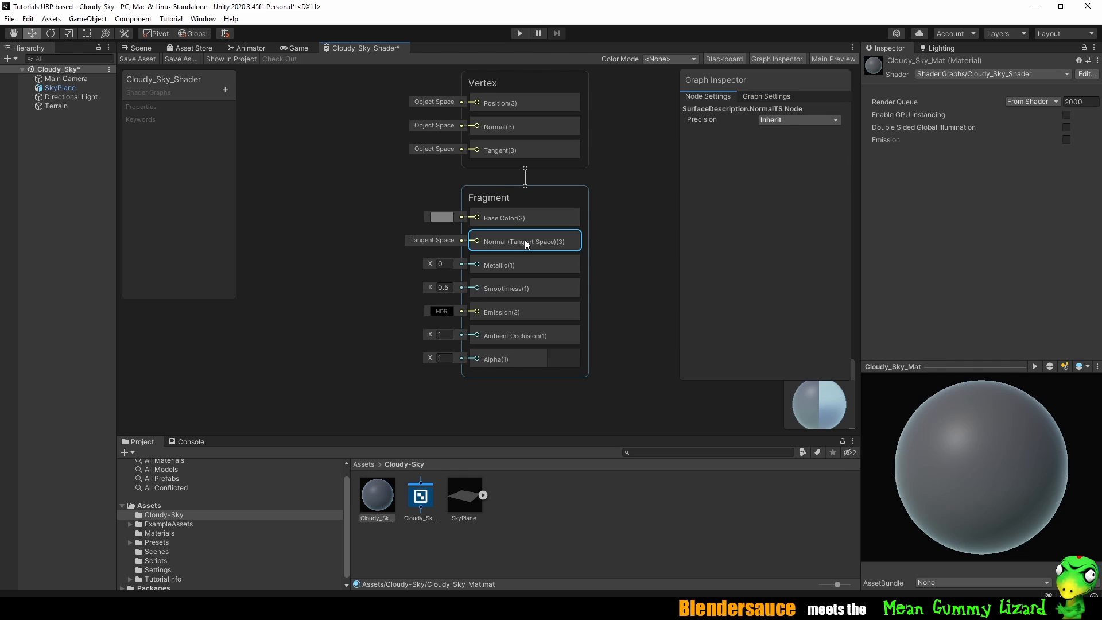
{"action": "key", "text": "Delete"}
{"action": "left_click_drag", "start_coordinate": [532, 250], "coordinate": [532, 246]}
{"action": "key", "text": "Delete"}
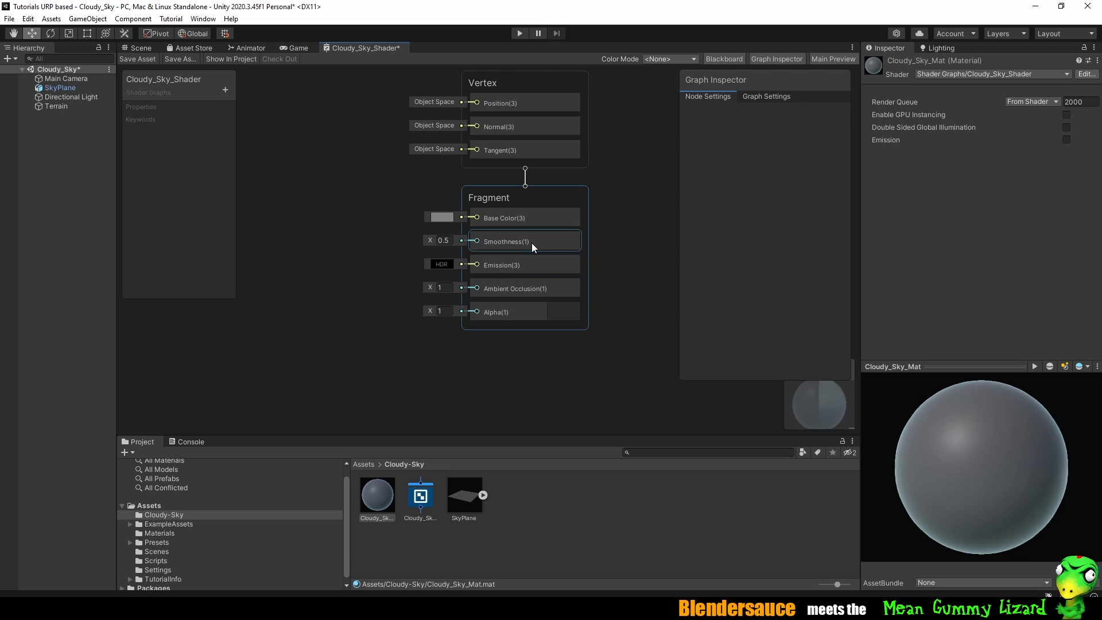
{"action": "left_click", "coordinate": [532, 243]}
{"action": "key", "text": "Delete"}
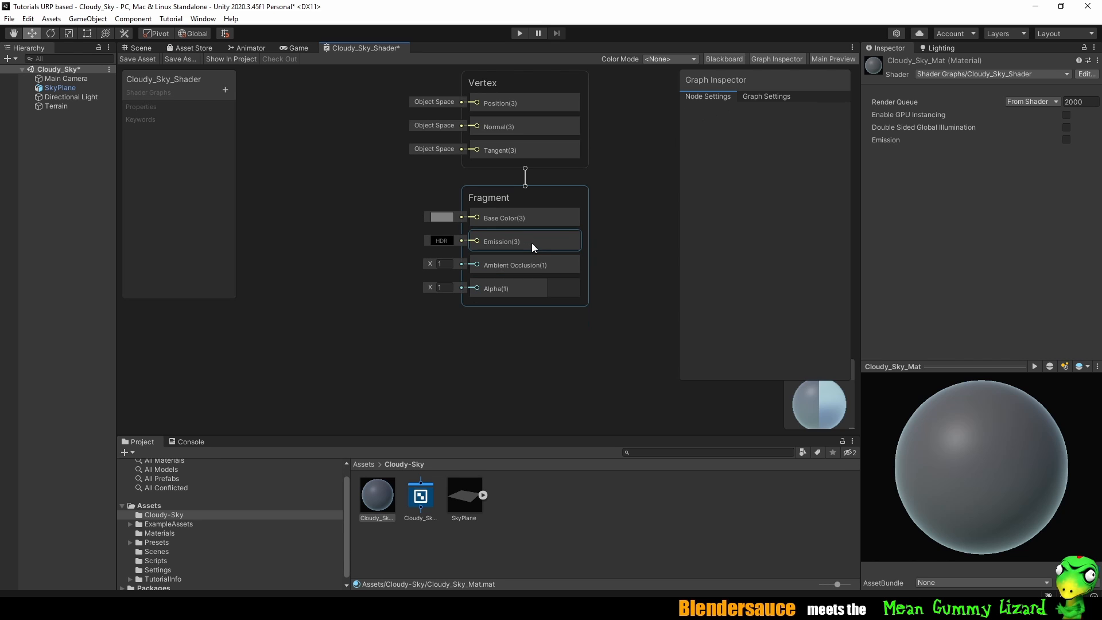
{"action": "left_click", "coordinate": [532, 243]}
{"action": "key", "text": "Delete"}
{"action": "left_click", "coordinate": [532, 243]}
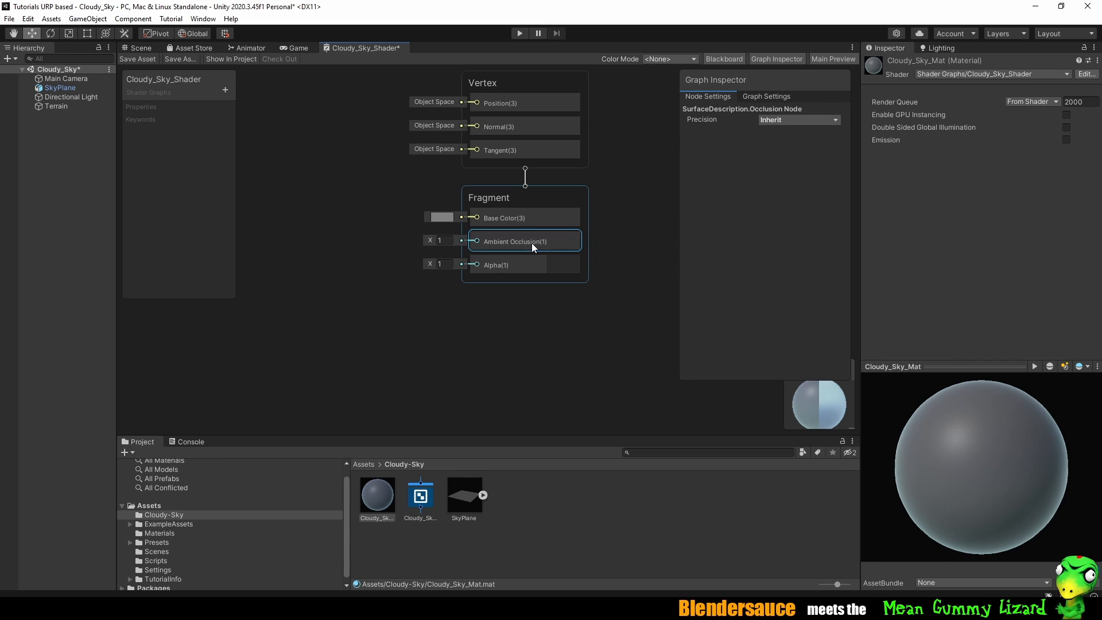
{"action": "key", "text": "Delete"}
{"action": "middle_click_drag", "start_coordinate": [373, 235], "coordinate": [446, 317]}
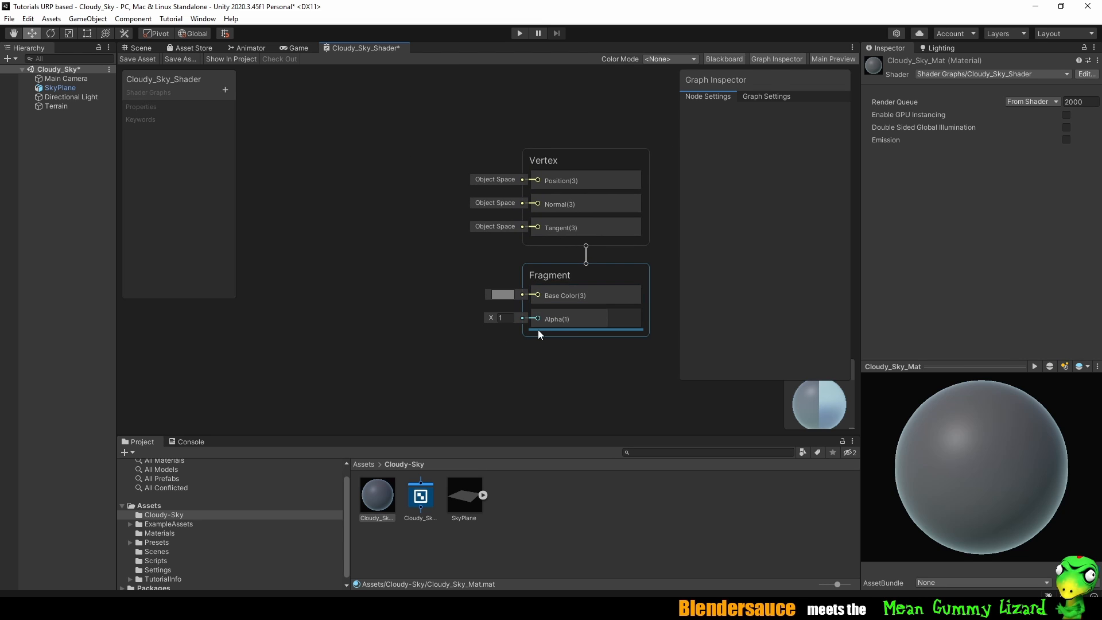
{"action": "middle_click_drag", "start_coordinate": [343, 237], "coordinate": [366, 251]}
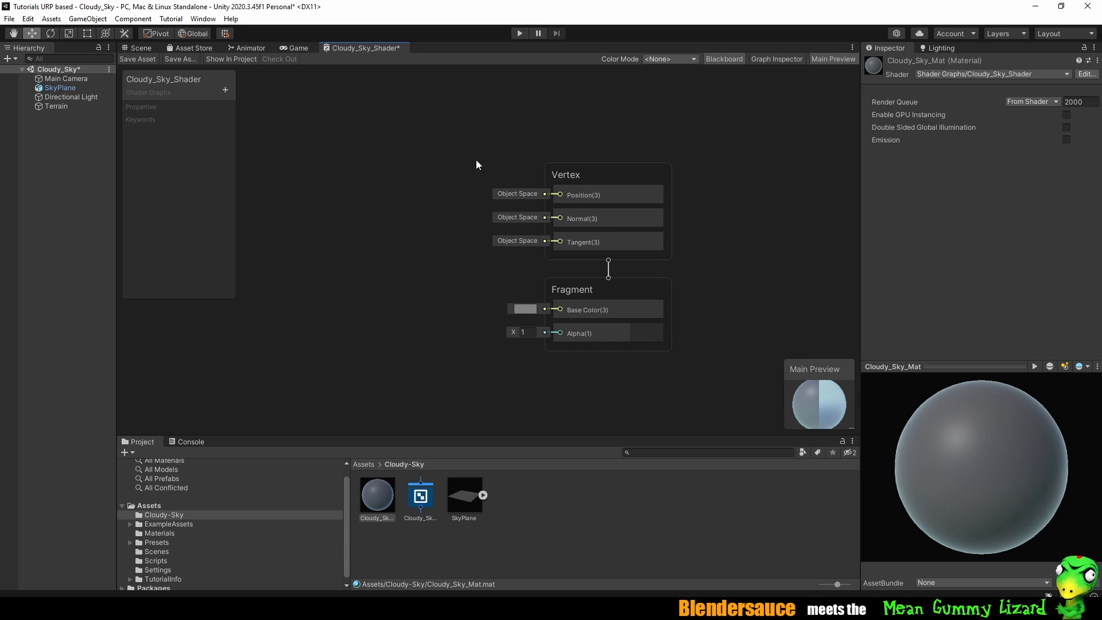
{"action": "middle_click_drag", "start_coordinate": [477, 165], "coordinate": [592, 141]}
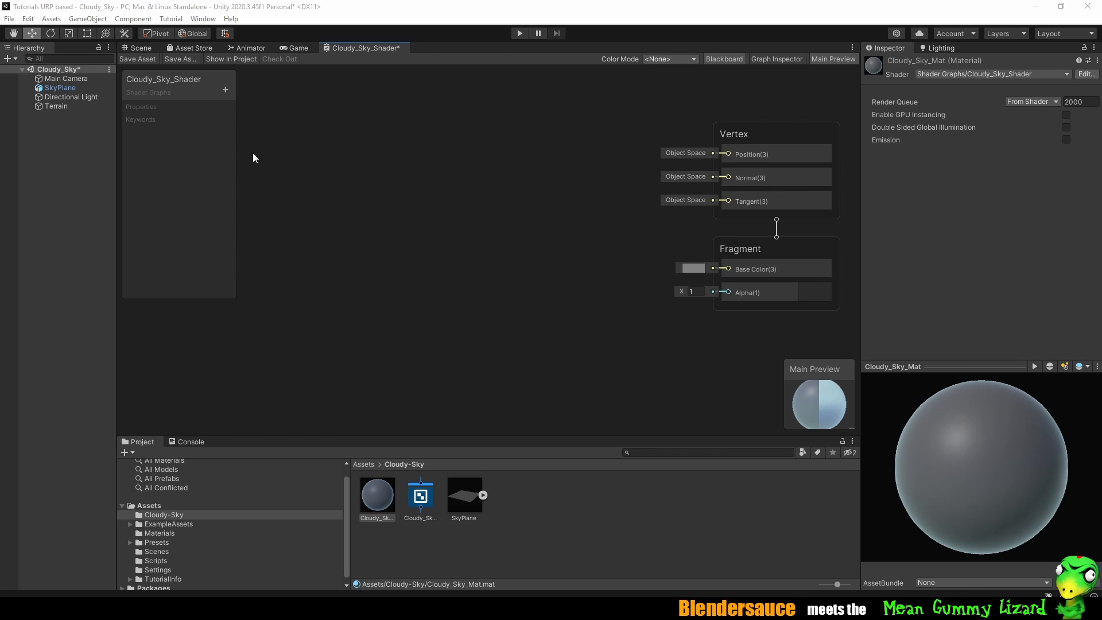
Dock the Scene view beside the shader graph and narrow the Inspector to widen the graph area.
{"action": "left_click_drag", "start_coordinate": [140, 45], "coordinate": [174, 185]}
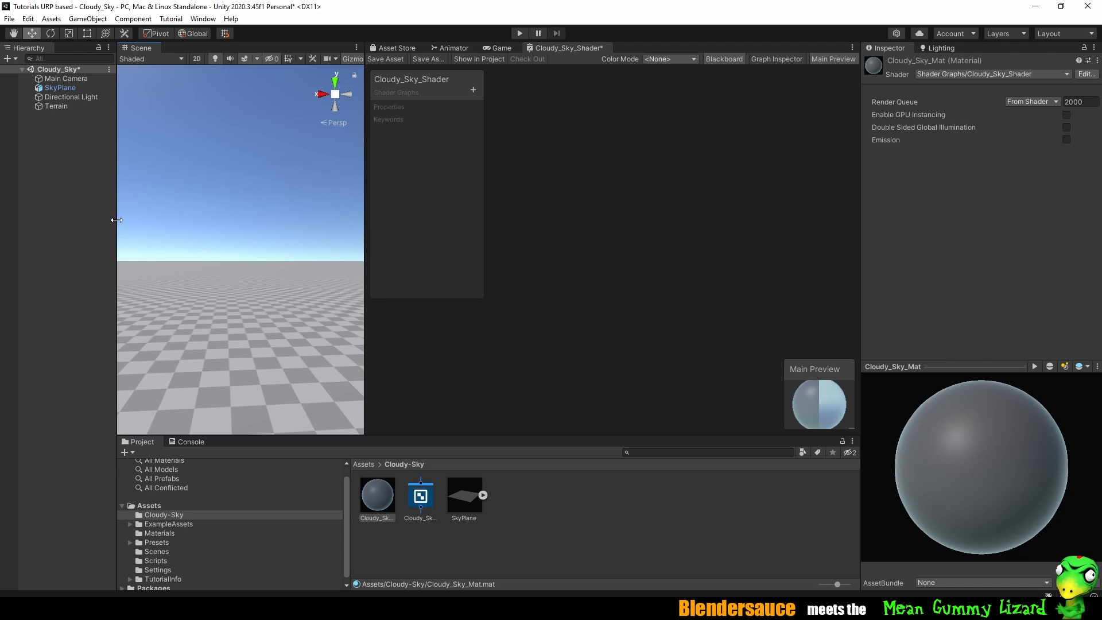
{"action": "left_click_drag", "start_coordinate": [116, 220], "coordinate": [116, 220]}
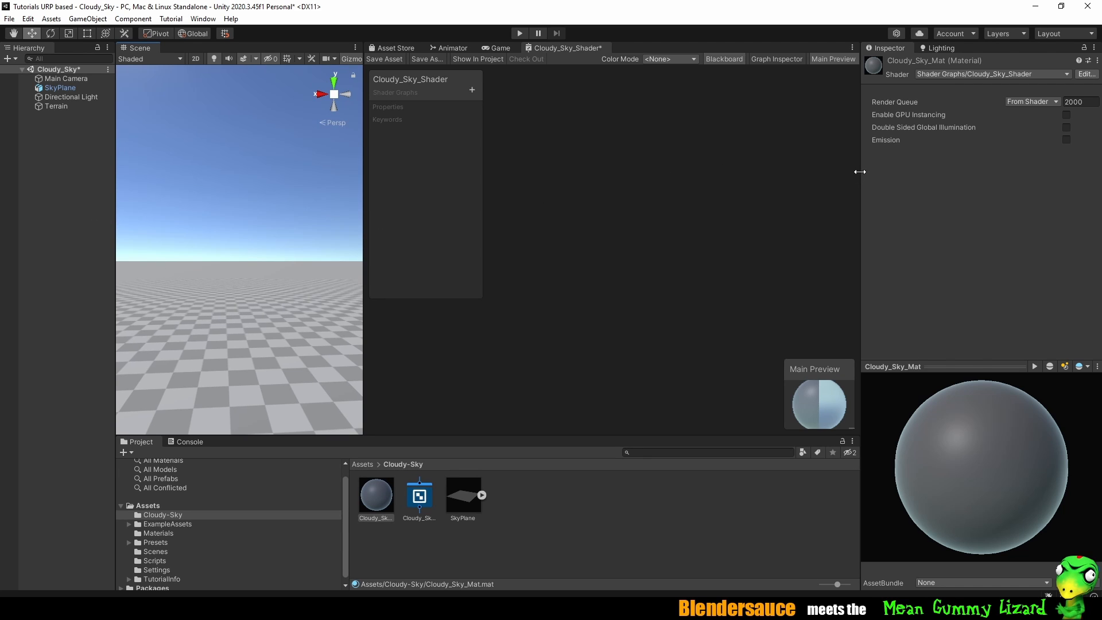
{"action": "left_click_drag", "start_coordinate": [860, 171], "coordinate": [944, 172]}
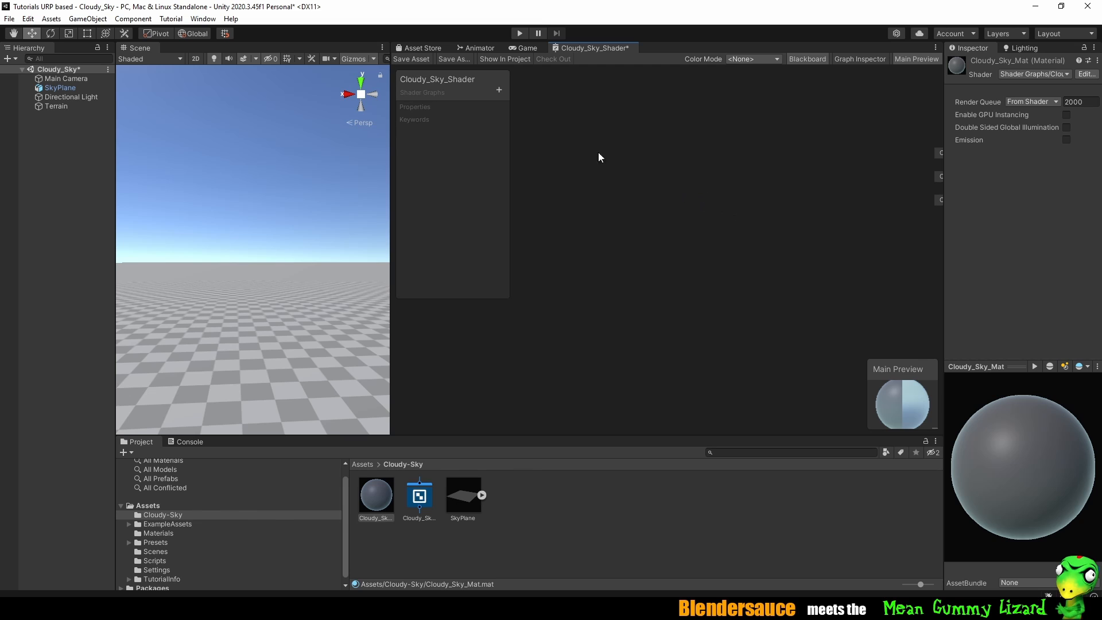
Add a Simple Noise node to the graph and place it before the Vertex and Fragment stacks.
{"action": "scroll", "coordinate": [724, 230], "scroll_direction": "down", "scroll_amount": 6}
{"action": "middle_click_drag", "start_coordinate": [725, 228], "coordinate": [617, 252]}
{"action": "scroll", "coordinate": [632, 263], "scroll_direction": "up", "scroll_amount": 4}
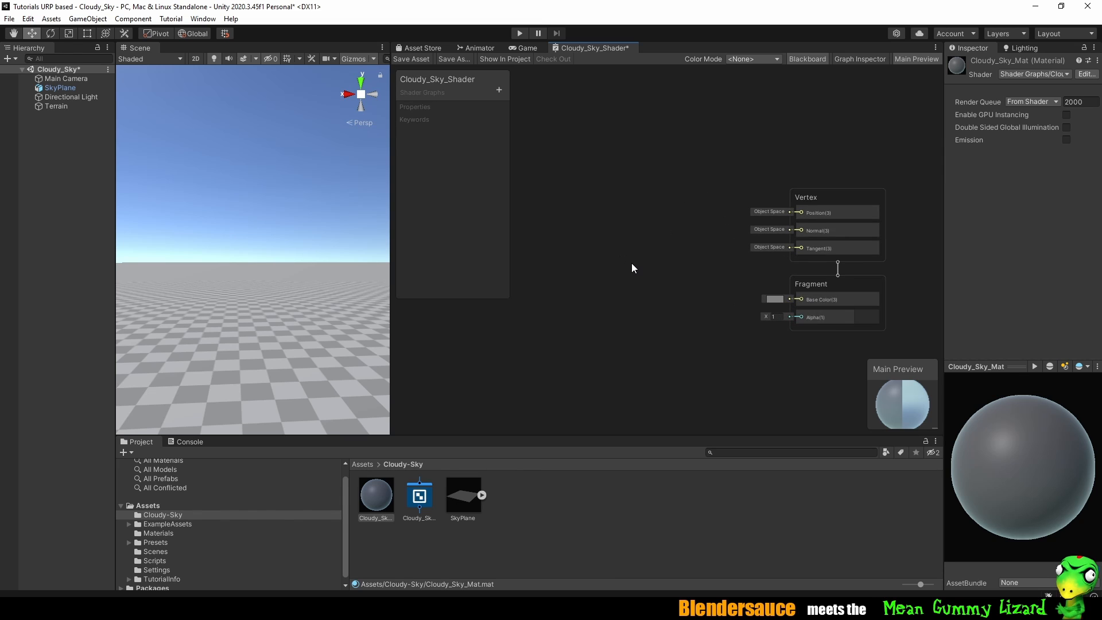
{"action": "scroll", "coordinate": [648, 264], "scroll_direction": "up", "scroll_amount": 3}
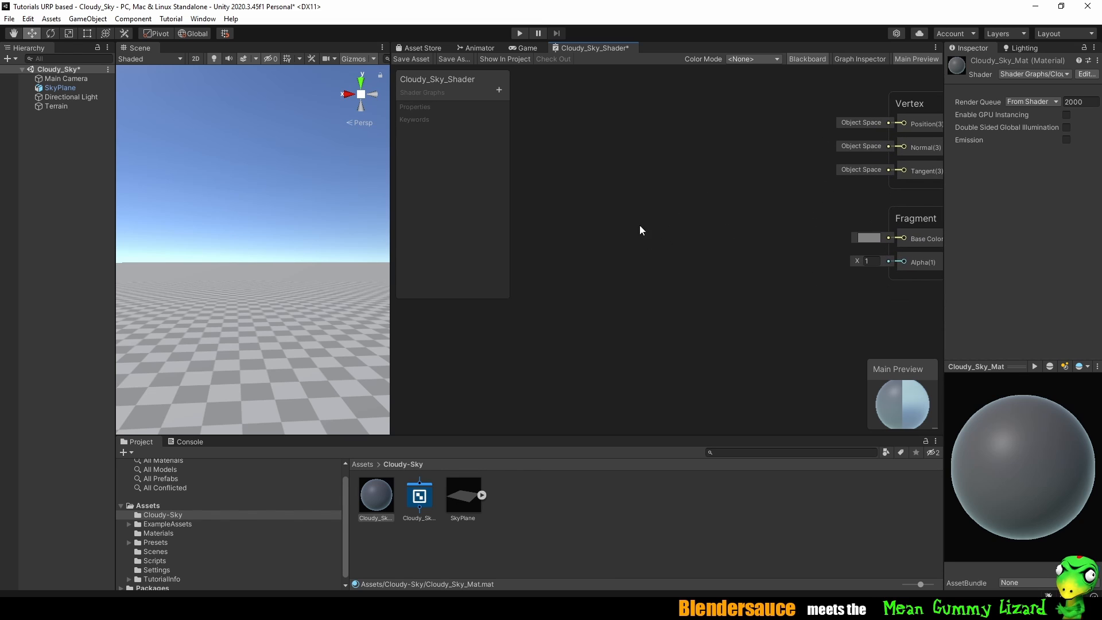
{"action": "right_click", "coordinate": [579, 209]}
{"action": "left_click", "coordinate": [617, 216]}
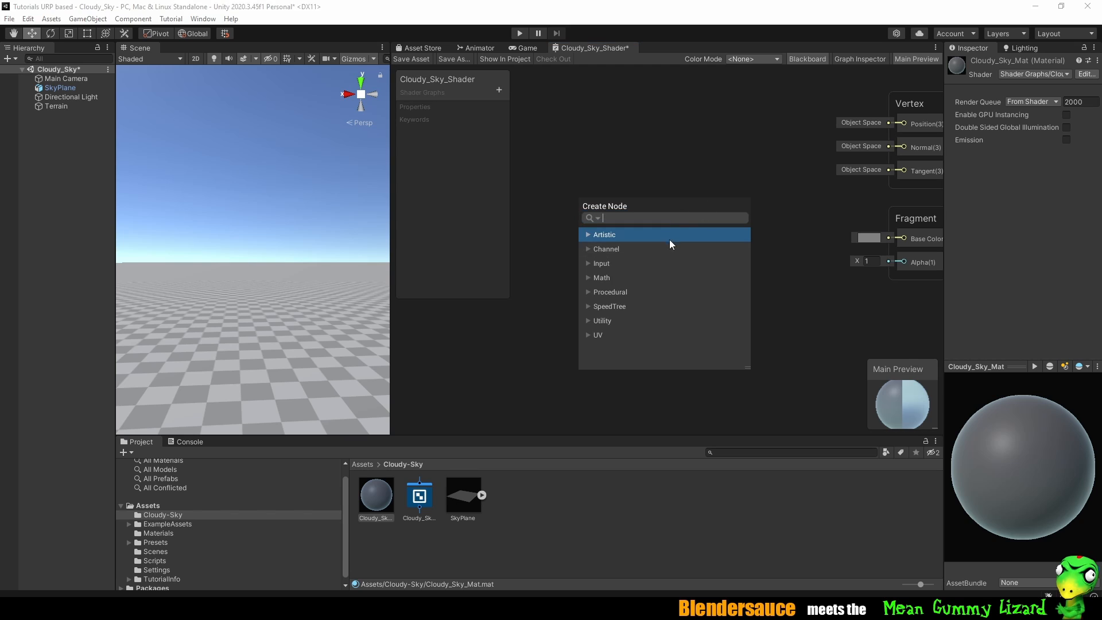
{"action": "type", "text": "noise"}
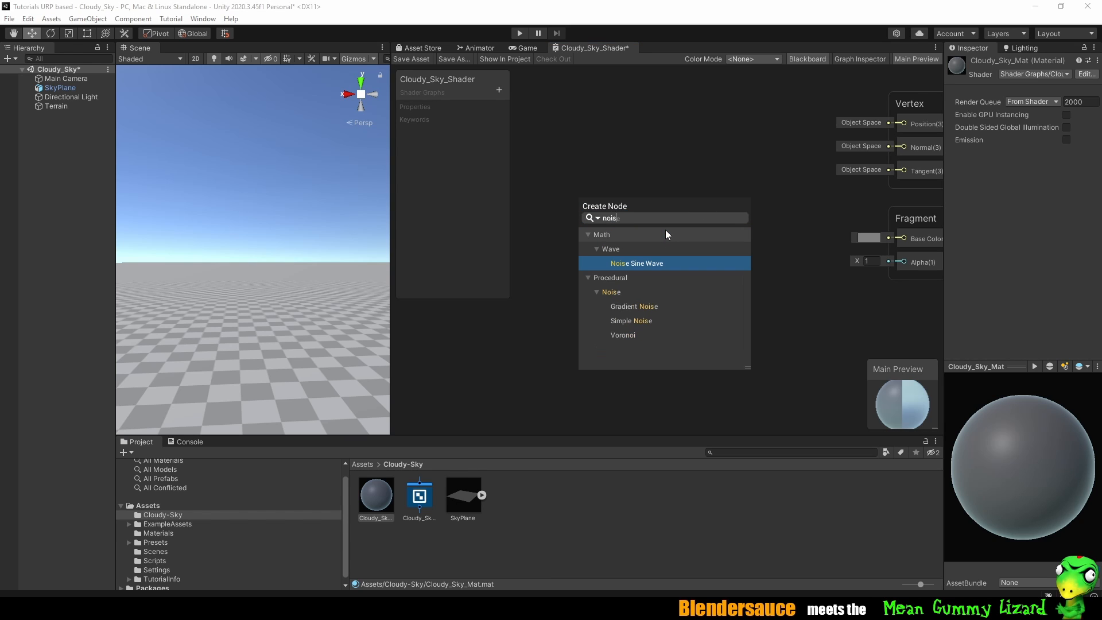
{"action": "key", "text": "Down"}
{"action": "key", "text": "Down"}
{"action": "key", "text": "Down"}
{"action": "key", "text": "Down"}
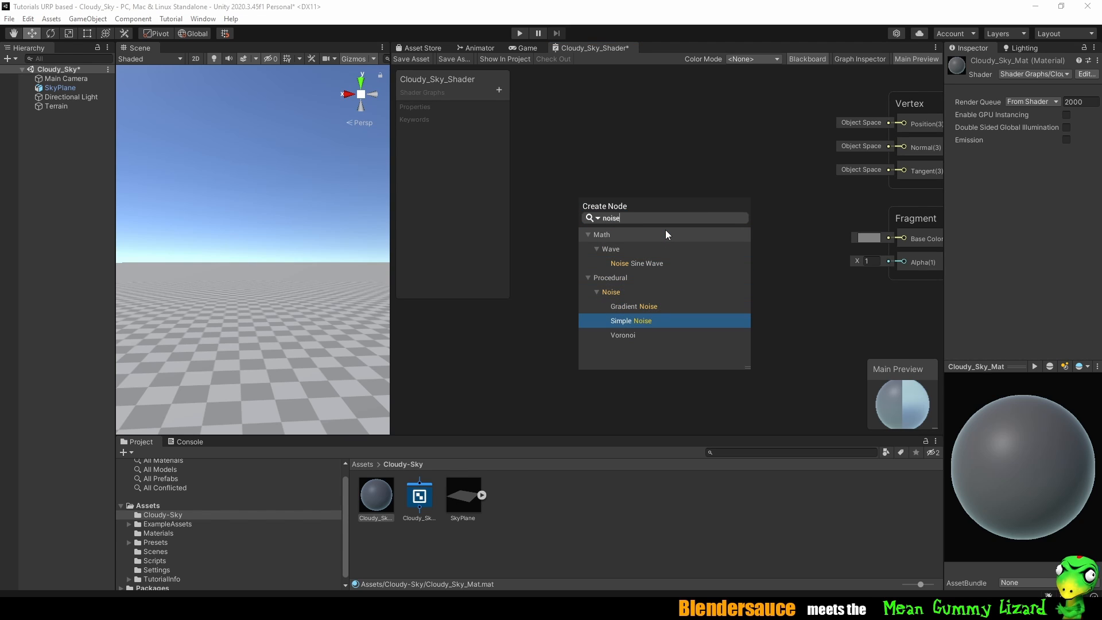
{"action": "key", "text": "Return"}
{"action": "left_click_drag", "start_coordinate": [659, 225], "coordinate": [704, 183]}
Lower the Simple Noise node's Scale to 13.5.
{"action": "left_click", "coordinate": [597, 219]}
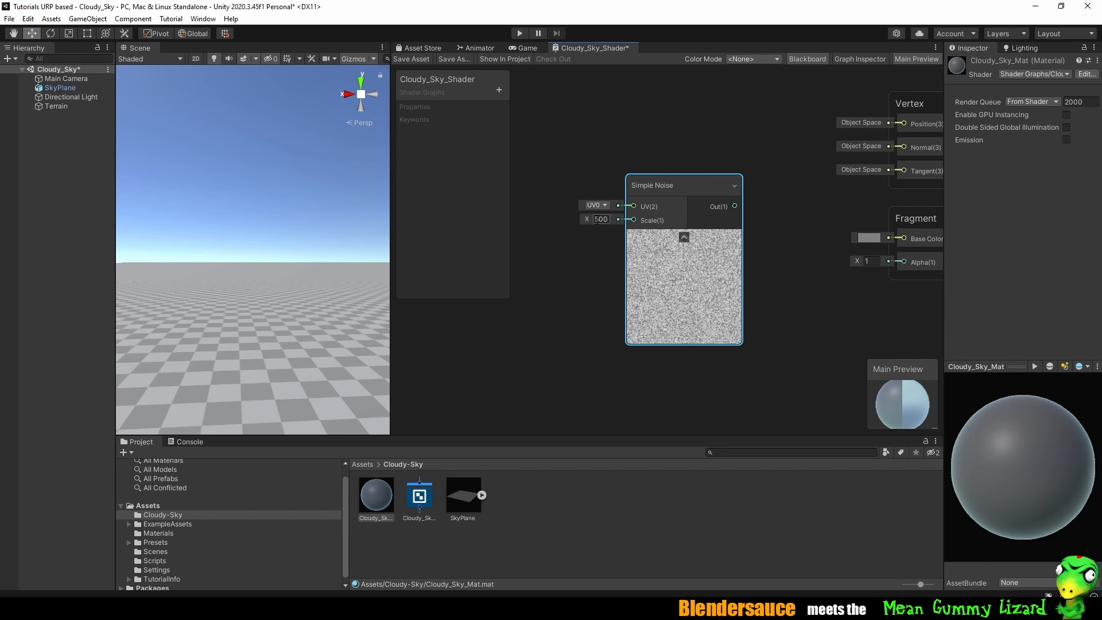
{"action": "left_click_drag", "start_coordinate": [587, 219], "coordinate": [519, 235]}
{"action": "mouse_move", "coordinate": [584, 222]}
{"action": "left_mouse_down"}
{"action": "mouse_move", "coordinate": [548, 223]}
{"action": "mouse_move", "coordinate": [596, 234]}
{"action": "mouse_move", "coordinate": [582, 224]}
{"action": "mouse_move", "coordinate": [592, 221]}
{"action": "left_mouse_up"}
{"action": "left_click_drag", "start_coordinate": [689, 225], "coordinate": [812, 226]}
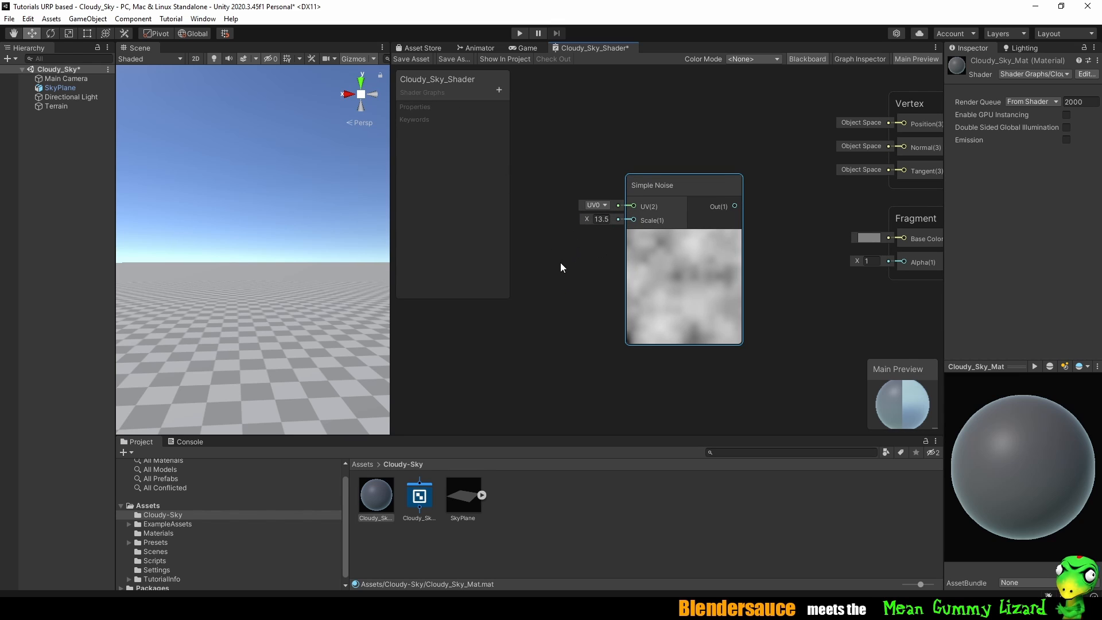
Create a Float property named Cloud Size, place it in the graph and connect it to the Simple Noise Scale input.
{"action": "left_click", "coordinate": [500, 89]}
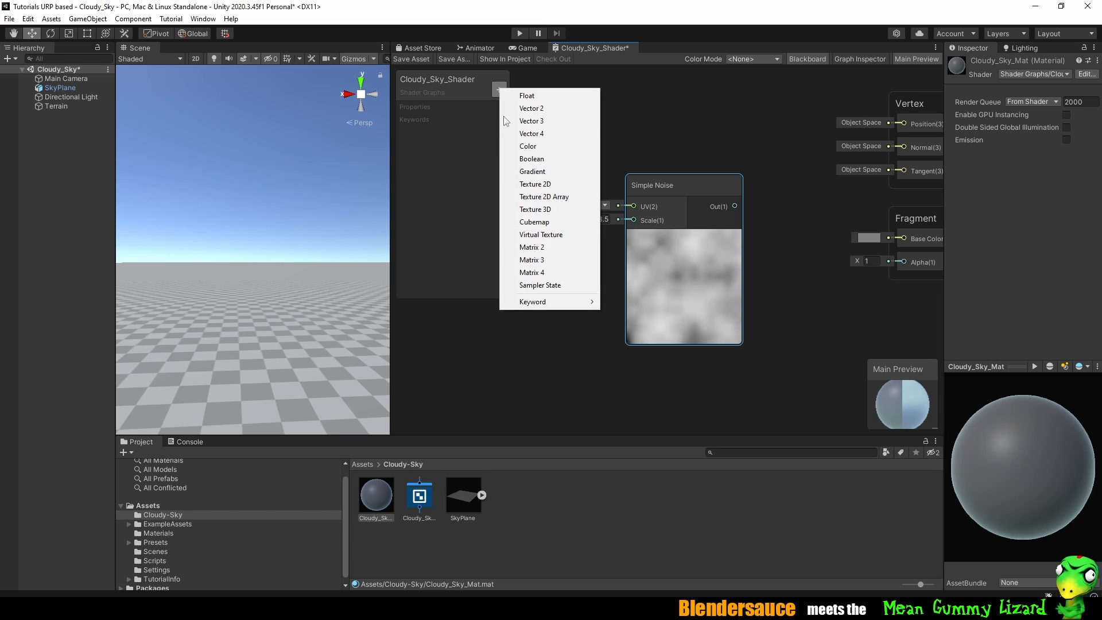
{"action": "left_click", "coordinate": [536, 97]}
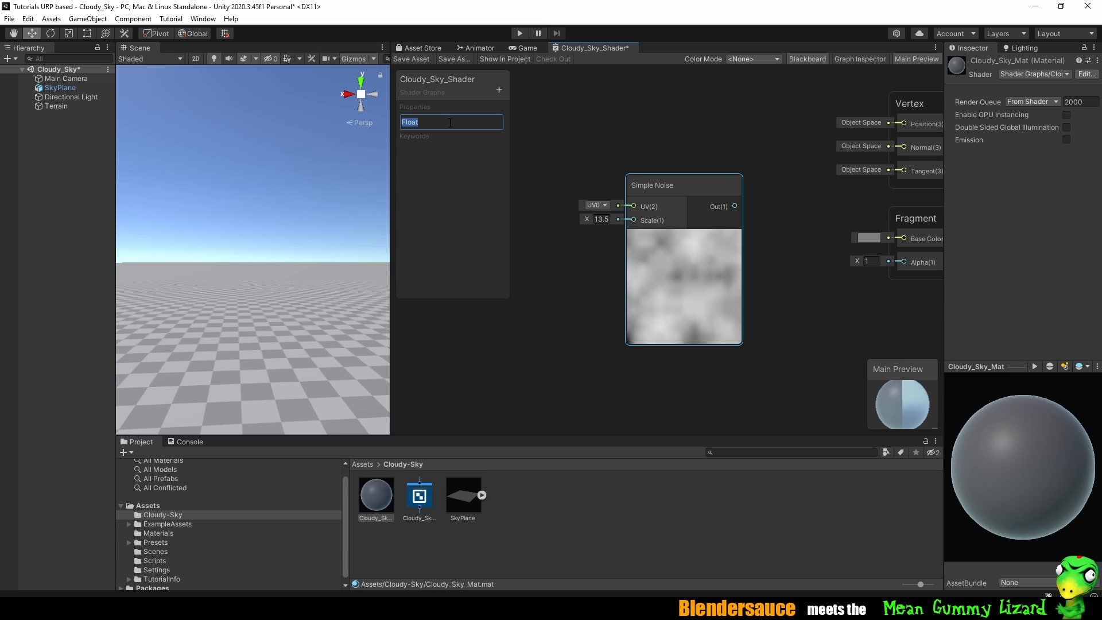
{"action": "type", "text": "Cloud si"}
{"action": "key", "text": "BackSpace"}
{"action": "key", "text": "BackSpace"}
{"action": "type", "text": "Size"}
{"action": "key", "text": "Return"}
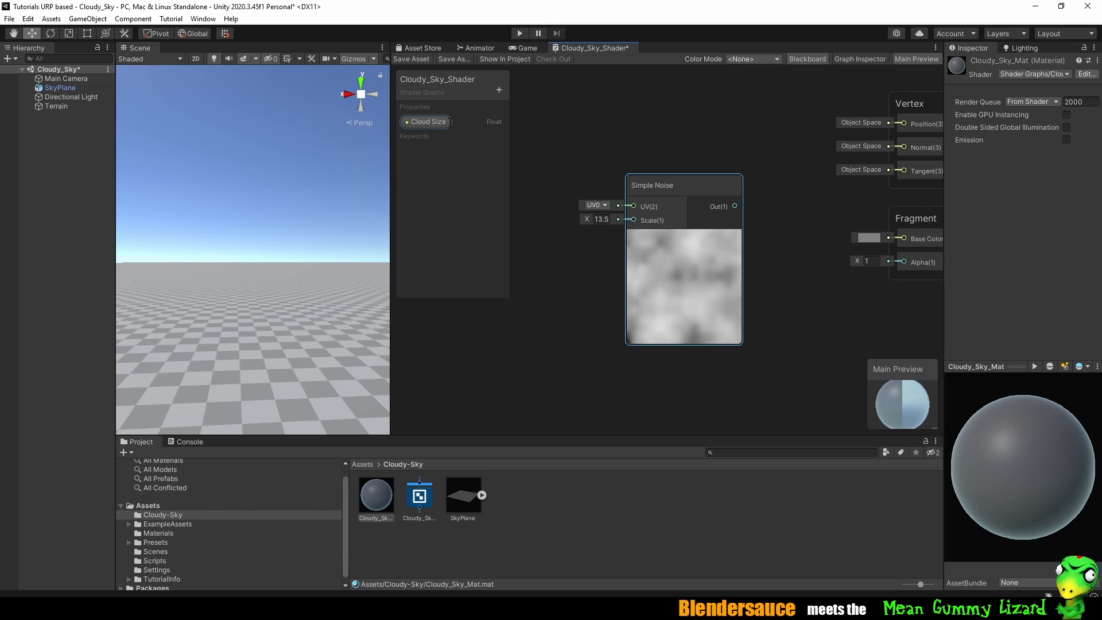
{"action": "left_click", "coordinate": [429, 122]}
{"action": "left_click_drag", "start_coordinate": [542, 244], "coordinate": [632, 223]}
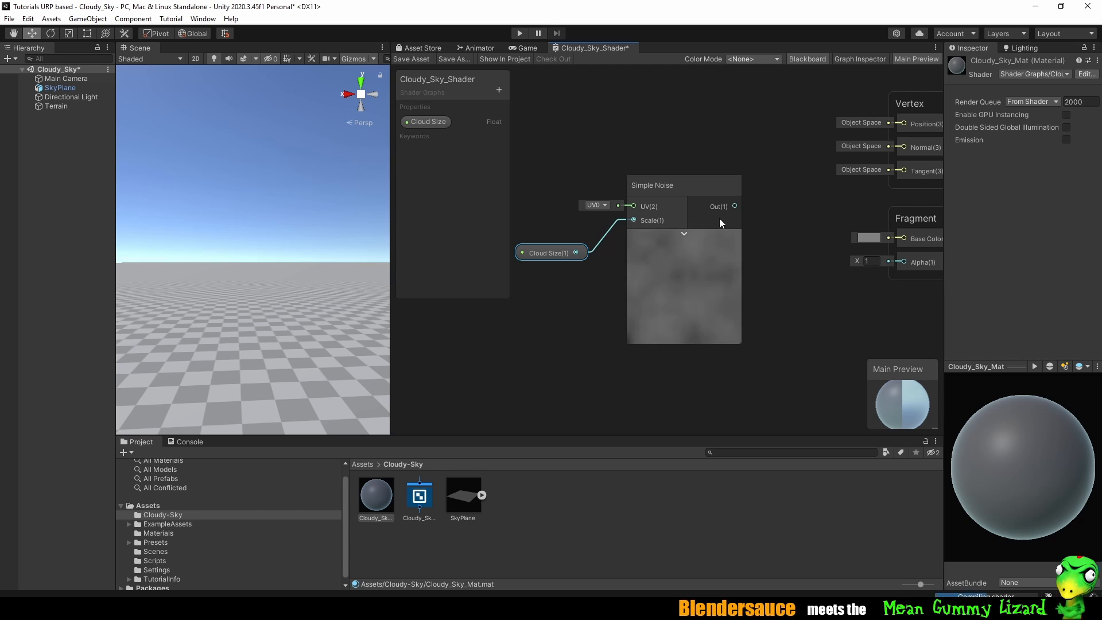
Set the Cloud Size property's default value to 30 in the Graph Inspector and close the inspector.
{"action": "left_click", "coordinate": [856, 58]}
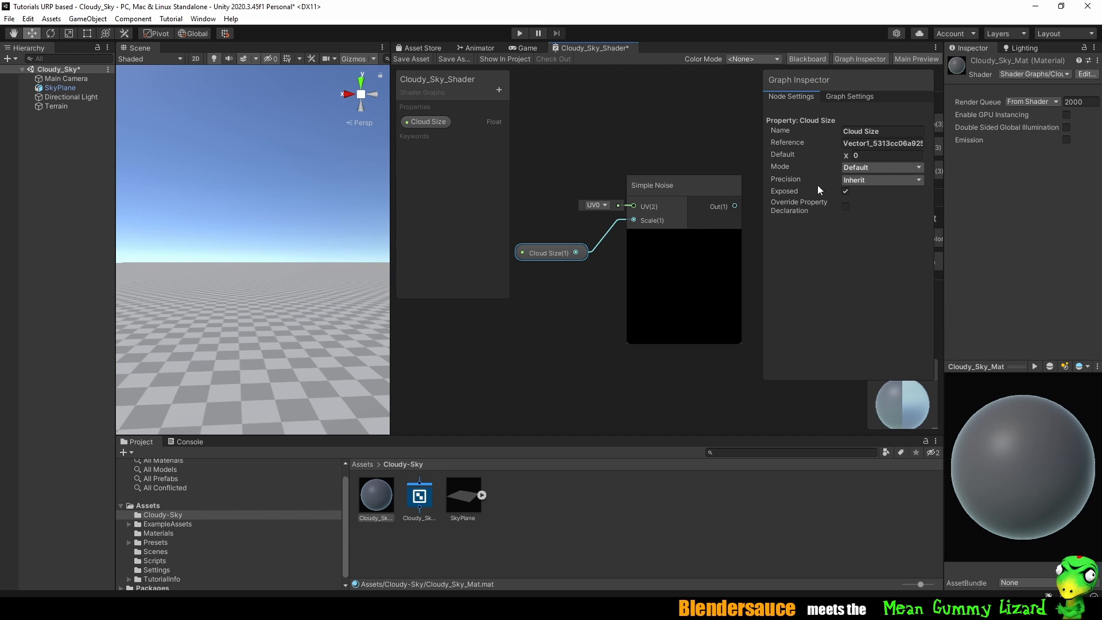
{"action": "left_click", "coordinate": [867, 155]}
{"action": "left_click_drag", "start_coordinate": [859, 156], "coordinate": [855, 156]}
{"action": "type", "text": "30"}
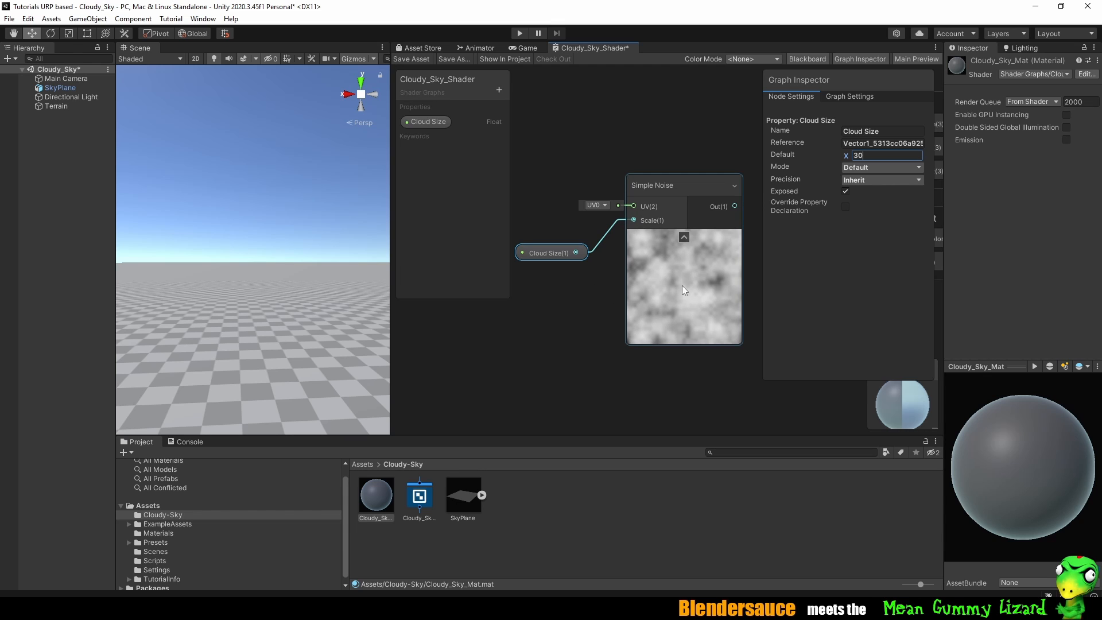
{"action": "left_click", "coordinate": [871, 58]}
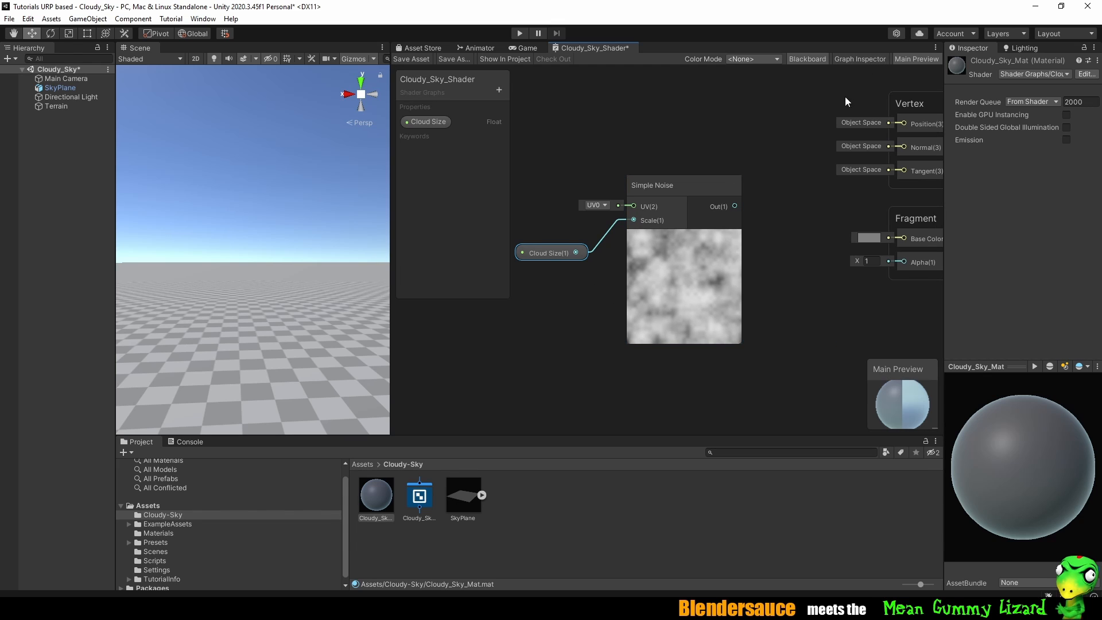
Connect the Simple Noise output to the Fragment stack's Base Color.
{"action": "middle_click_drag", "start_coordinate": [766, 130], "coordinate": [649, 154]}
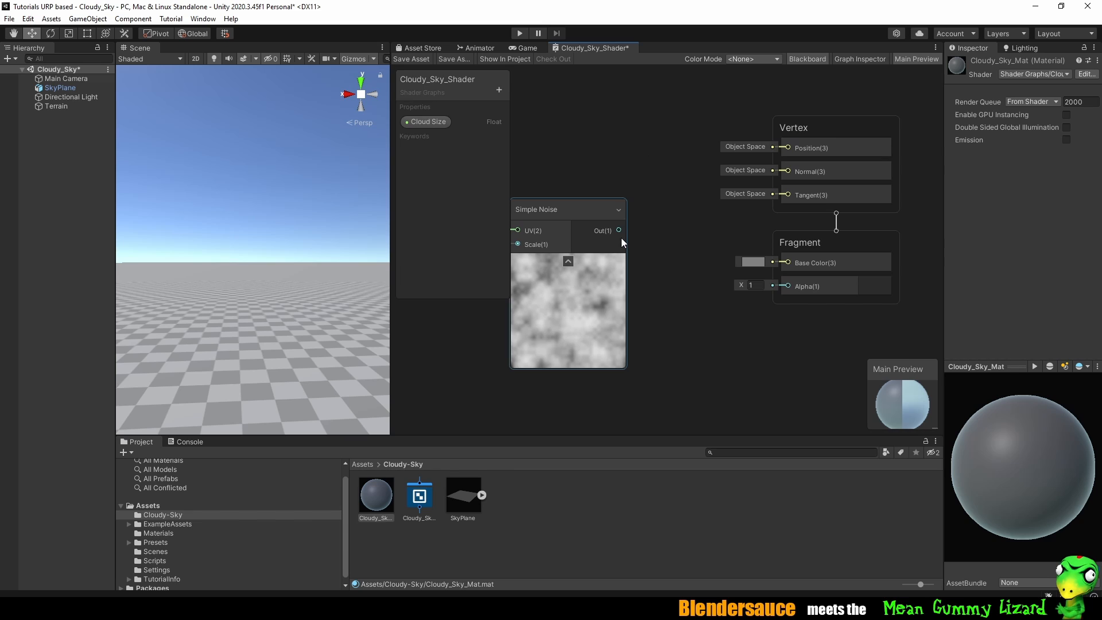
{"action": "left_click_drag", "start_coordinate": [620, 231], "coordinate": [784, 263]}
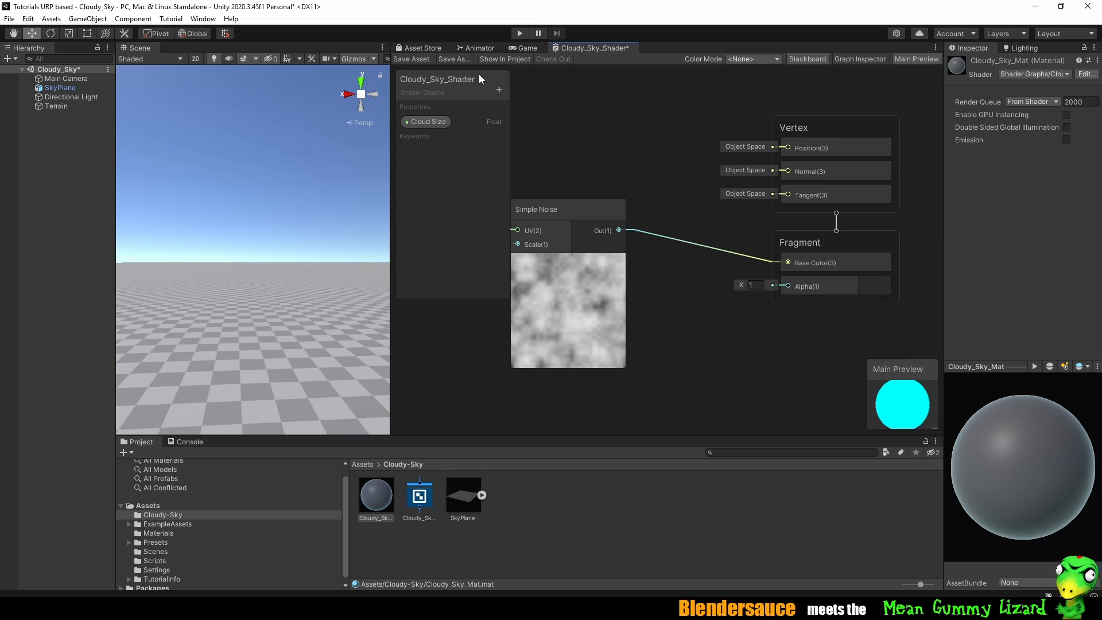
Save the shader graph asset and assign the Cloudy_Sky_Mat material to the SkyPlane object.
{"action": "left_click", "coordinate": [416, 59]}
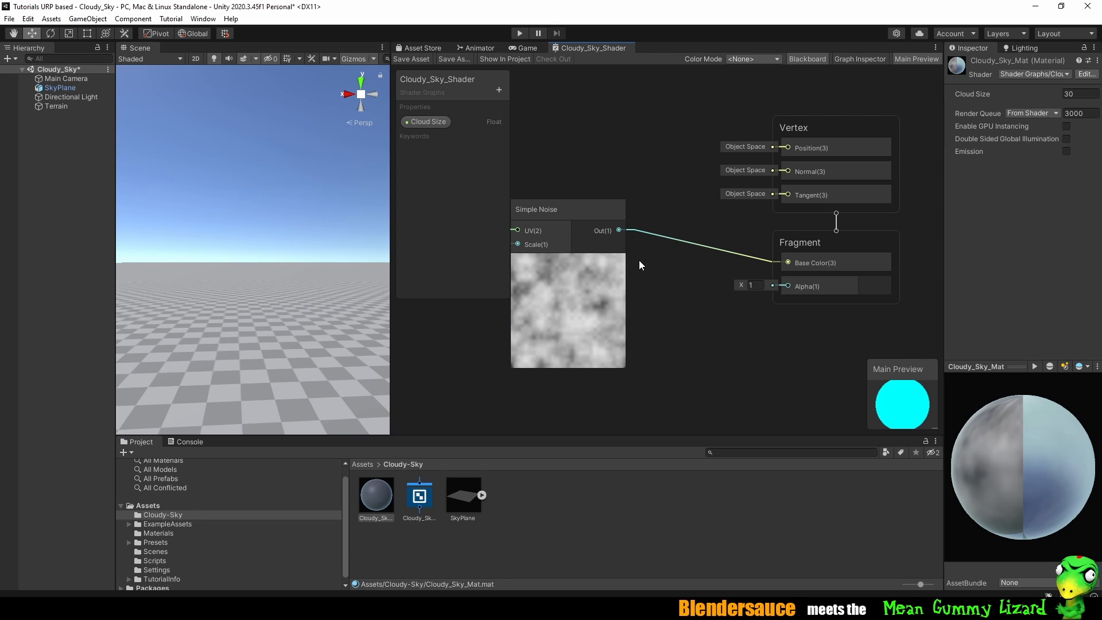
{"action": "left_click", "coordinate": [63, 87]}
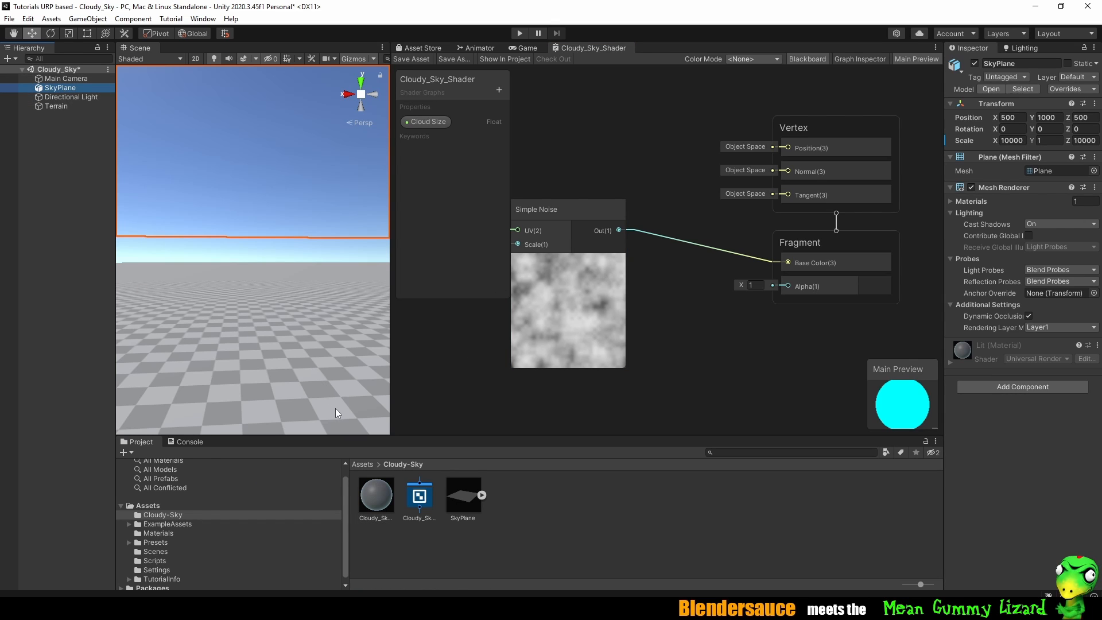
{"action": "left_click_drag", "start_coordinate": [371, 502], "coordinate": [1002, 408]}
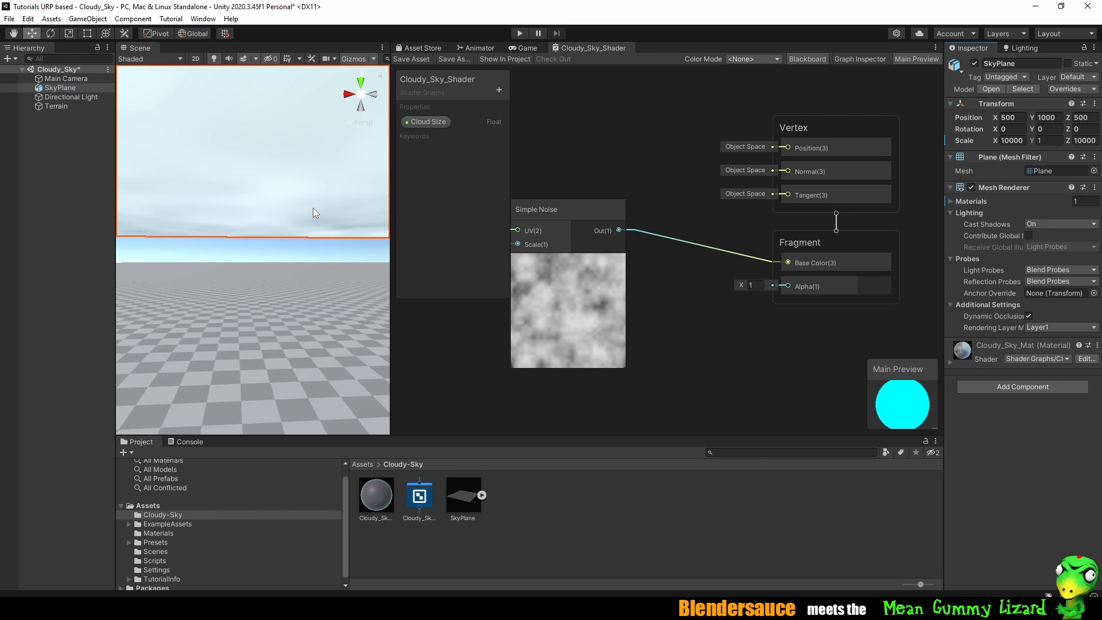
{"action": "right_click_drag", "start_coordinate": [320, 209], "coordinate": [54, 452]}
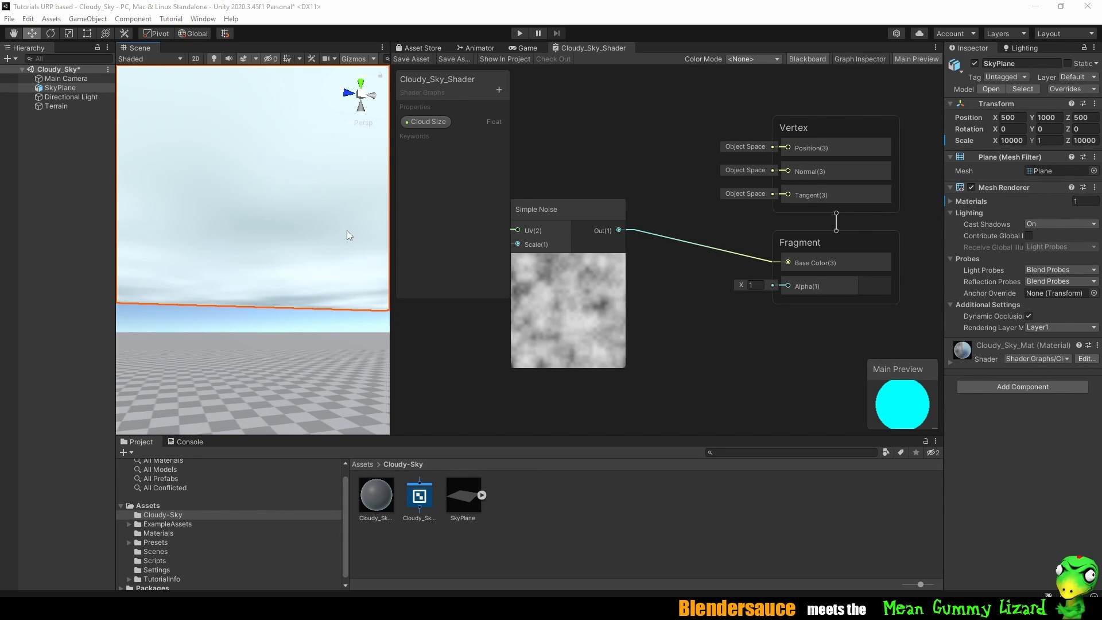
Move the Simple Noise and Cloud Size nodes together farther from the Vertex and Fragment stack to free space between them.
{"action": "middle_click_drag", "start_coordinate": [622, 233], "coordinate": [785, 206]}
{"action": "left_click_drag", "start_coordinate": [778, 167], "coordinate": [747, 262]}
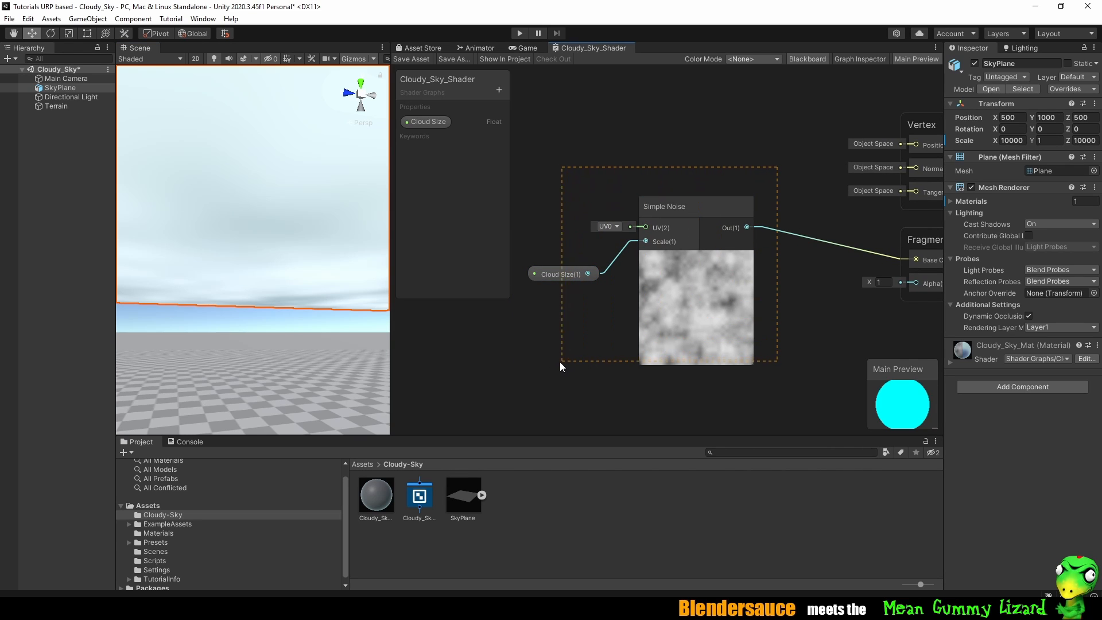
{"action": "left_click_drag", "start_coordinate": [560, 366], "coordinate": [560, 365]}
{"action": "left_click_drag", "start_coordinate": [691, 206], "coordinate": [548, 210]}
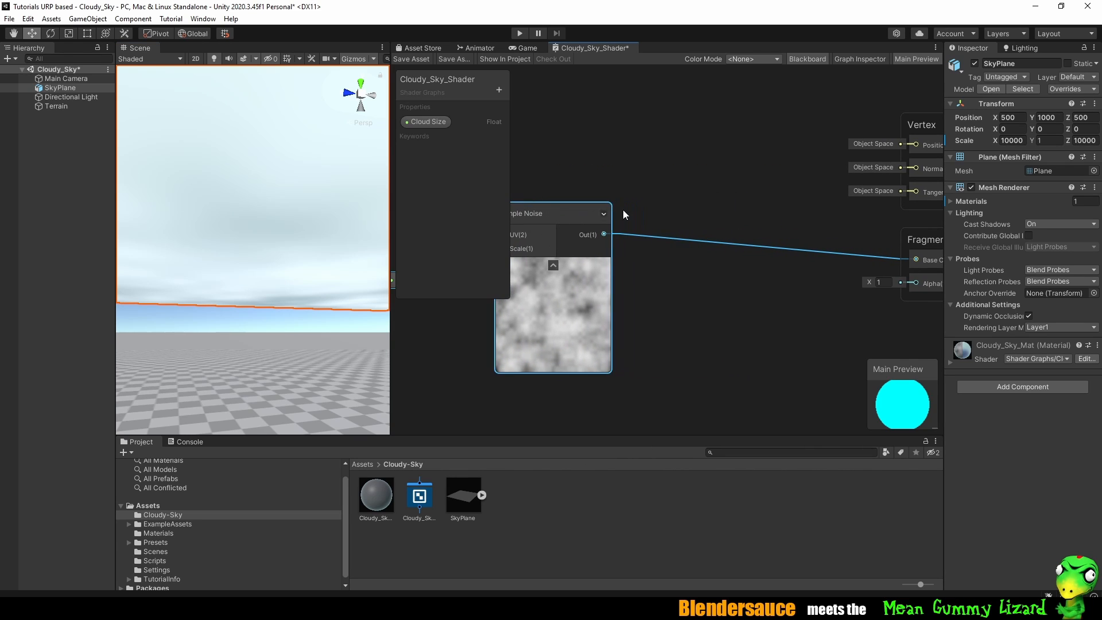
{"action": "middle_click_drag", "start_coordinate": [625, 213], "coordinate": [834, 197]}
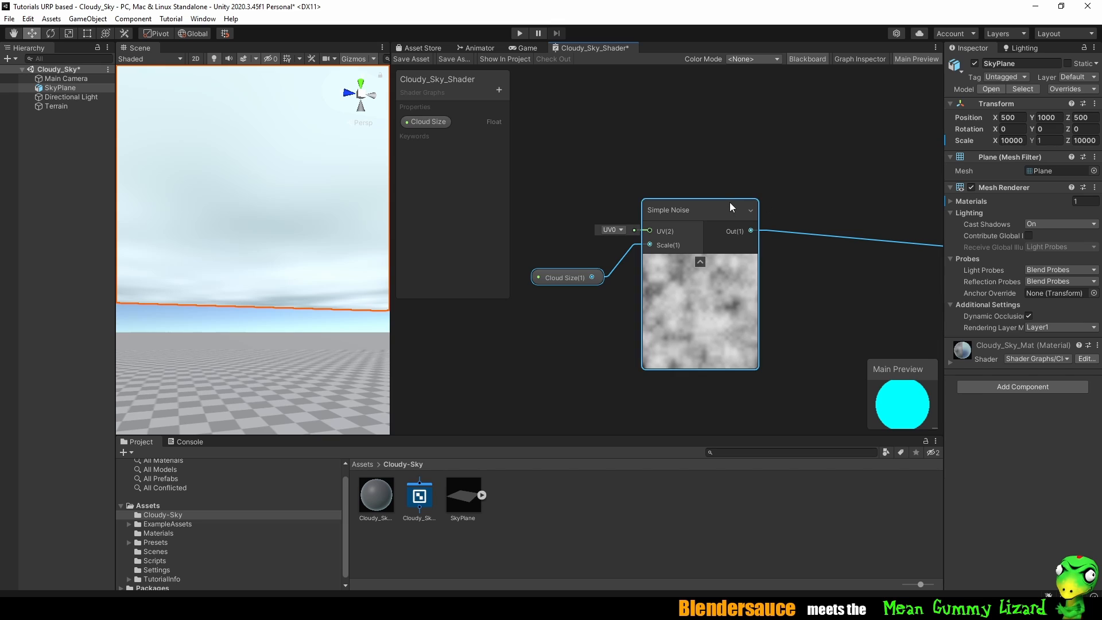
{"action": "left_click_drag", "start_coordinate": [729, 202], "coordinate": [646, 202]}
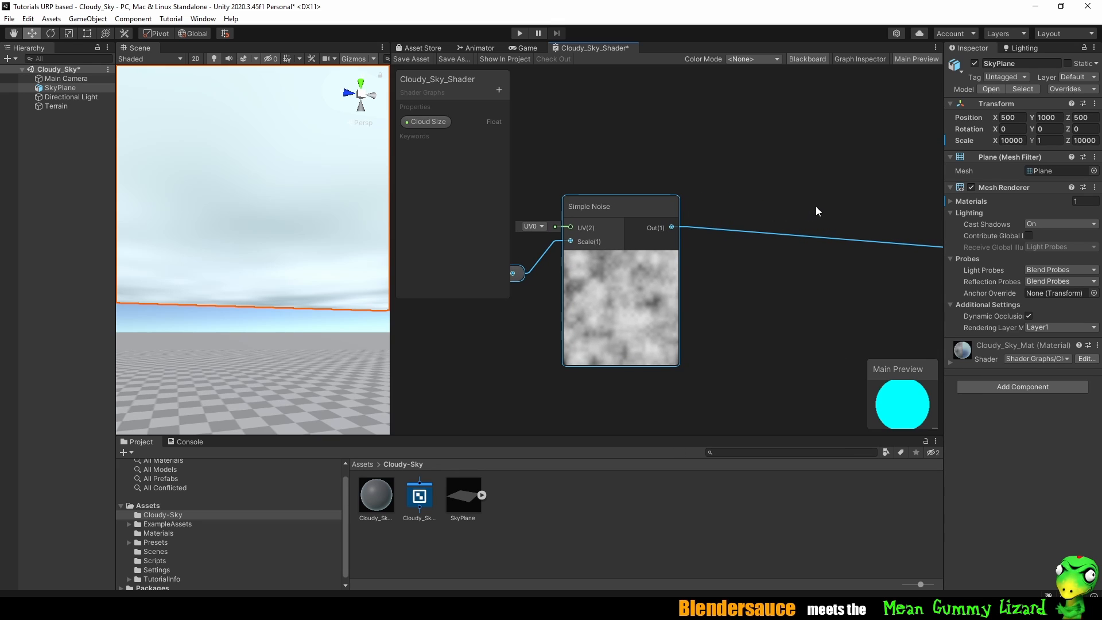
{"action": "middle_click_drag", "start_coordinate": [816, 211], "coordinate": [750, 206]}
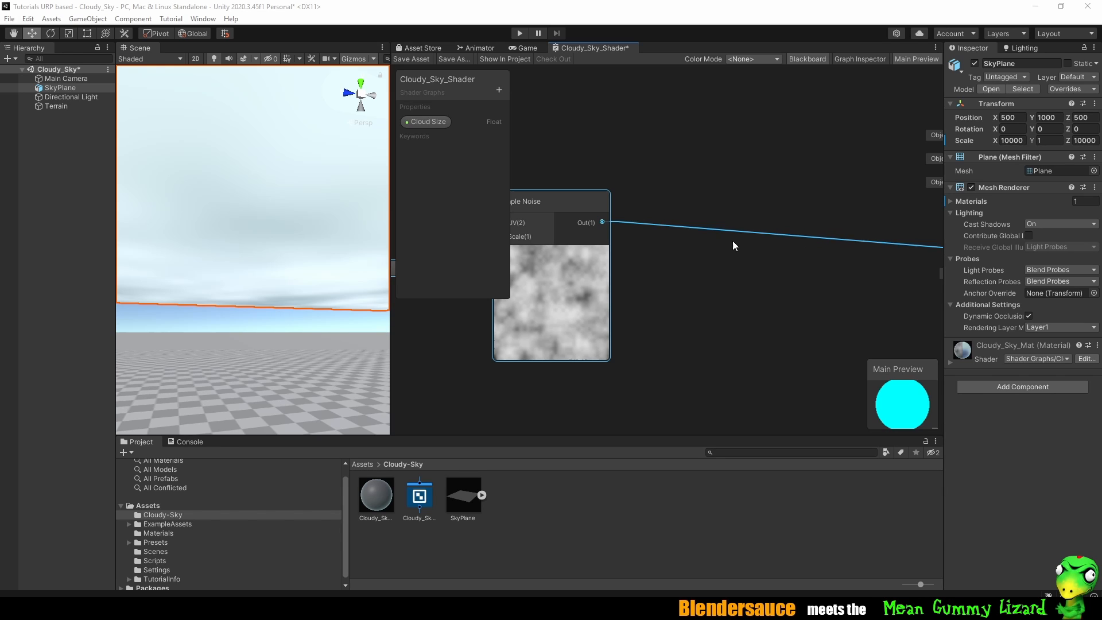
Insert a Power node between the Simple Noise output and the Fragment Base Color, then save the shader asset.
{"action": "middle_click_drag", "start_coordinate": [812, 184], "coordinate": [732, 180]}
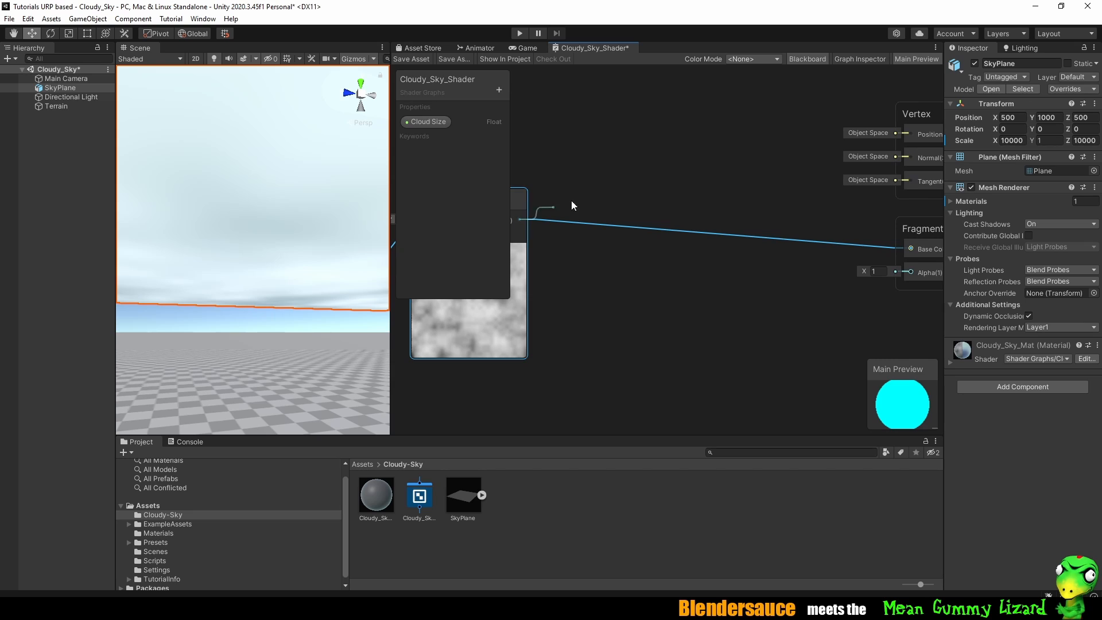
{"action": "key", "text": "space"}
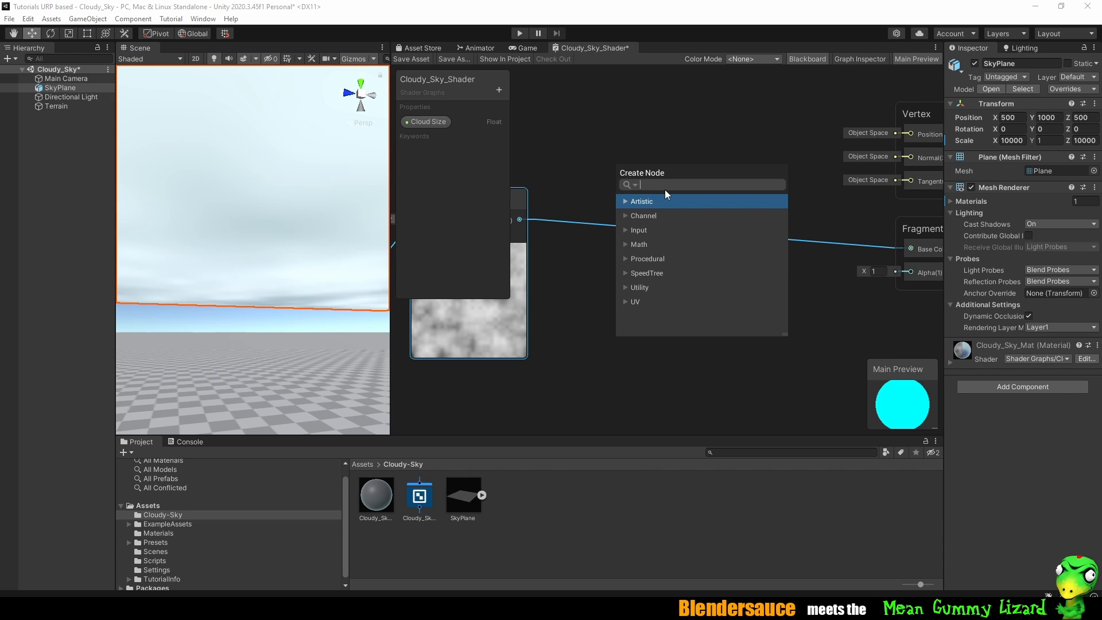
{"action": "type", "text": "power"}
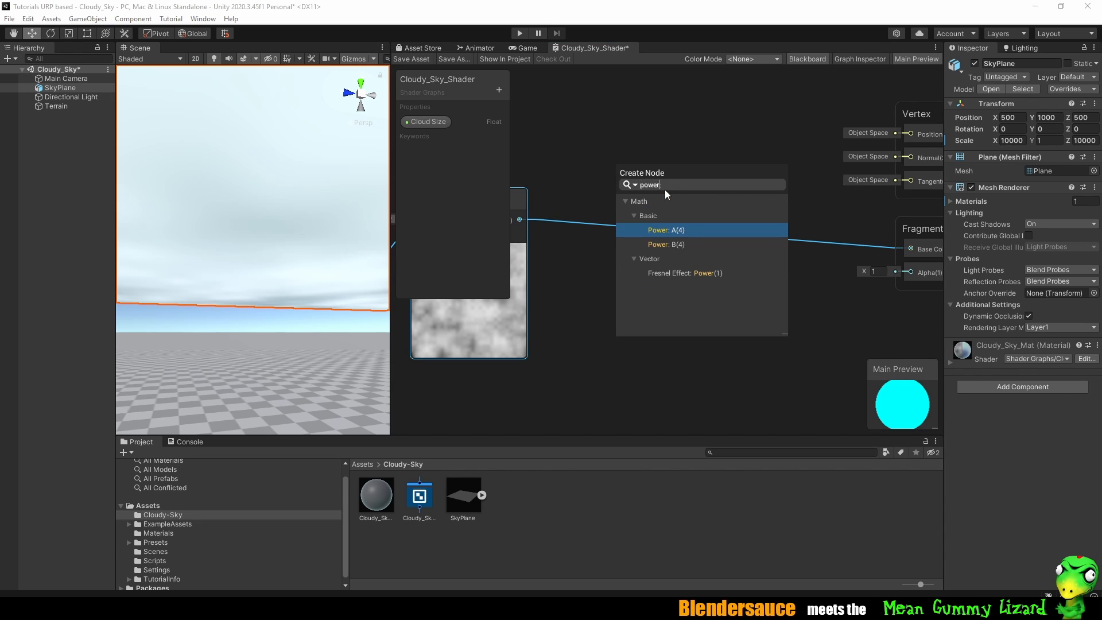
{"action": "key", "text": "Return"}
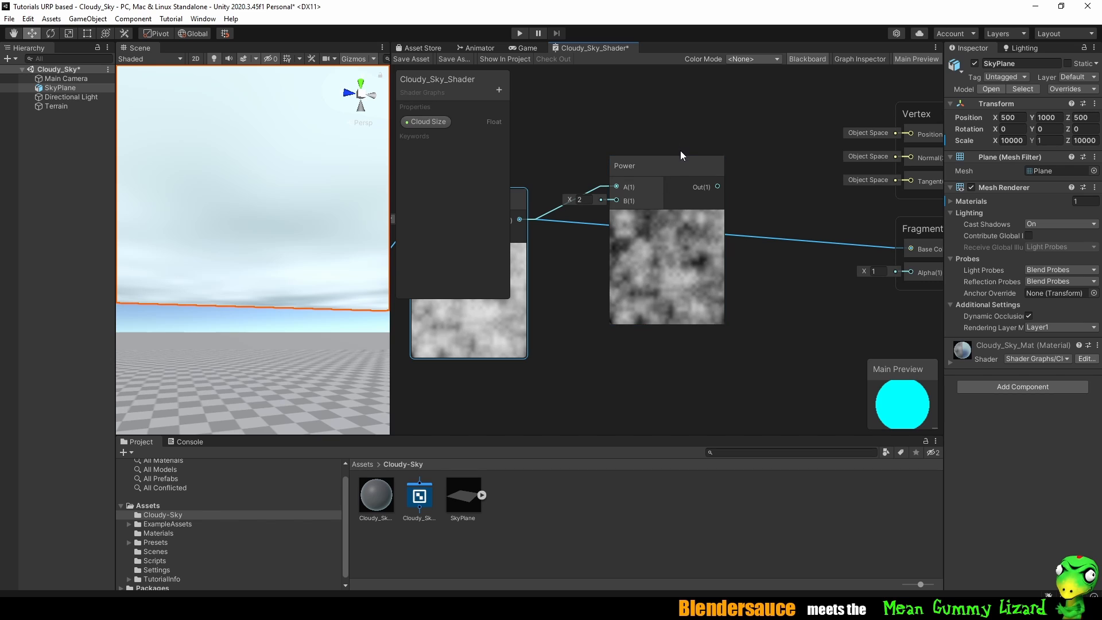
{"action": "left_click_drag", "start_coordinate": [681, 156], "coordinate": [831, 277]}
{"action": "left_click", "coordinate": [414, 59]}
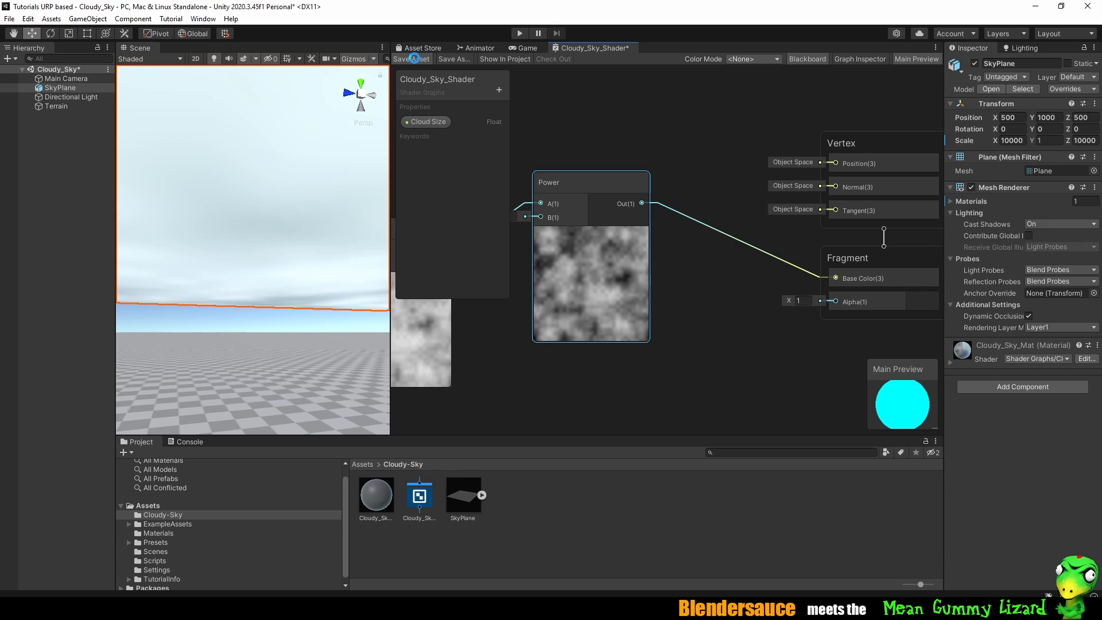
Move the Power node slightly closer to the Vertex and Fragment stack so that its B value is exposed.
{"action": "left_click_drag", "start_coordinate": [589, 176], "coordinate": [637, 184]}
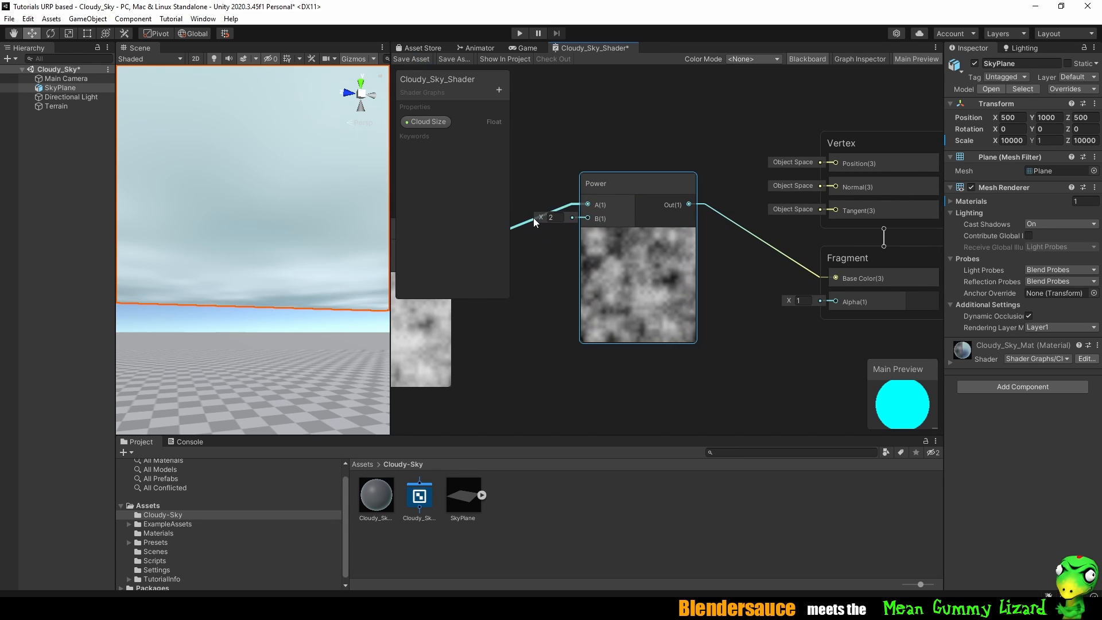
{"action": "left_click", "coordinate": [554, 218]}
{"action": "middle_click_drag", "start_coordinate": [514, 317], "coordinate": [634, 339]}
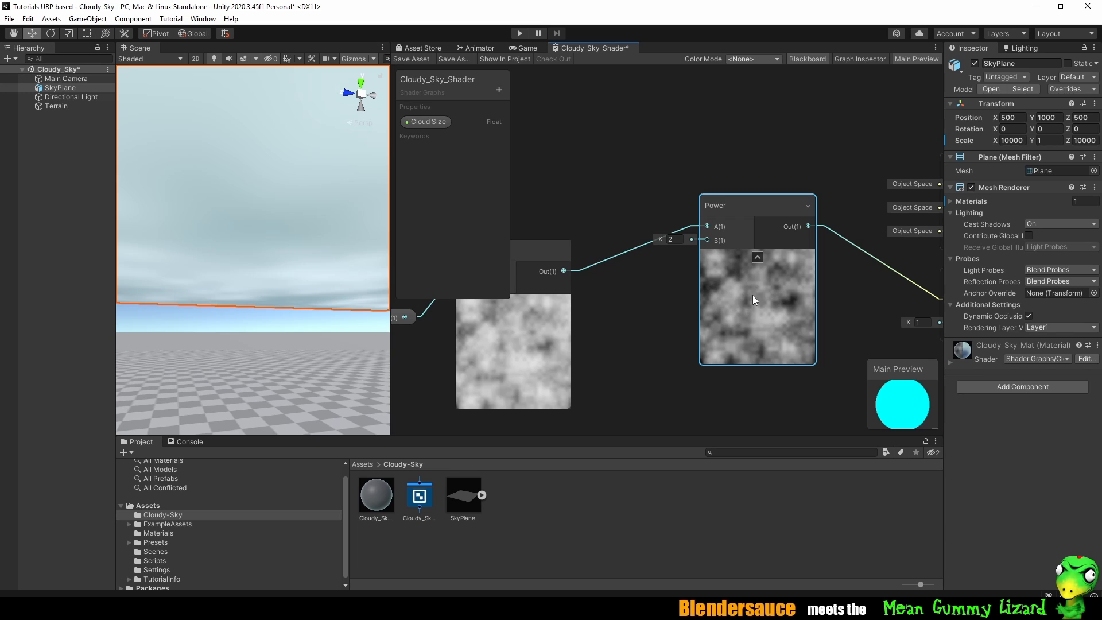
{"action": "middle_click_drag", "start_coordinate": [779, 122], "coordinate": [725, 105]}
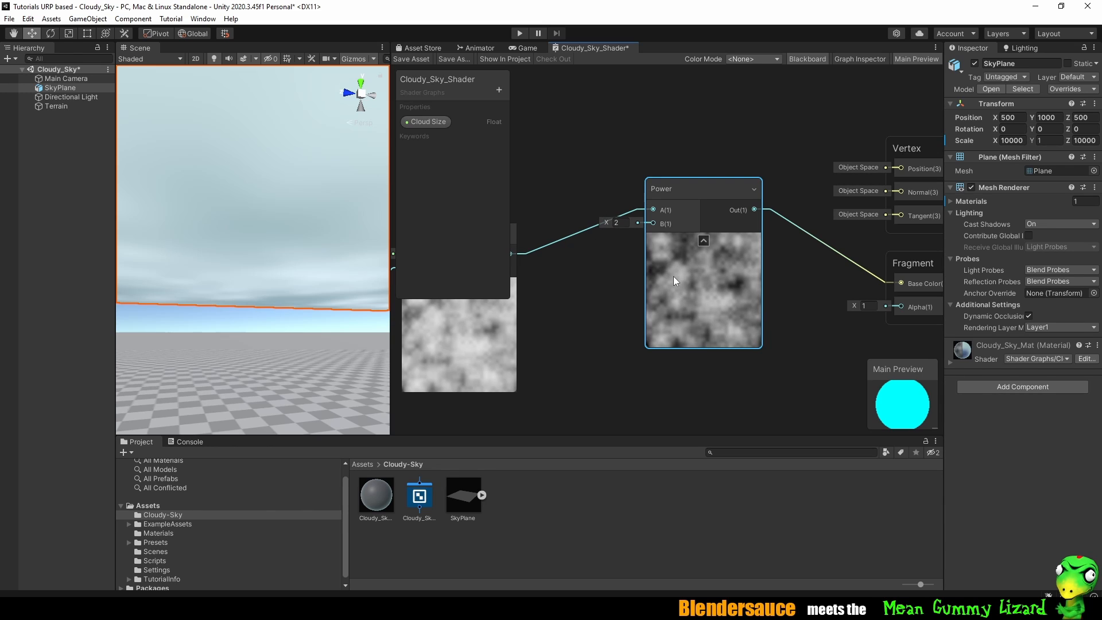
Create a Float property named Cloud Density, place it in the graph and connect it to the Power node's B input.
{"action": "left_click", "coordinate": [499, 91]}
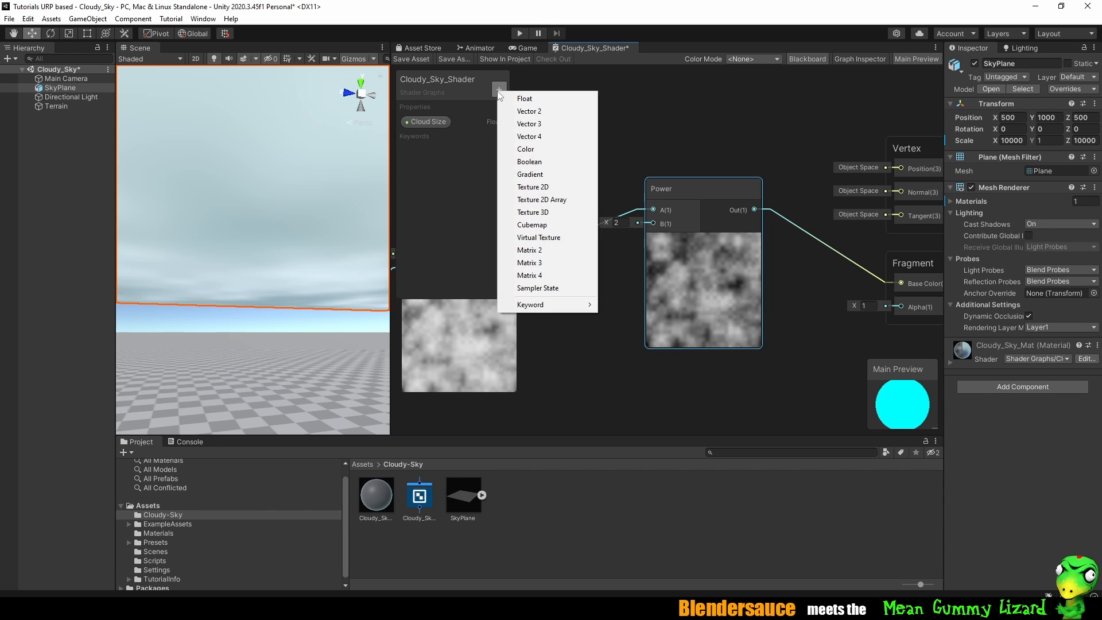
{"action": "left_click", "coordinate": [525, 98]}
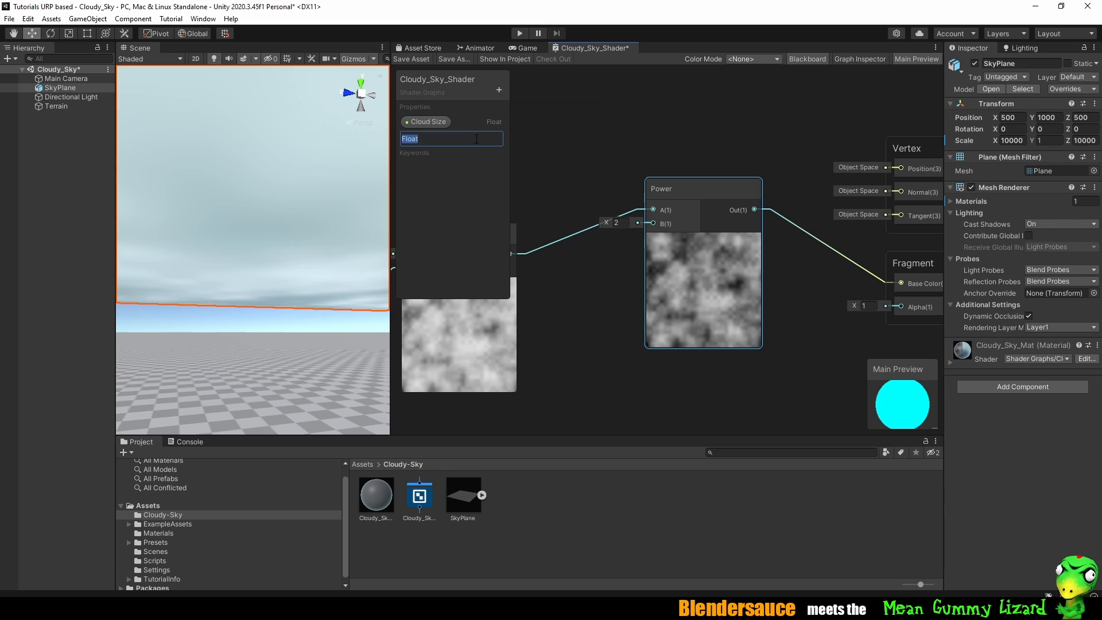
{"action": "type", "text": "Cloud Density"}
{"action": "key", "text": "Return"}
{"action": "left_click_drag", "start_coordinate": [452, 139], "coordinate": [582, 276]}
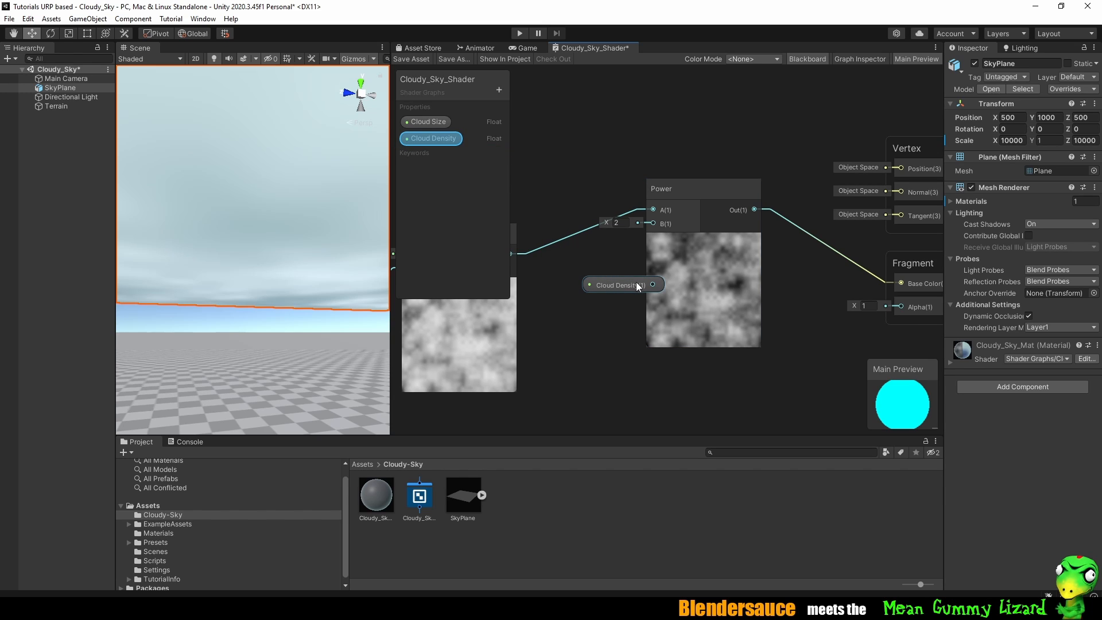
{"action": "left_click_drag", "start_coordinate": [653, 285], "coordinate": [654, 224]}
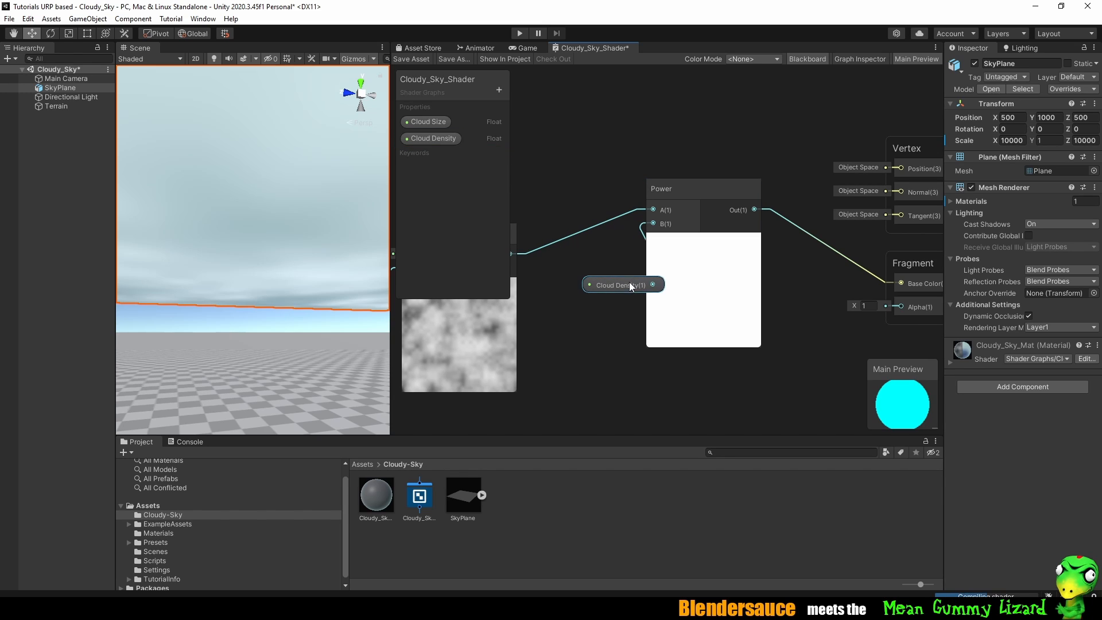
{"action": "left_click_drag", "start_coordinate": [629, 281], "coordinate": [596, 256]}
Set the Cloud Density property's default value to 2 in the Graph Inspector and close the inspector.
{"action": "left_click", "coordinate": [859, 58]}
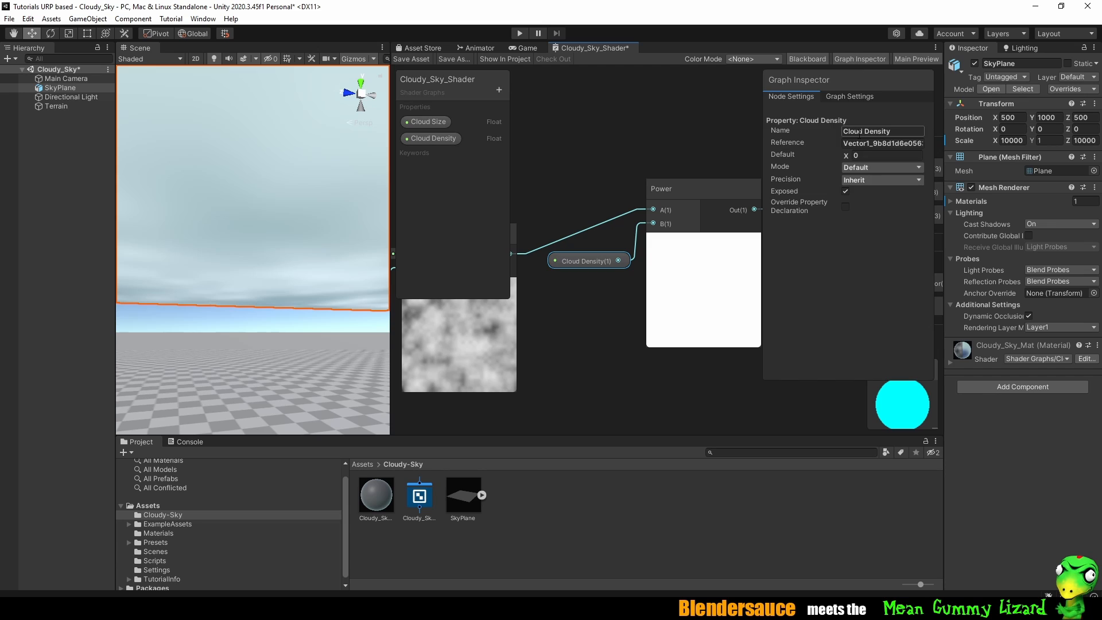
{"action": "left_click", "coordinate": [856, 155]}
{"action": "type", "text": "2"}
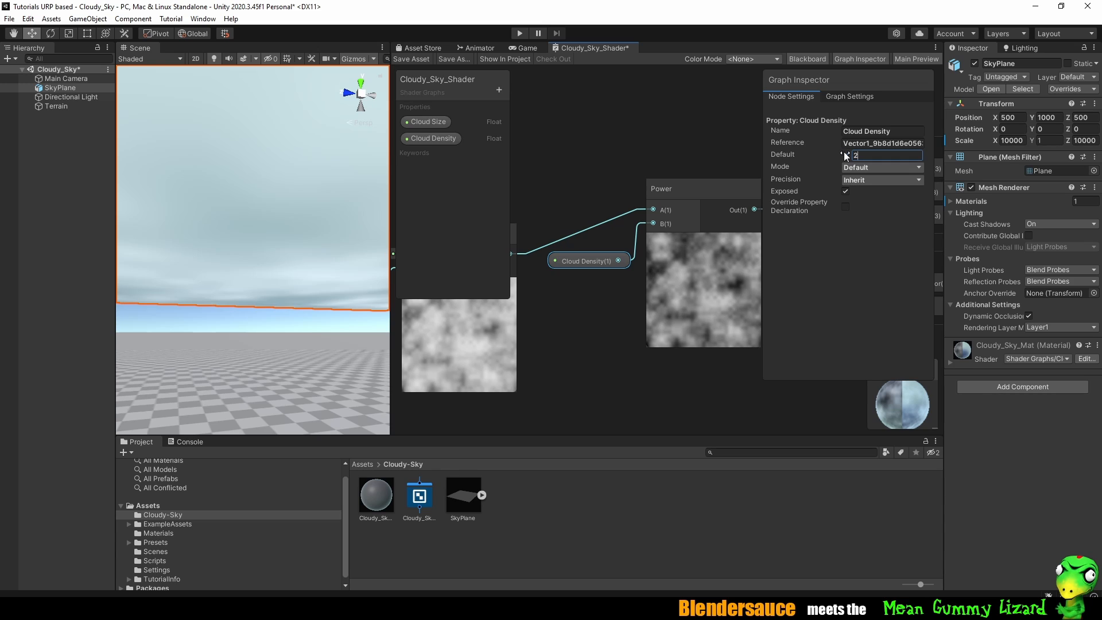
{"action": "left_click", "coordinate": [635, 369]}
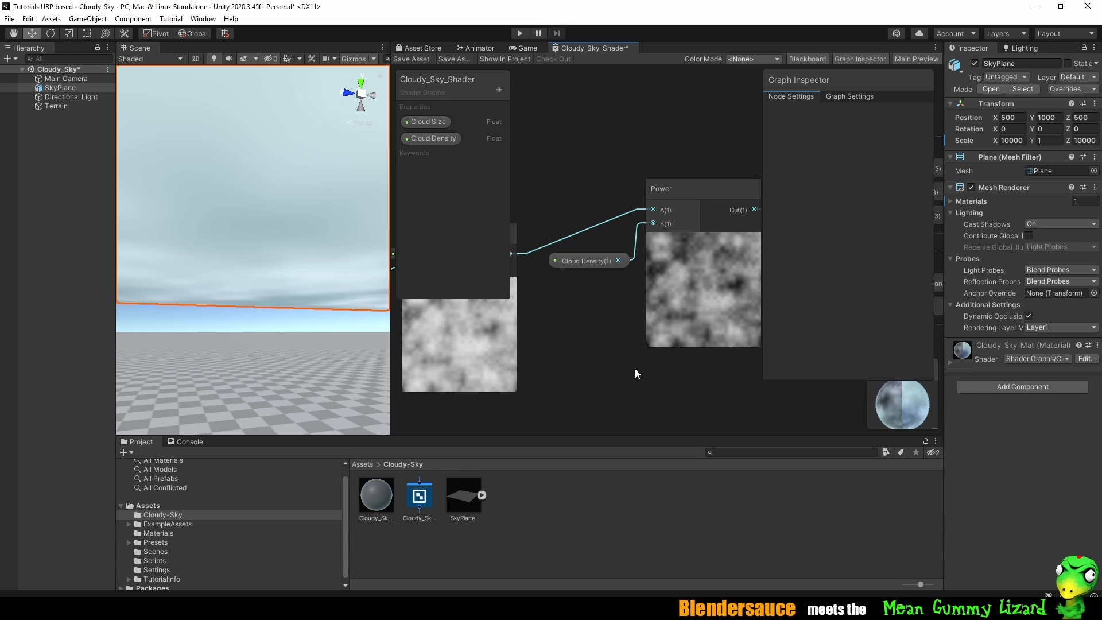
{"action": "left_click", "coordinate": [852, 57]}
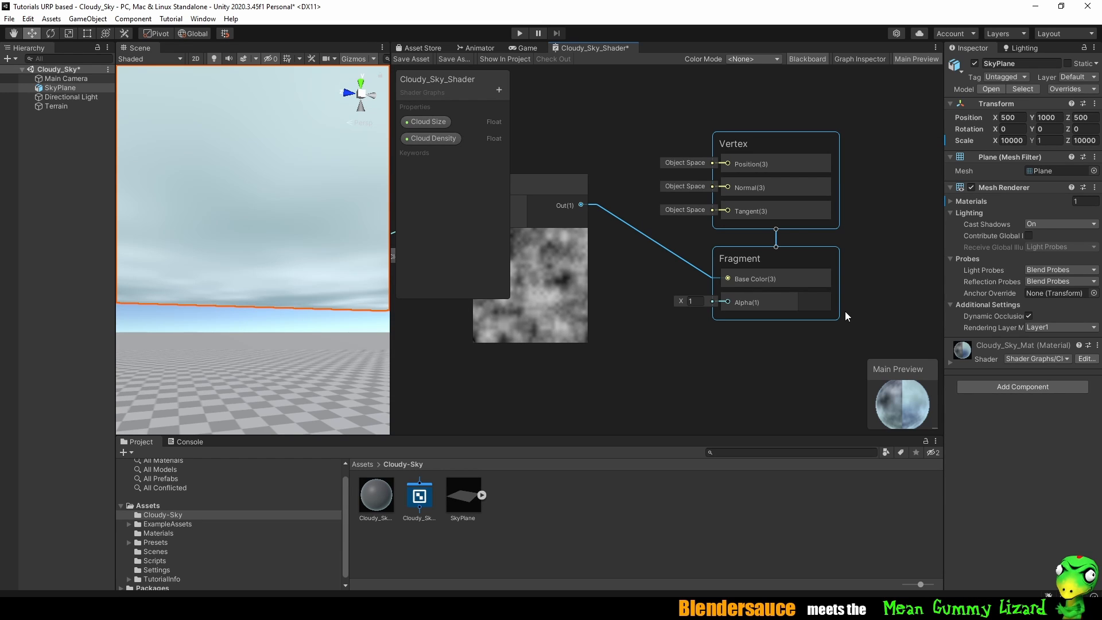
Move the Vertex and Fragment stack farther away from the Power node to make room for another node.
{"action": "middle_click_drag", "start_coordinate": [681, 349], "coordinate": [576, 375]}
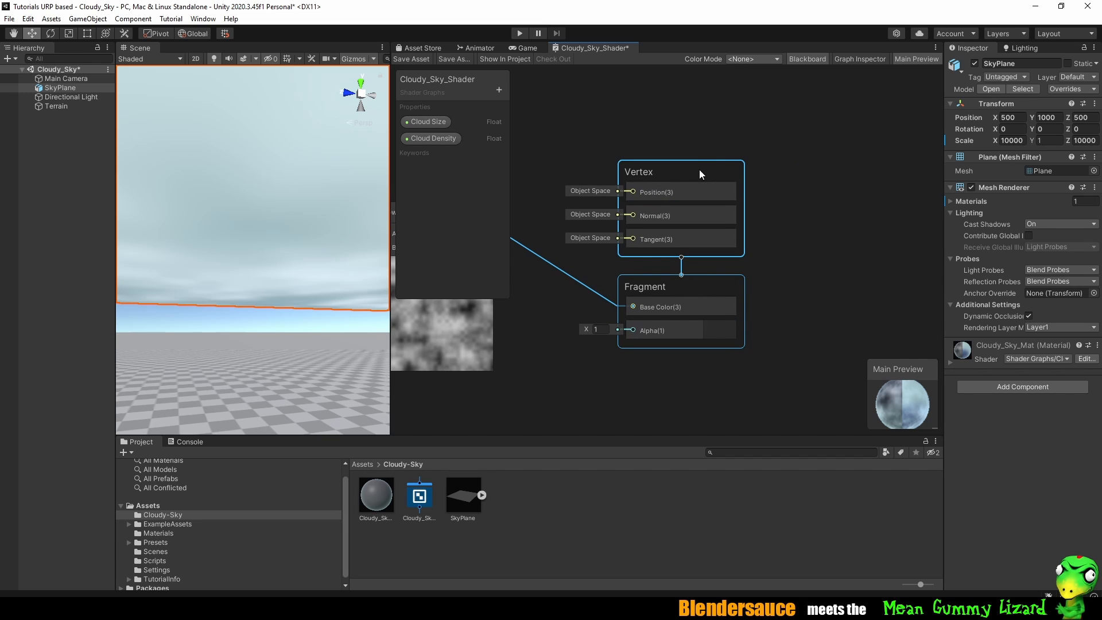
{"action": "middle_click_drag", "start_coordinate": [699, 170], "coordinate": [719, 168]}
{"action": "left_click_drag", "start_coordinate": [719, 167], "coordinate": [891, 114]}
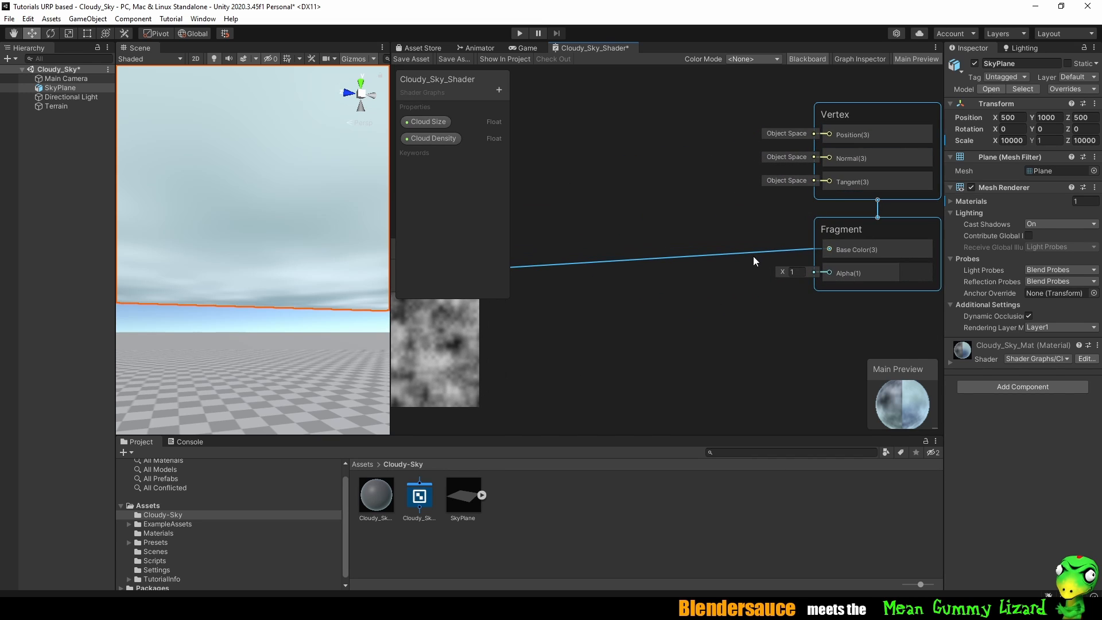
Add a Contrast node fed by the Power output and connect its output to the Fragment Base Color.
{"action": "mouse_move", "coordinate": [724, 308]}
{"action": "middle_mouse_down"}
{"action": "mouse_move", "coordinate": [691, 333]}
{"action": "mouse_move", "coordinate": [640, 332]}
{"action": "mouse_move", "coordinate": [651, 337]}
{"action": "middle_mouse_up"}
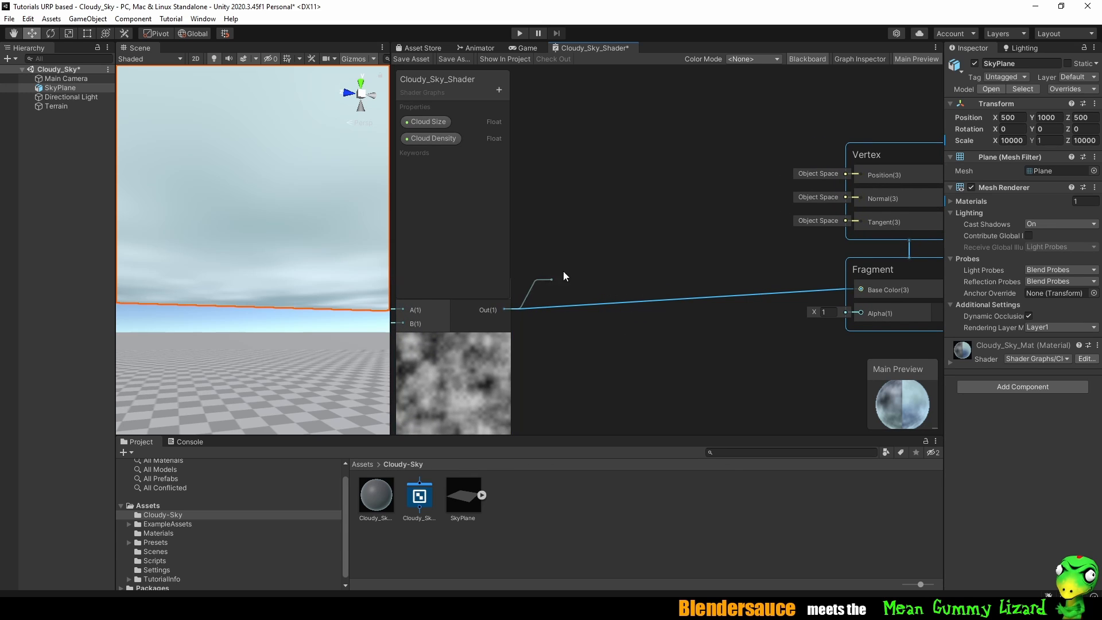
{"action": "key", "text": "space"}
{"action": "type", "text": "contrast"}
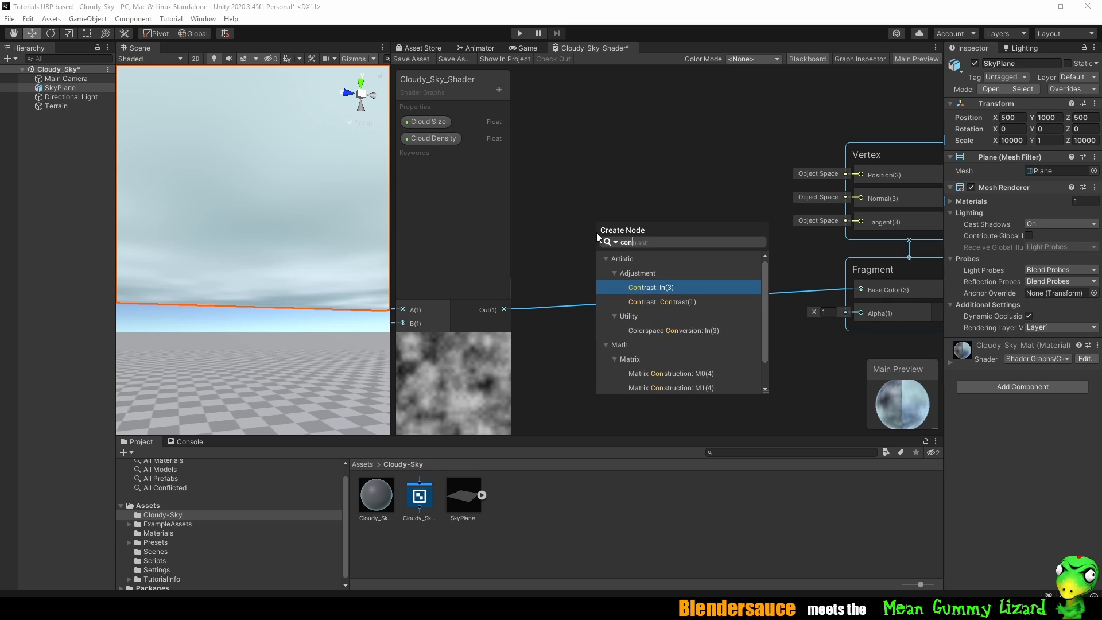
{"action": "key", "text": "Return"}
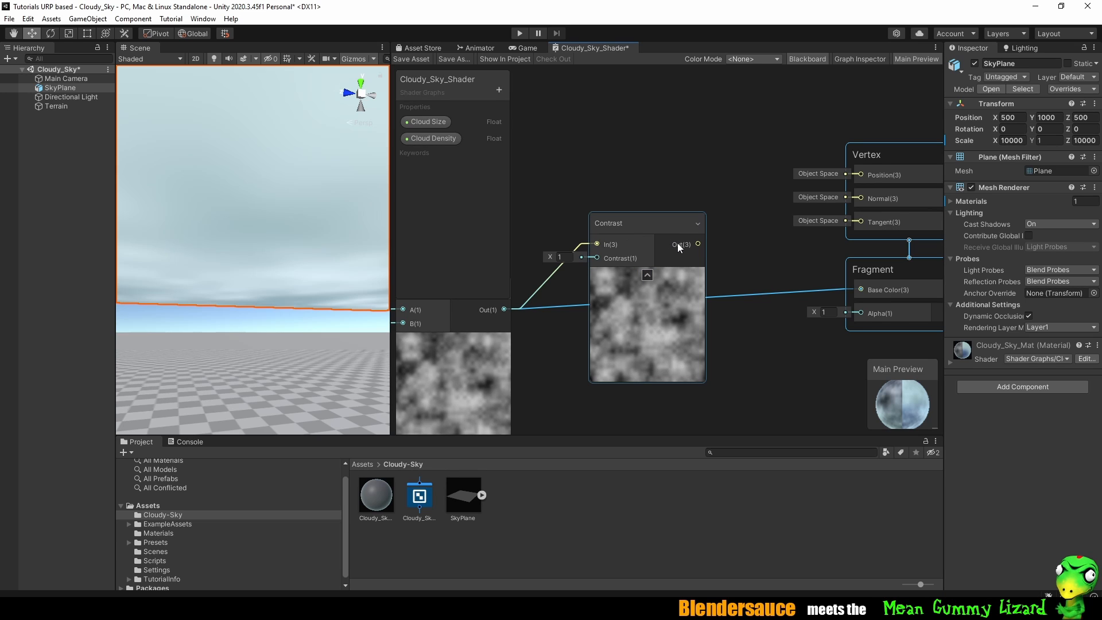
{"action": "left_click_drag", "start_coordinate": [696, 246], "coordinate": [862, 290]}
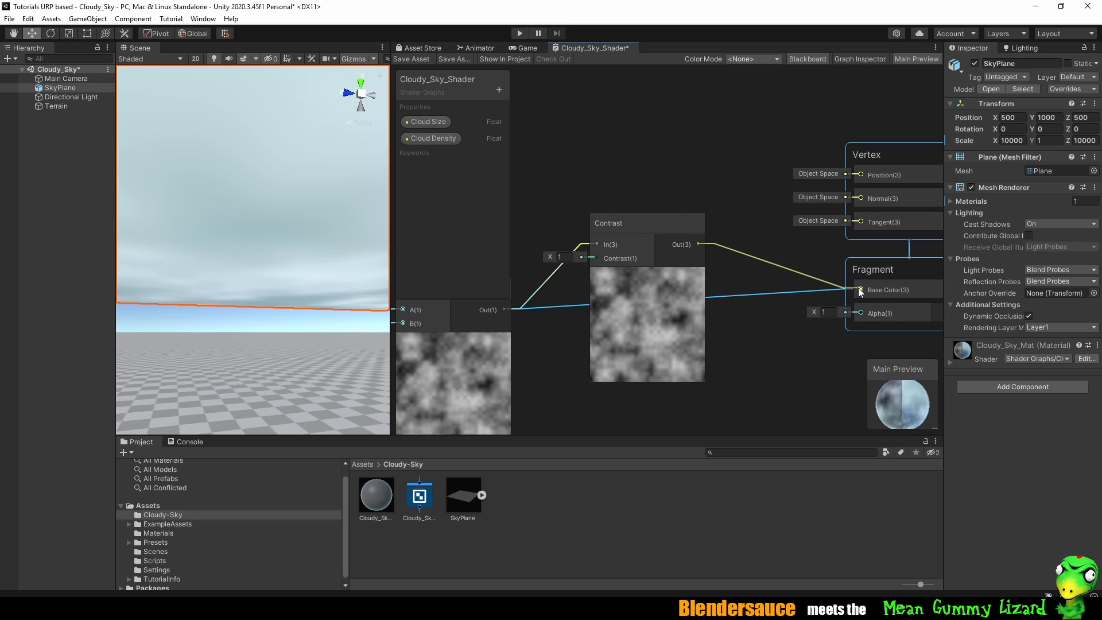
Create a Float property named Cloud Contrast and connect it to the Contrast node's Contrast input.
{"action": "left_click", "coordinate": [502, 92]}
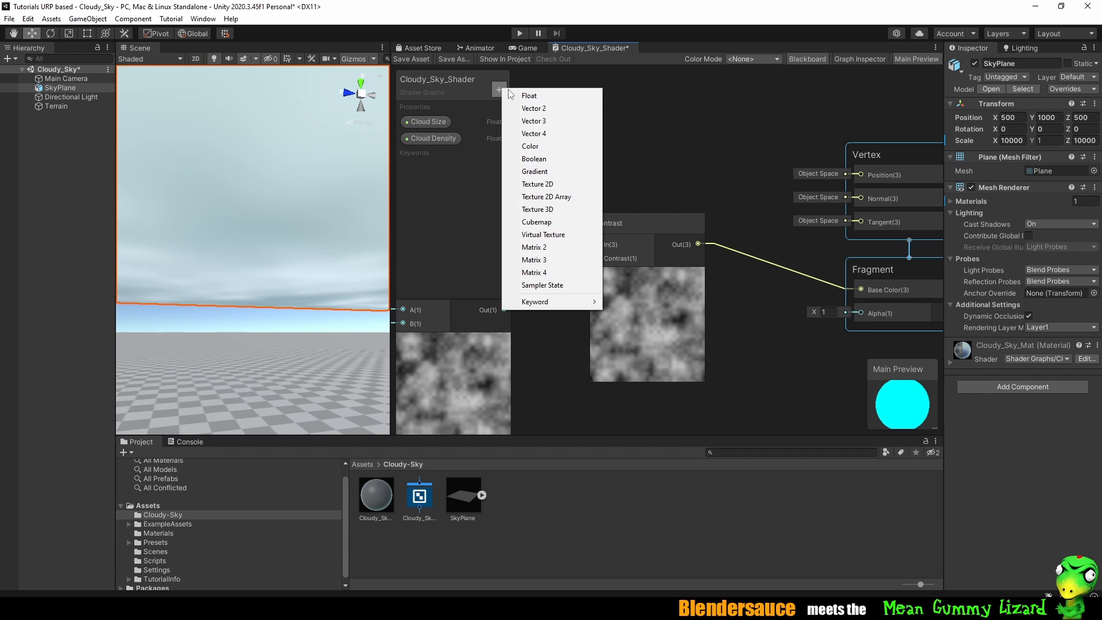
{"action": "left_click", "coordinate": [529, 95]}
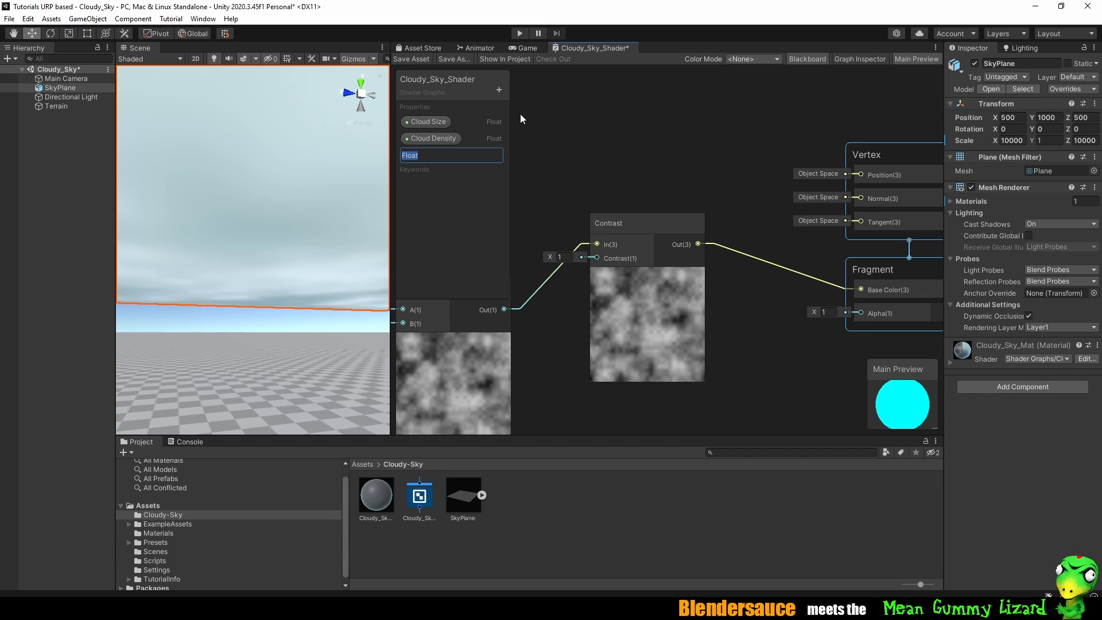
{"action": "type", "text": "Cloud Contrast"}
{"action": "key", "text": "Return"}
{"action": "left_click_drag", "start_coordinate": [425, 155], "coordinate": [597, 258]}
Reposition the Contrast node and place the Cloud Contrast node below its incoming connection, then save the shader asset.
{"action": "left_click_drag", "start_coordinate": [647, 222], "coordinate": [700, 199]}
{"action": "left_click_drag", "start_coordinate": [566, 193], "coordinate": [587, 316]}
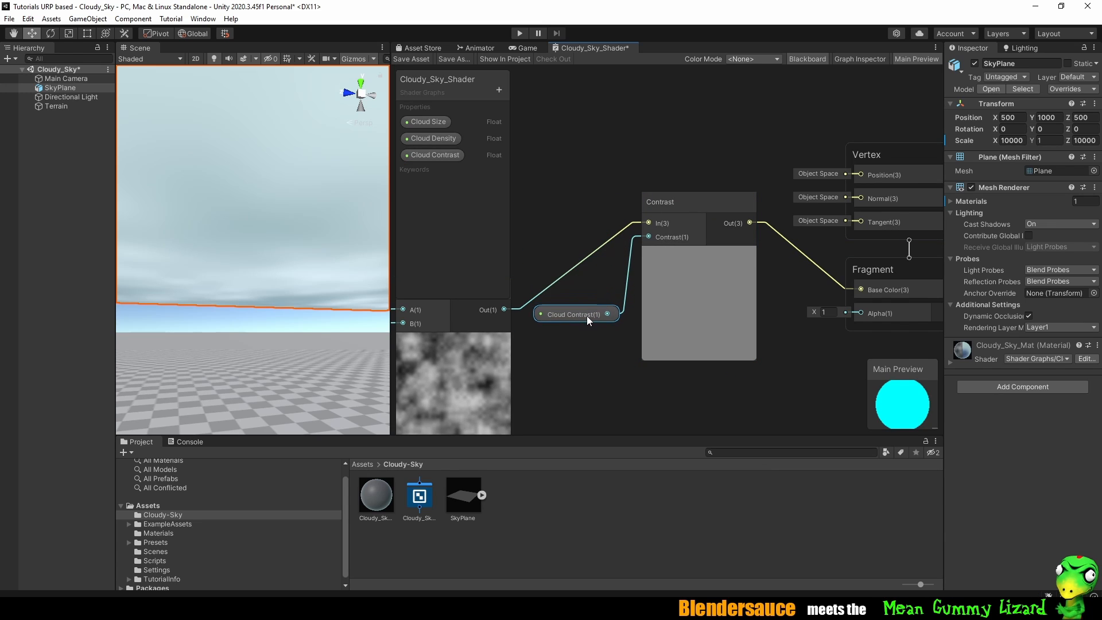
{"action": "left_click", "coordinate": [424, 59]}
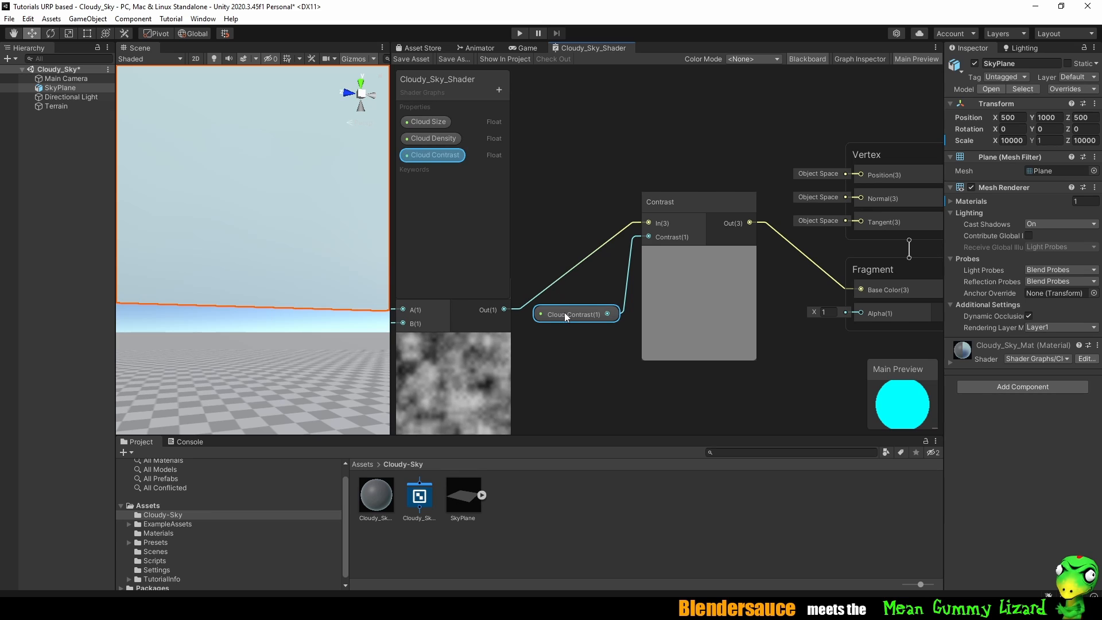
Set the Cloud Contrast property's default value to 1.45 and save the shader asset.
{"action": "left_click", "coordinate": [859, 59]}
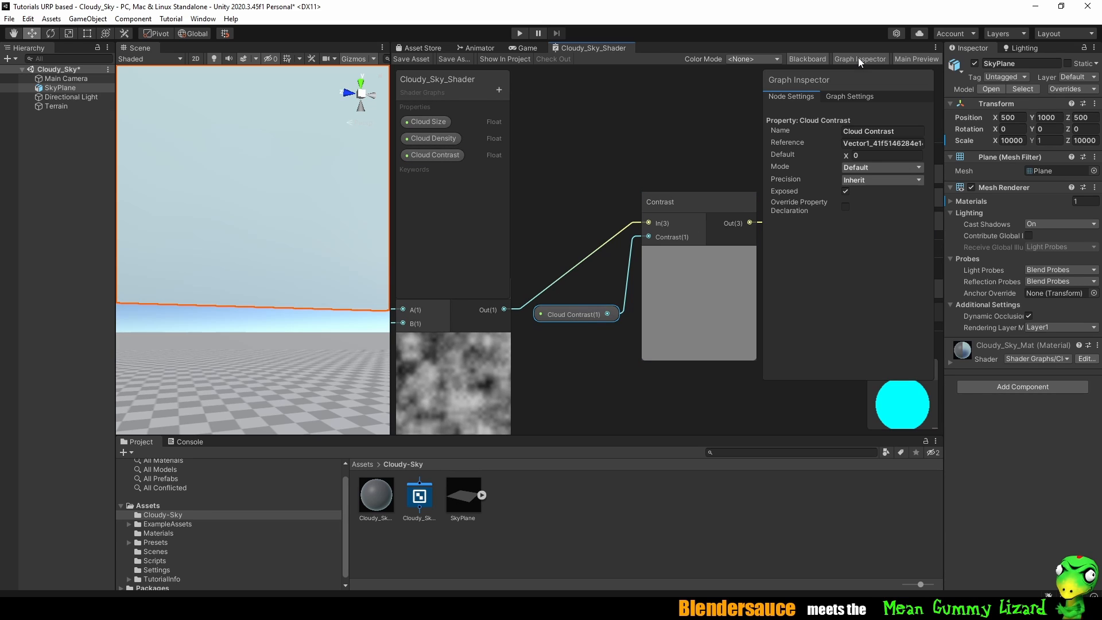
{"action": "left_click", "coordinate": [858, 155]}
{"action": "type", "text": "1"}
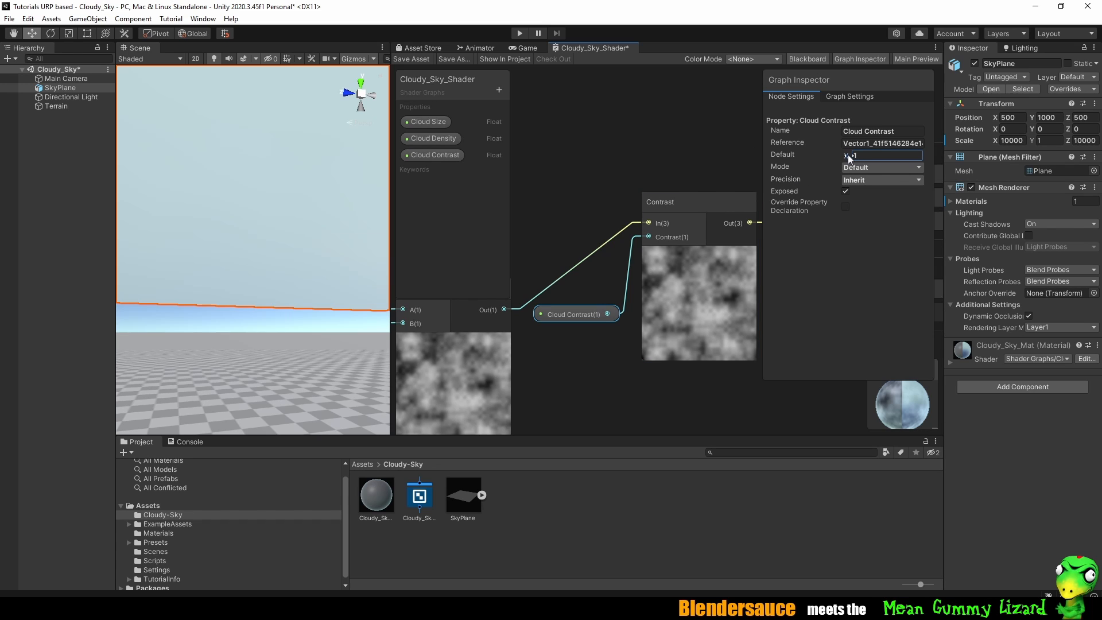
{"action": "left_click_drag", "start_coordinate": [849, 153], "coordinate": [859, 155]}
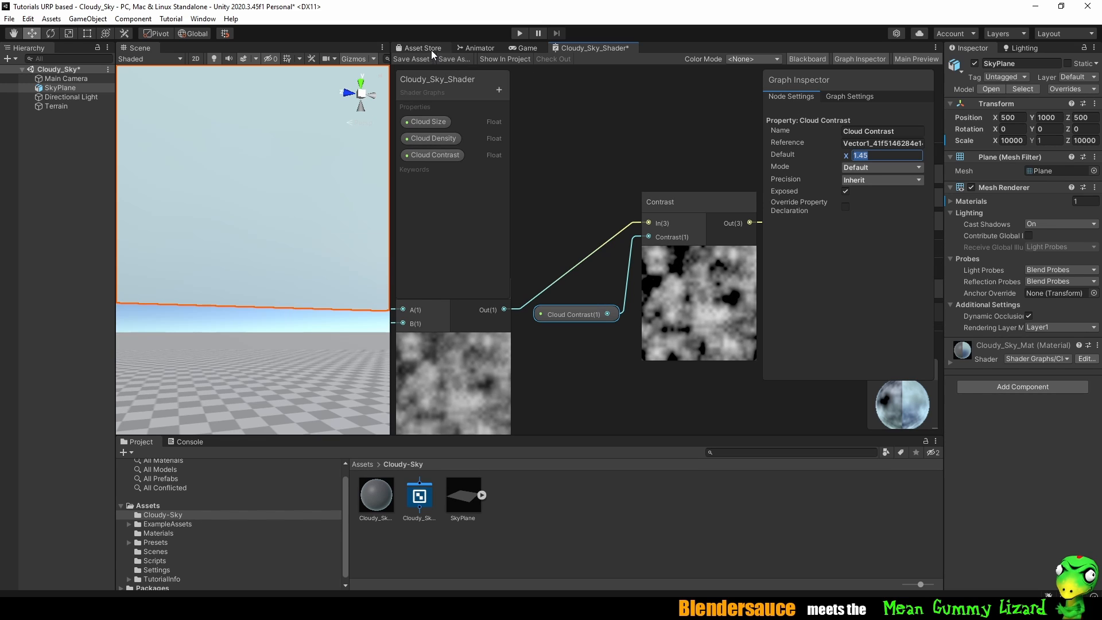
{"action": "left_click", "coordinate": [413, 59]}
{"action": "left_click", "coordinate": [859, 57]}
{"action": "middle_click_drag", "start_coordinate": [717, 159], "coordinate": [677, 117]}
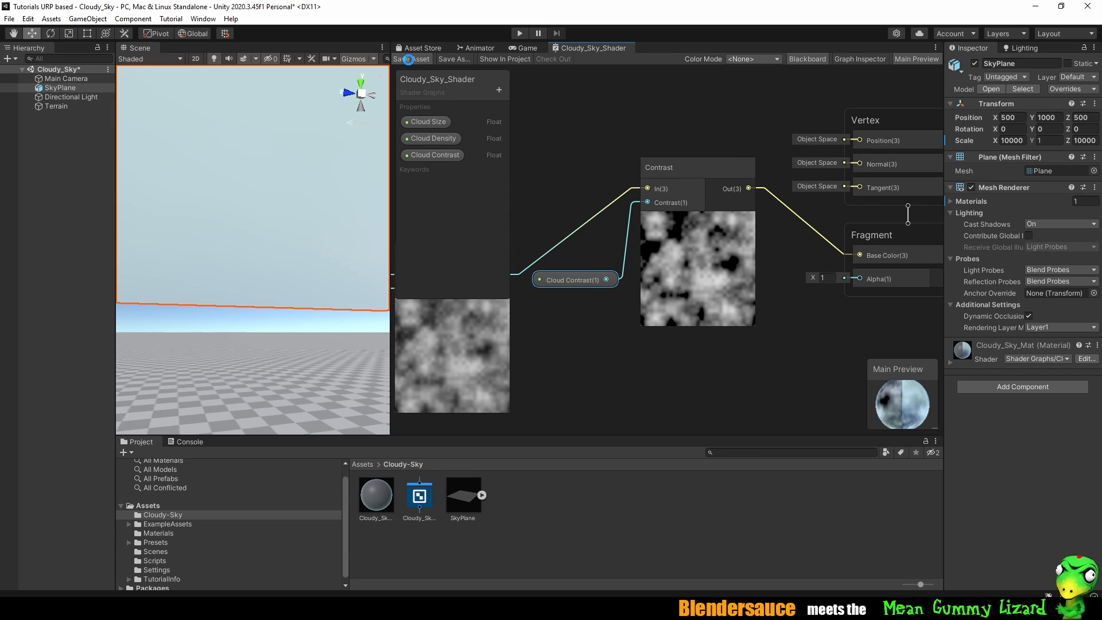
{"action": "left_click", "coordinate": [408, 60]}
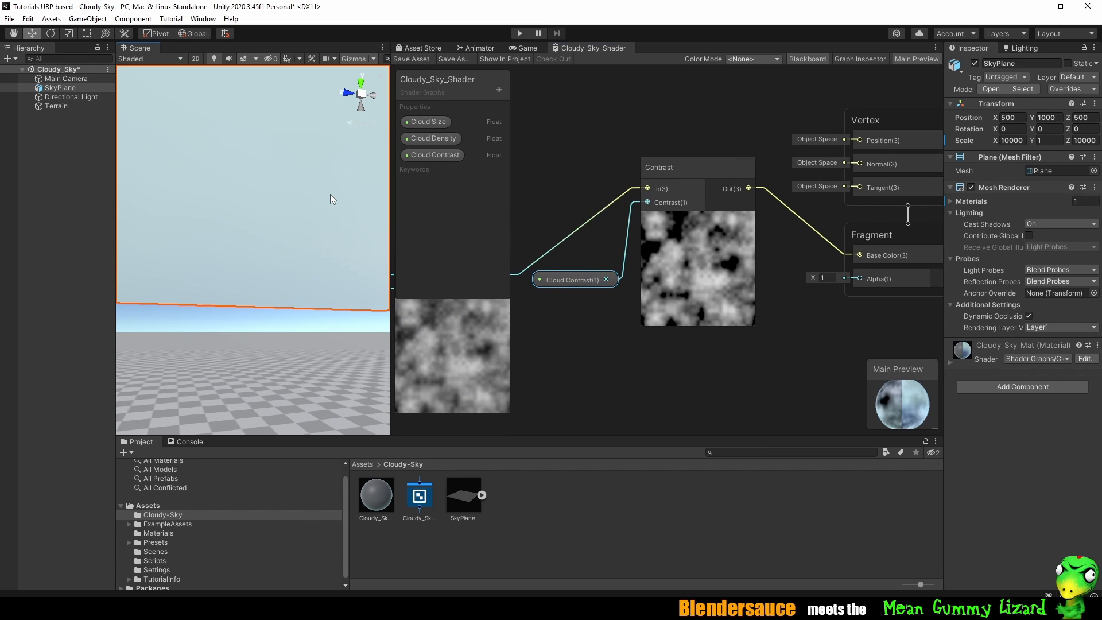
Expand the Cloudy_Sky_Mat material settings on SkyPlane and set its Cloud Contrast to 2.
{"action": "left_click", "coordinate": [949, 362]}
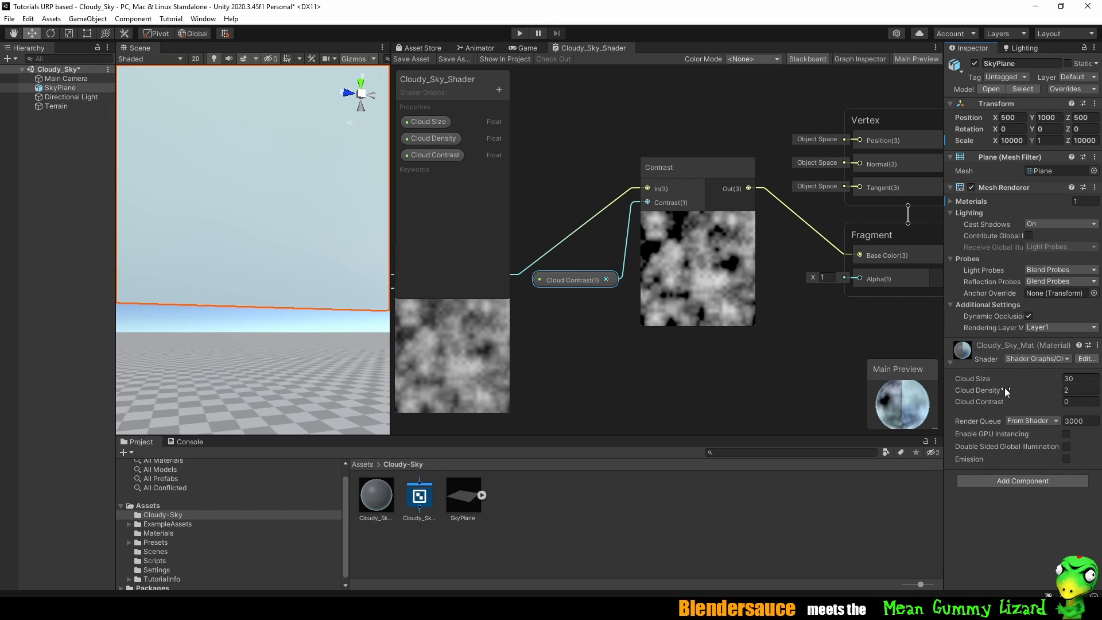
{"action": "left_click", "coordinate": [1071, 402]}
{"action": "type", "text": "2"}
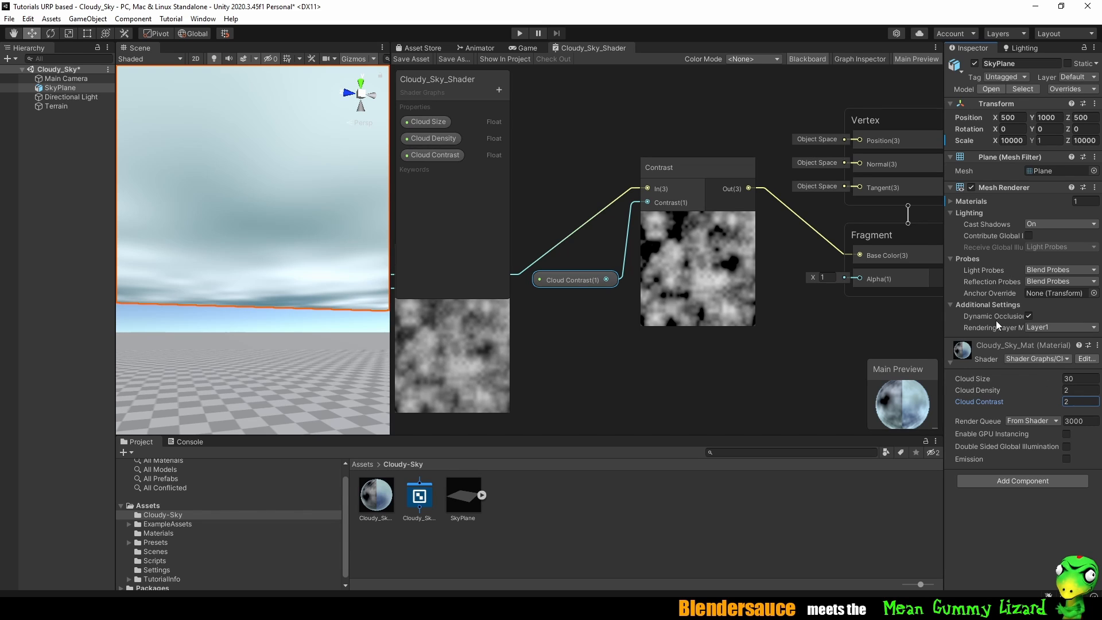
Review the Cloud Contrast property's default in the graph against the material's Cloud Contrast and inspect the Contrast node's preview.
{"action": "middle_click_drag", "start_coordinate": [769, 115], "coordinate": [598, 147]}
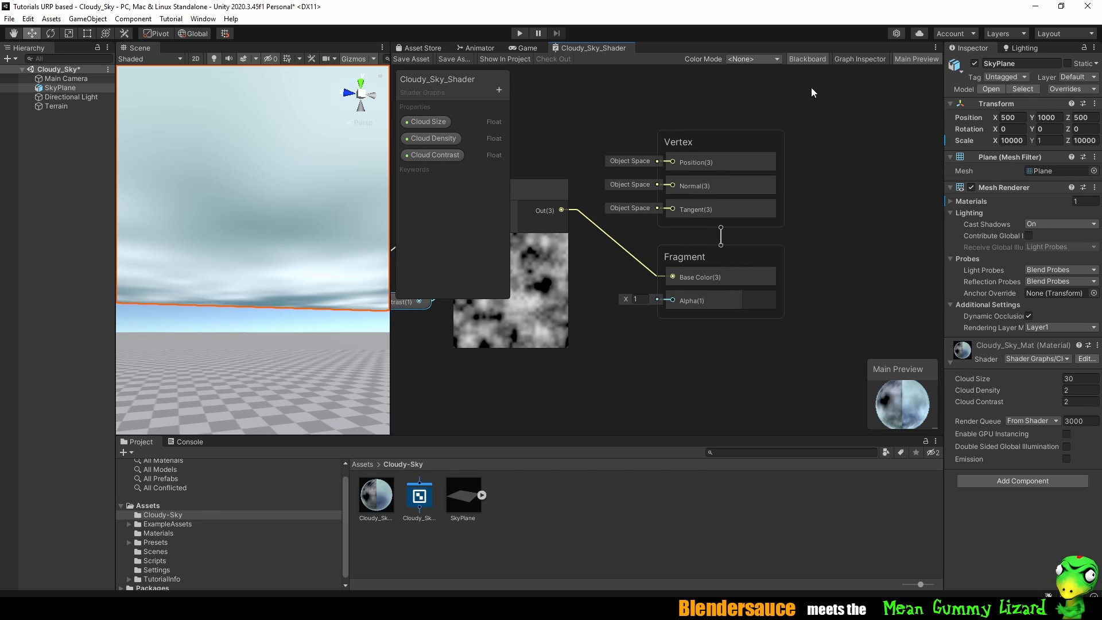
{"action": "left_click", "coordinate": [855, 60]}
{"action": "left_click", "coordinate": [882, 154]}
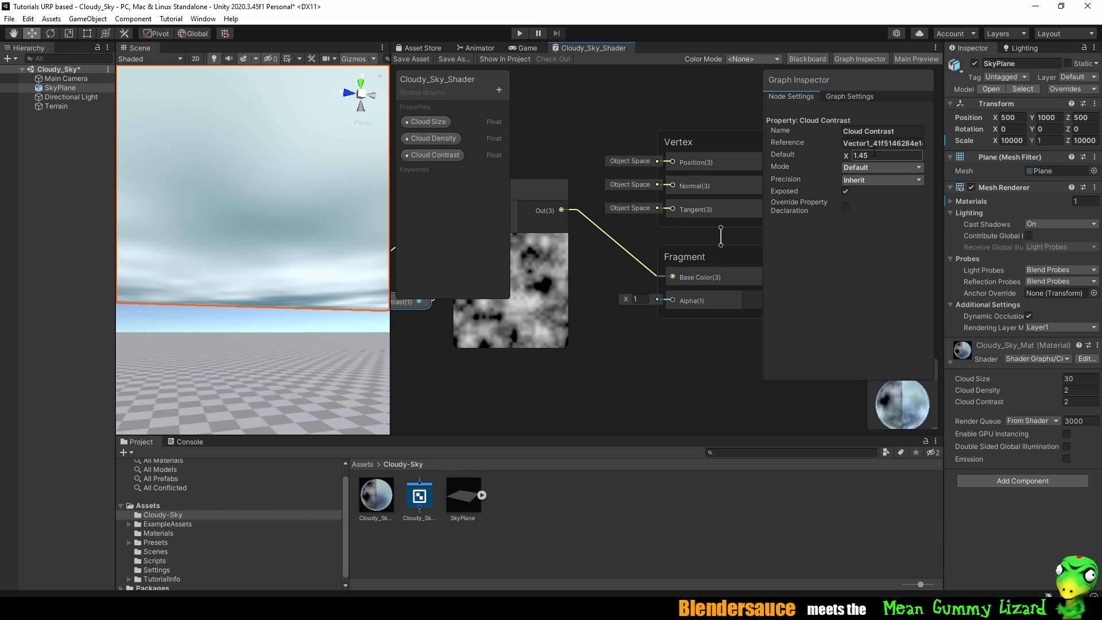
{"action": "middle_click_drag", "start_coordinate": [632, 132], "coordinate": [701, 109]}
{"action": "middle_click_drag", "start_coordinate": [635, 112], "coordinate": [692, 109]}
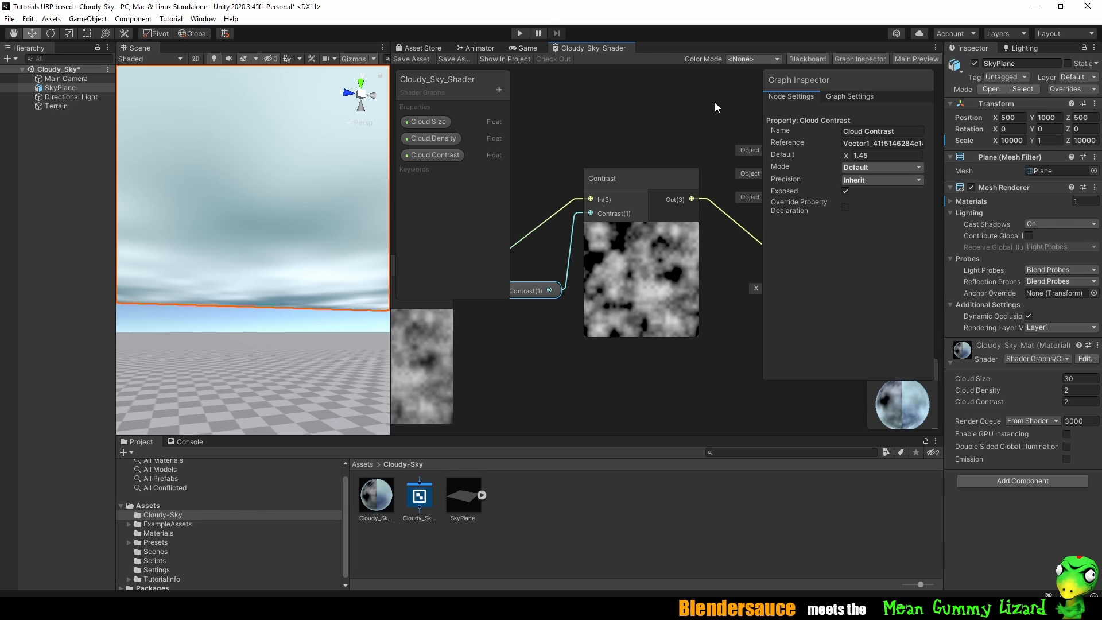
{"action": "middle_click_drag", "start_coordinate": [676, 111], "coordinate": [684, 112]}
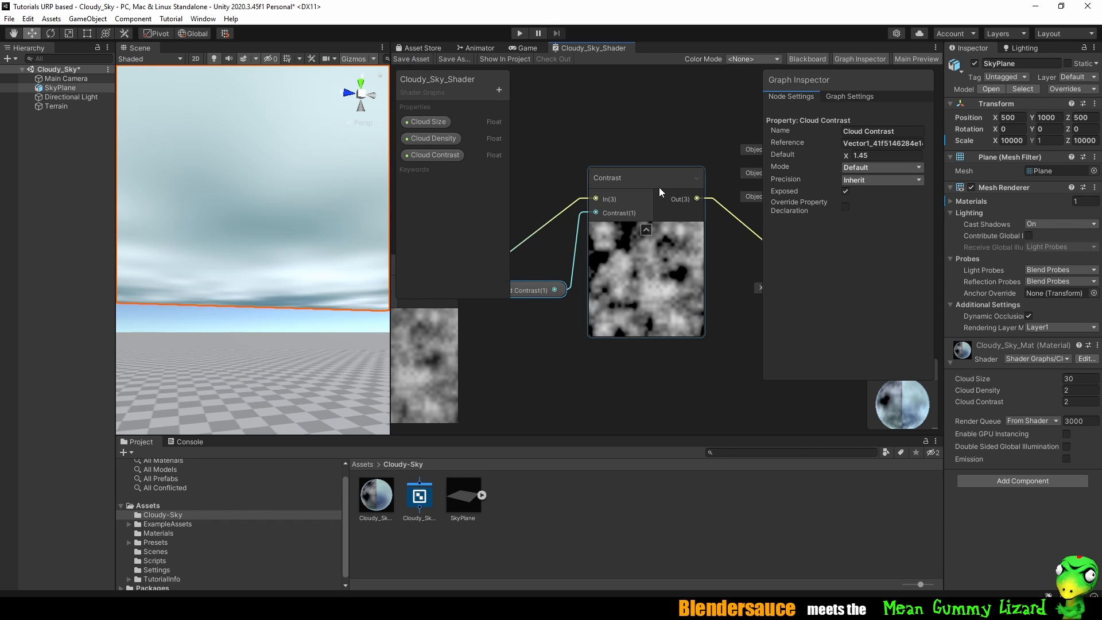
{"action": "middle_click_drag", "start_coordinate": [567, 131], "coordinate": [673, 110]}
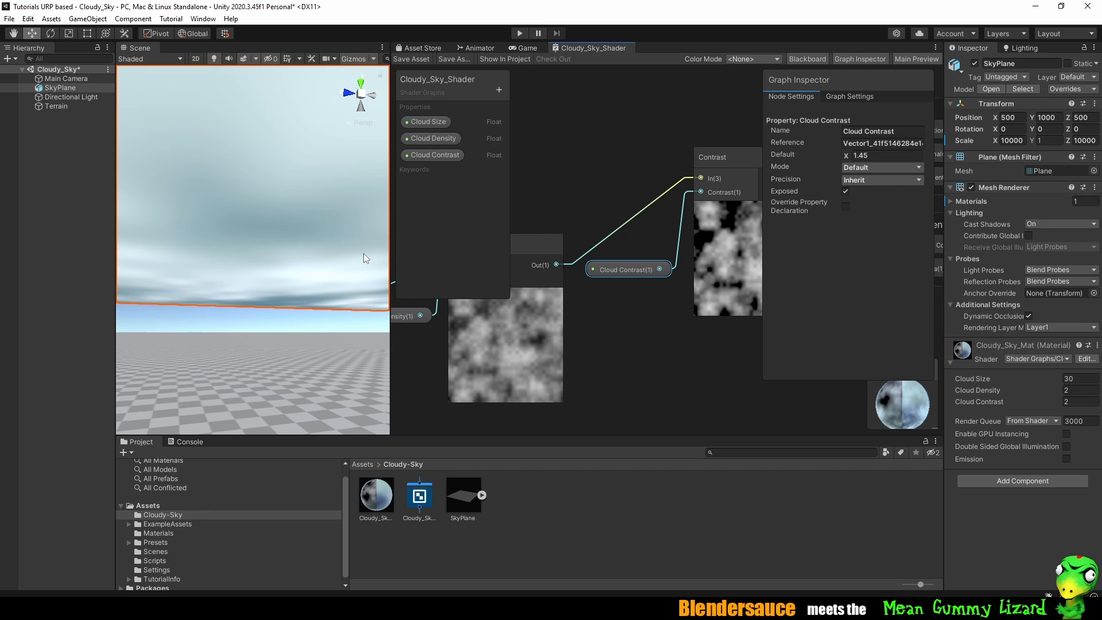
{"action": "middle_click_drag", "start_coordinate": [723, 128], "coordinate": [643, 138]}
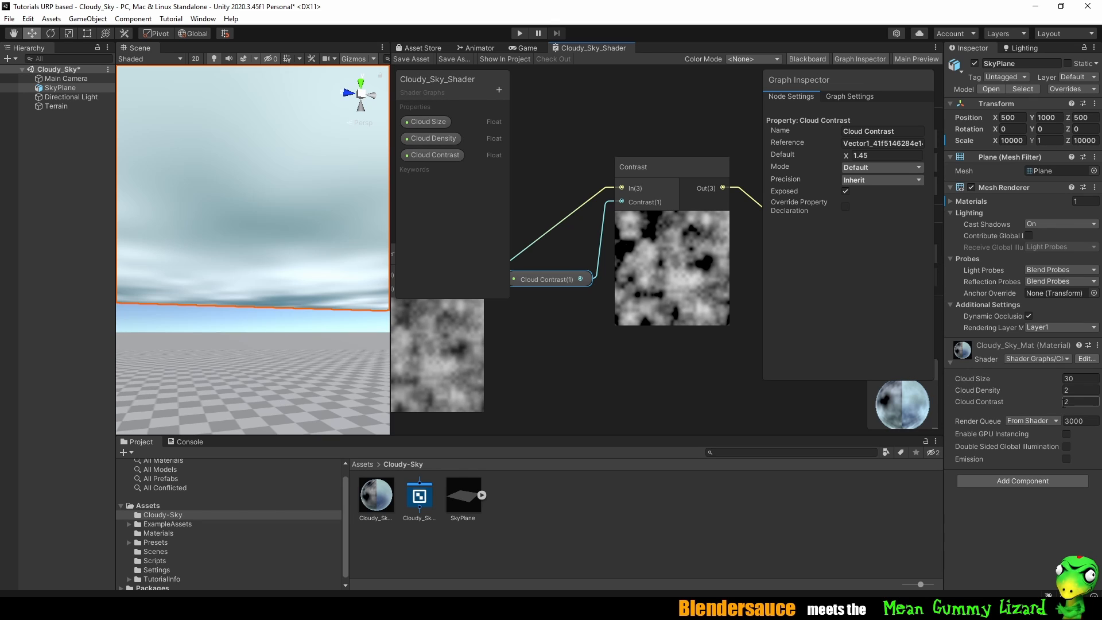
{"action": "middle_click_drag", "start_coordinate": [722, 119], "coordinate": [643, 124]}
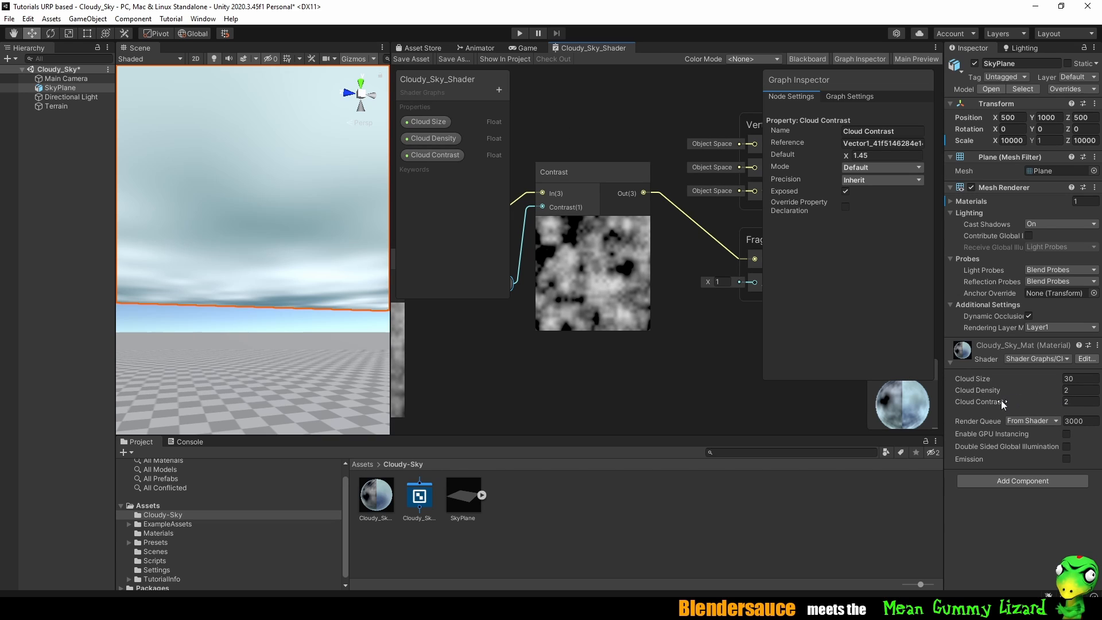
{"action": "left_click", "coordinate": [1067, 401]}
{"action": "middle_click_drag", "start_coordinate": [712, 218], "coordinate": [653, 226]}
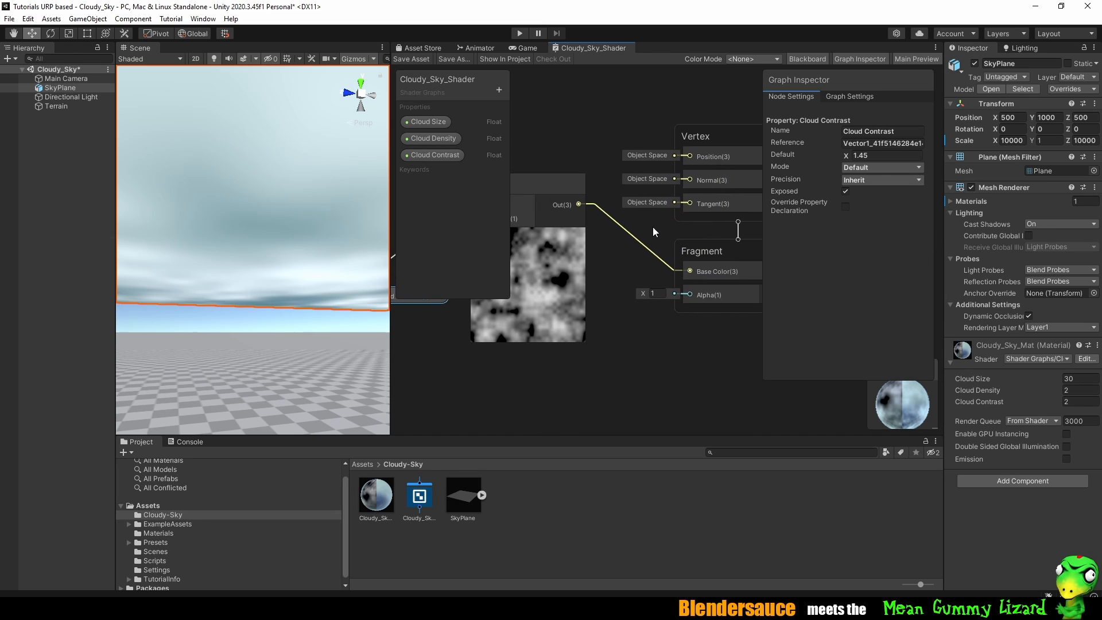
{"action": "left_click", "coordinate": [856, 61]}
Connect the Contrast node's output to the Fragment Alpha input, save the shader asset and check the sky in the scene.
{"action": "middle_click_drag", "start_coordinate": [644, 129], "coordinate": [732, 185]}
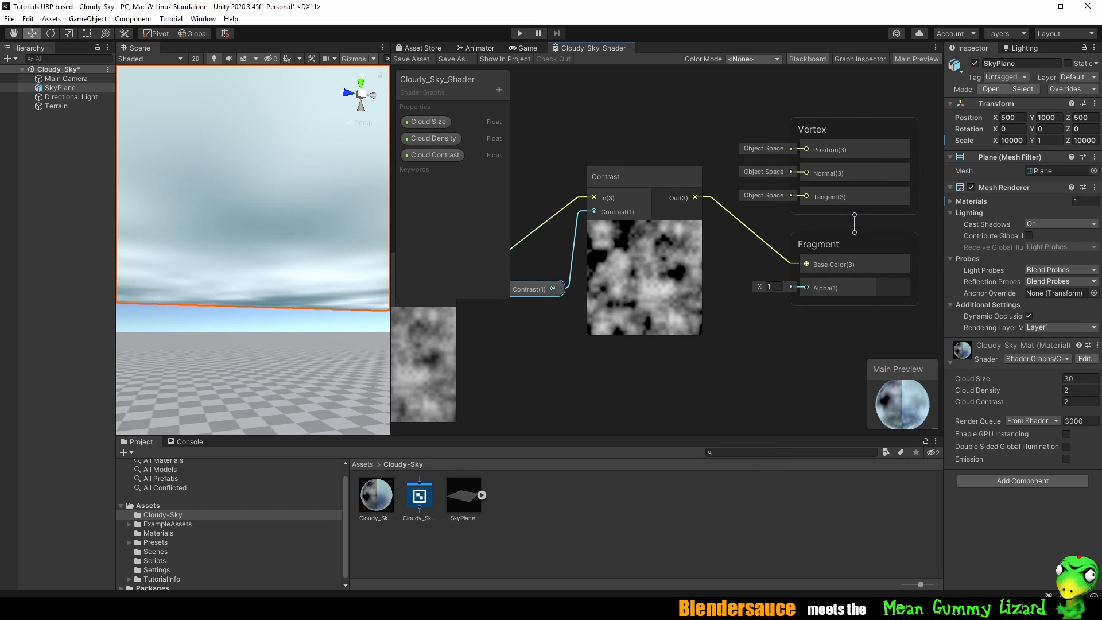
{"action": "middle_click_drag", "start_coordinate": [723, 226], "coordinate": [645, 221]}
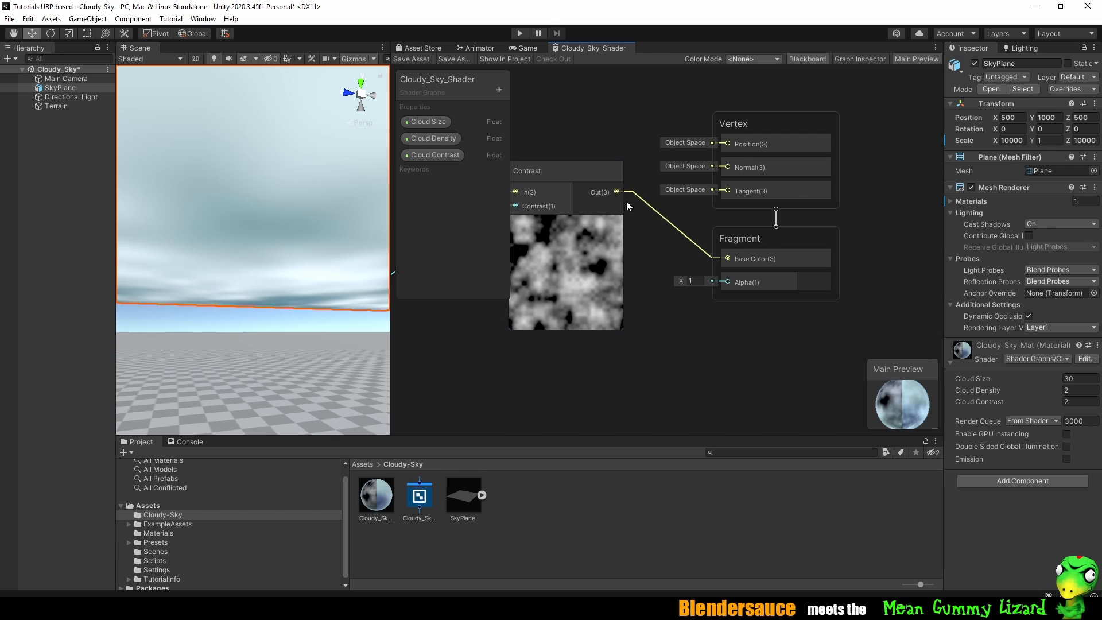
{"action": "left_click_drag", "start_coordinate": [618, 192], "coordinate": [731, 281]}
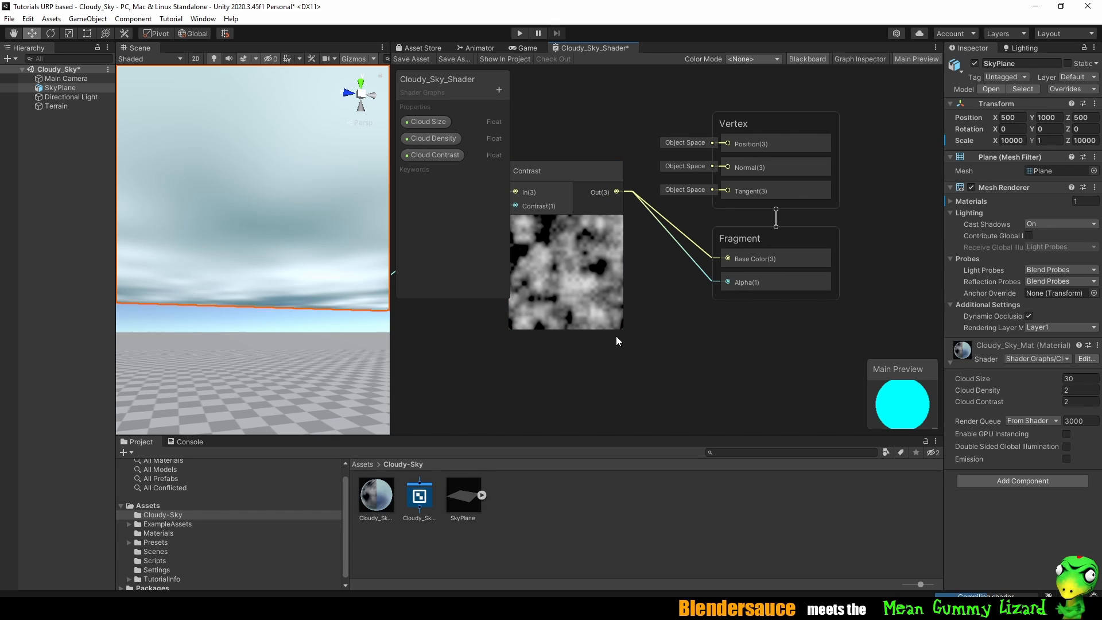
{"action": "left_click", "coordinate": [415, 59]}
{"action": "mouse_move", "coordinate": [275, 244]}
{"action": "middle_mouse_down"}
{"action": "mouse_move", "coordinate": [276, 213]}
{"action": "mouse_move", "coordinate": [278, 230]}
{"action": "middle_mouse_up"}
{"action": "mouse_move", "coordinate": [278, 230]}
{"action": "right_mouse_down"}
{"action": "mouse_move", "coordinate": [293, 145]}
{"action": "mouse_move", "coordinate": [265, 205]}
{"action": "mouse_move", "coordinate": [242, 202]}
{"action": "mouse_move", "coordinate": [298, 206]}
{"action": "mouse_move", "coordinate": [276, 217]}
{"action": "right_mouse_up"}
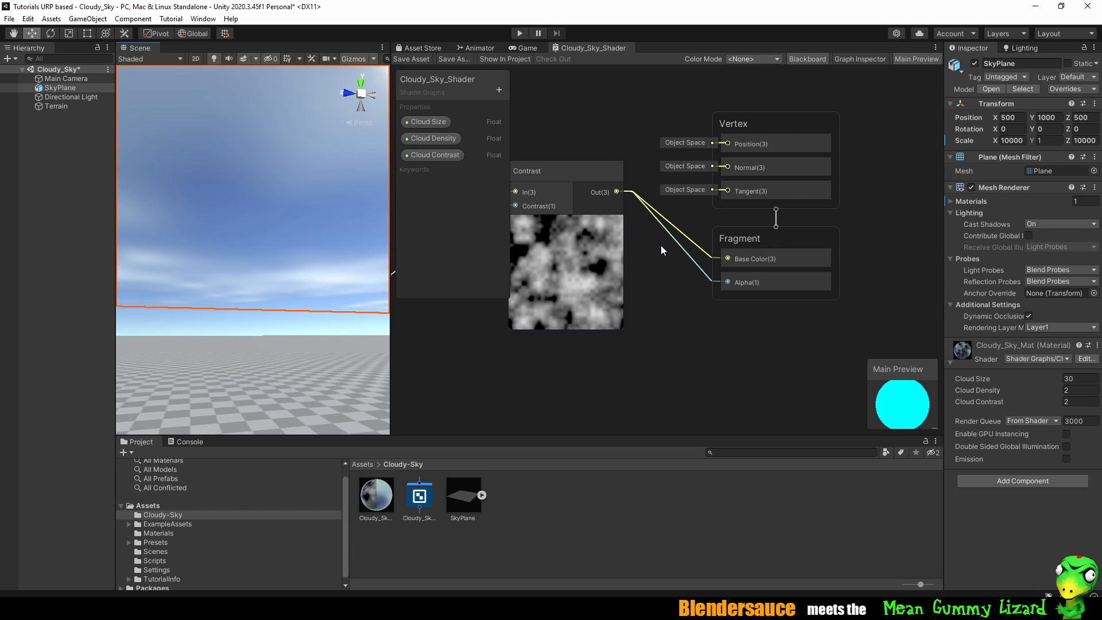
Move the Vertex and Fragment stack farther away from the Contrast node to make room for more nodes.
{"action": "middle_click_drag", "start_coordinate": [660, 245], "coordinate": [779, 292]}
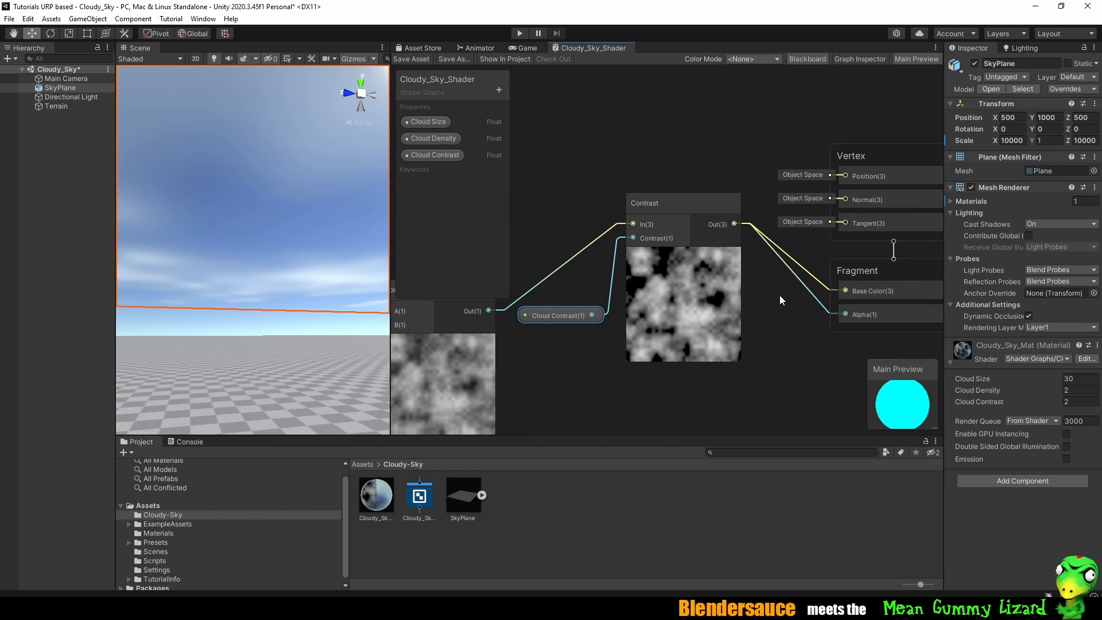
{"action": "middle_click_drag", "start_coordinate": [625, 133], "coordinate": [576, 145]}
{"action": "middle_click_drag", "start_coordinate": [735, 148], "coordinate": [581, 159]}
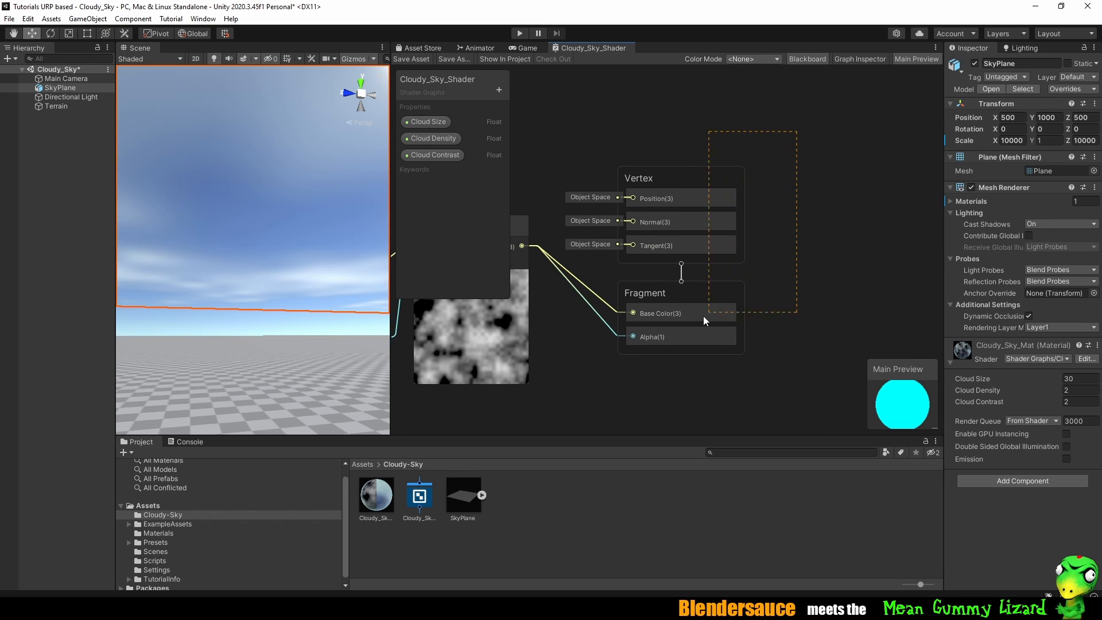
{"action": "left_click_drag", "start_coordinate": [704, 316], "coordinate": [705, 317]}
{"action": "left_click_drag", "start_coordinate": [678, 172], "coordinate": [870, 142]}
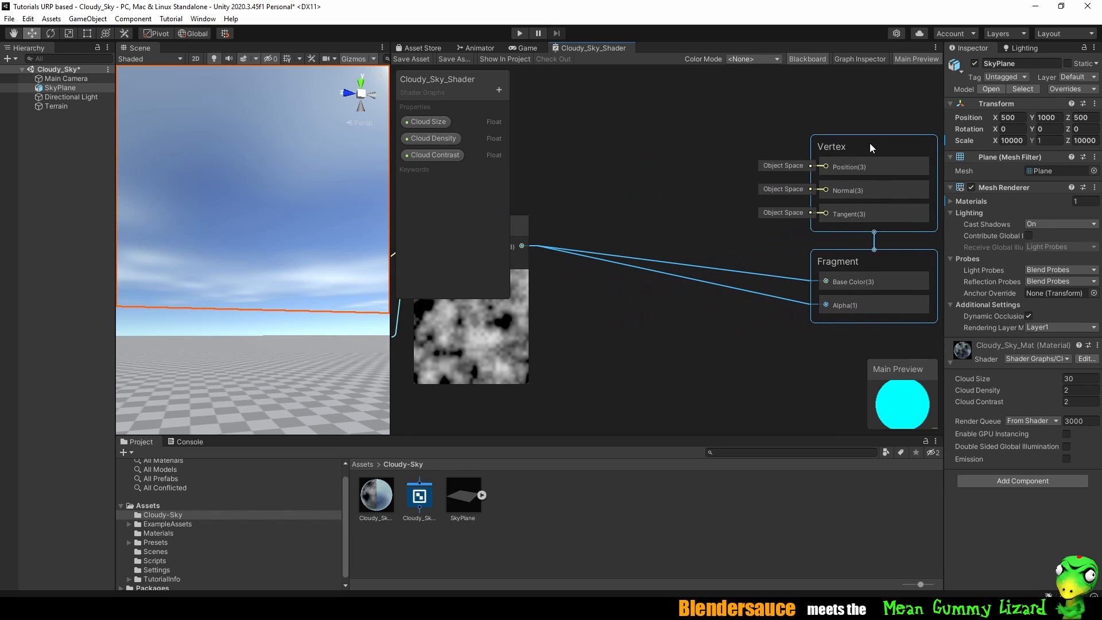
Add a Lerp node and place it above the connections between the Contrast node and the Fragment stack.
{"action": "middle_click_drag", "start_coordinate": [775, 159], "coordinate": [846, 241]}
{"action": "right_click", "coordinate": [672, 144]}
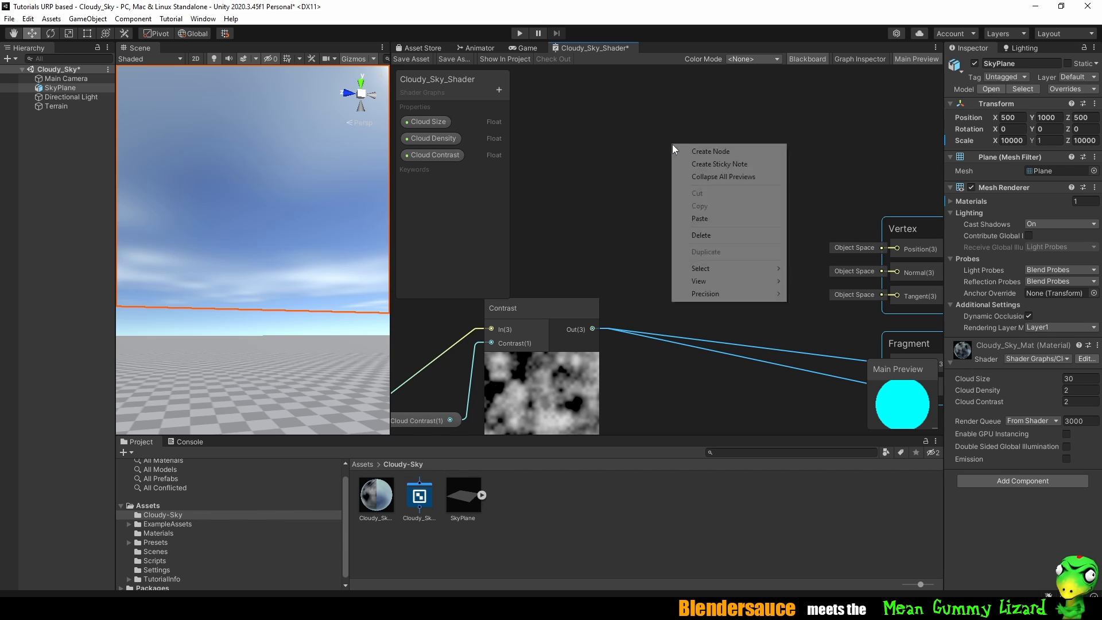
{"action": "left_click", "coordinate": [712, 152]}
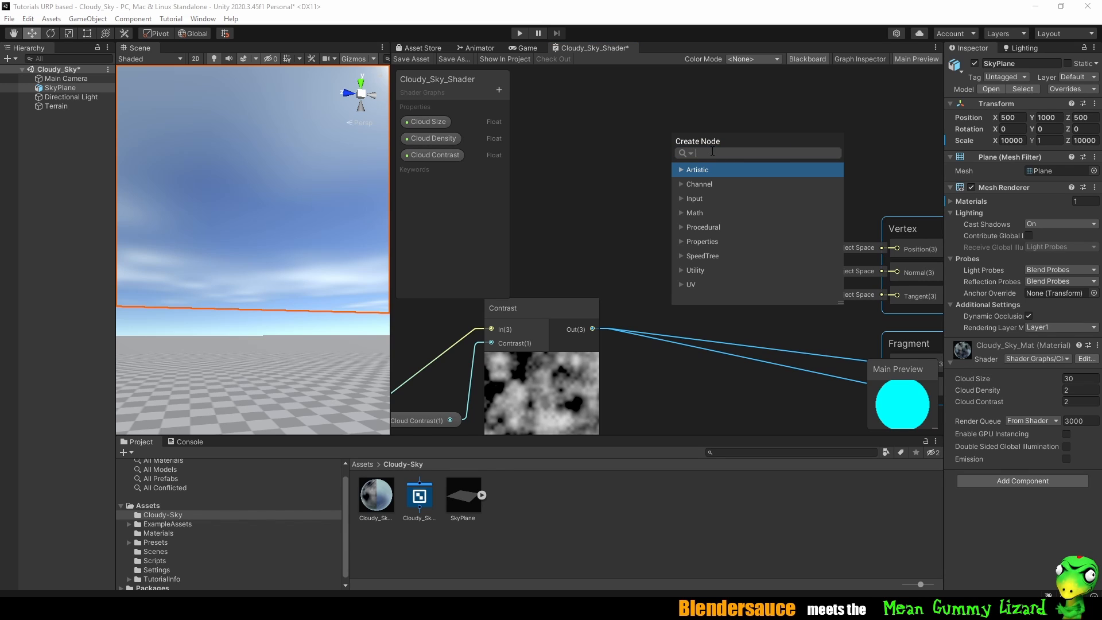
{"action": "type", "text": "lerp"}
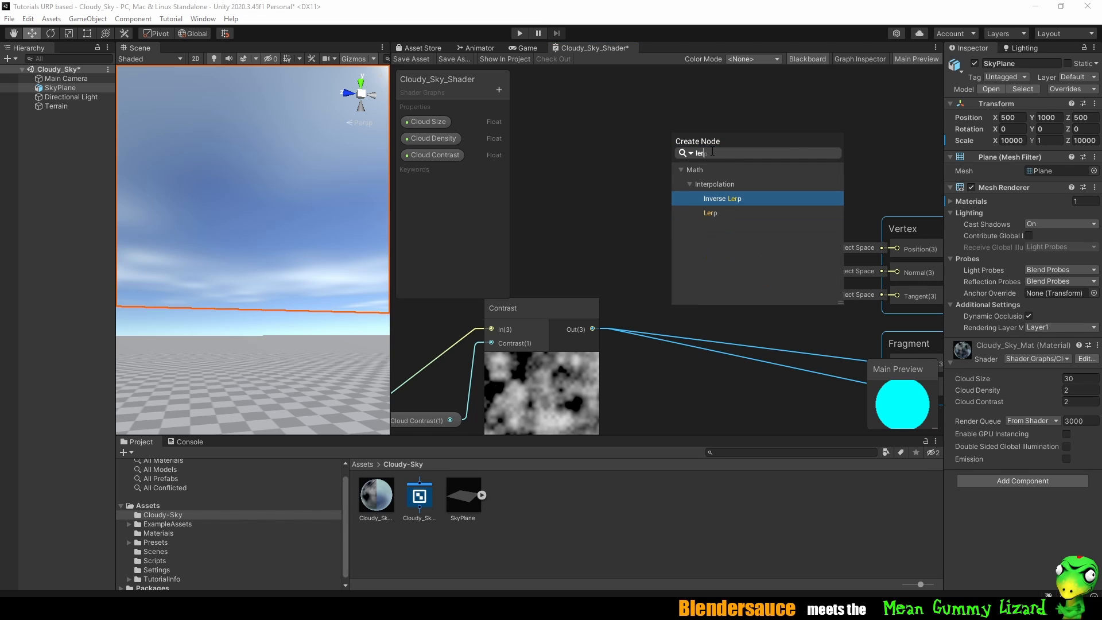
{"action": "key", "text": "Down"}
{"action": "key", "text": "Return"}
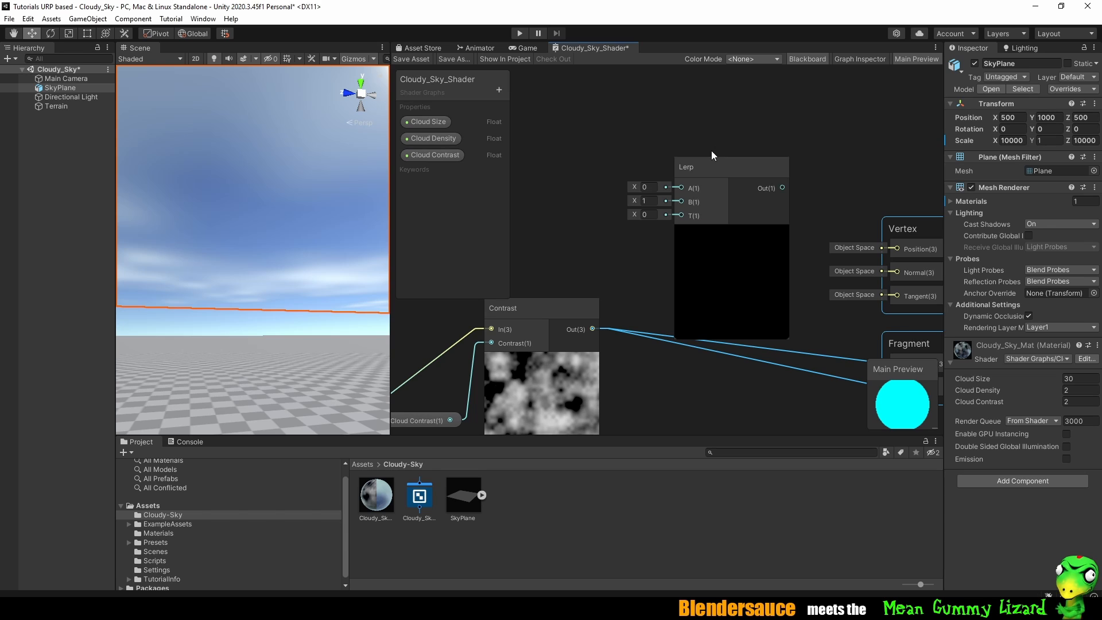
{"action": "left_click_drag", "start_coordinate": [712, 153], "coordinate": [739, 109]}
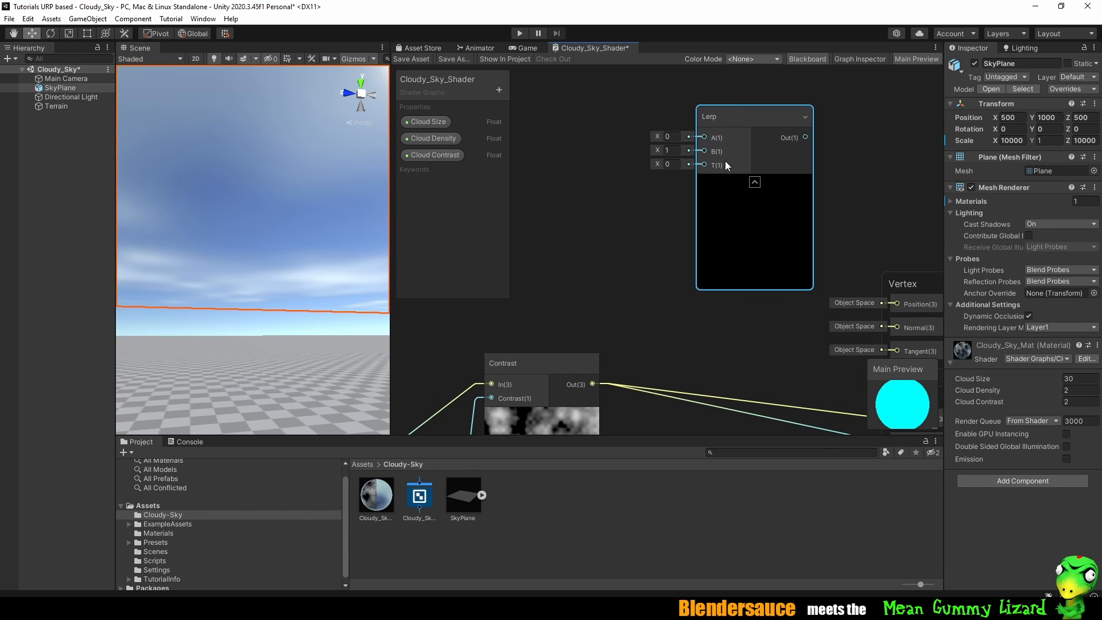
Add a Color node in front of the Lerp node's inputs and set its mode to HDR.
{"action": "middle_click_drag", "start_coordinate": [627, 132], "coordinate": [677, 144]}
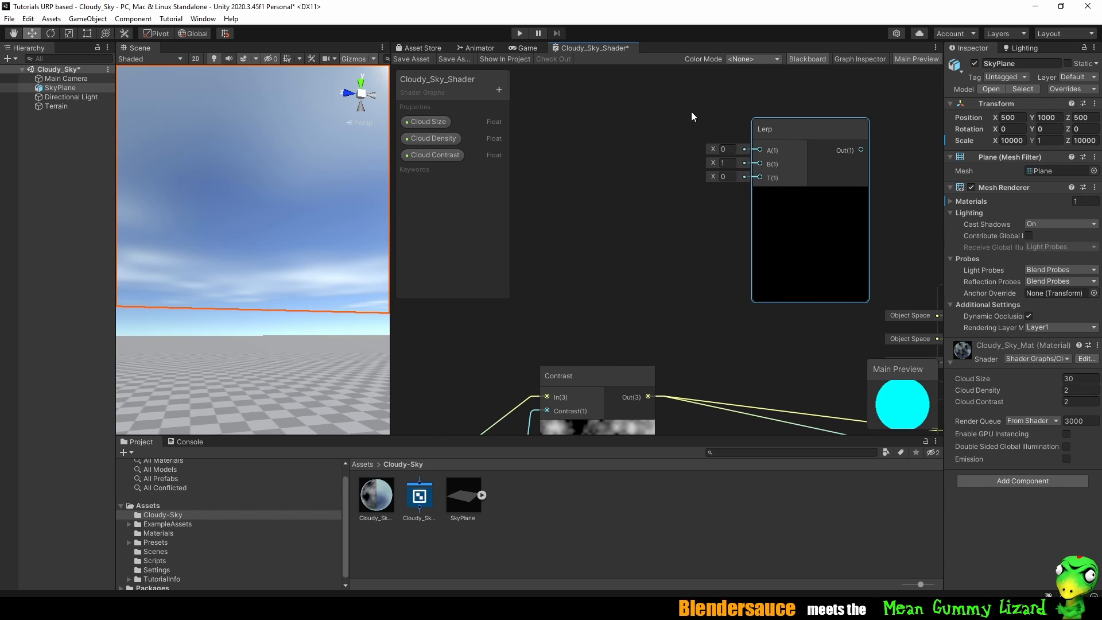
{"action": "left_click", "coordinate": [572, 114]}
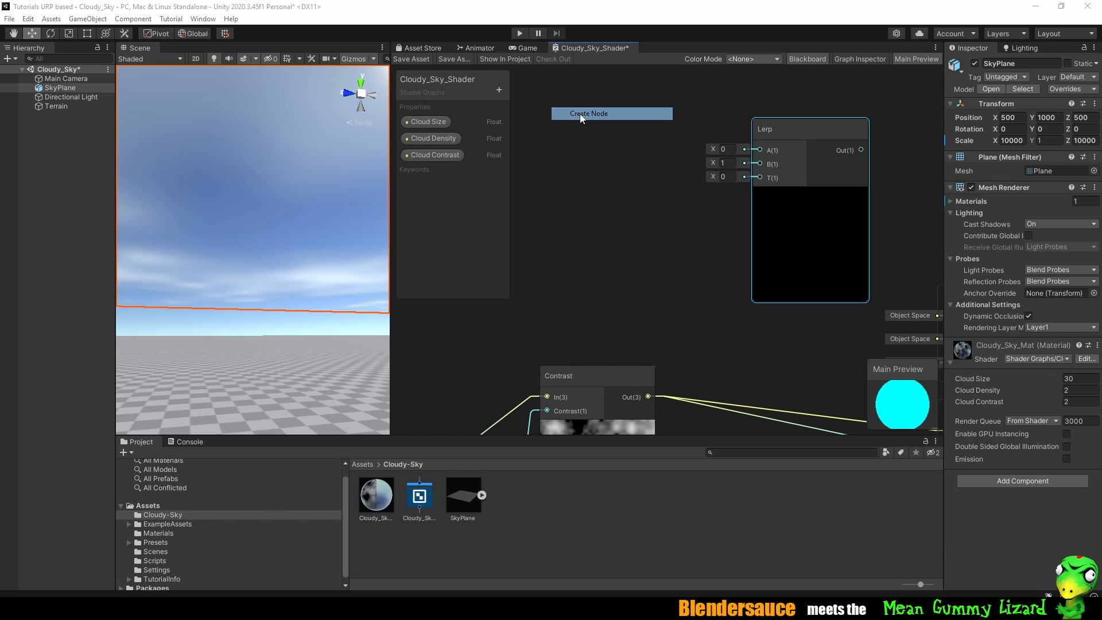
{"action": "type", "text": "c"}
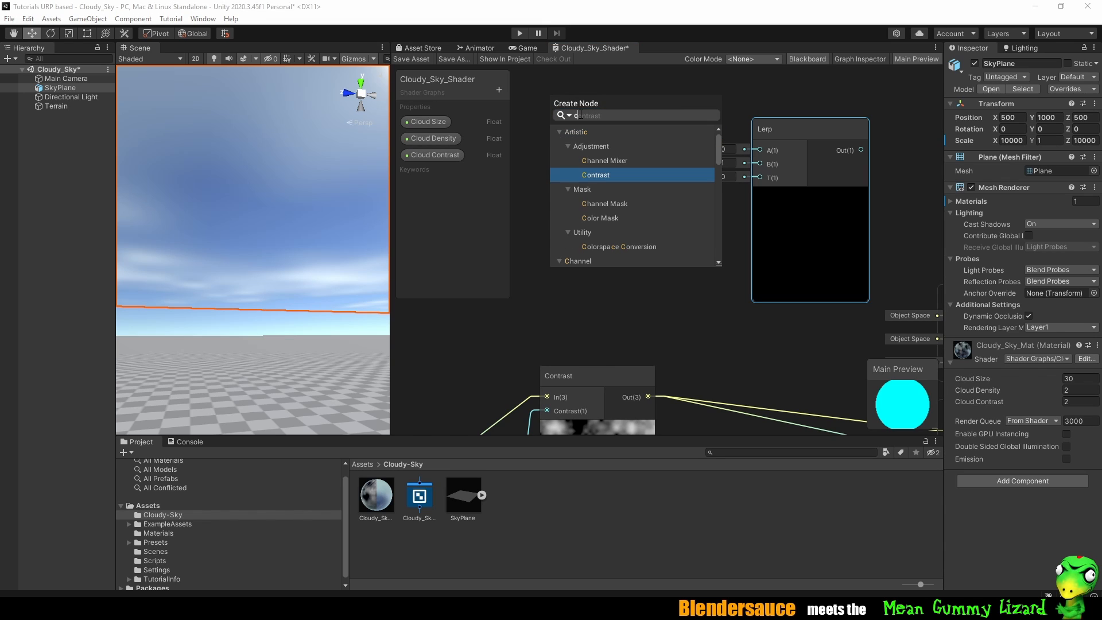
{"action": "type", "text": "olor"}
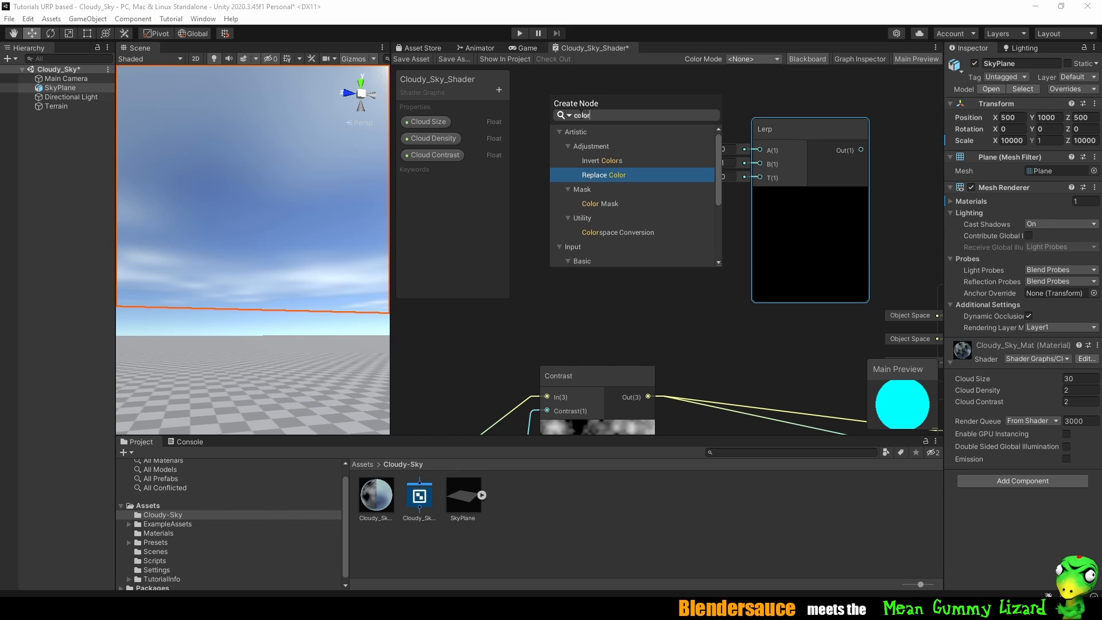
{"action": "key", "text": "Down"}
{"action": "key", "text": "Down"}
{"action": "key", "text": "Down"}
{"action": "key", "text": "Down"}
{"action": "key", "text": "Down"}
{"action": "key", "text": "Return"}
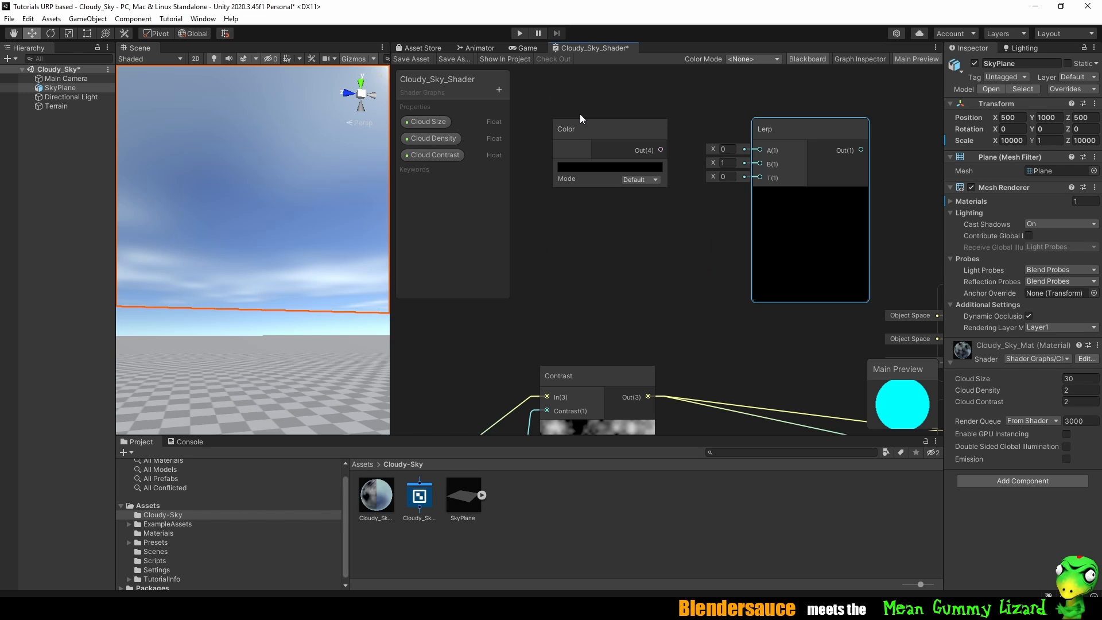
{"action": "left_click_drag", "start_coordinate": [580, 118], "coordinate": [581, 104]}
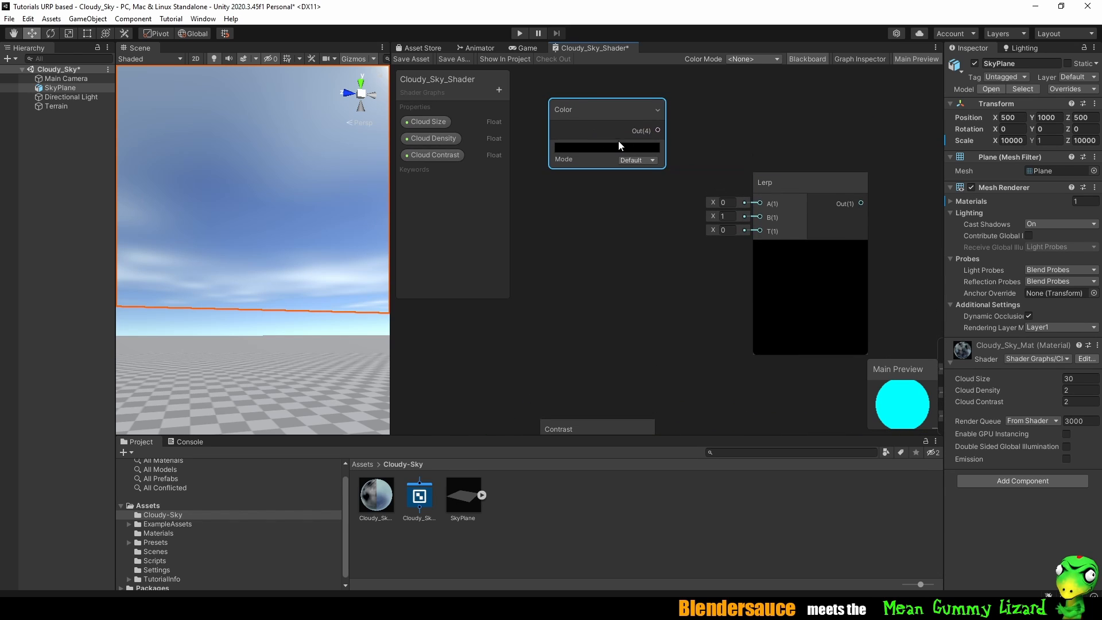
{"action": "left_click", "coordinate": [651, 161]}
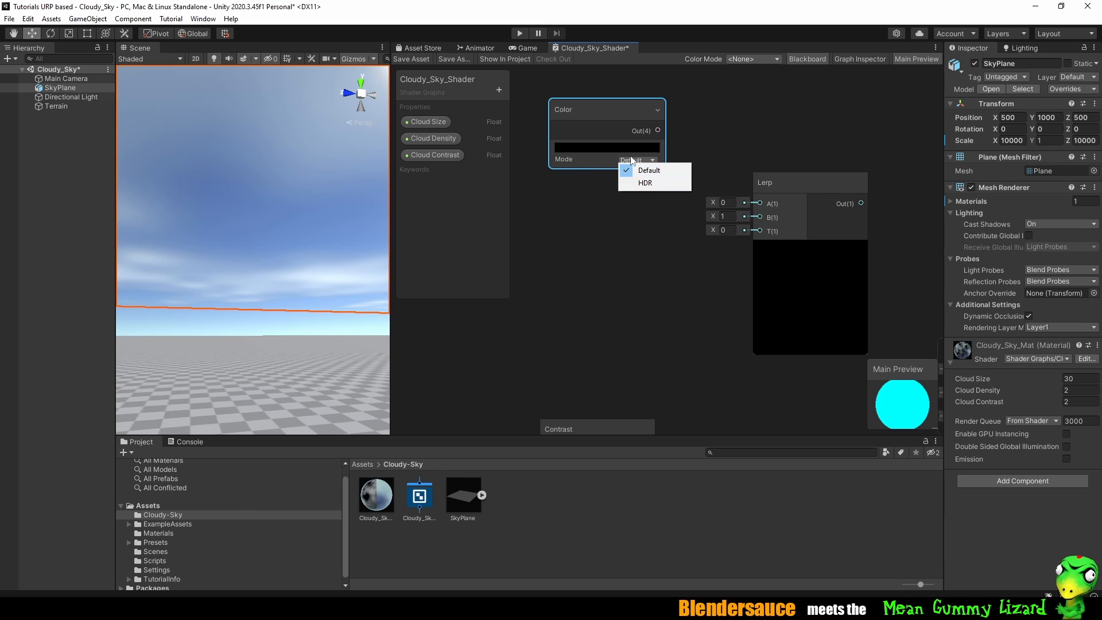
{"action": "left_click", "coordinate": [644, 183]}
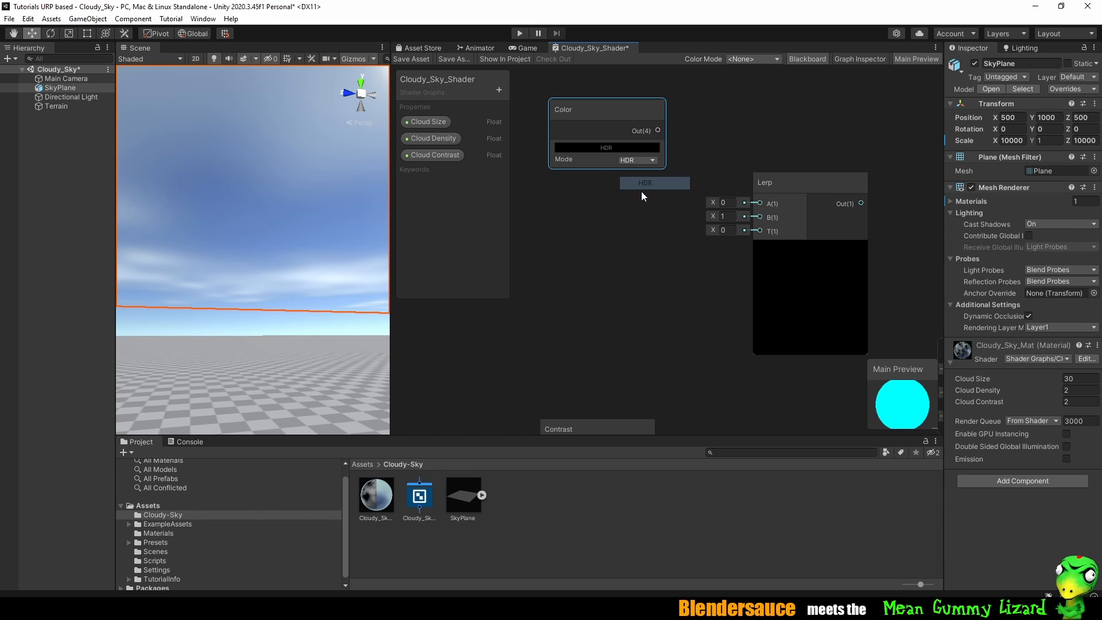
Set the HDR Color node's color to a pale cyan of about RGB 182, 234, 230.
{"action": "left_click", "coordinate": [606, 148]}
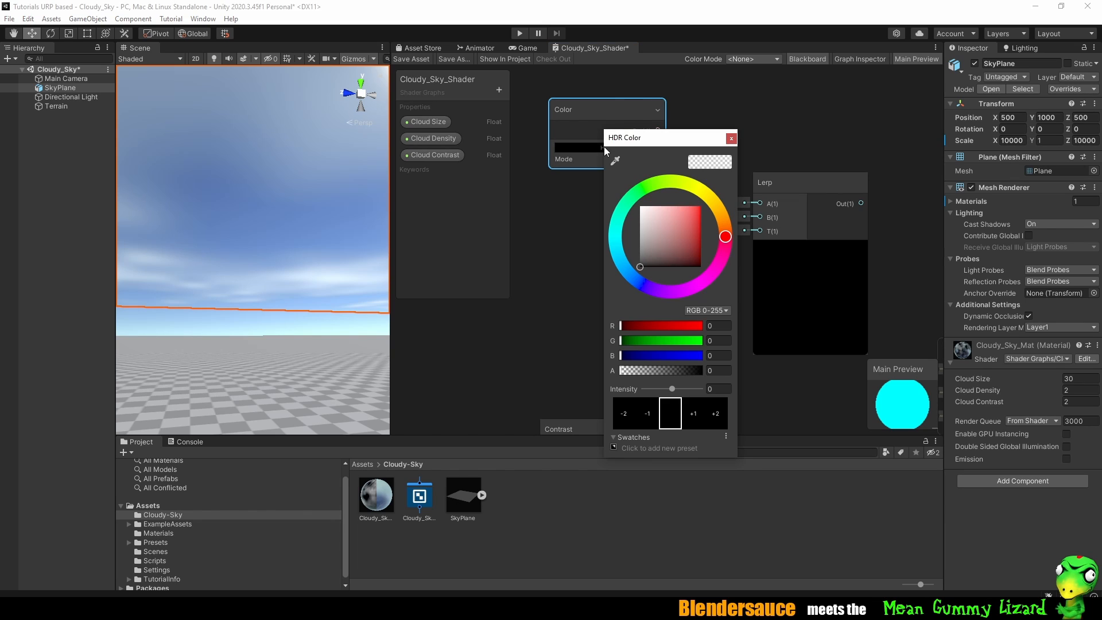
{"action": "left_click", "coordinate": [617, 231]}
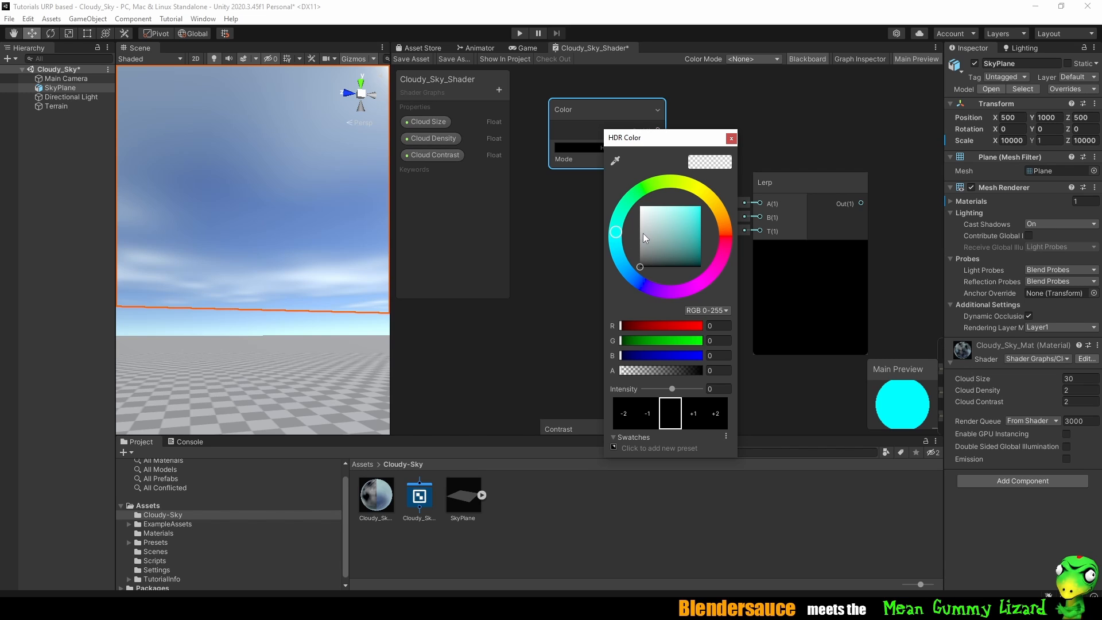
{"action": "mouse_move", "coordinate": [643, 233]}
{"action": "left_mouse_down"}
{"action": "mouse_move", "coordinate": [636, 218]}
{"action": "mouse_move", "coordinate": [654, 211]}
{"action": "left_mouse_up"}
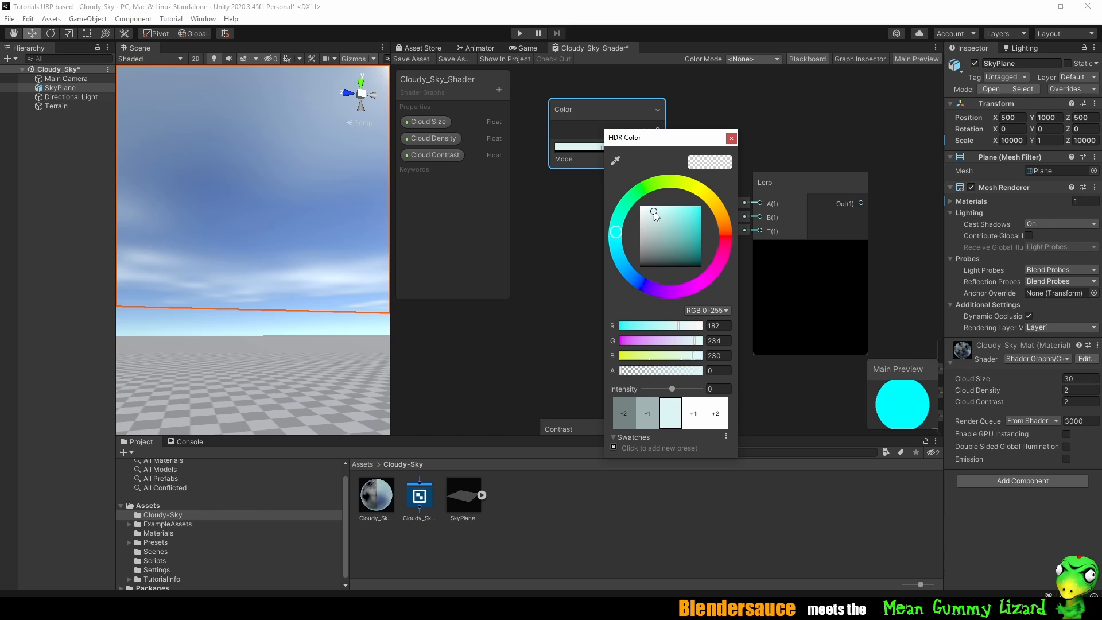
{"action": "left_click", "coordinate": [732, 139]}
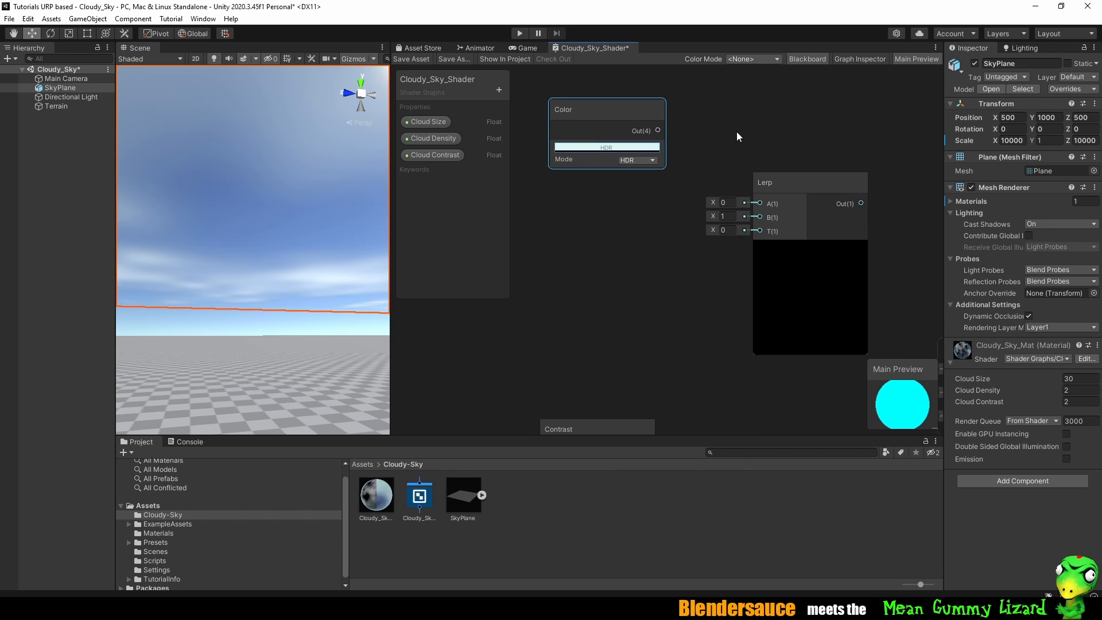
Add a second Color node below the pale cyan one and set its mode to HDR.
{"action": "middle_click_drag", "start_coordinate": [611, 212], "coordinate": [656, 202]}
{"action": "right_click", "coordinate": [649, 198]}
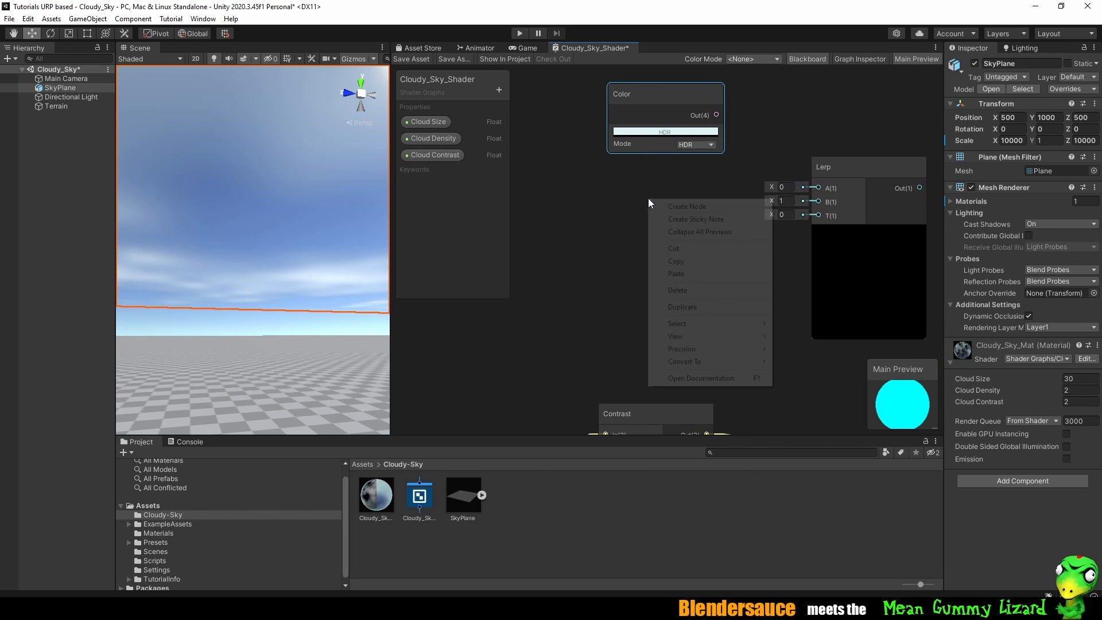
{"action": "left_click", "coordinate": [653, 206]}
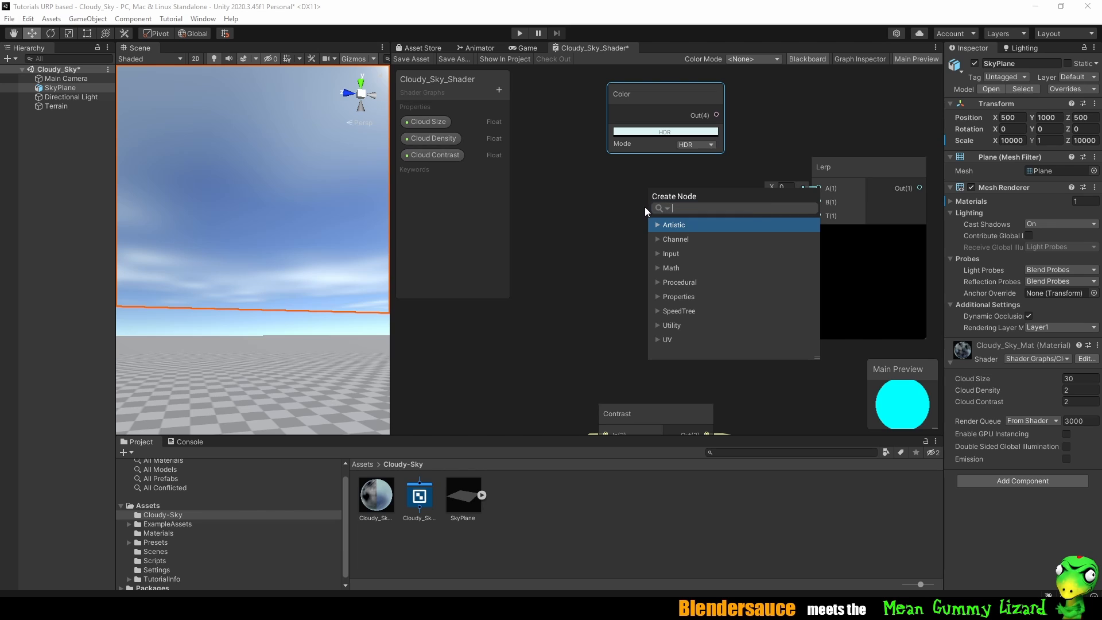
{"action": "type", "text": "color"}
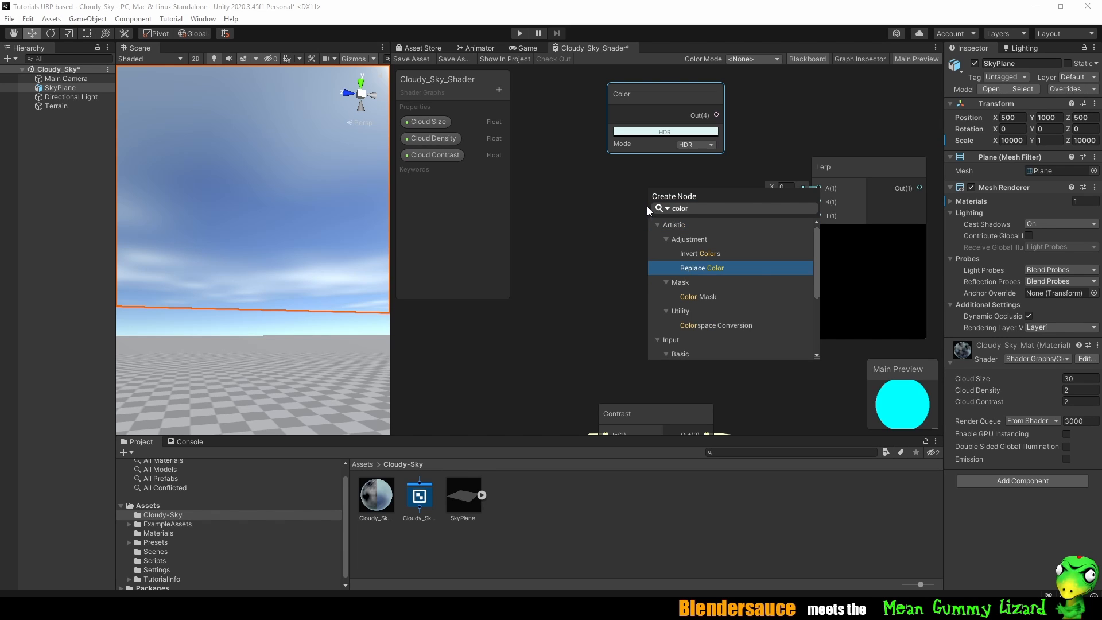
{"action": "scroll", "coordinate": [730, 287], "scroll_direction": "down", "scroll_amount": 2}
{"action": "left_click", "coordinate": [712, 301]}
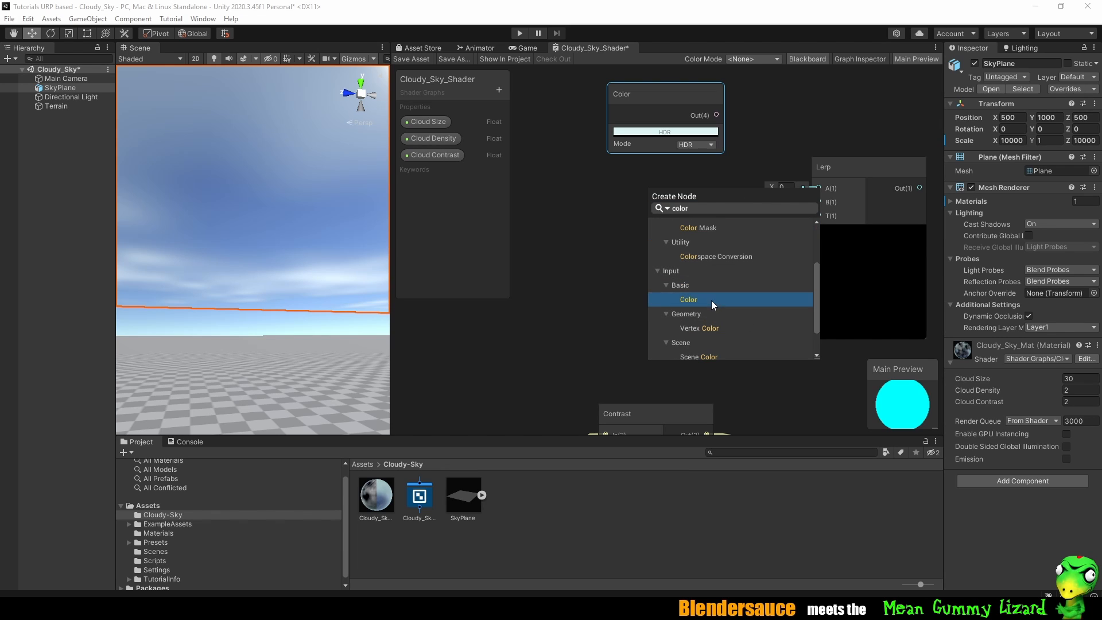
{"action": "double_click", "coordinate": [722, 300]}
{"action": "left_click_drag", "start_coordinate": [698, 238], "coordinate": [666, 216]}
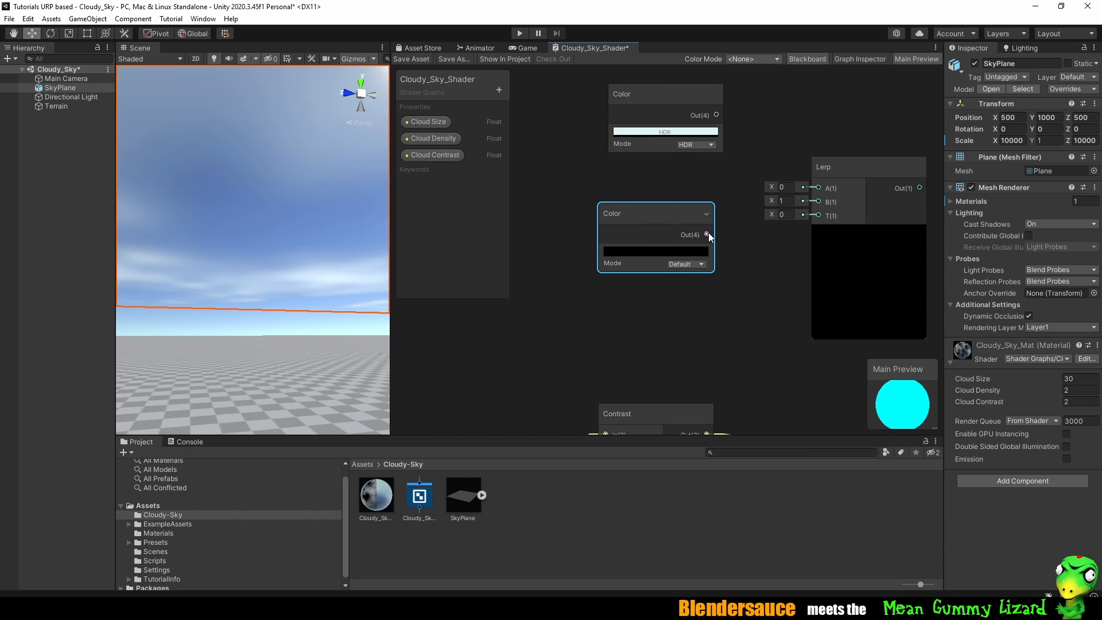
{"action": "left_click", "coordinate": [686, 264]}
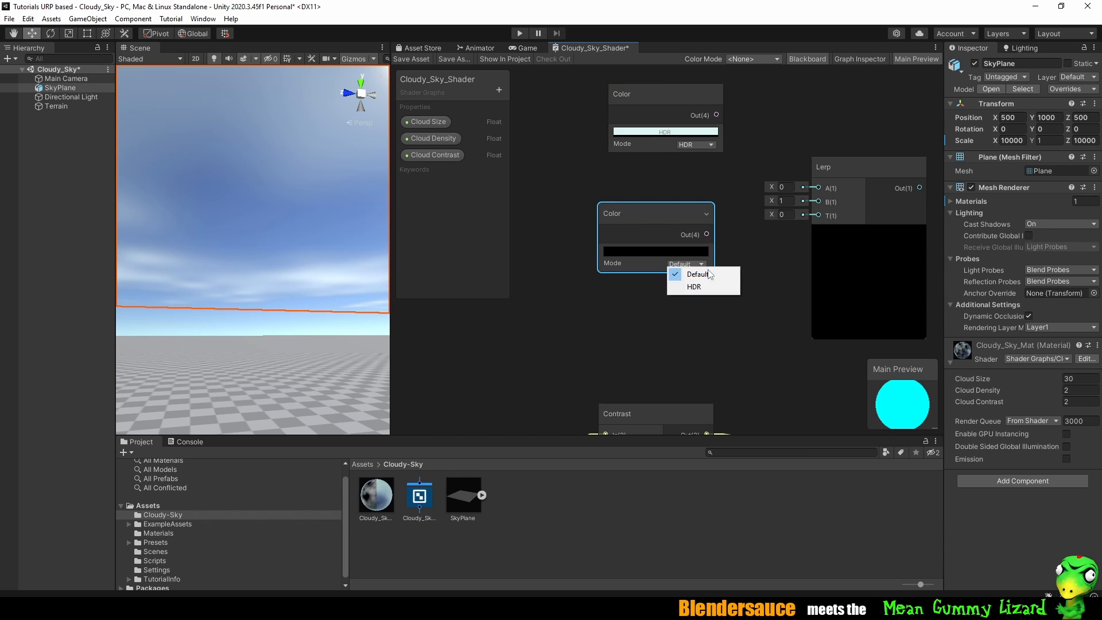
{"action": "left_click", "coordinate": [714, 286]}
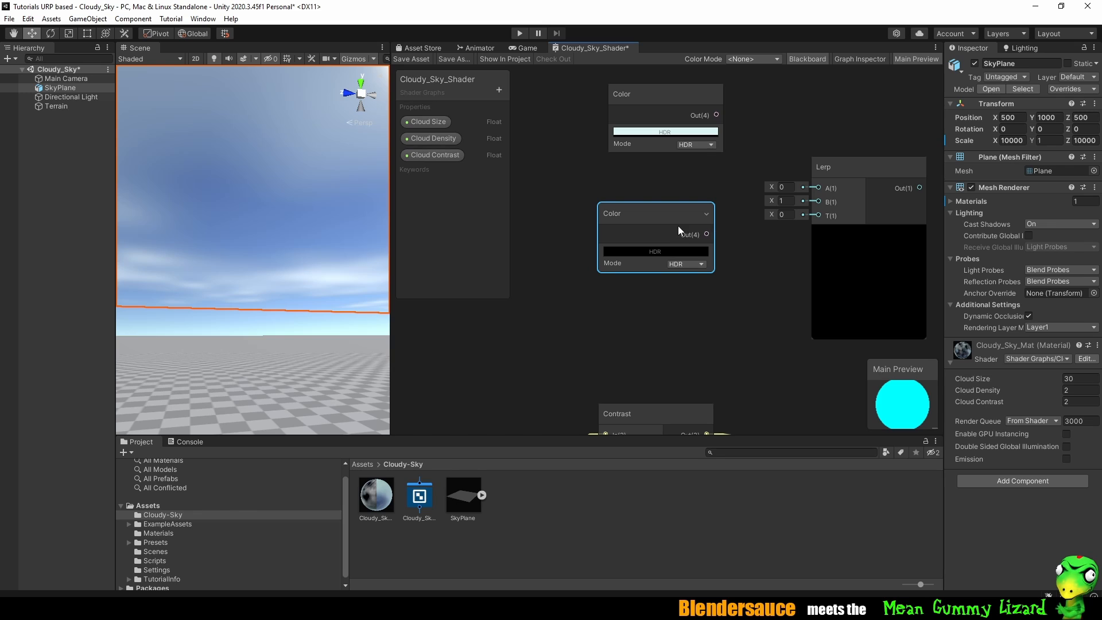
Connect the pale cyan Color node to Lerp input A and the black one to B, placing the black node closer beneath the other.
{"action": "middle_click_drag", "start_coordinate": [747, 235], "coordinate": [684, 254]}
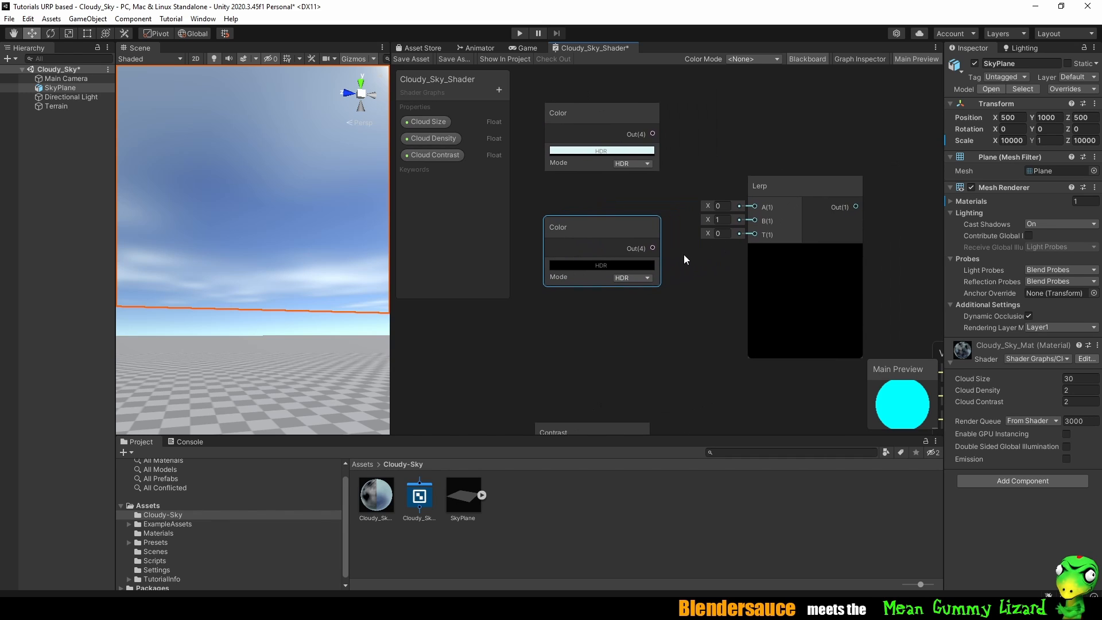
{"action": "left_click_drag", "start_coordinate": [653, 248], "coordinate": [746, 220]}
{"action": "left_click_drag", "start_coordinate": [654, 134], "coordinate": [757, 206]}
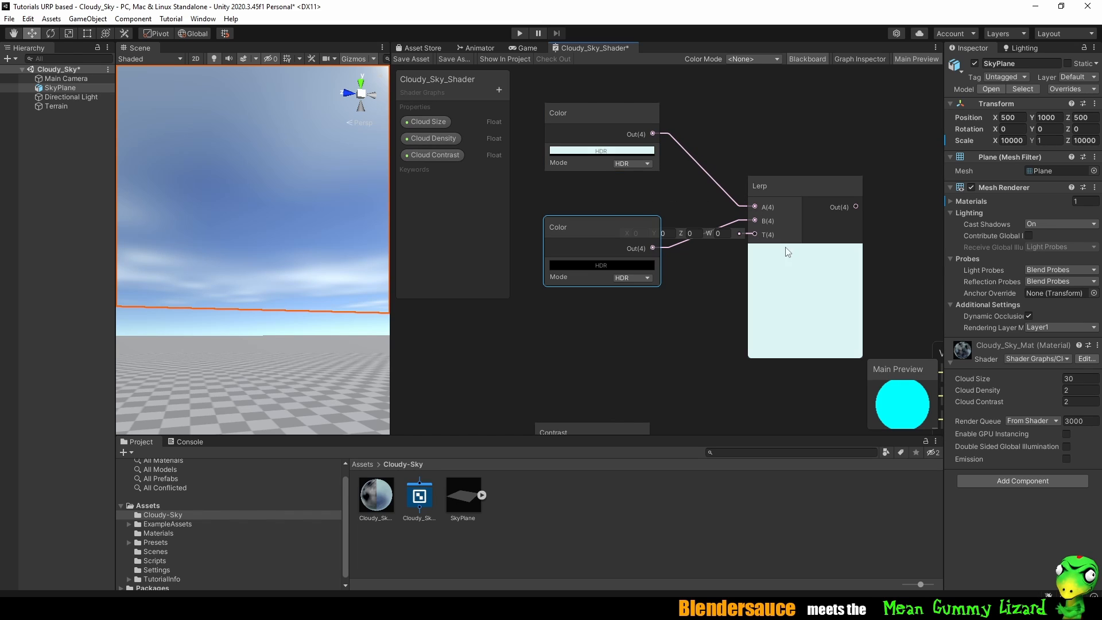
{"action": "middle_click_drag", "start_coordinate": [712, 269], "coordinate": [705, 254]}
{"action": "left_click_drag", "start_coordinate": [602, 209], "coordinate": [606, 177]}
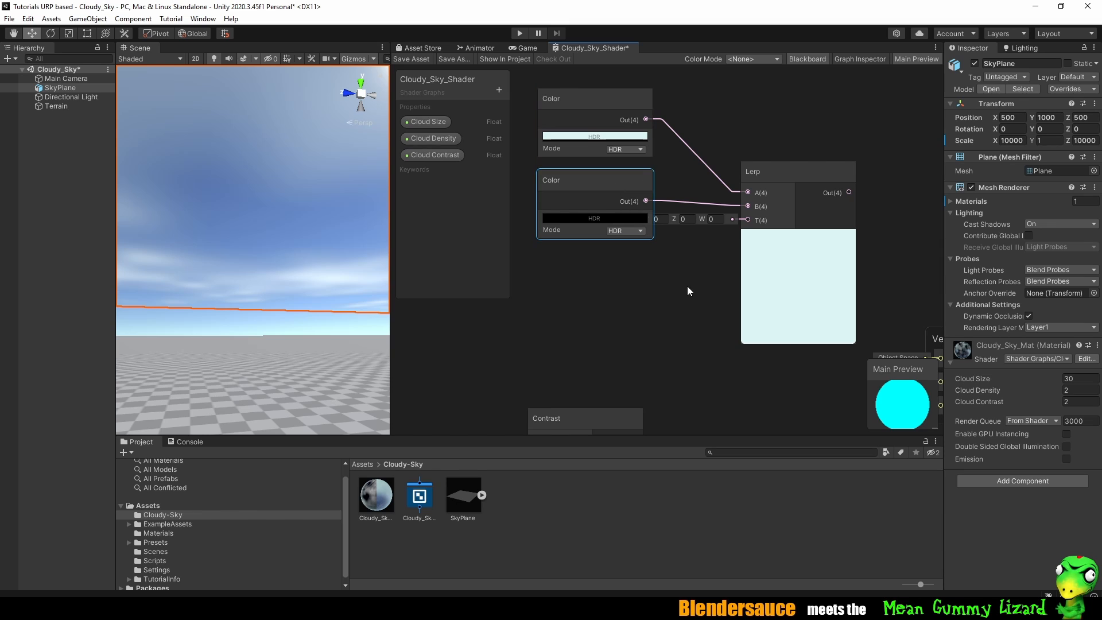
Connect the Contrast node's output to the T input of the Lerp node.
{"action": "scroll", "coordinate": [689, 282], "scroll_direction": "down", "scroll_amount": 3}
{"action": "middle_click_drag", "start_coordinate": [695, 264], "coordinate": [662, 271]}
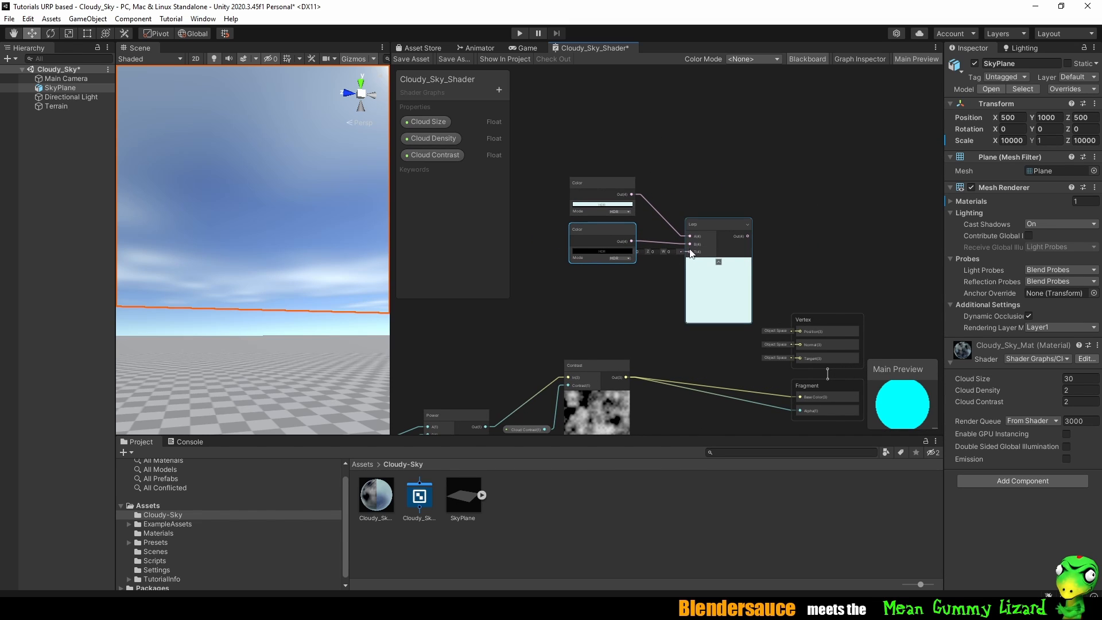
{"action": "scroll", "coordinate": [674, 264], "scroll_direction": "up", "scroll_amount": 3}
{"action": "scroll", "coordinate": [626, 317], "scroll_direction": "down", "scroll_amount": 3}
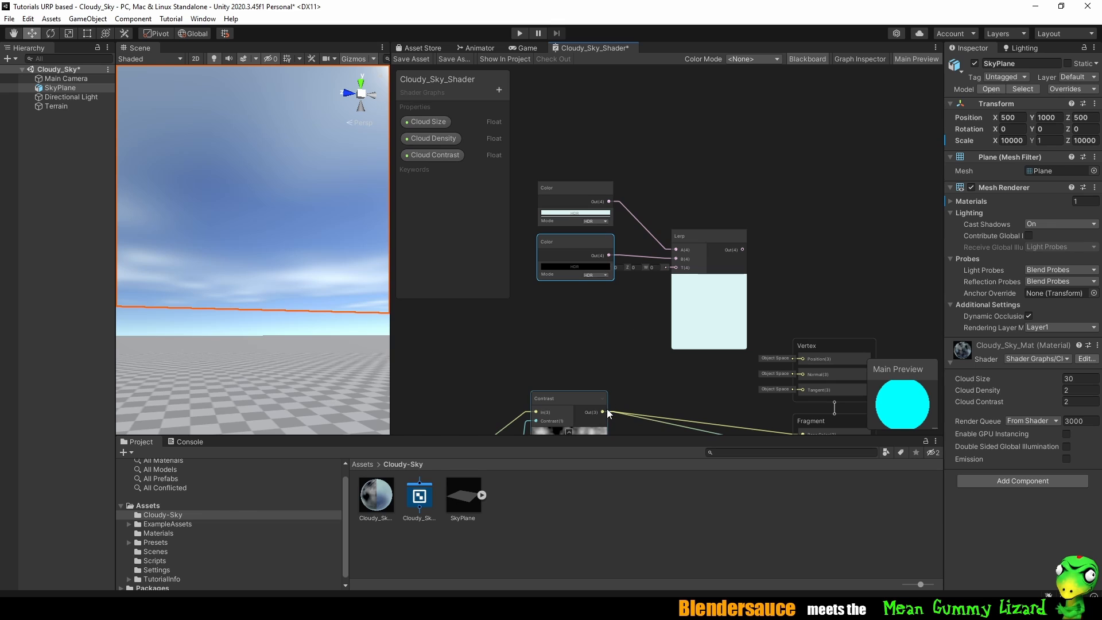
{"action": "left_click_drag", "start_coordinate": [602, 414], "coordinate": [676, 234]}
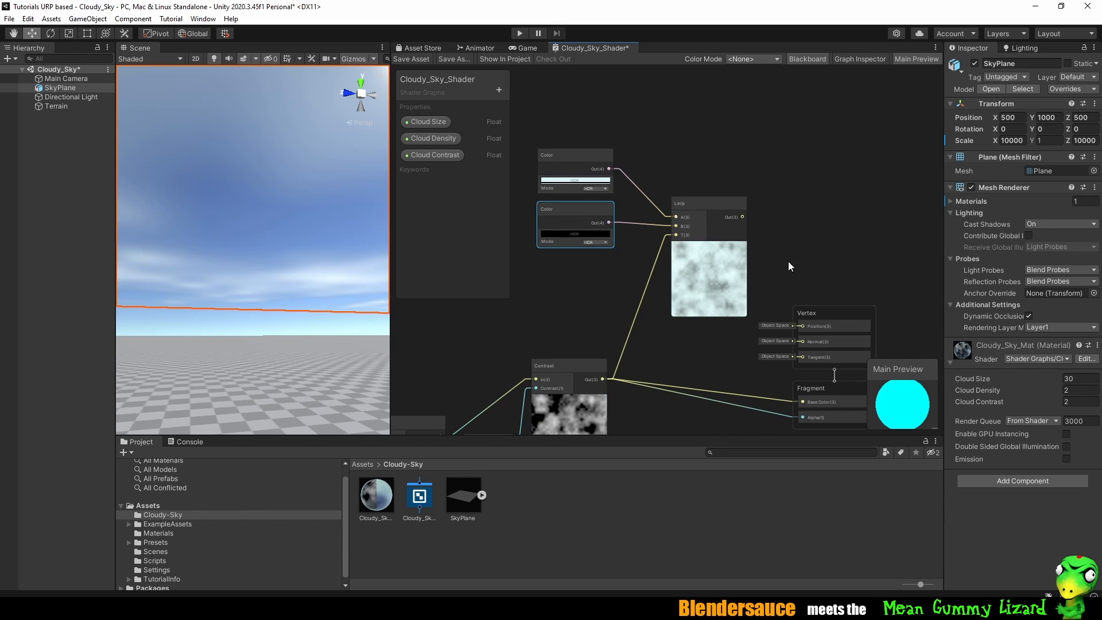
Move the Vertex and Fragment blocks farther away from the Lerp and Contrast nodes, keeping them stacked.
{"action": "middle_click_drag", "start_coordinate": [821, 216], "coordinate": [707, 196]}
{"action": "left_click_drag", "start_coordinate": [714, 262], "coordinate": [800, 236]}
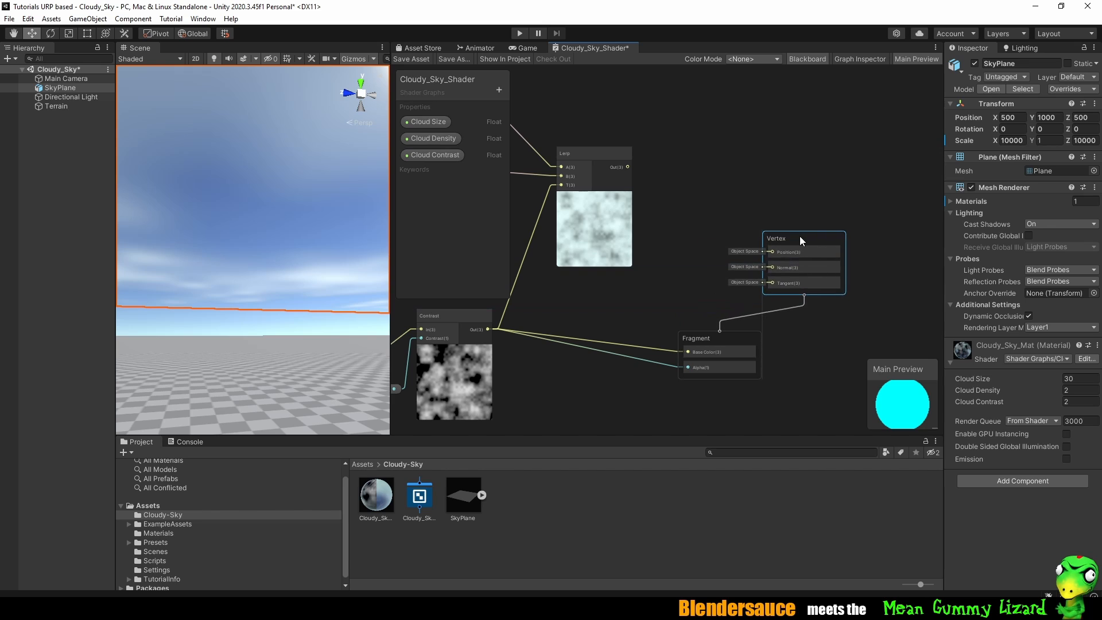
{"action": "left_click_drag", "start_coordinate": [730, 330], "coordinate": [814, 317]}
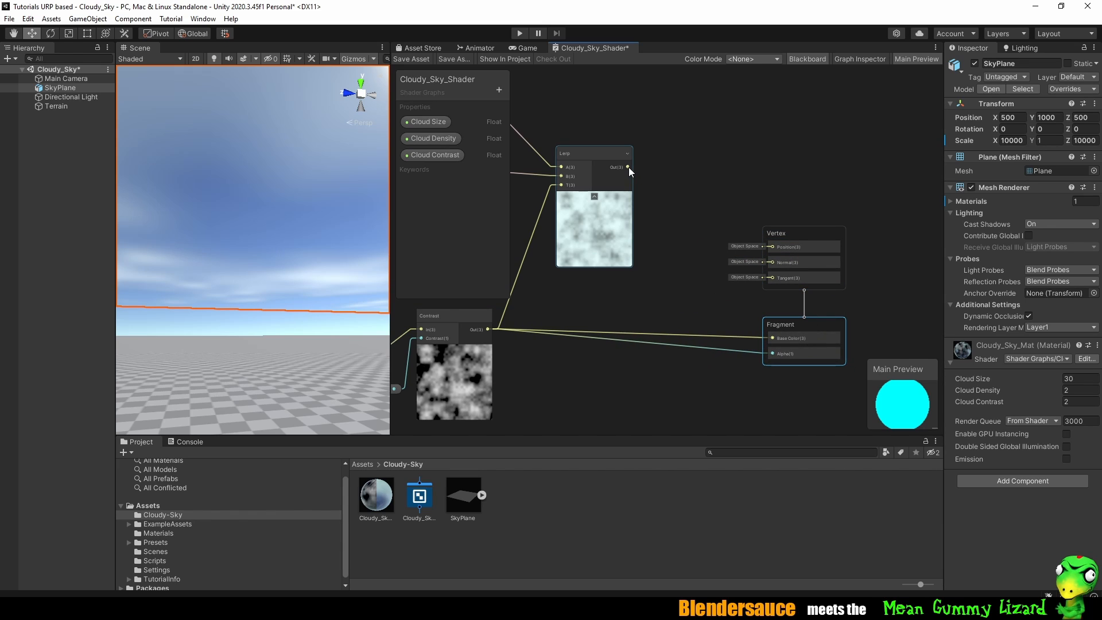
Connect the Lerp output to the Fragment Base Color input and save the shader asset.
{"action": "left_click_drag", "start_coordinate": [629, 167], "coordinate": [774, 338]}
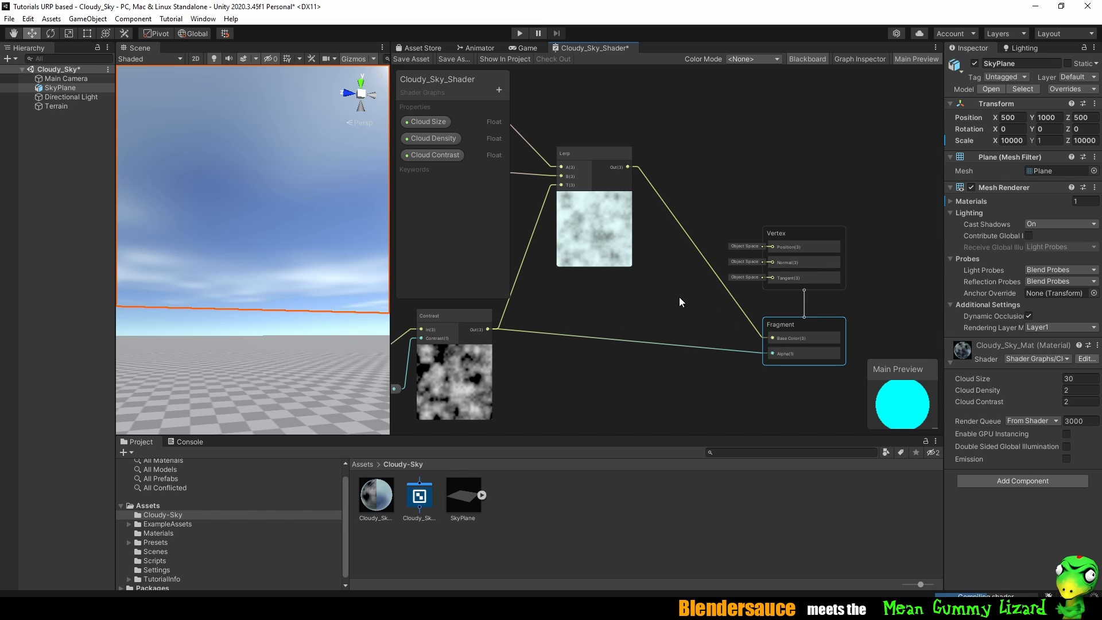
{"action": "left_click", "coordinate": [416, 59]}
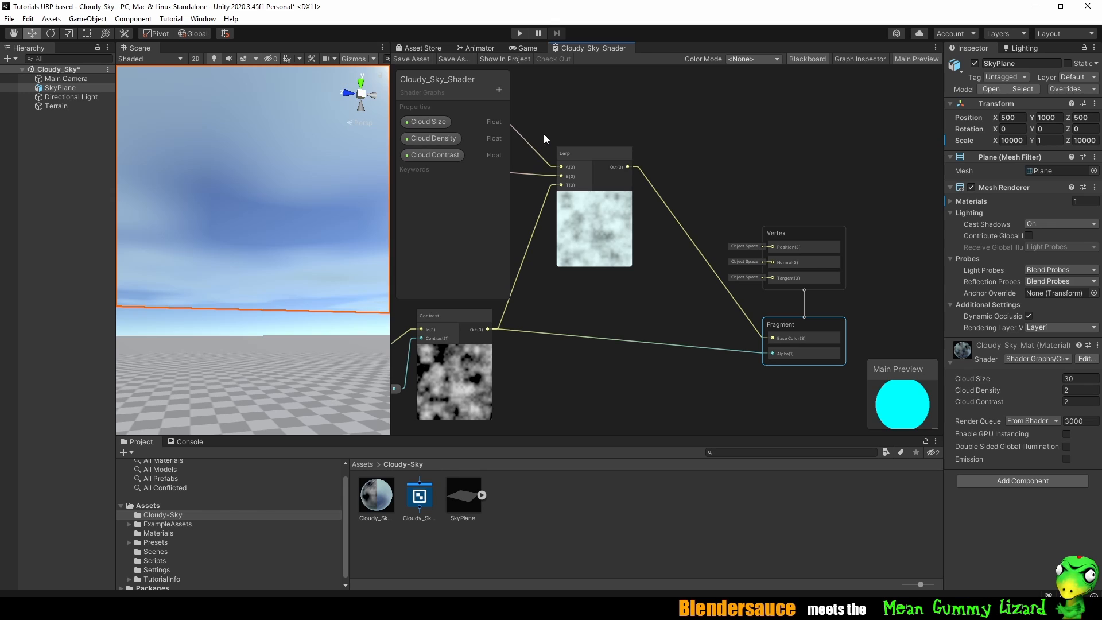
Convert the pale cyan Color node feeding Lerp input A to a property and reposition its node slightly.
{"action": "middle_click_drag", "start_coordinate": [656, 137], "coordinate": [794, 138]}
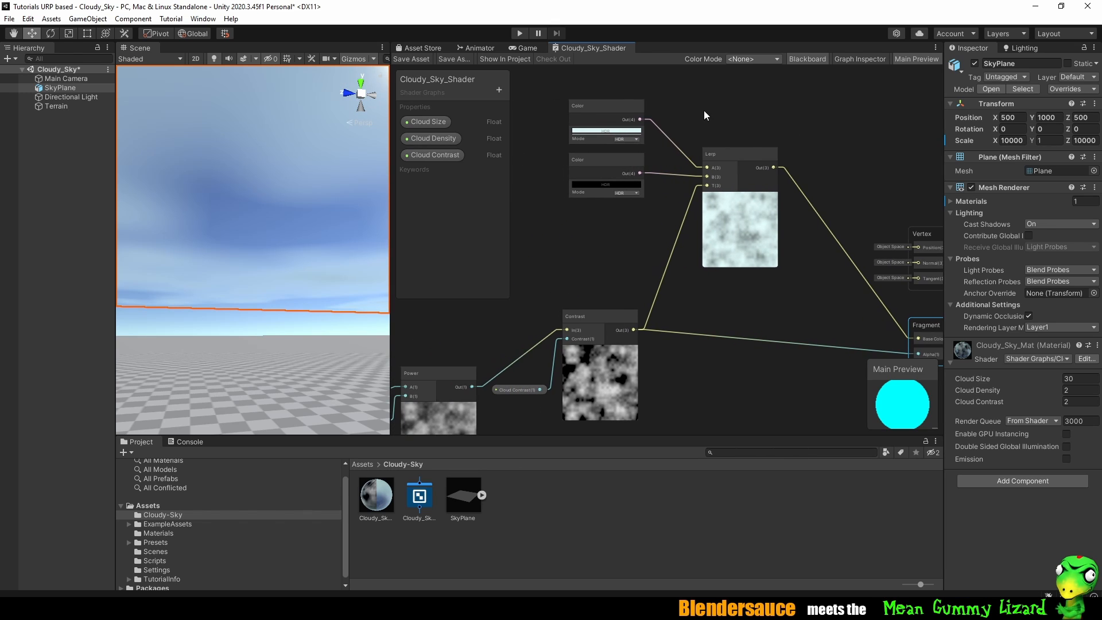
{"action": "middle_click_drag", "start_coordinate": [704, 110], "coordinate": [779, 167]}
{"action": "left_click", "coordinate": [668, 162]}
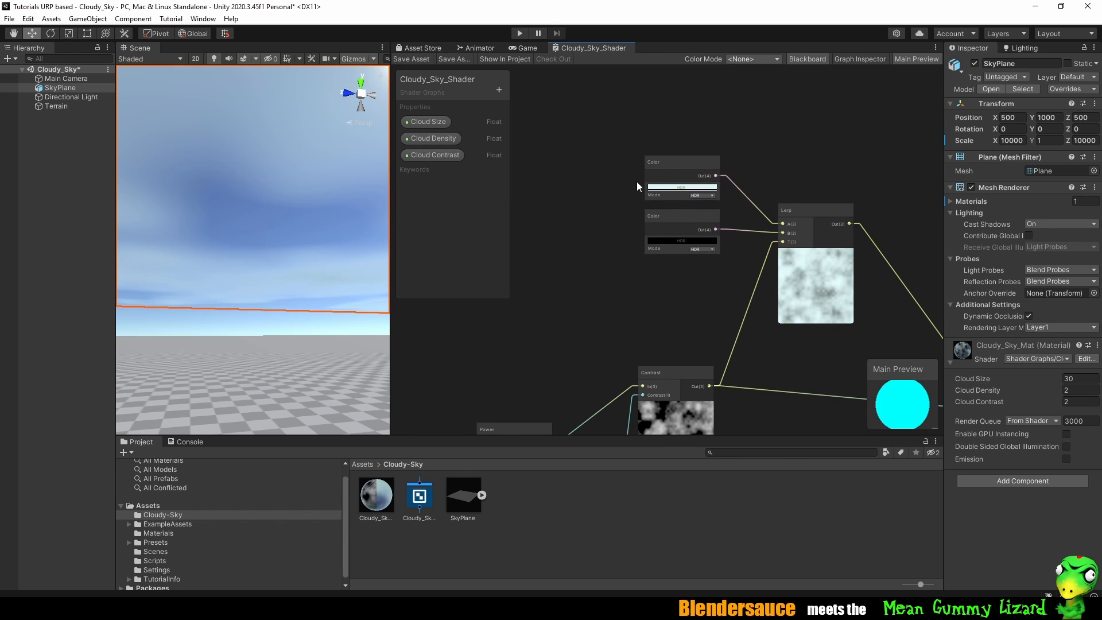
{"action": "left_click", "coordinate": [680, 164]}
{"action": "right_click", "coordinate": [669, 162]}
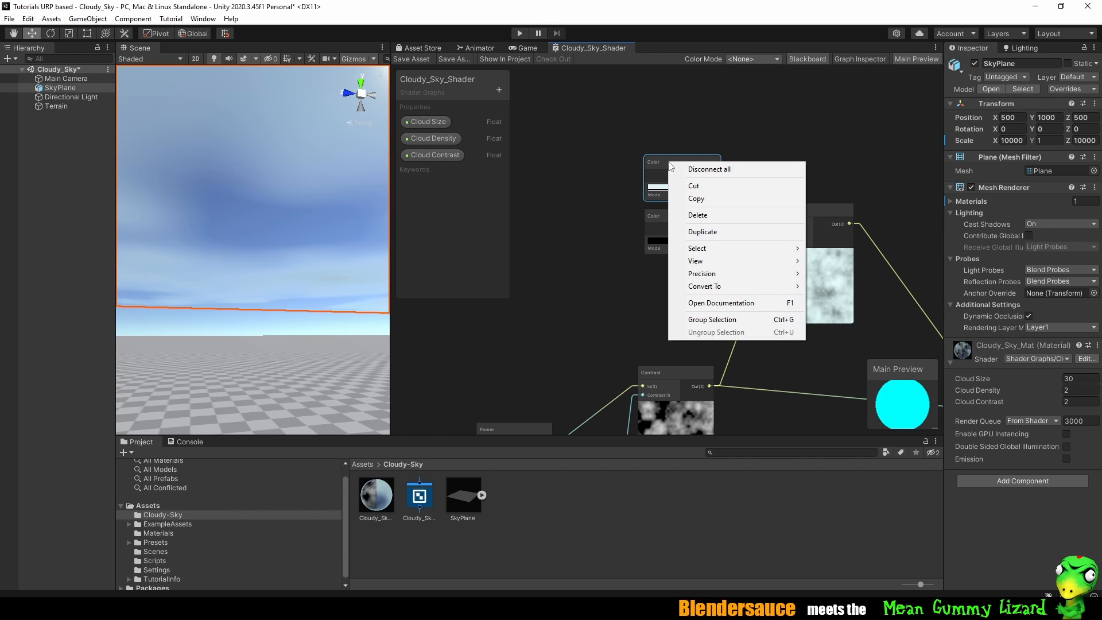
{"action": "mouse_move", "coordinate": [727, 286]}
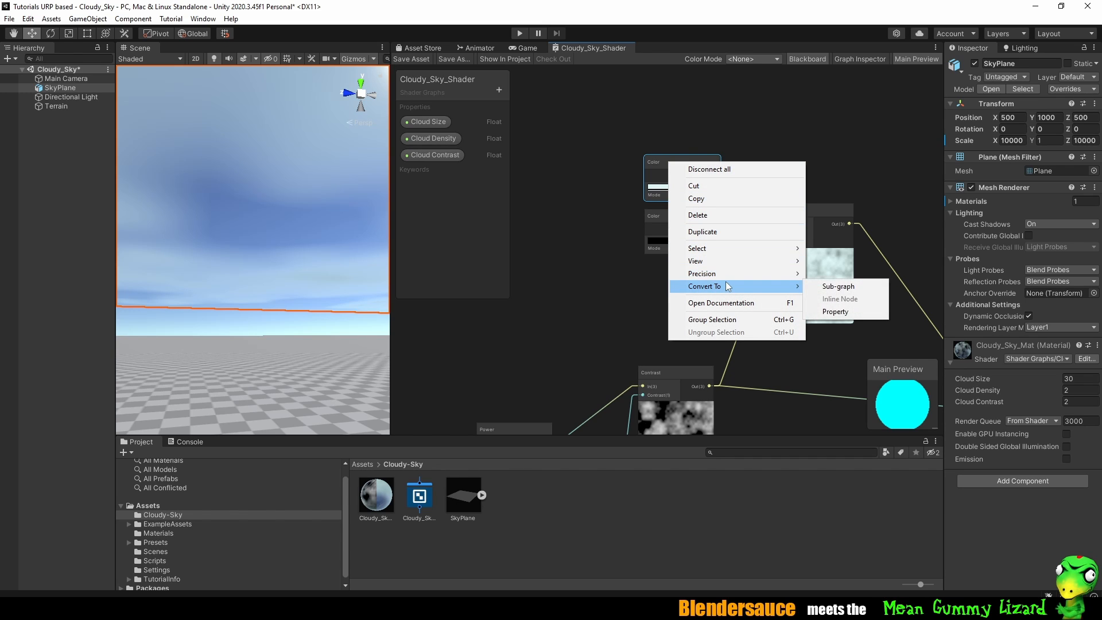
{"action": "left_click", "coordinate": [838, 310]}
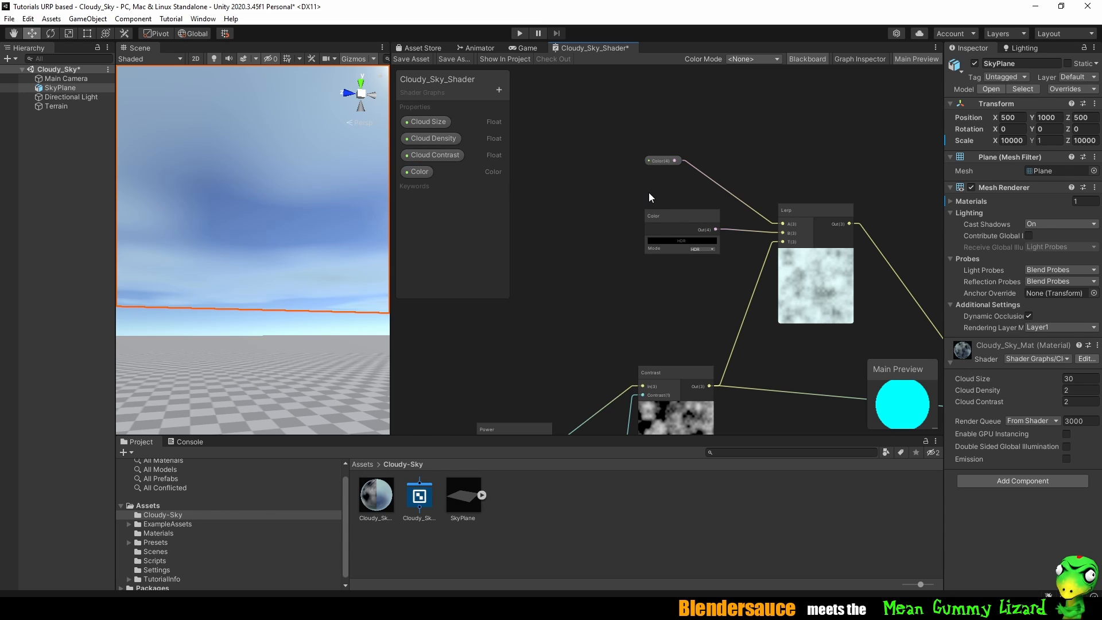
{"action": "left_click_drag", "start_coordinate": [658, 161], "coordinate": [668, 169]}
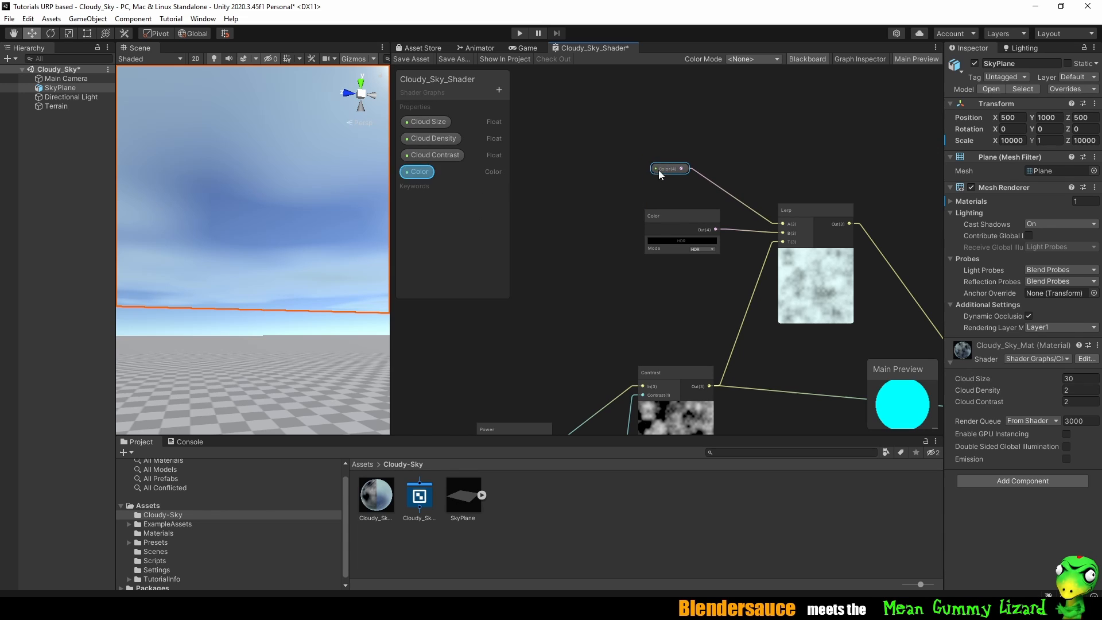
Rename the new Color property in the Blackboard to "Color 1".
{"action": "right_click", "coordinate": [421, 172]}
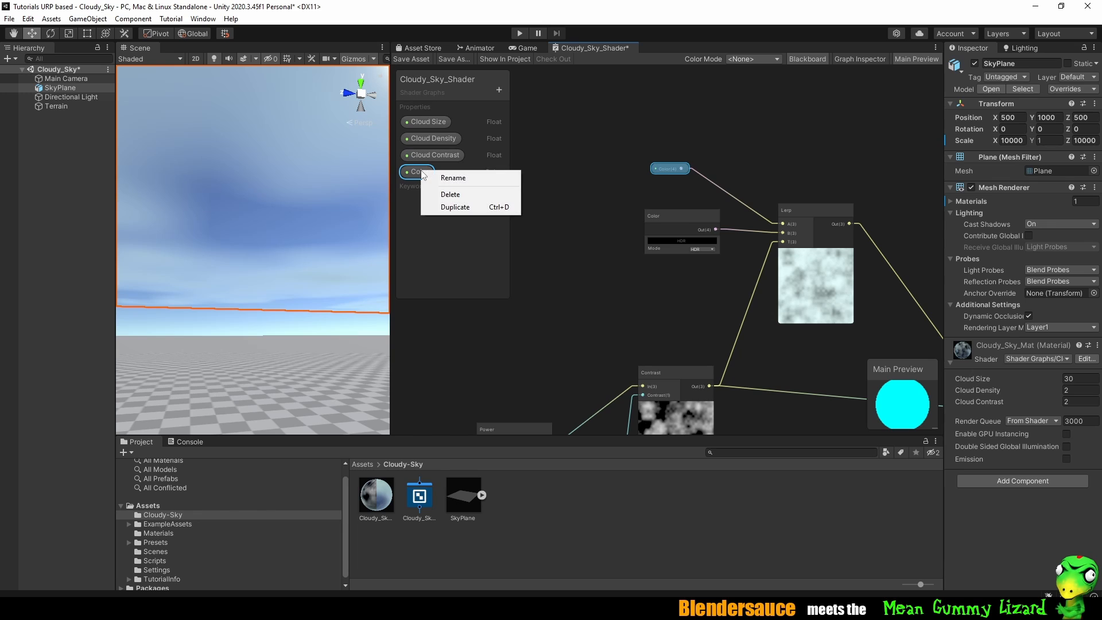
{"action": "left_click", "coordinate": [453, 179]}
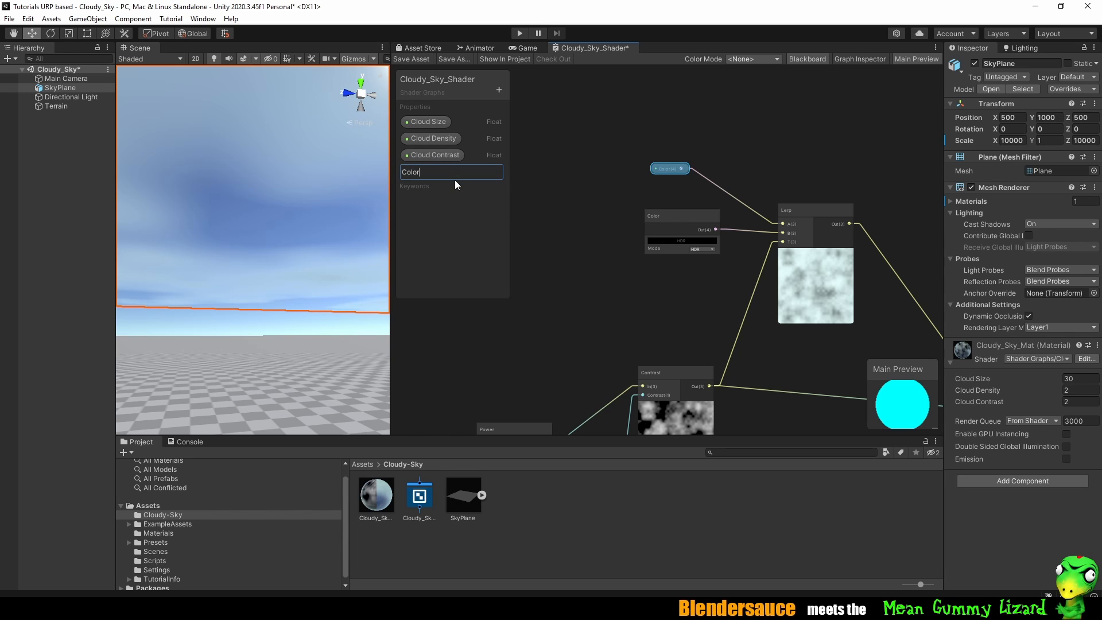
{"action": "type", "text": "1"}
{"action": "key", "text": "Return"}
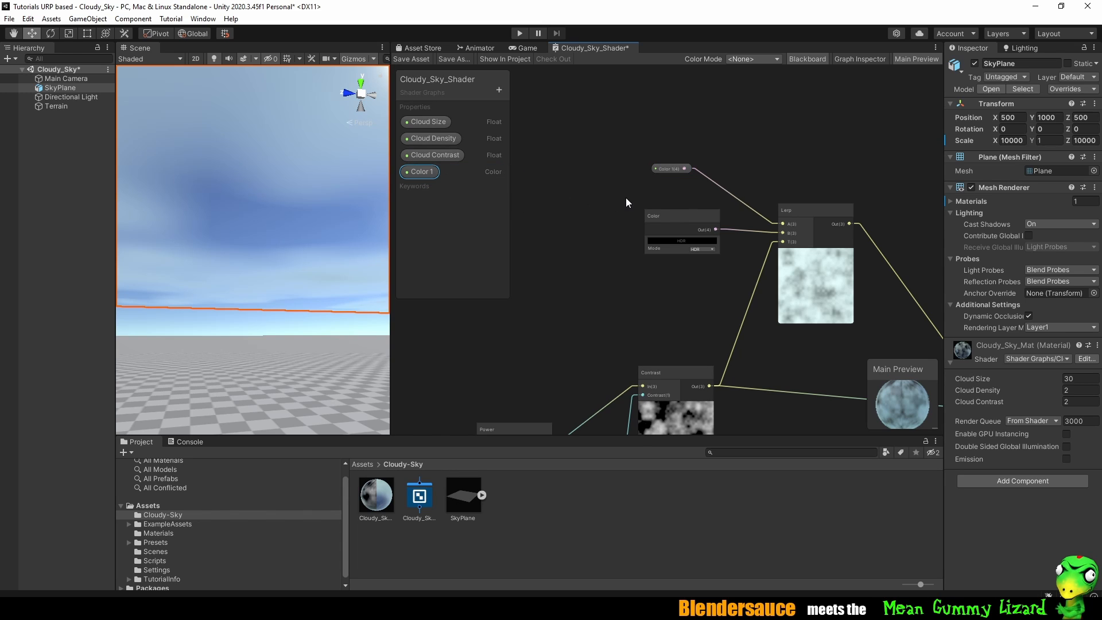
Convert the black Color node feeding Lerp input B to a property.
{"action": "left_click", "coordinate": [669, 215]}
{"action": "right_click", "coordinate": [671, 216]}
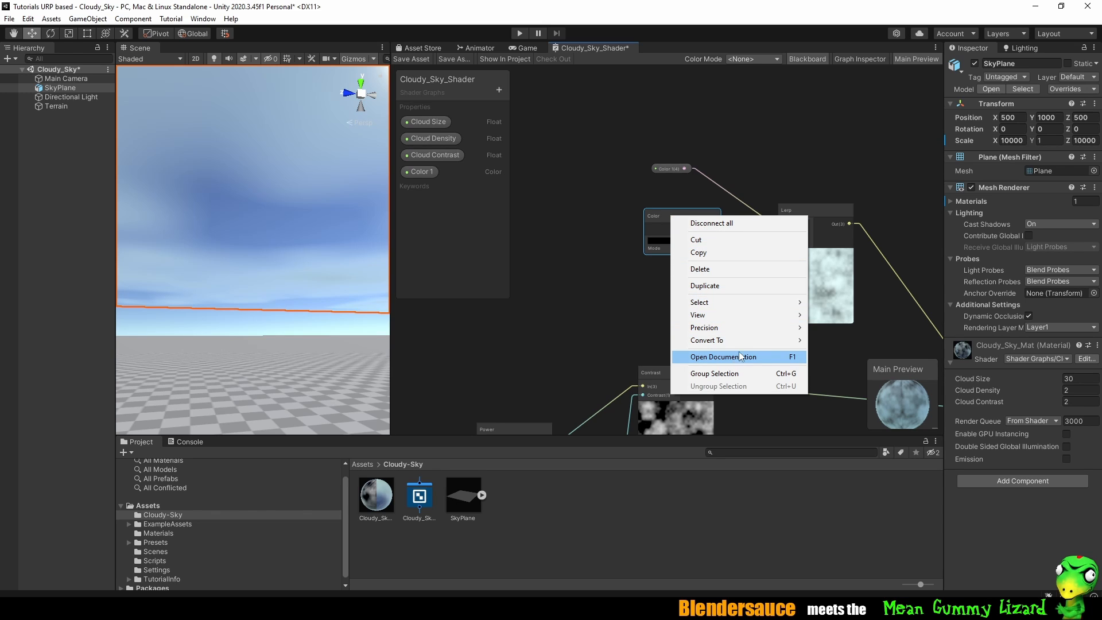
{"action": "mouse_move", "coordinate": [774, 343]}
{"action": "left_click", "coordinate": [837, 366]}
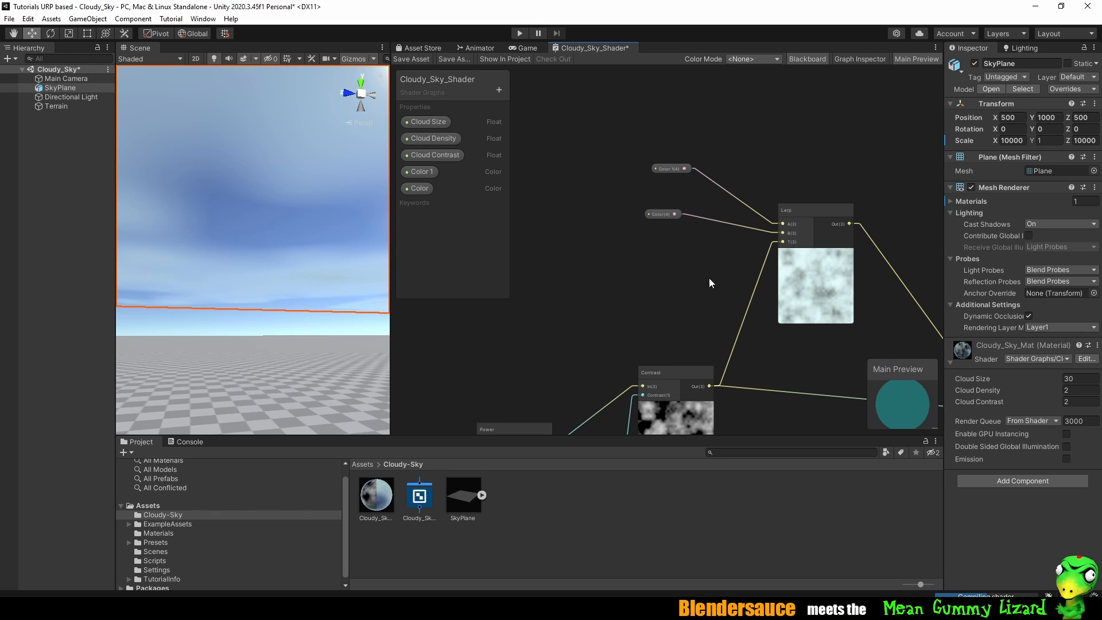
Rename the second Color property in the Blackboard to "Color 2".
{"action": "right_click", "coordinate": [422, 190]}
{"action": "left_click", "coordinate": [435, 199]}
{"action": "type", "text": "Color 2"}
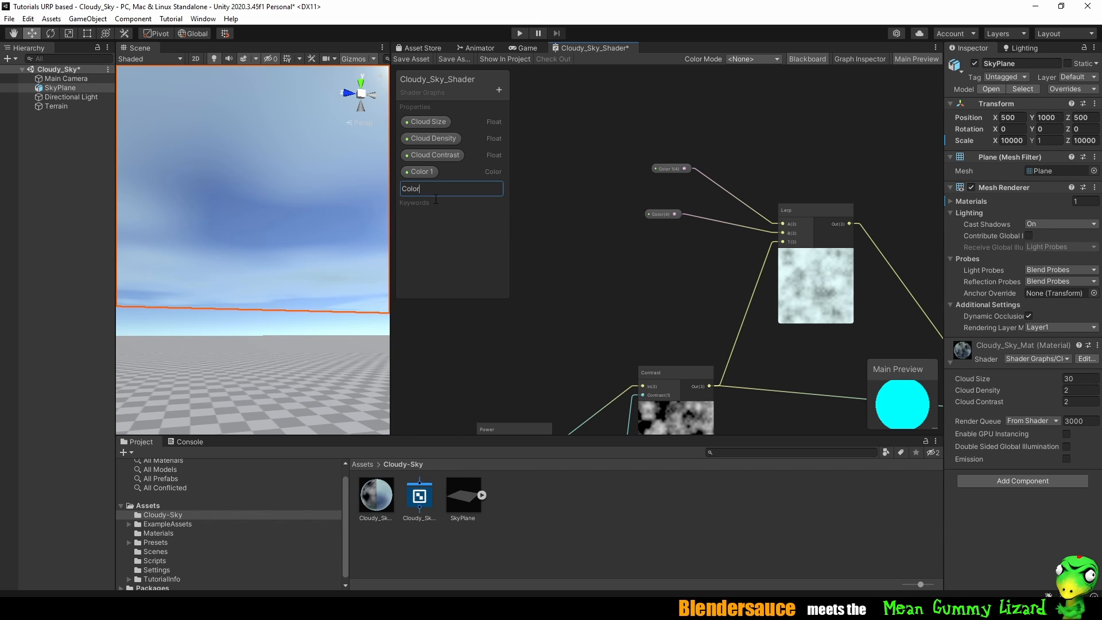
{"action": "key", "text": "Return"}
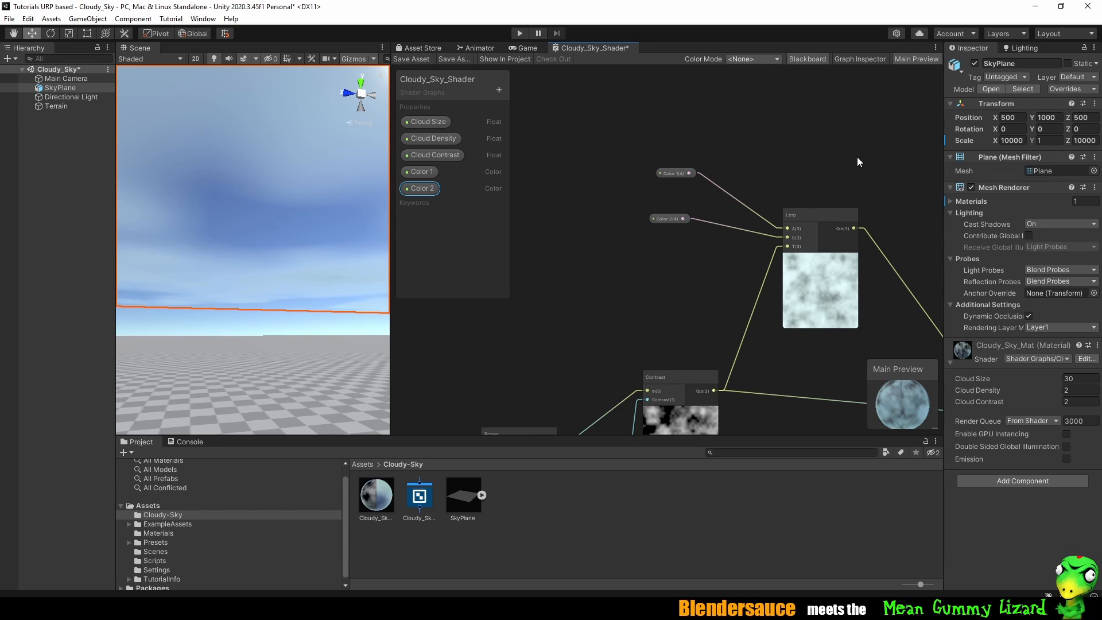
{"action": "middle_click_drag", "start_coordinate": [857, 156], "coordinate": [695, 95]}
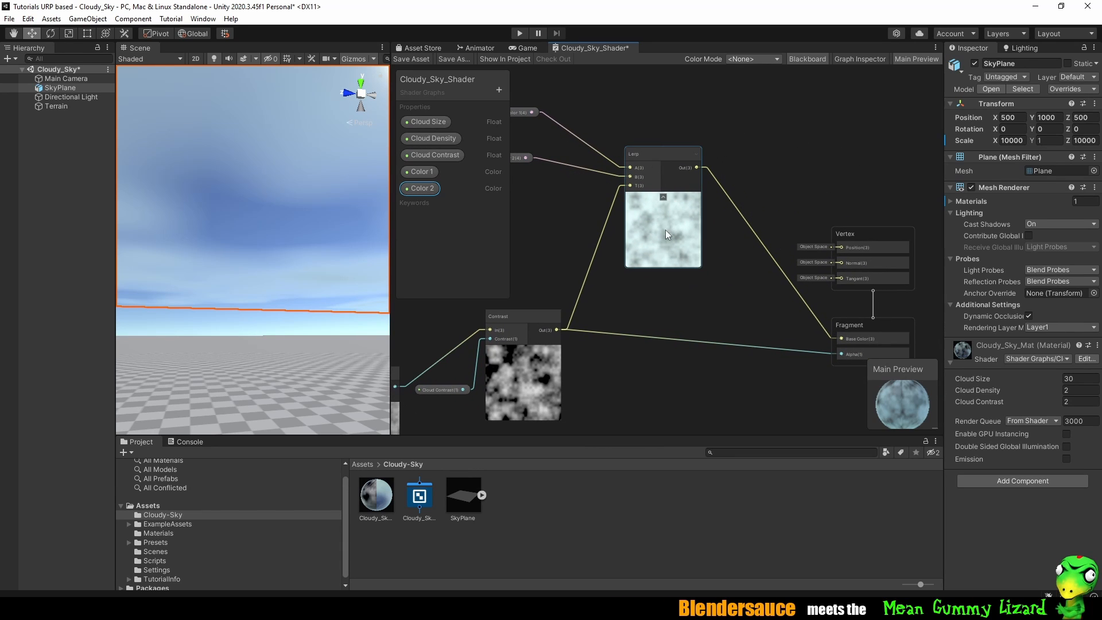
Add a Multiply node in the space between the Contrast node and the Fragment block.
{"action": "middle_click_drag", "start_coordinate": [801, 167], "coordinate": [780, 157]}
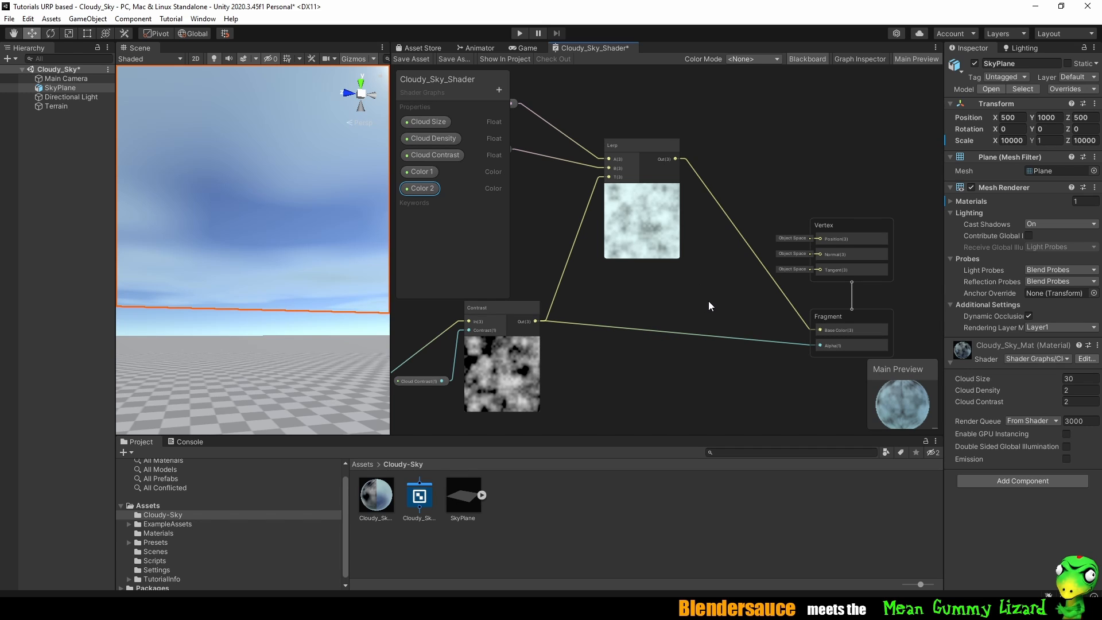
{"action": "middle_click_drag", "start_coordinate": [732, 316], "coordinate": [691, 307]}
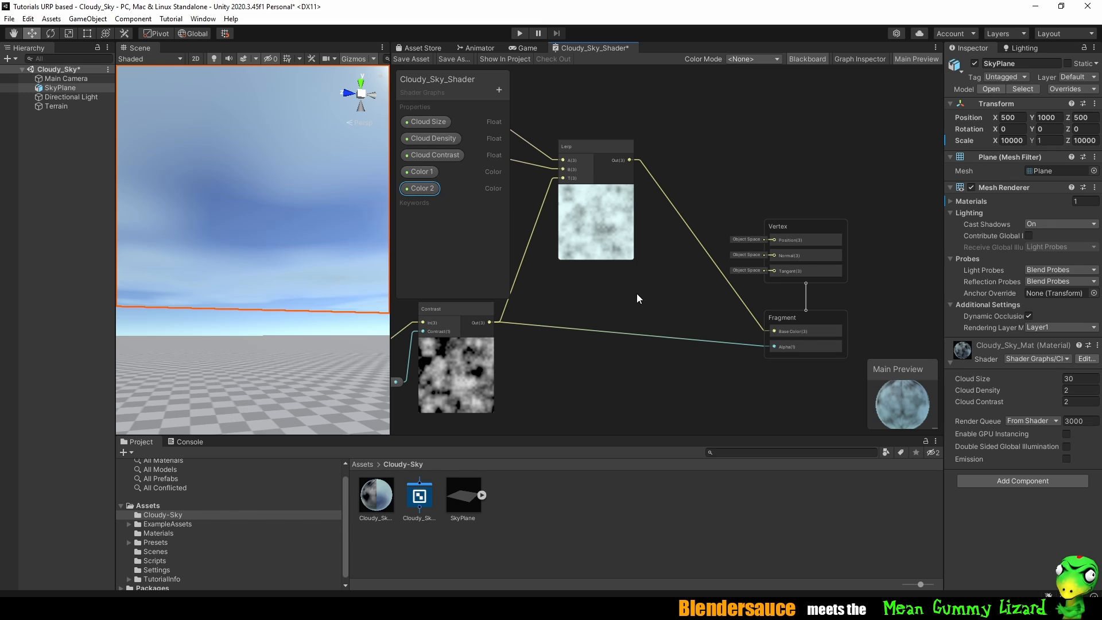
{"action": "middle_click_drag", "start_coordinate": [637, 291], "coordinate": [615, 292]}
{"action": "right_click", "coordinate": [615, 292]}
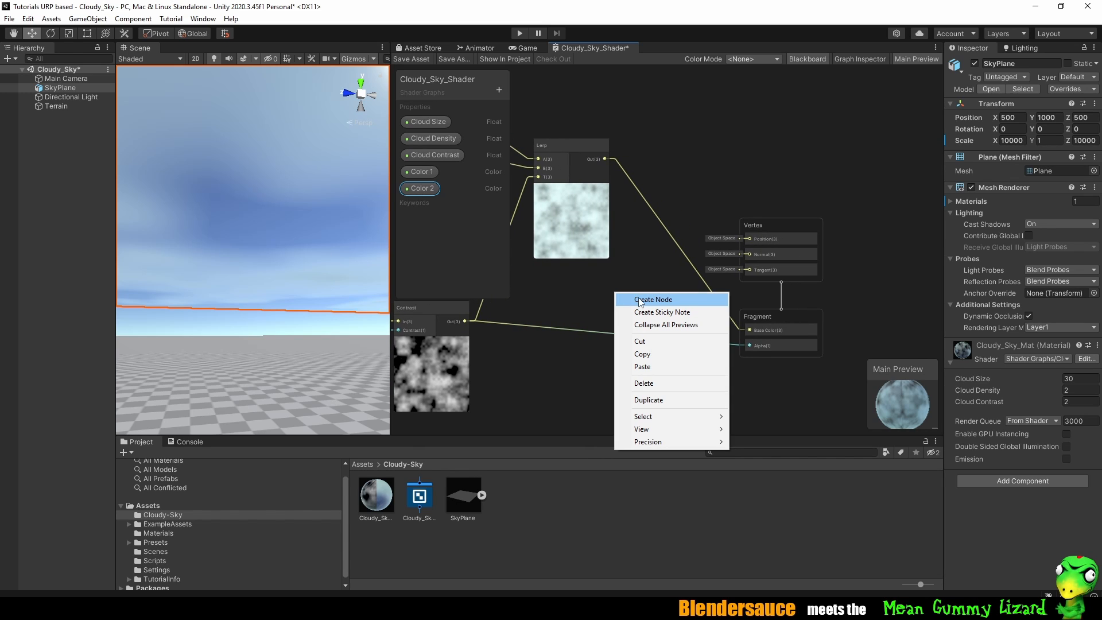
{"action": "left_click", "coordinate": [640, 301]}
{"action": "type", "text": "mul"}
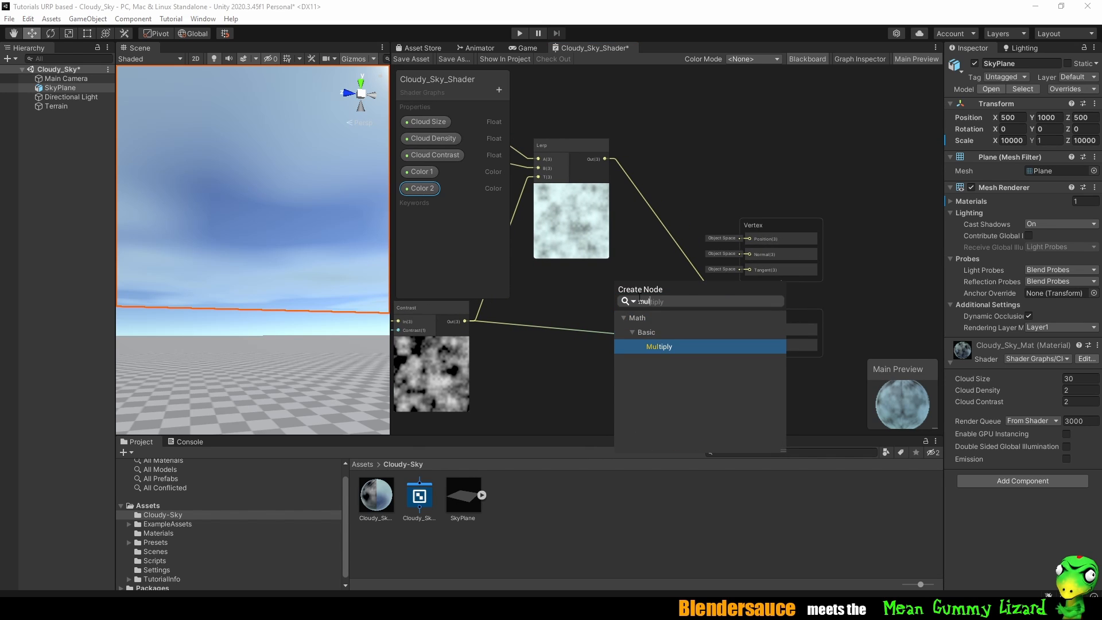
{"action": "key", "text": "Return"}
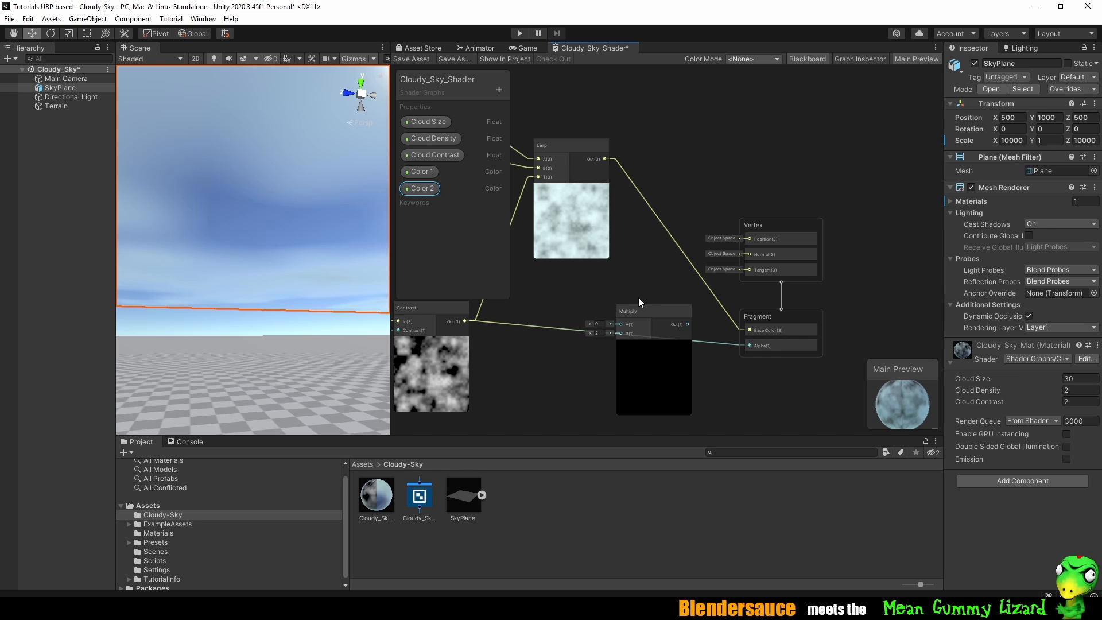
{"action": "left_click_drag", "start_coordinate": [650, 311], "coordinate": [642, 295]}
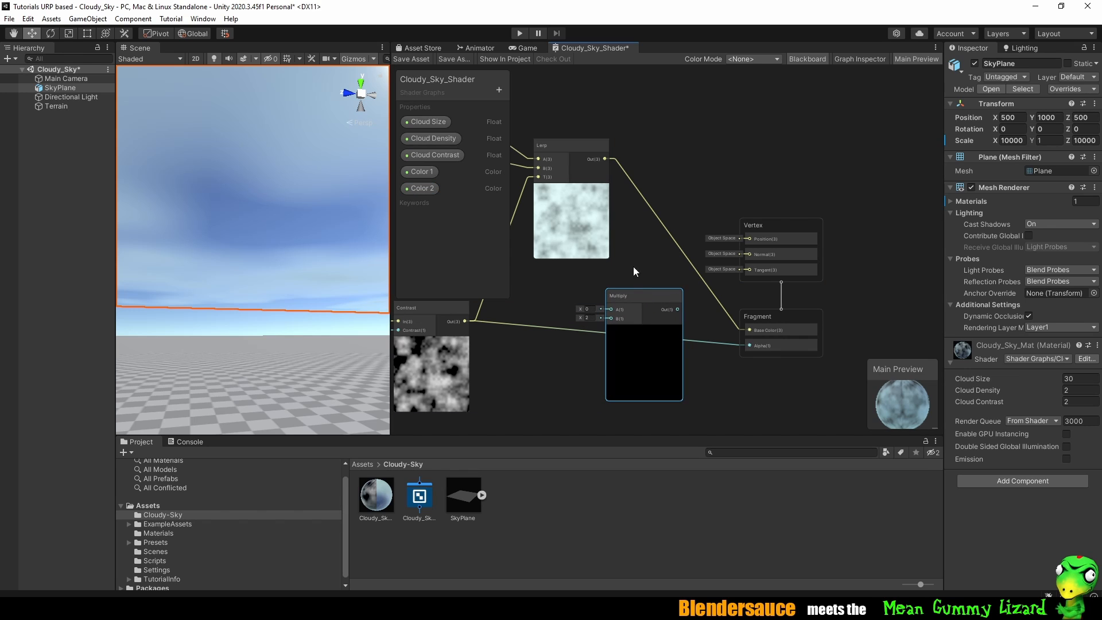
Move the Vertex and Fragment stack farther from the other nodes and shift the Multiply node toward it.
{"action": "middle_click_drag", "start_coordinate": [646, 263], "coordinate": [612, 282]}
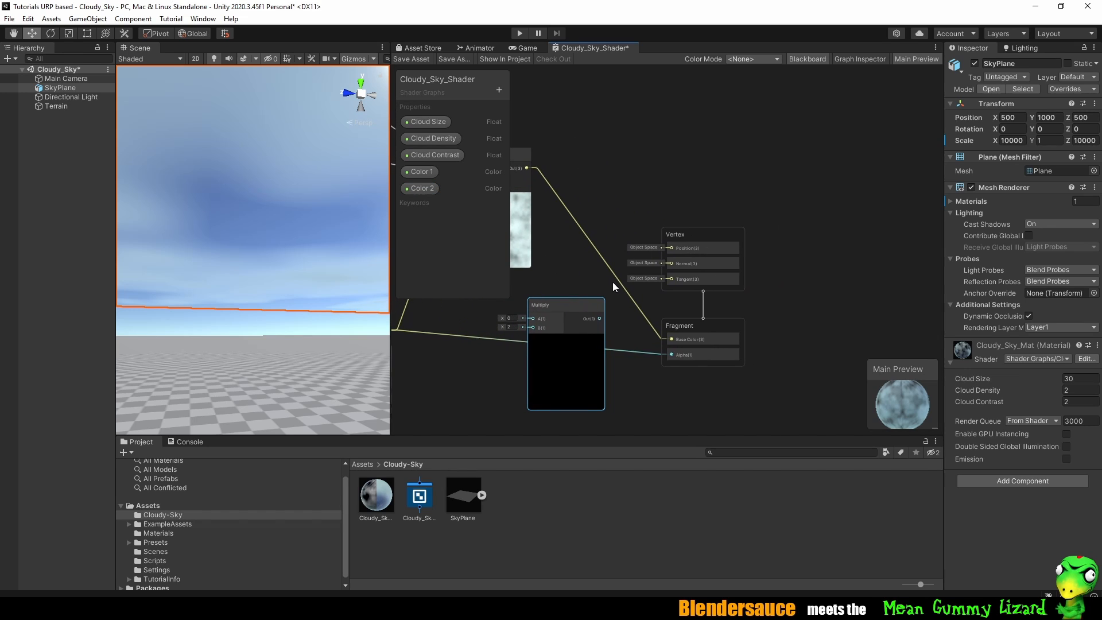
{"action": "left_click", "coordinate": [687, 233]}
{"action": "left_click", "coordinate": [731, 326]}
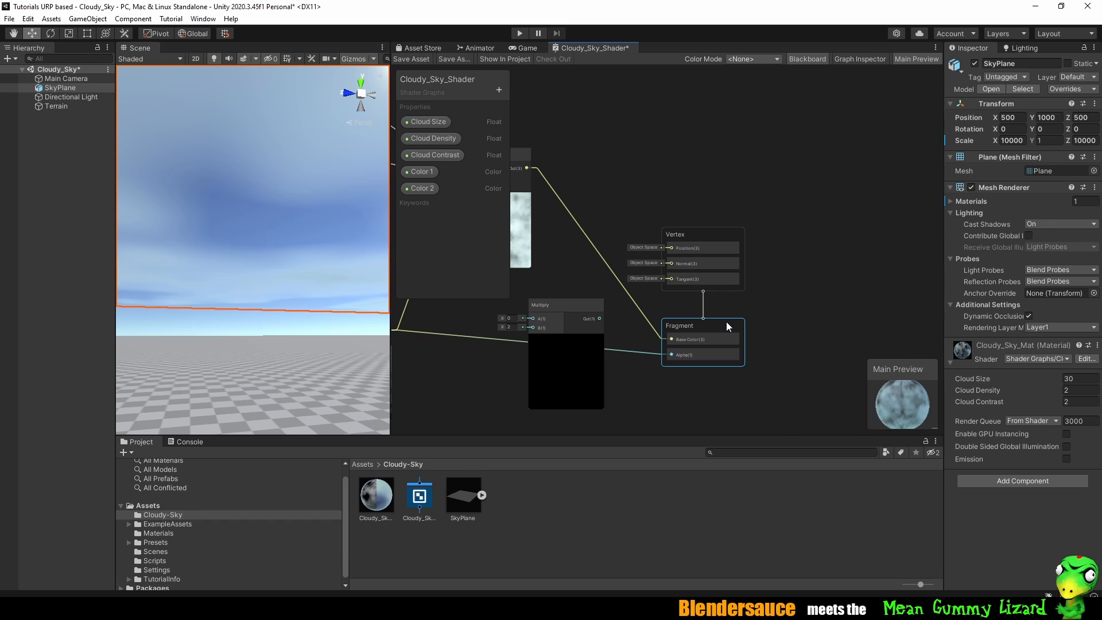
{"action": "left_click_drag", "start_coordinate": [787, 191], "coordinate": [710, 360]}
{"action": "left_click_drag", "start_coordinate": [718, 233], "coordinate": [858, 157]}
{"action": "left_click_drag", "start_coordinate": [580, 304], "coordinate": [656, 280]}
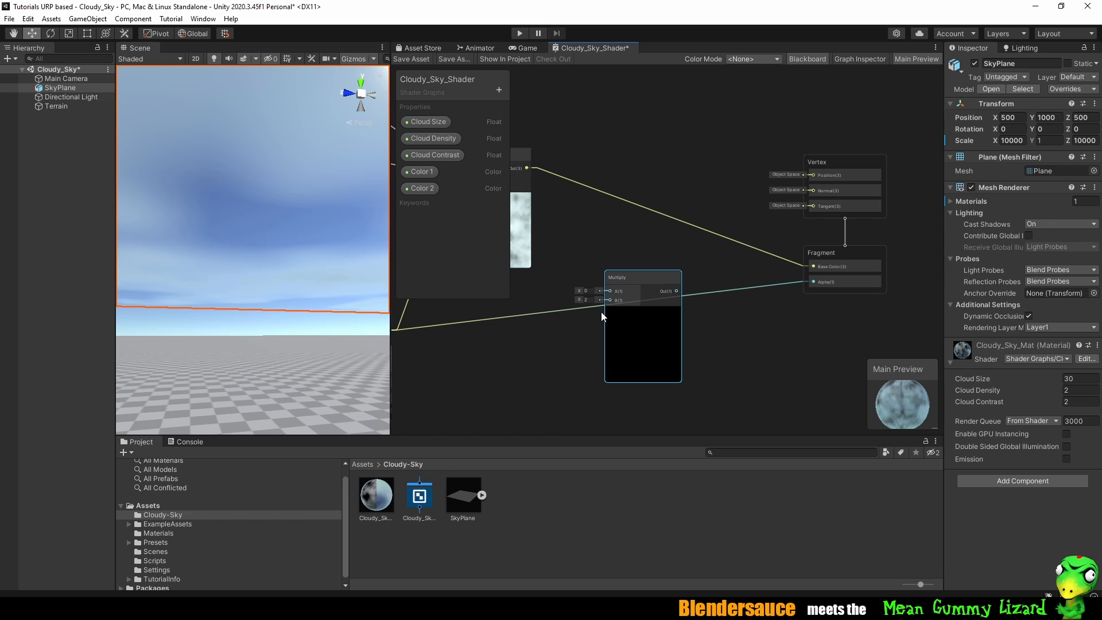
Connect the Lerp output to Multiply input A and the Contrast output to Multiply input B.
{"action": "middle_click_drag", "start_coordinate": [614, 230], "coordinate": [709, 253]}
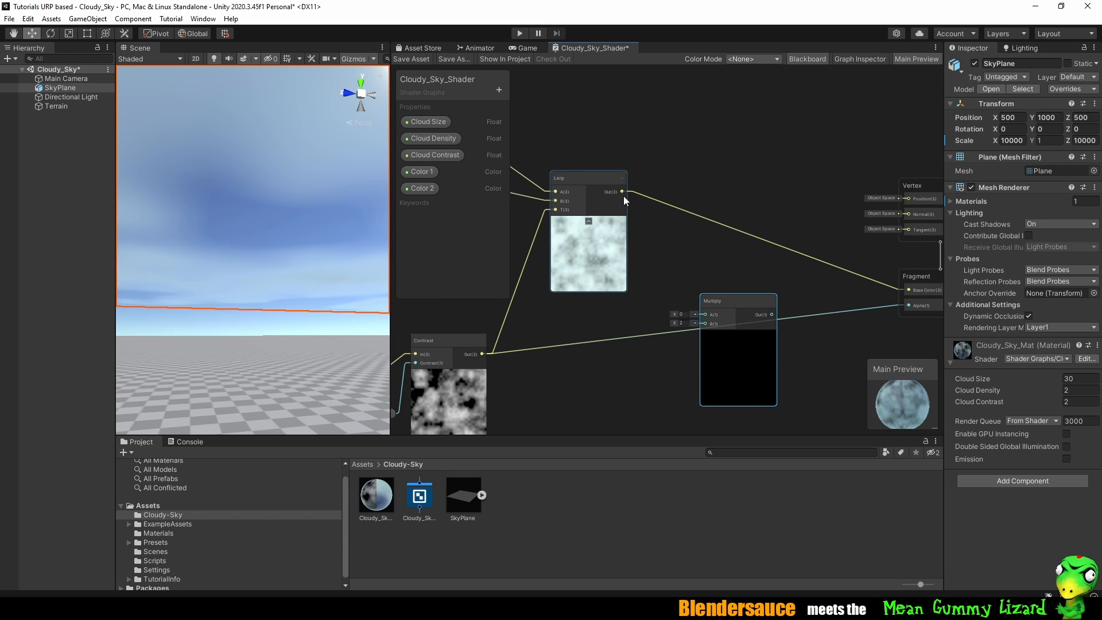
{"action": "left_click_drag", "start_coordinate": [621, 191], "coordinate": [704, 316]}
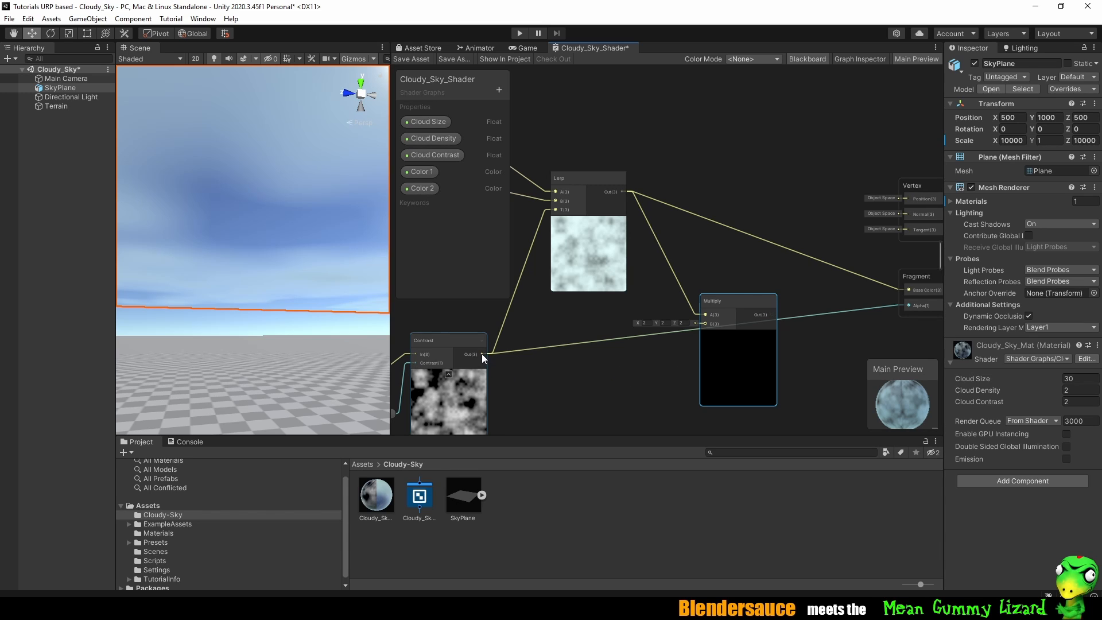
{"action": "left_click_drag", "start_coordinate": [481, 354], "coordinate": [706, 323]}
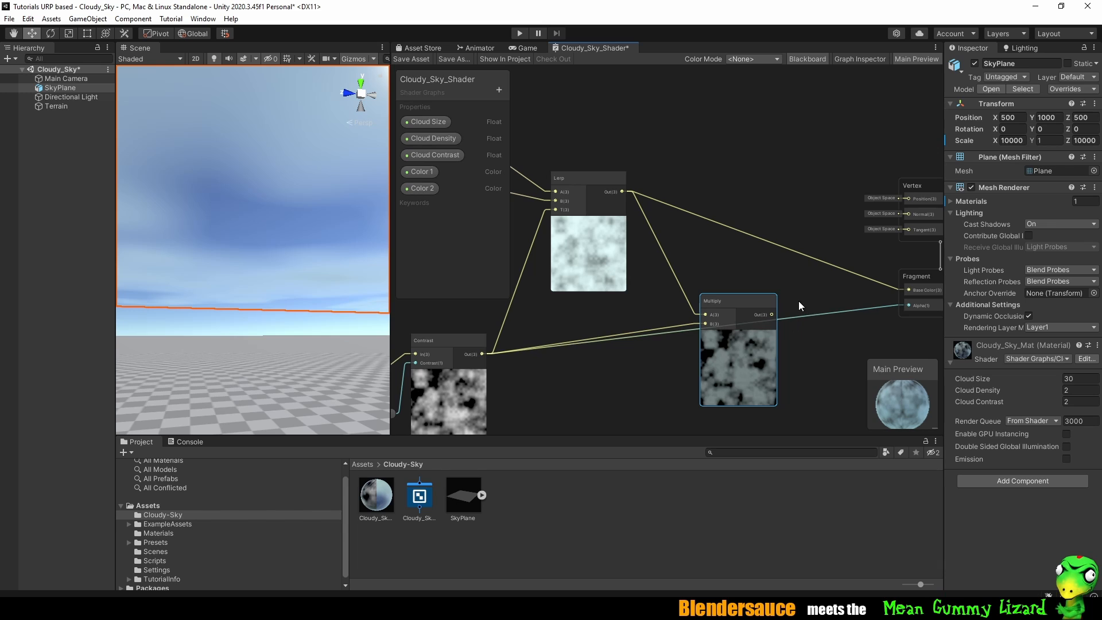
Connect the Multiply output to the Fragment Alpha input and save the shader graph to check the sky.
{"action": "left_click_drag", "start_coordinate": [773, 314], "coordinate": [863, 306]}
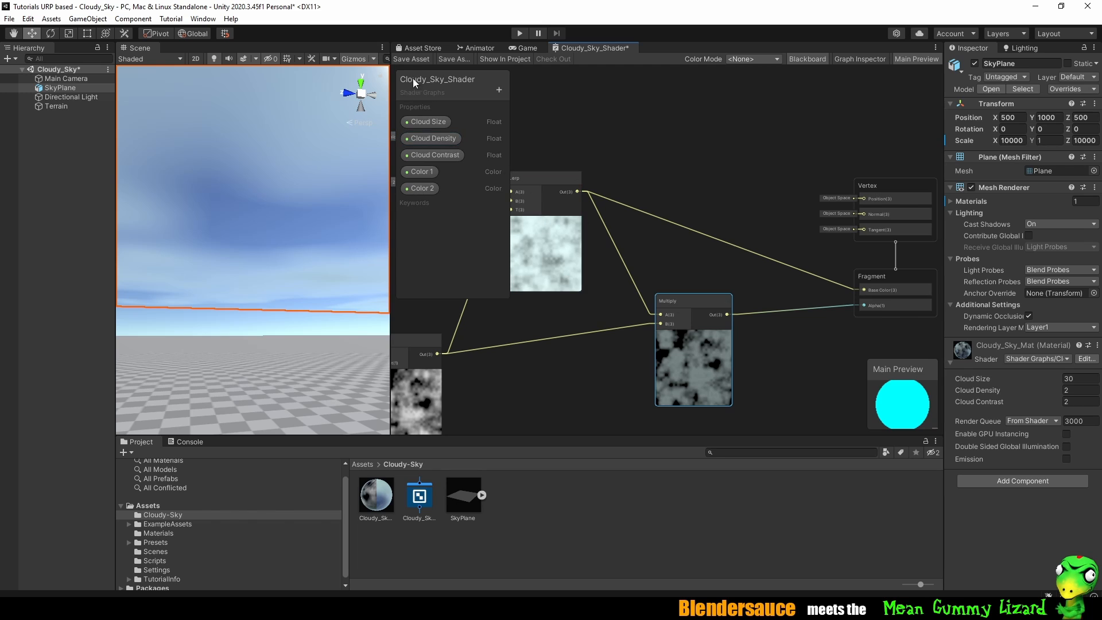
{"action": "key", "text": "ctrl+s"}
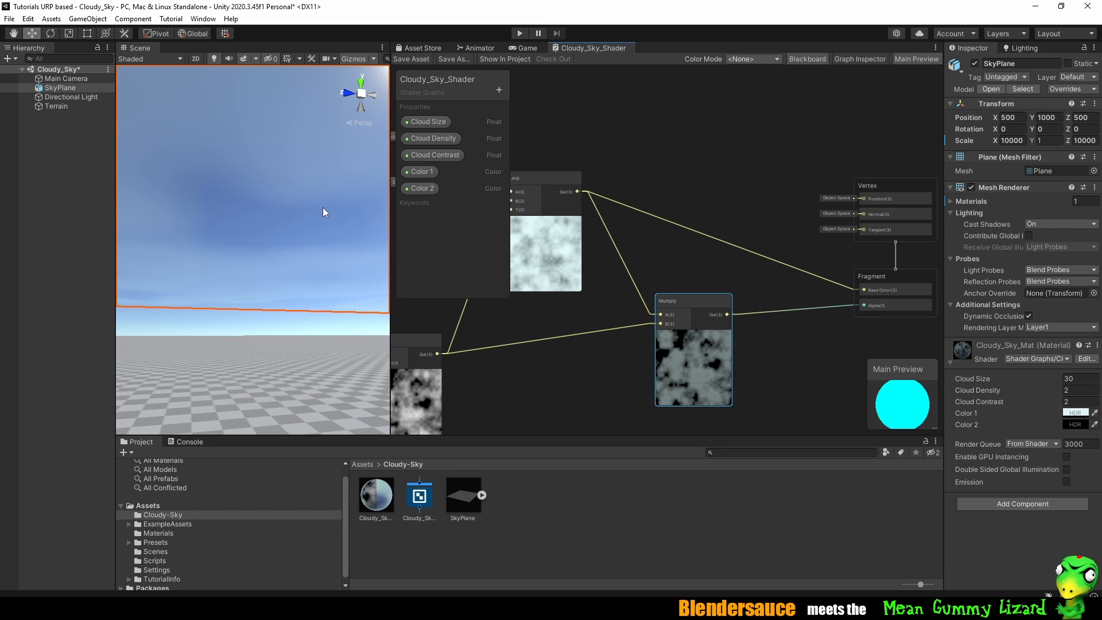
{"action": "left_click_drag", "start_coordinate": [322, 204], "coordinate": [214, 233], "text": "alt"}
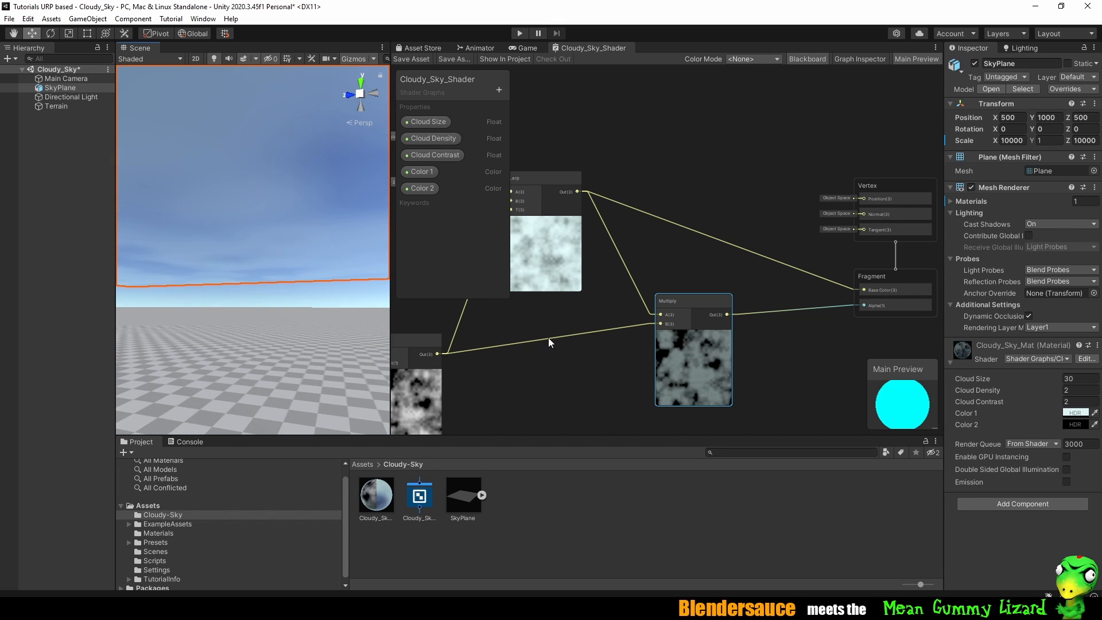
Add a Color node between the Contrast and Multiply nodes, shifting Multiply slightly closer to the Fragment block.
{"action": "left_click_drag", "start_coordinate": [693, 297], "coordinate": [724, 294]}
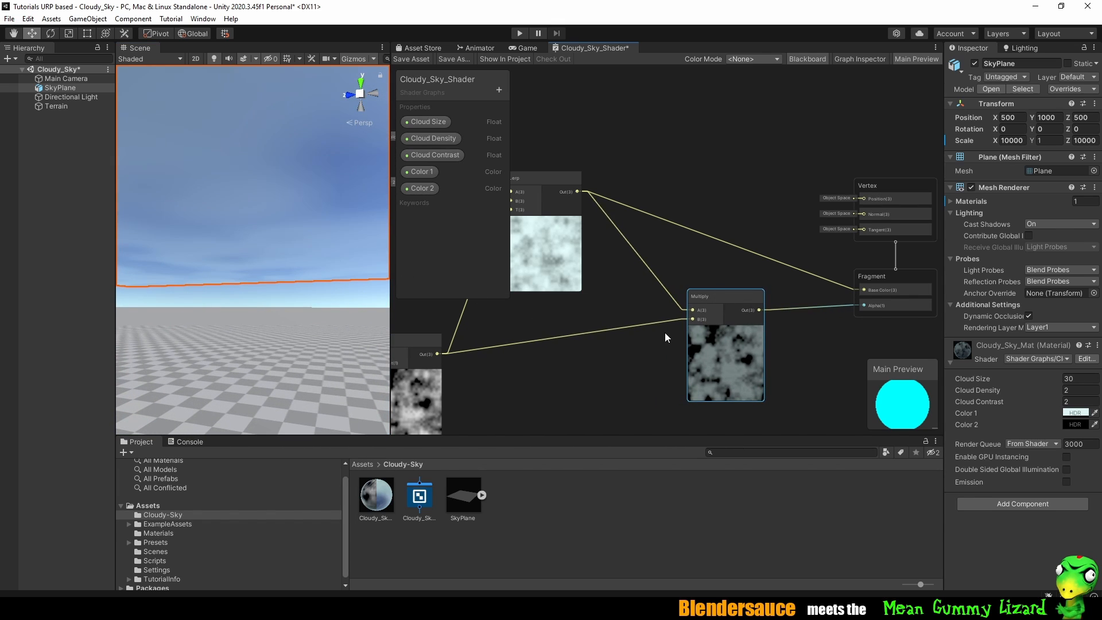
{"action": "right_click", "coordinate": [623, 349]}
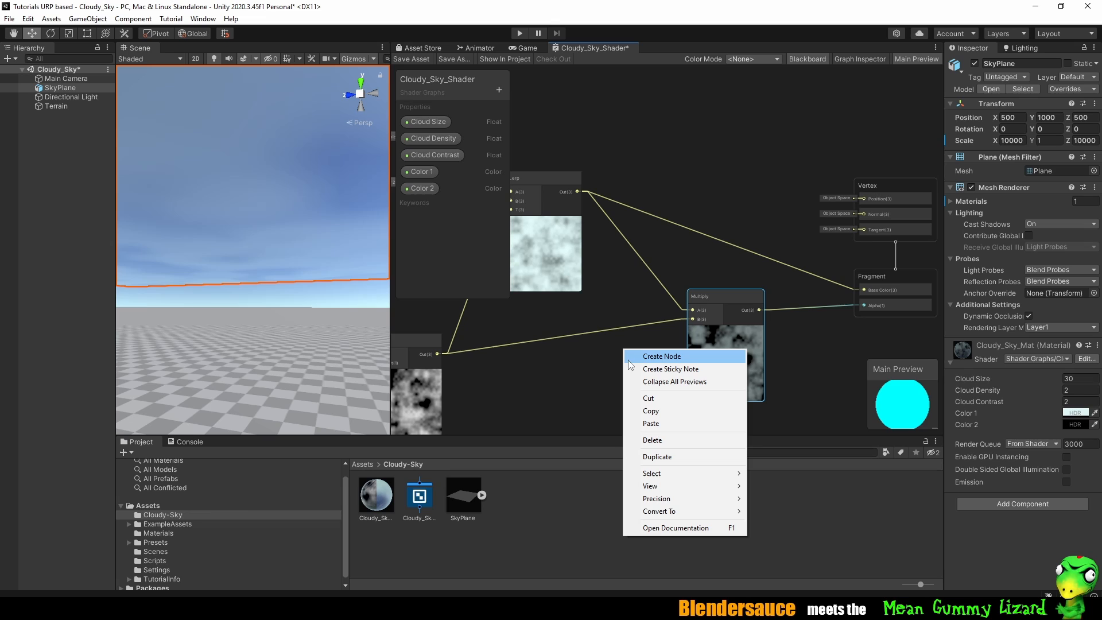
{"action": "left_click", "coordinate": [668, 358]}
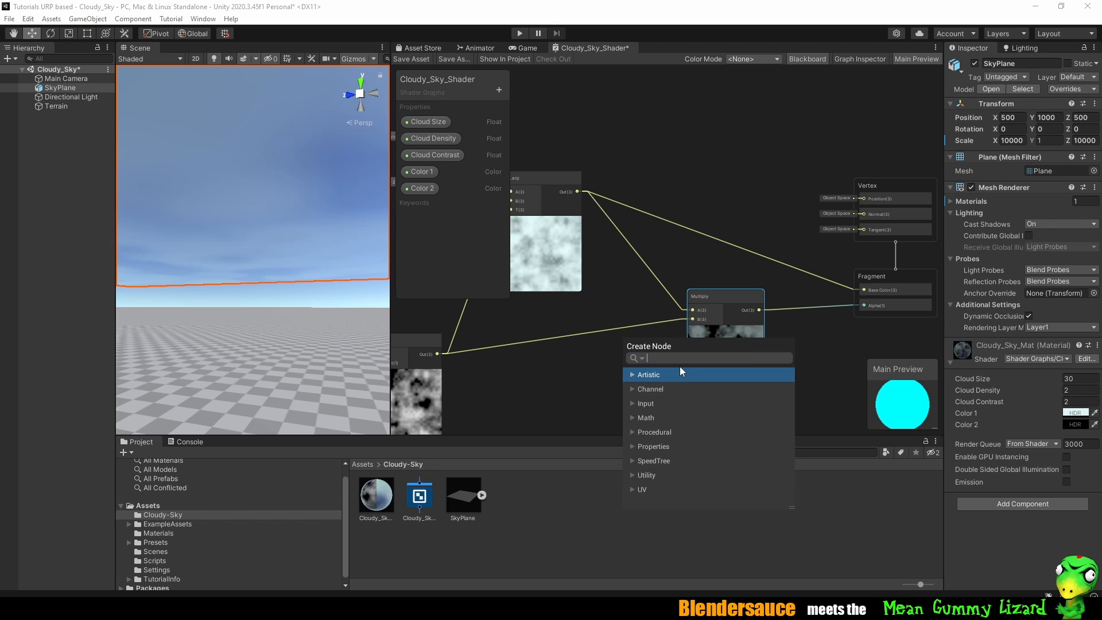
{"action": "type", "text": "coloer"}
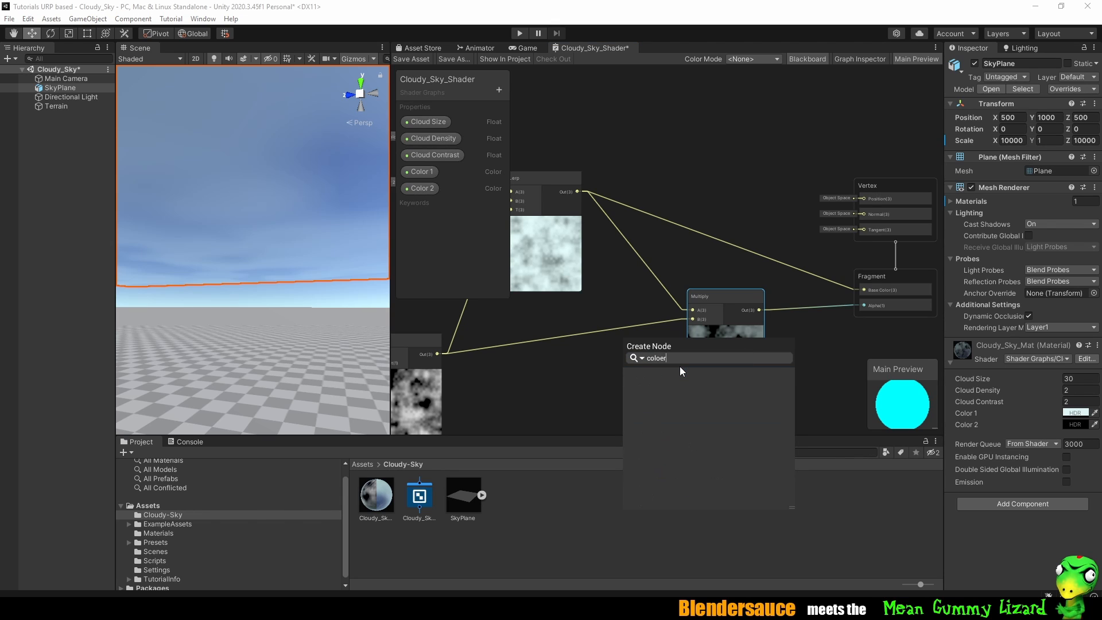
{"action": "key", "text": "BackSpace"}
{"action": "key", "text": "BackSpace"}
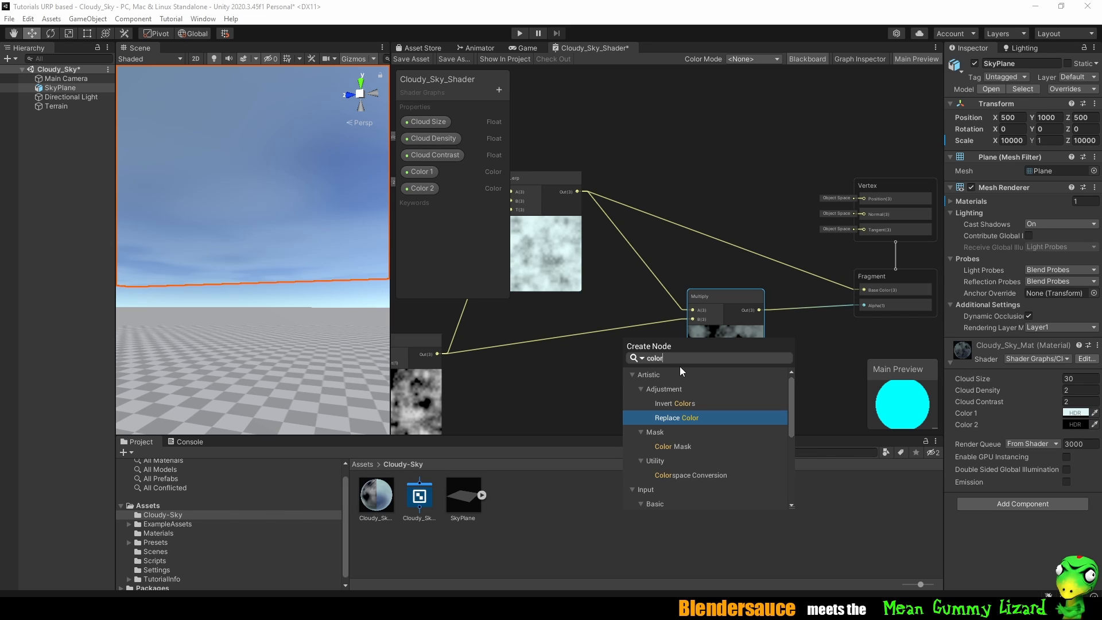
{"action": "scroll", "coordinate": [686, 435], "scroll_direction": "down", "scroll_amount": 2}
{"action": "left_click", "coordinate": [675, 483]}
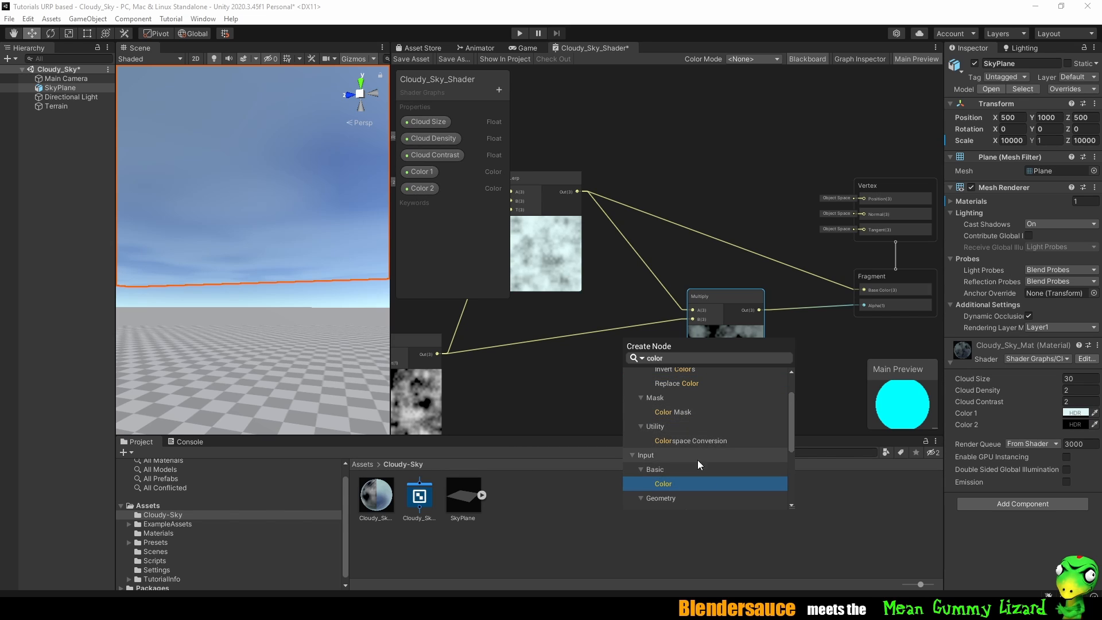
{"action": "double_click", "coordinate": [668, 480]}
{"action": "left_click_drag", "start_coordinate": [664, 367], "coordinate": [568, 349]}
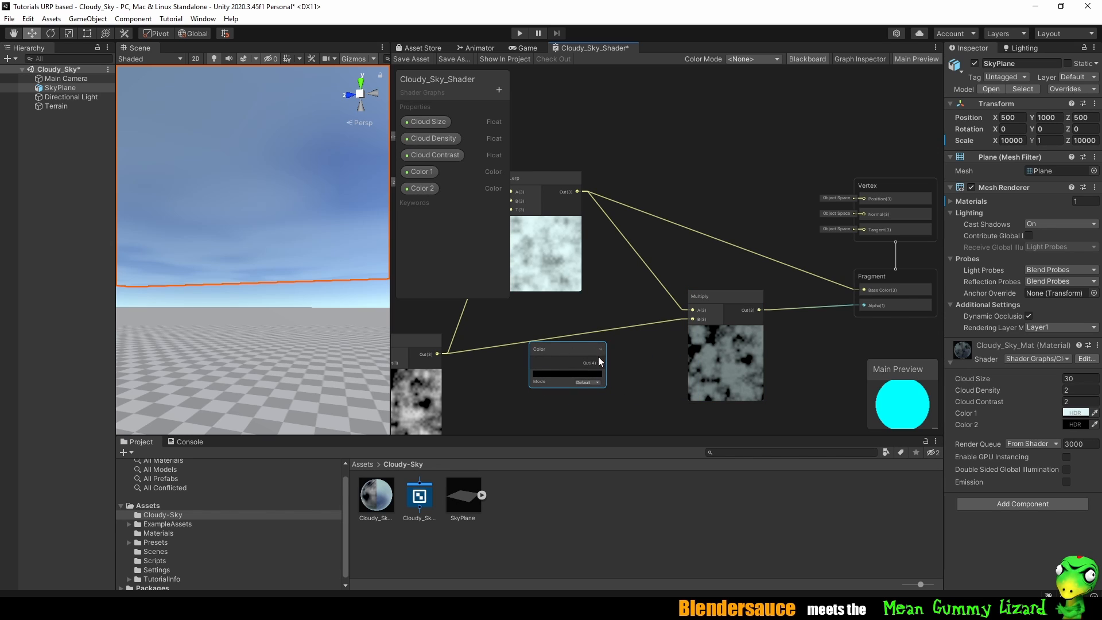
Connect the new Color node to Multiply input B in place of Contrast and set its color to white (FFFFFF).
{"action": "left_click_drag", "start_coordinate": [654, 335], "coordinate": [693, 319]}
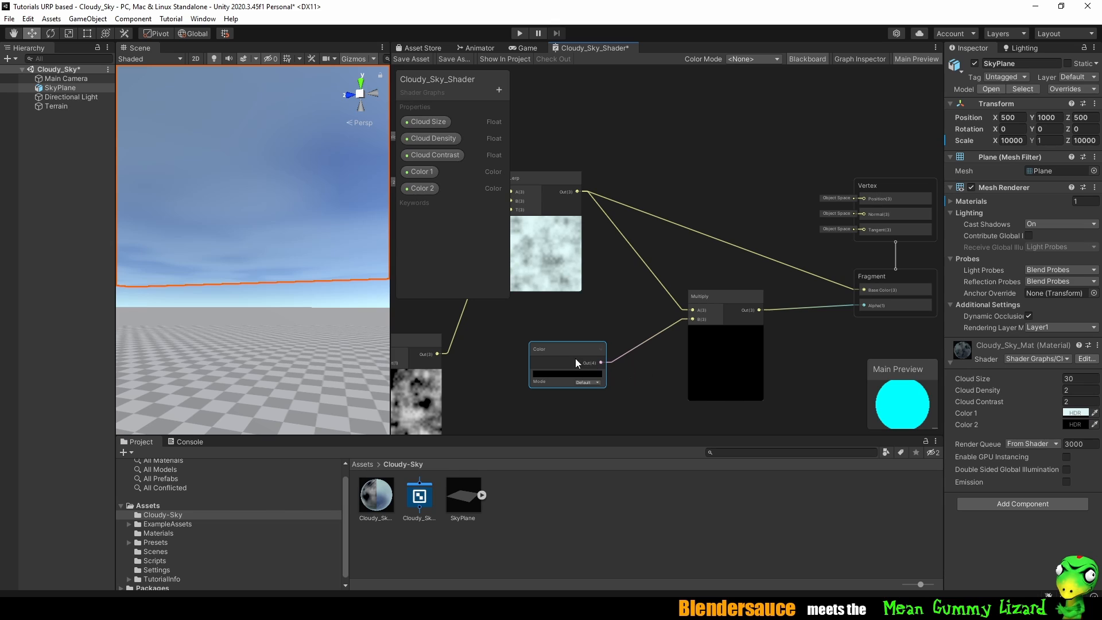
{"action": "left_click_drag", "start_coordinate": [574, 371], "coordinate": [601, 362]}
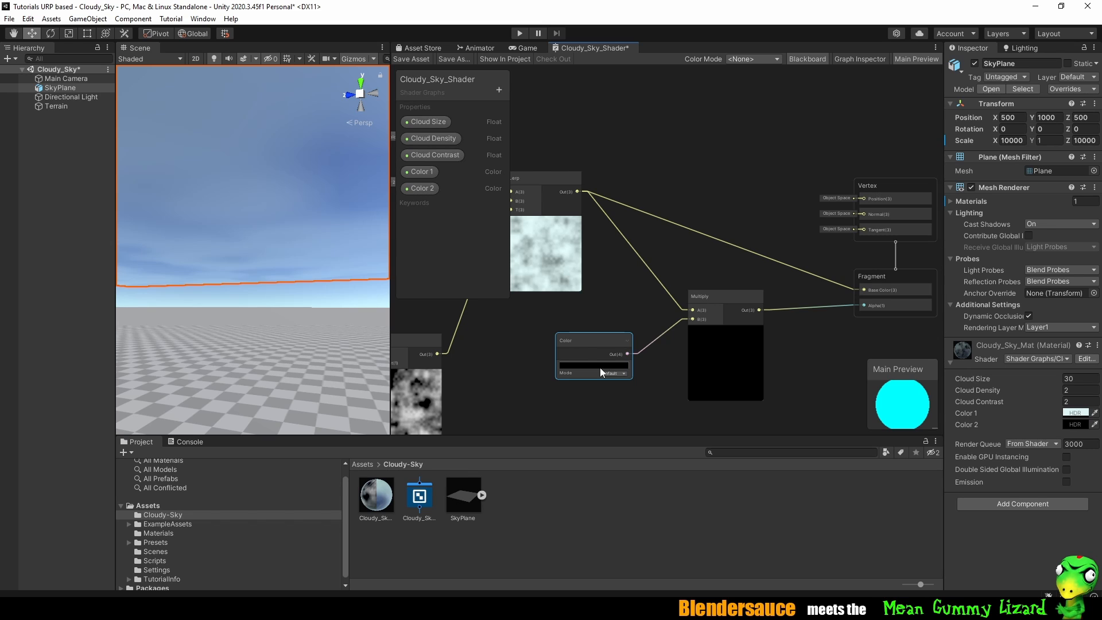
{"action": "right_click", "coordinate": [595, 336]}
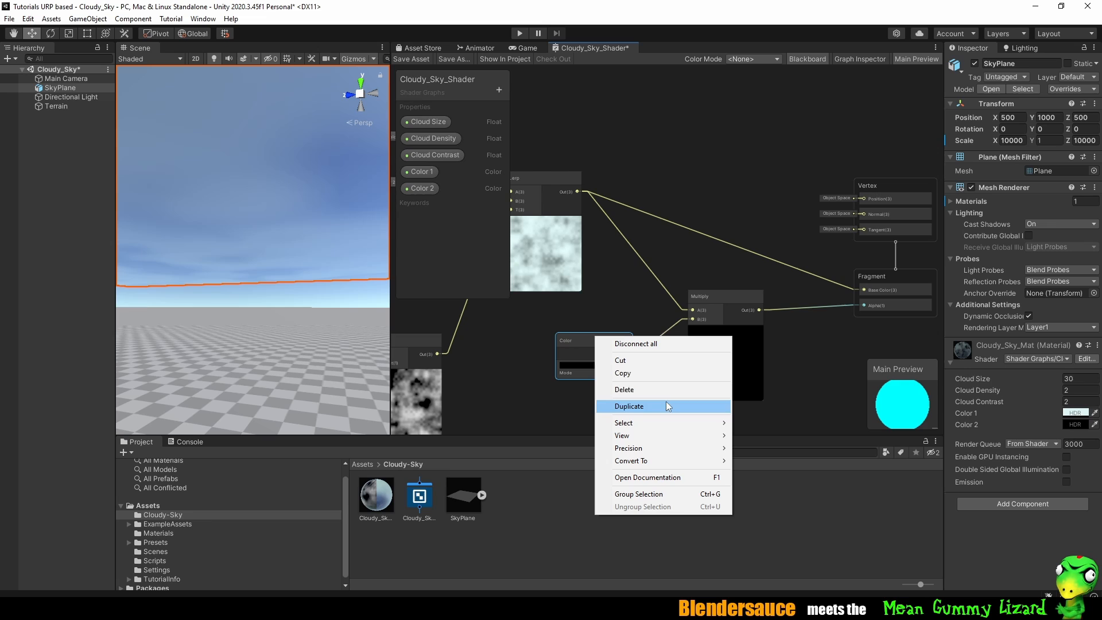
{"action": "left_click", "coordinate": [570, 366]}
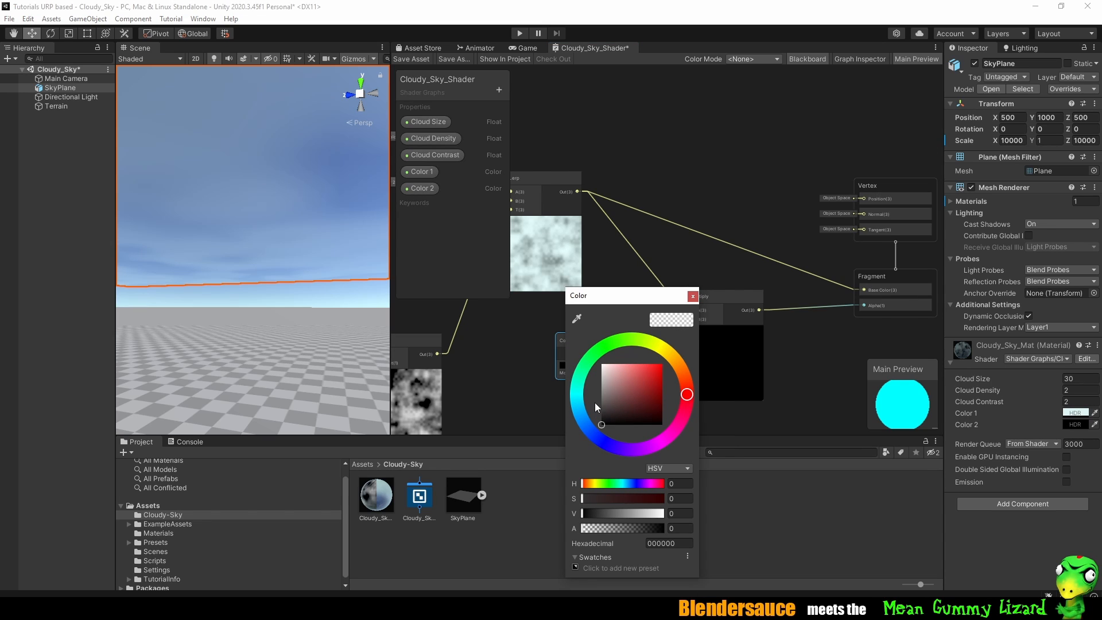
{"action": "left_click", "coordinate": [579, 391]}
{"action": "mouse_move", "coordinate": [612, 384]}
{"action": "left_mouse_down"}
{"action": "mouse_move", "coordinate": [600, 362]}
{"action": "mouse_move", "coordinate": [606, 407]}
{"action": "mouse_move", "coordinate": [602, 364]}
{"action": "left_mouse_up"}
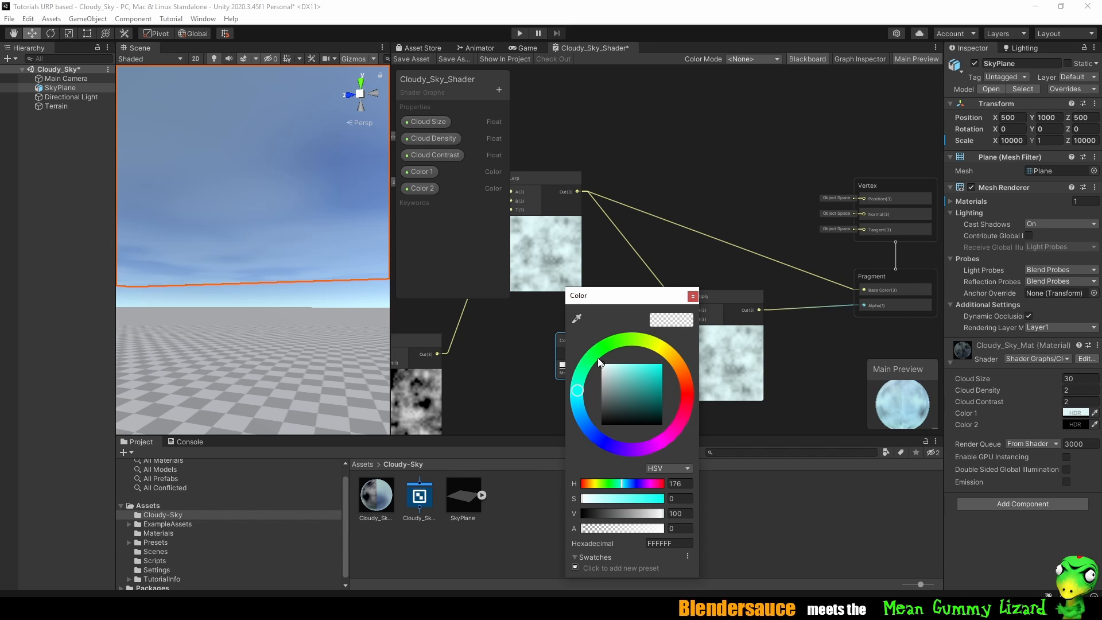
{"action": "left_click", "coordinate": [694, 296]}
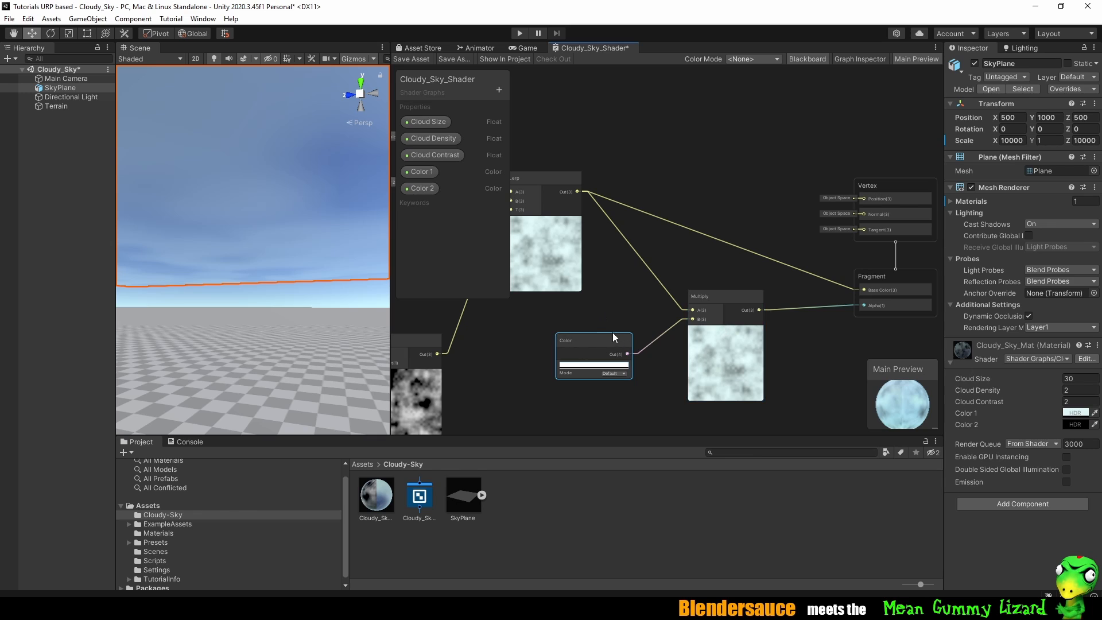
Convert the white Color node feeding Multiply input B to a property and reposition its node slightly.
{"action": "right_click", "coordinate": [597, 337]}
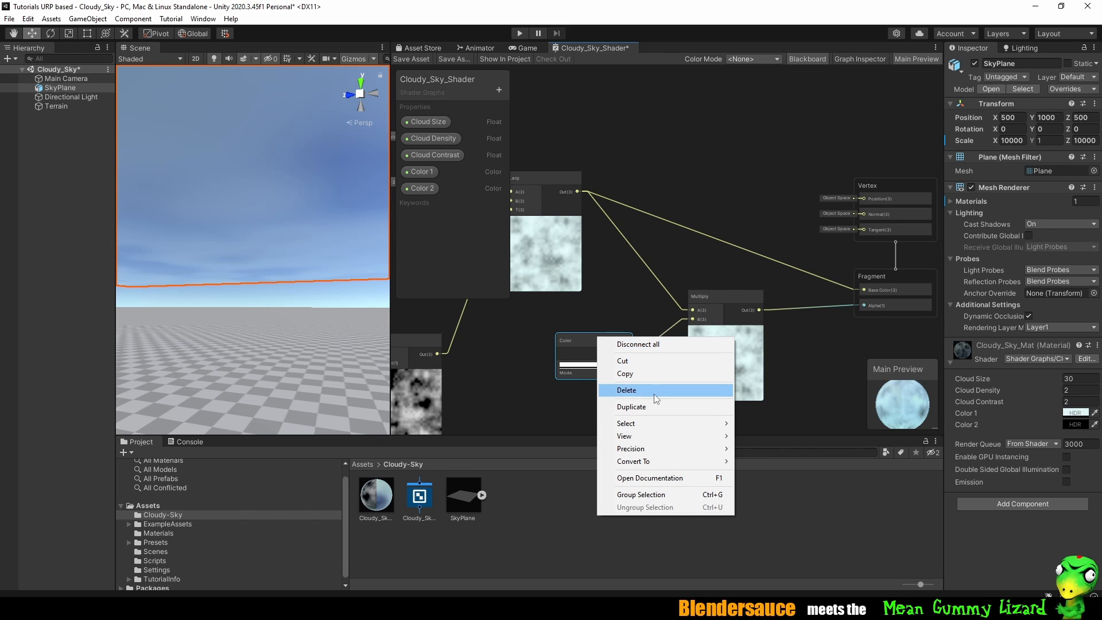
{"action": "mouse_move", "coordinate": [646, 461]}
{"action": "left_click", "coordinate": [757, 488]}
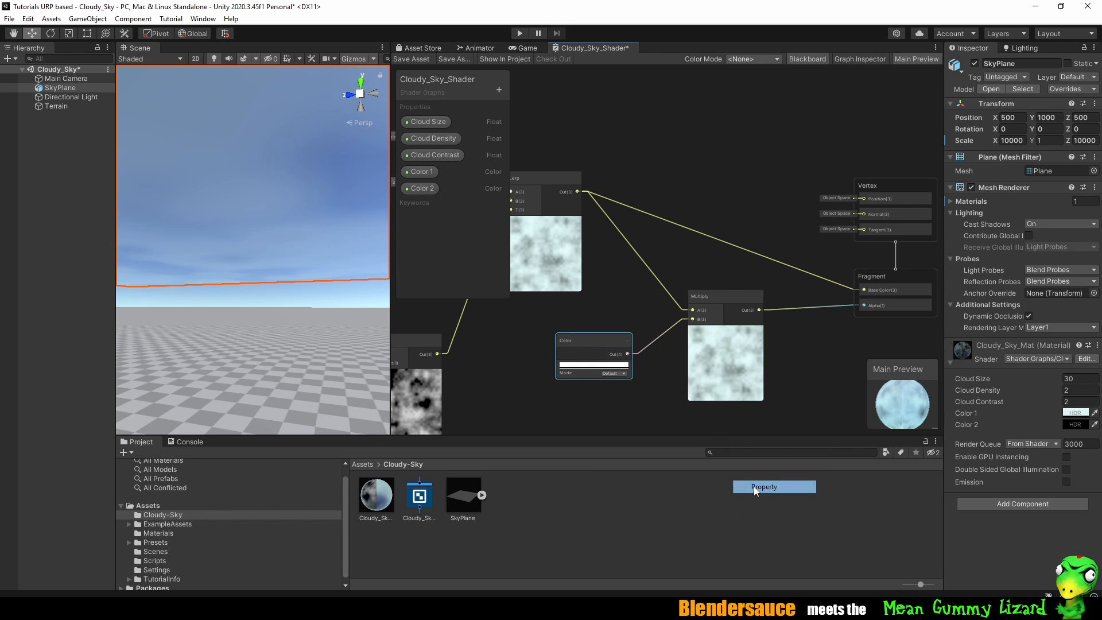
{"action": "left_click_drag", "start_coordinate": [577, 340], "coordinate": [591, 335]}
Rename the new Color property in the Blackboard to "Alpha" and save the shader graph.
{"action": "left_click", "coordinate": [423, 205]}
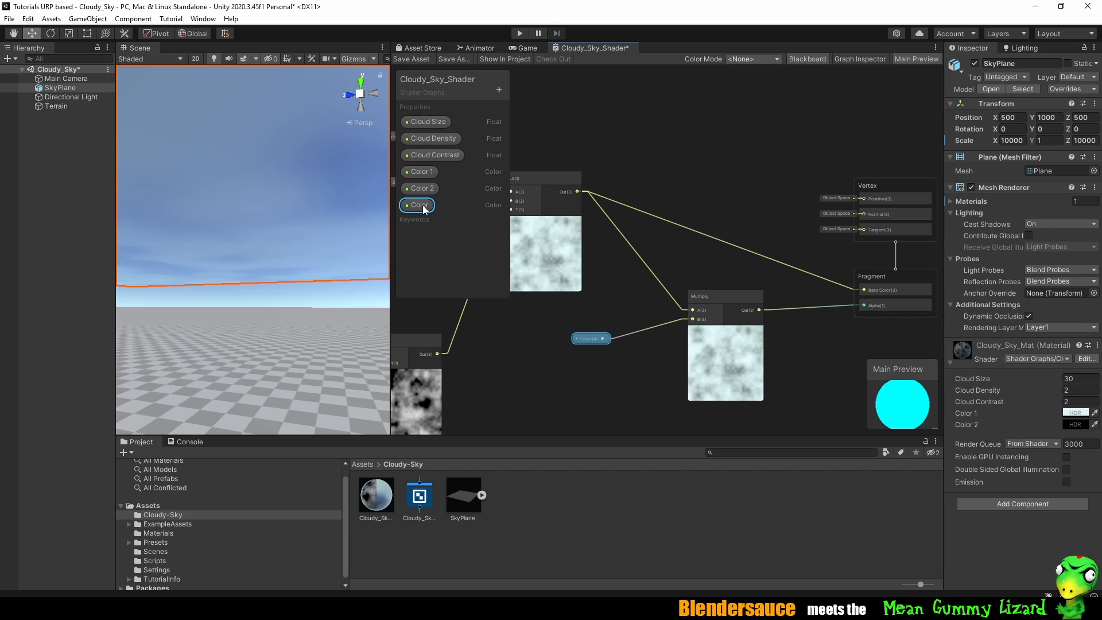
{"action": "right_click", "coordinate": [422, 205]}
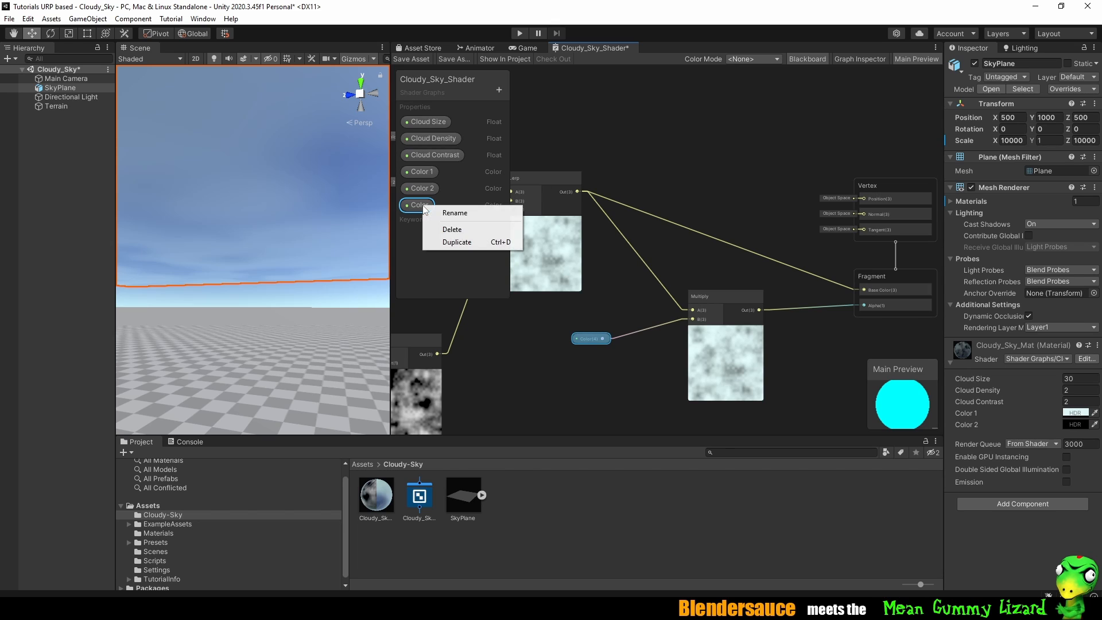
{"action": "left_click", "coordinate": [443, 211]}
{"action": "type", "text": "A"}
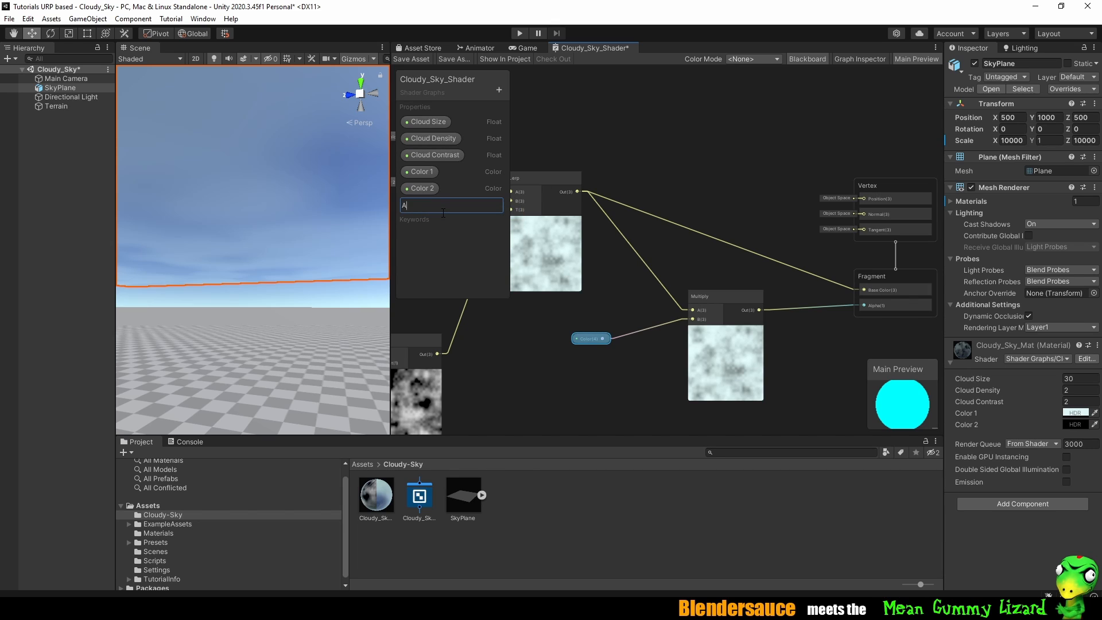
{"action": "type", "text": "lpha"}
{"action": "key", "text": "Return"}
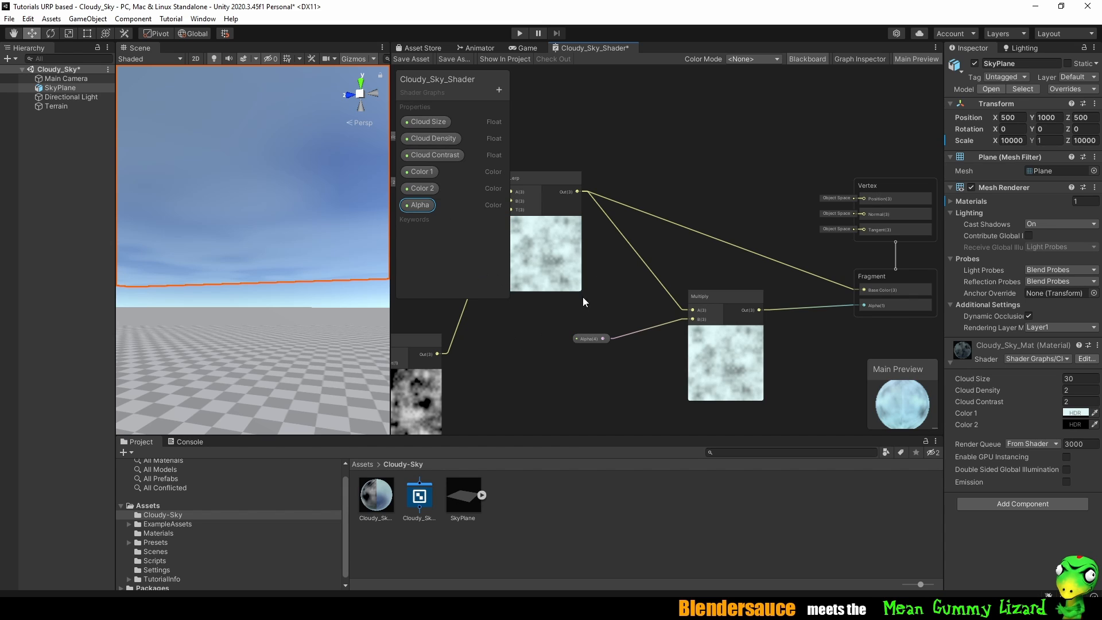
{"action": "left_click", "coordinate": [408, 58]}
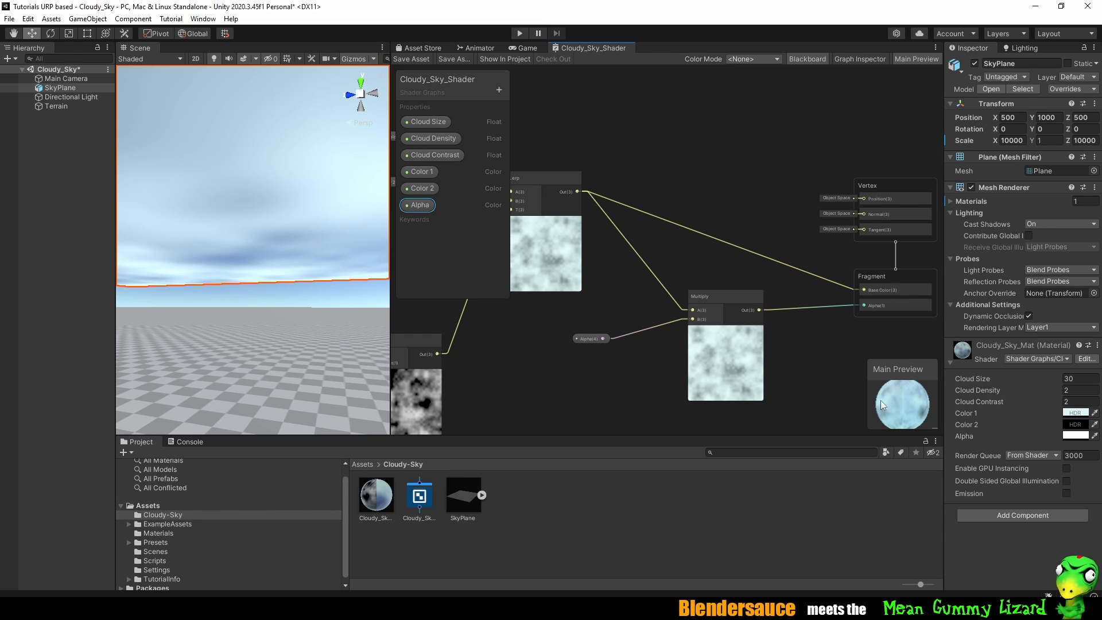
Set the sky material's Alpha color to a light grey with saturation about 2 and value about 77.
{"action": "left_click", "coordinate": [1073, 436]}
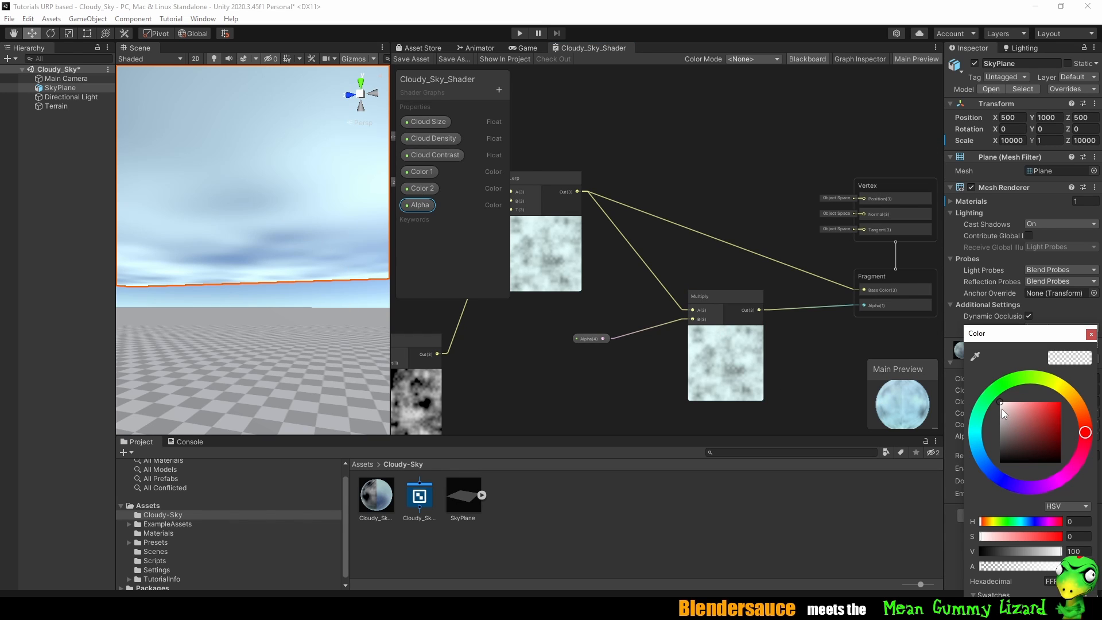
{"action": "mouse_move", "coordinate": [1001, 409]}
{"action": "left_mouse_down"}
{"action": "mouse_move", "coordinate": [1001, 431]}
{"action": "mouse_move", "coordinate": [1046, 425]}
{"action": "mouse_move", "coordinate": [1049, 411]}
{"action": "mouse_move", "coordinate": [1010, 449]}
{"action": "mouse_move", "coordinate": [980, 387]}
{"action": "mouse_move", "coordinate": [982, 437]}
{"action": "mouse_move", "coordinate": [959, 391]}
{"action": "mouse_move", "coordinate": [965, 416]}
{"action": "mouse_move", "coordinate": [1008, 418]}
{"action": "mouse_move", "coordinate": [1010, 446]}
{"action": "mouse_move", "coordinate": [991, 415]}
{"action": "mouse_move", "coordinate": [1002, 418]}
{"action": "left_mouse_up"}
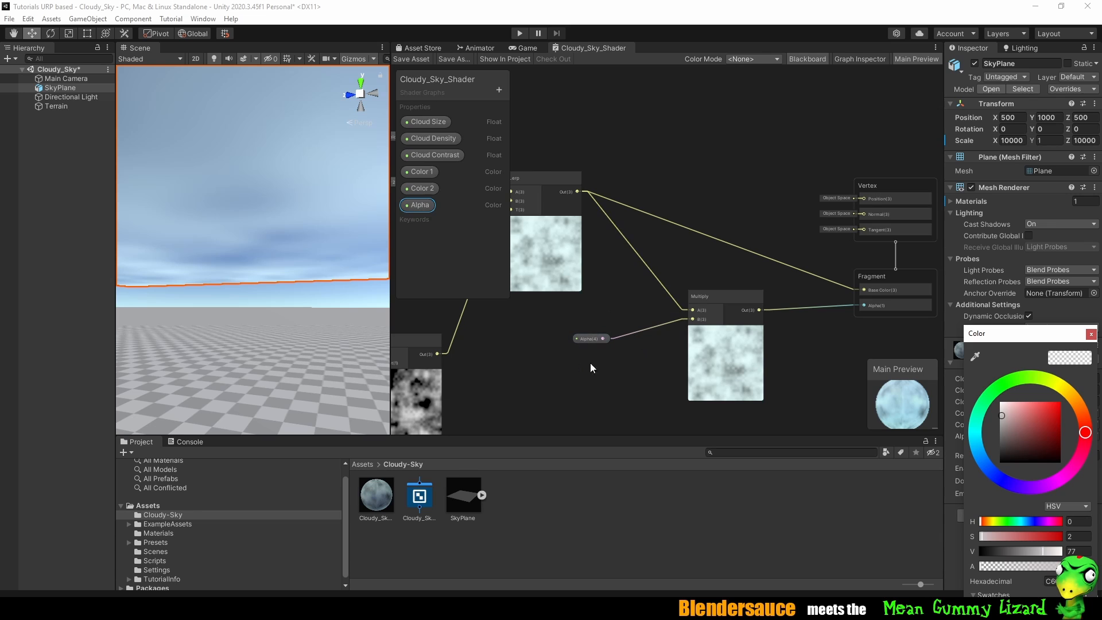
Connect the Contrast output to the Fragment's Alpha input, move the Multiply and Alpha nodes lower, and save the shader graph.
{"action": "middle_click_drag", "start_coordinate": [612, 260], "coordinate": [658, 240]}
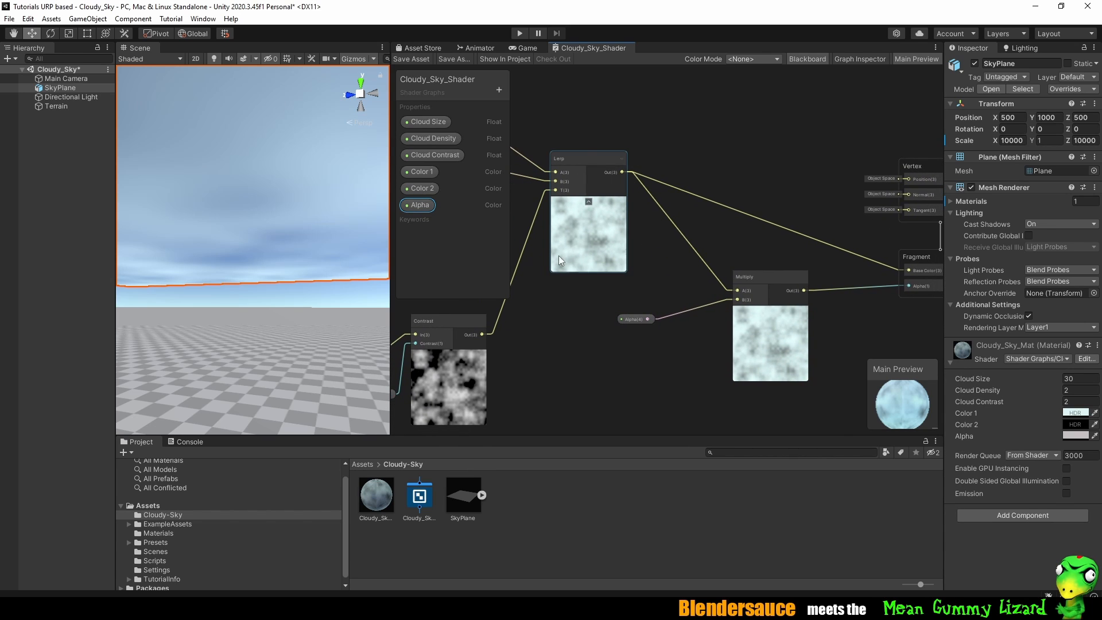
{"action": "left_click_drag", "start_coordinate": [483, 335], "coordinate": [846, 285]}
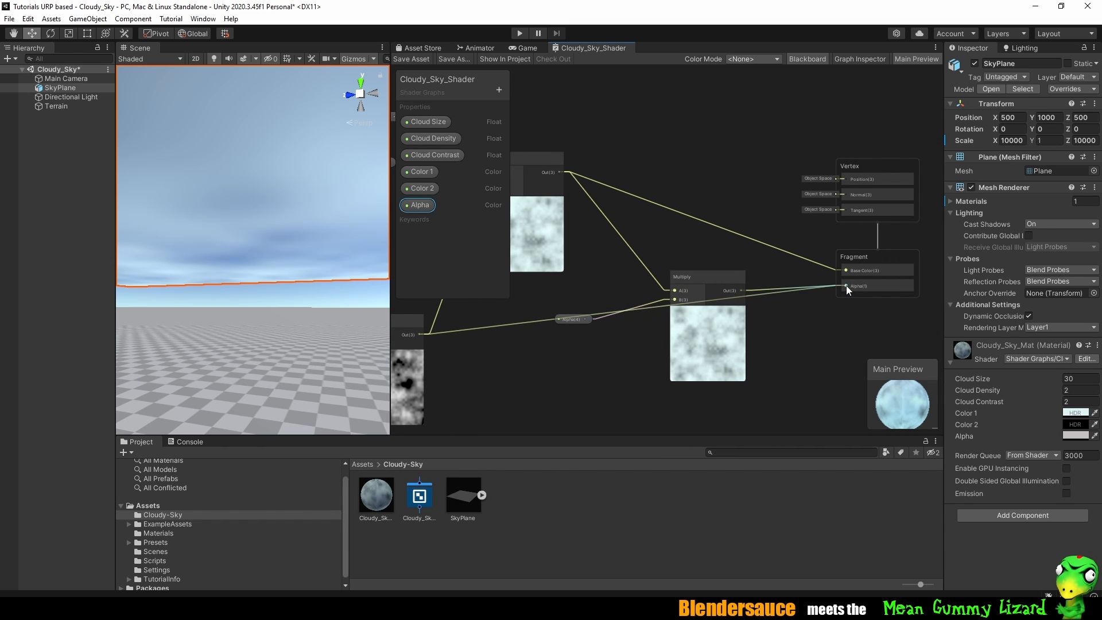
{"action": "left_click_drag", "start_coordinate": [712, 277], "coordinate": [718, 334]}
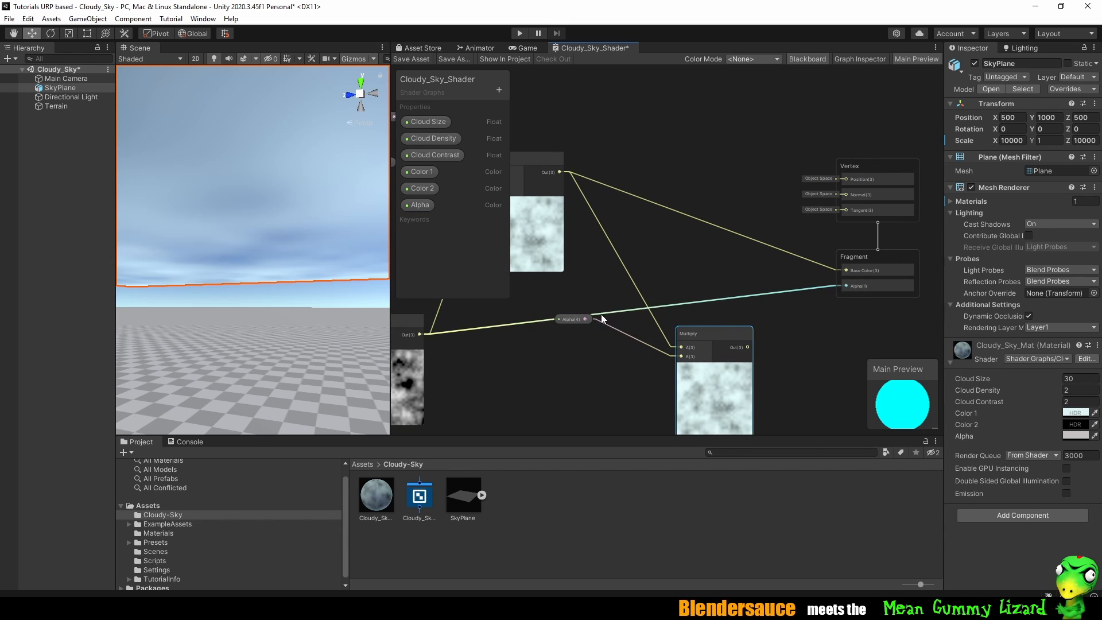
{"action": "left_click_drag", "start_coordinate": [572, 322], "coordinate": [565, 351]}
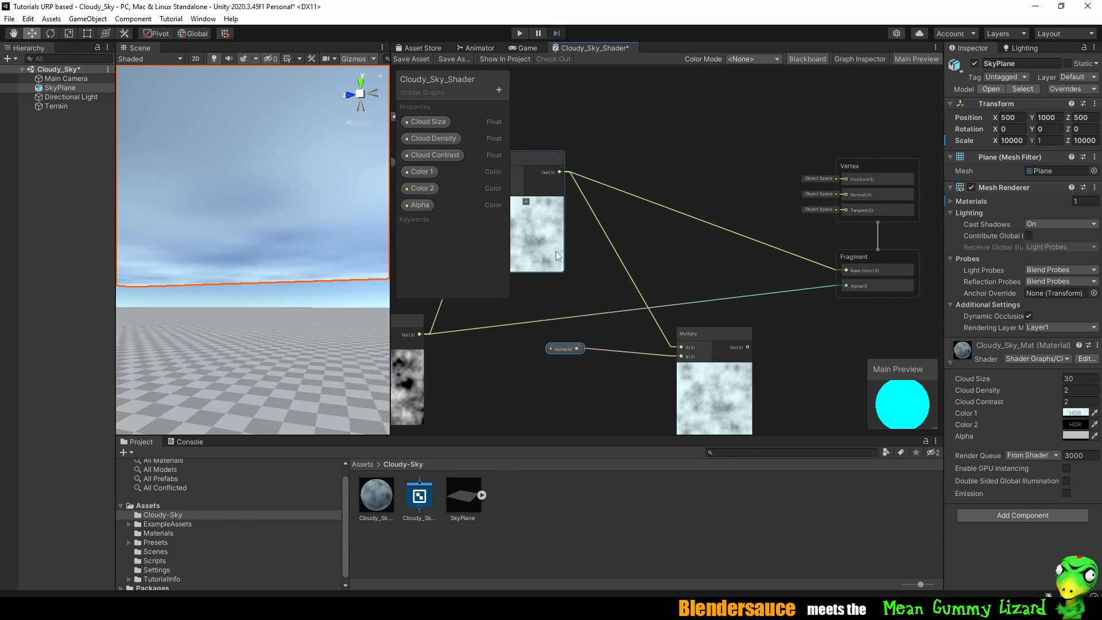
{"action": "left_click", "coordinate": [408, 56]}
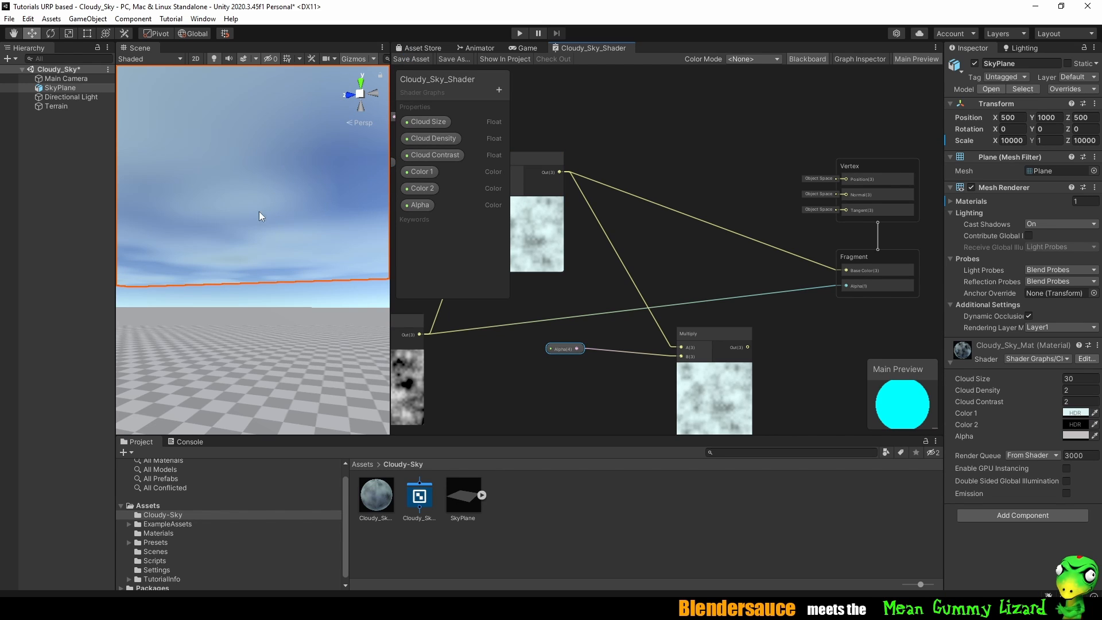
{"action": "right_click_drag", "start_coordinate": [260, 216], "coordinate": [282, 210]}
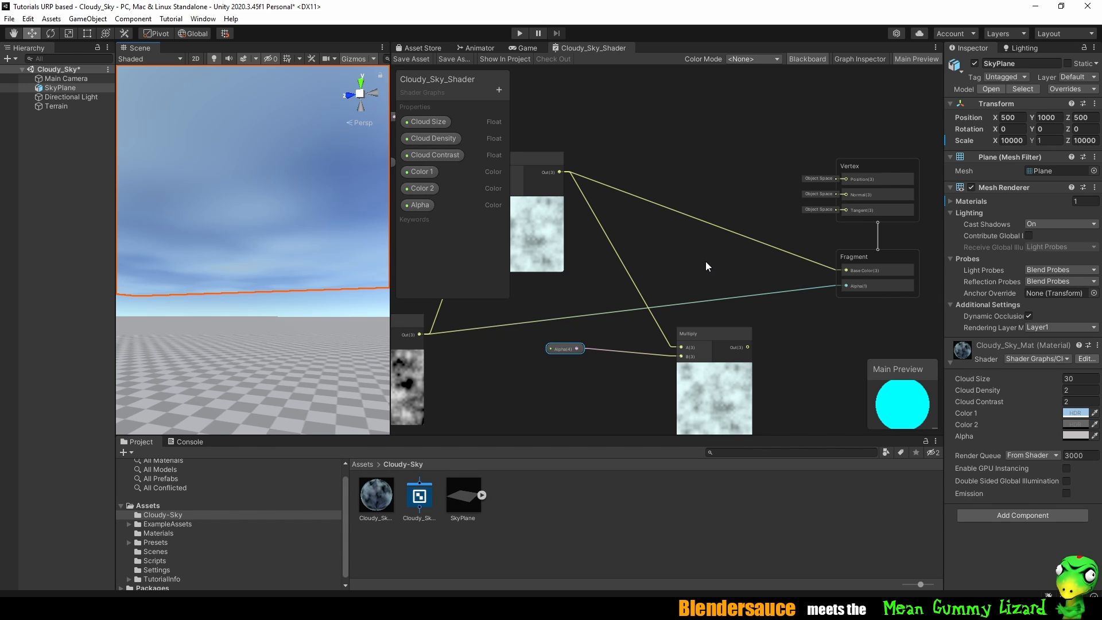
Add a Tiling And Offset node before the Simple Noise node at the start of the graph.
{"action": "middle_click_drag", "start_coordinate": [636, 167], "coordinate": [767, 135]}
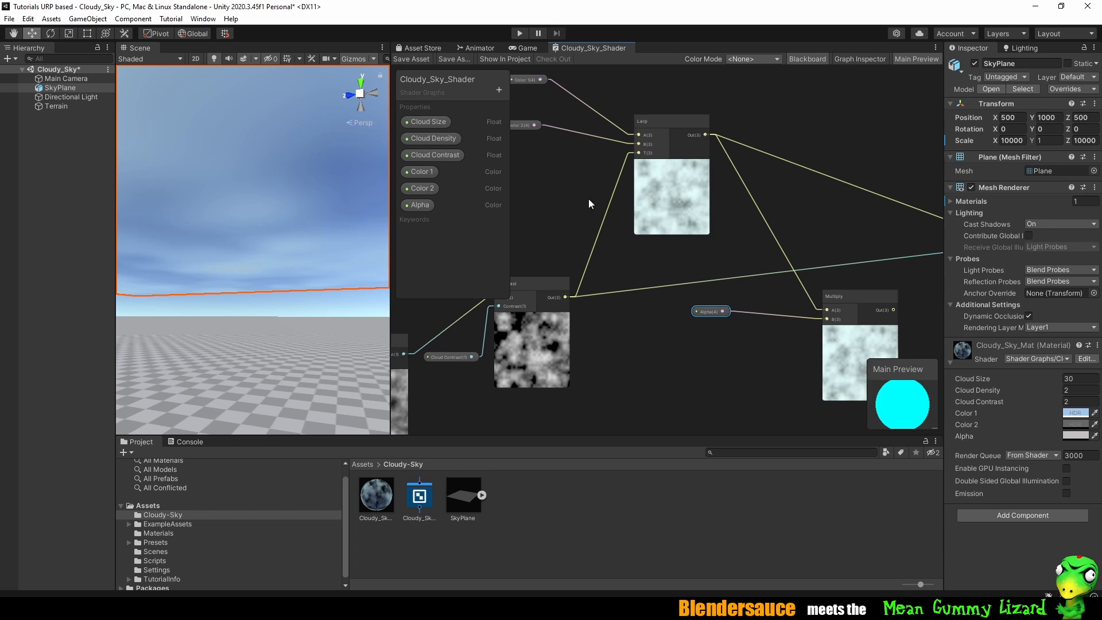
{"action": "middle_click_drag", "start_coordinate": [588, 198], "coordinate": [732, 243]}
{"action": "middle_click_drag", "start_coordinate": [714, 172], "coordinate": [787, 164]}
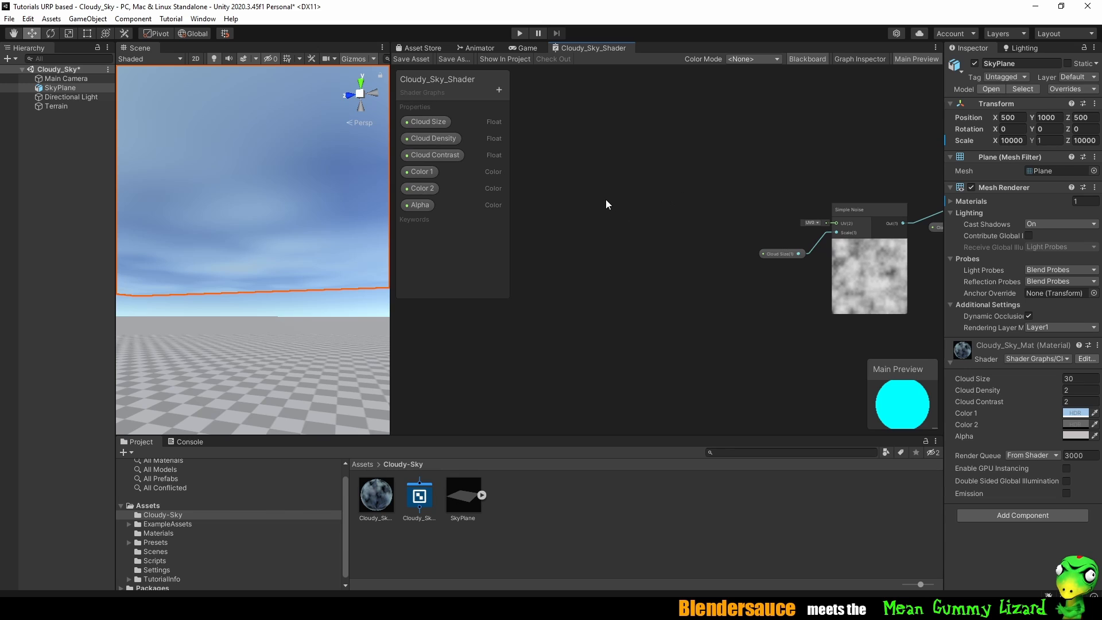
{"action": "middle_click_drag", "start_coordinate": [601, 194], "coordinate": [643, 197]}
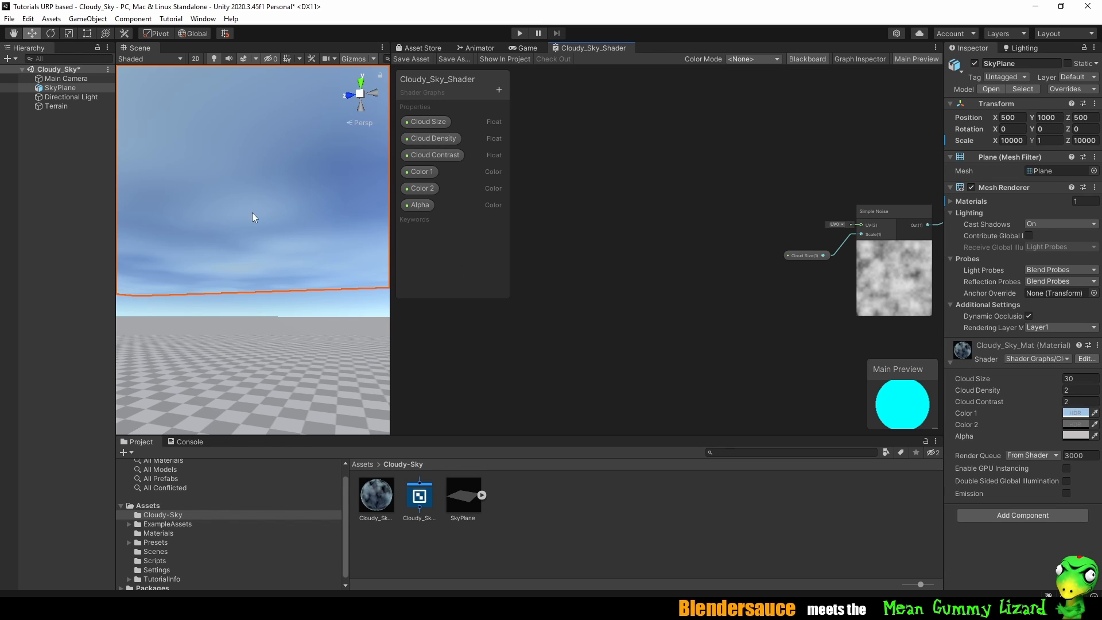
{"action": "right_click", "coordinate": [667, 203]}
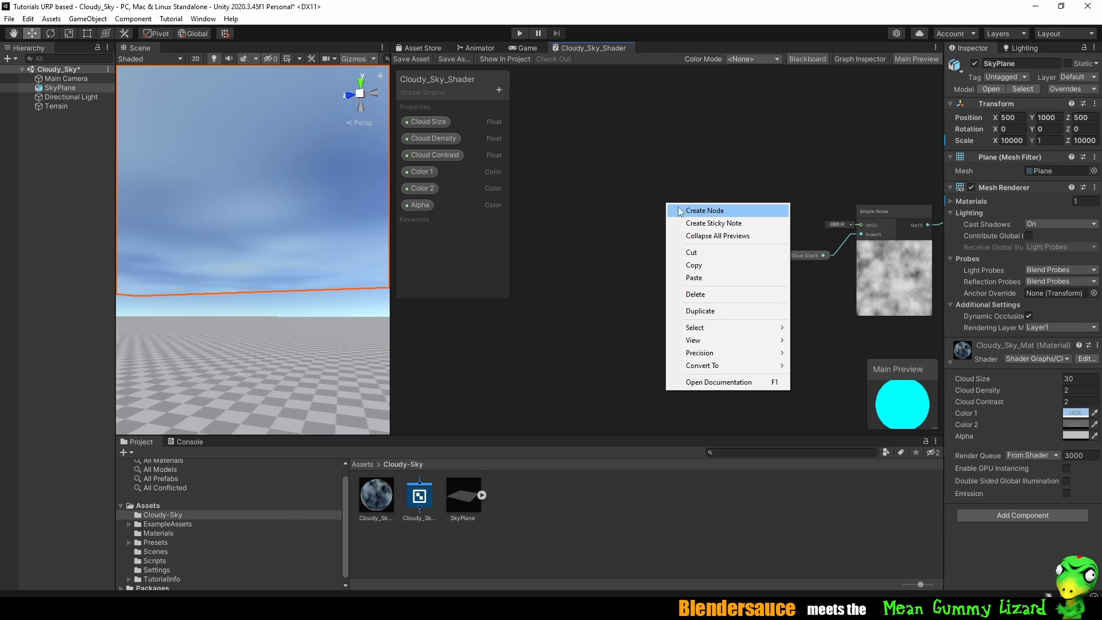
{"action": "left_click", "coordinate": [692, 210]}
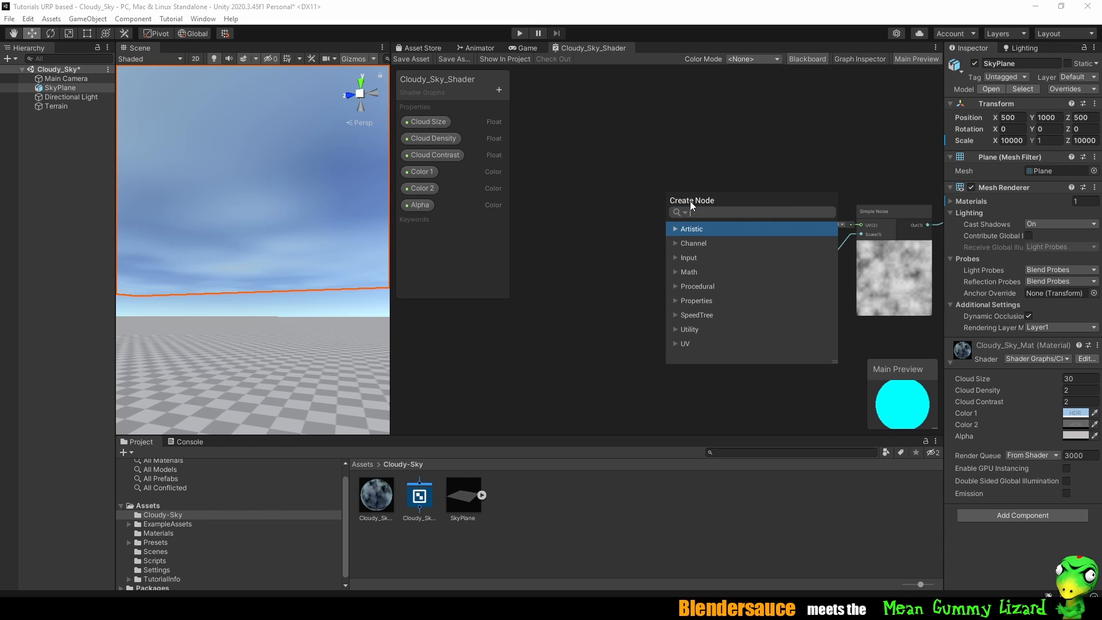
{"action": "type", "text": "tiling"}
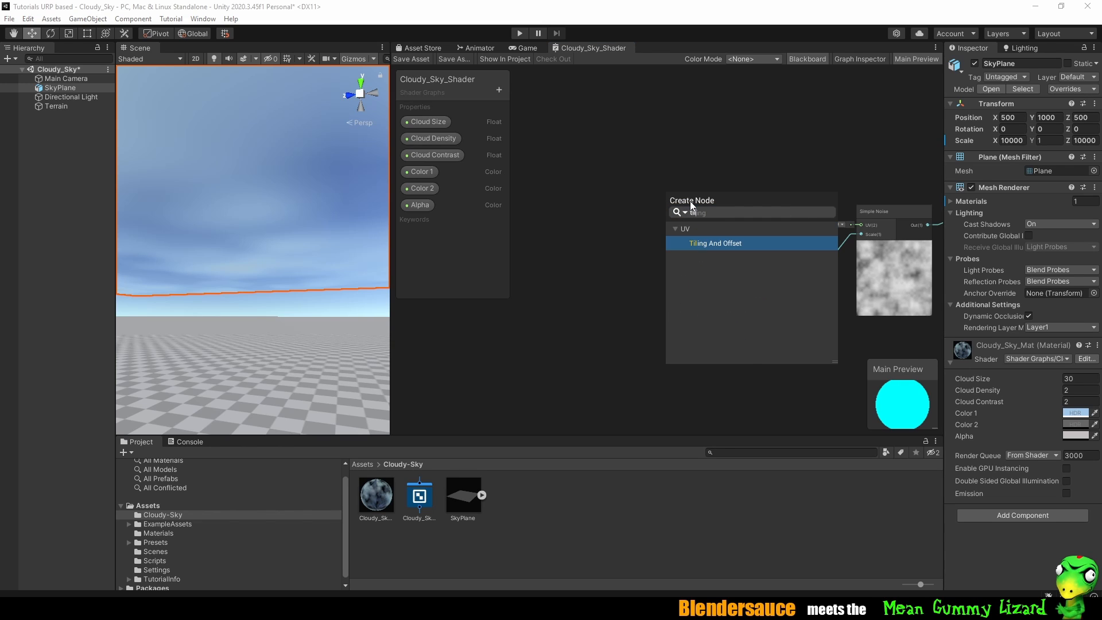
{"action": "key", "text": "Return"}
{"action": "left_click_drag", "start_coordinate": [694, 216], "coordinate": [707, 192]}
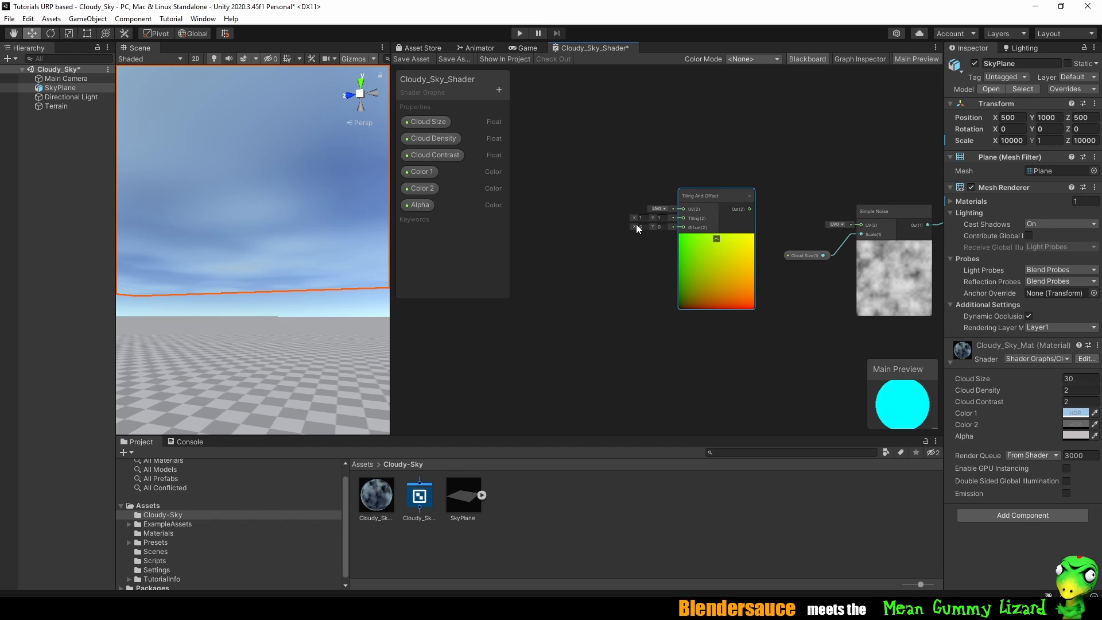
Add a Time node and place it below and well before the Tiling And Offset node.
{"action": "middle_click_drag", "start_coordinate": [553, 285], "coordinate": [628, 248]}
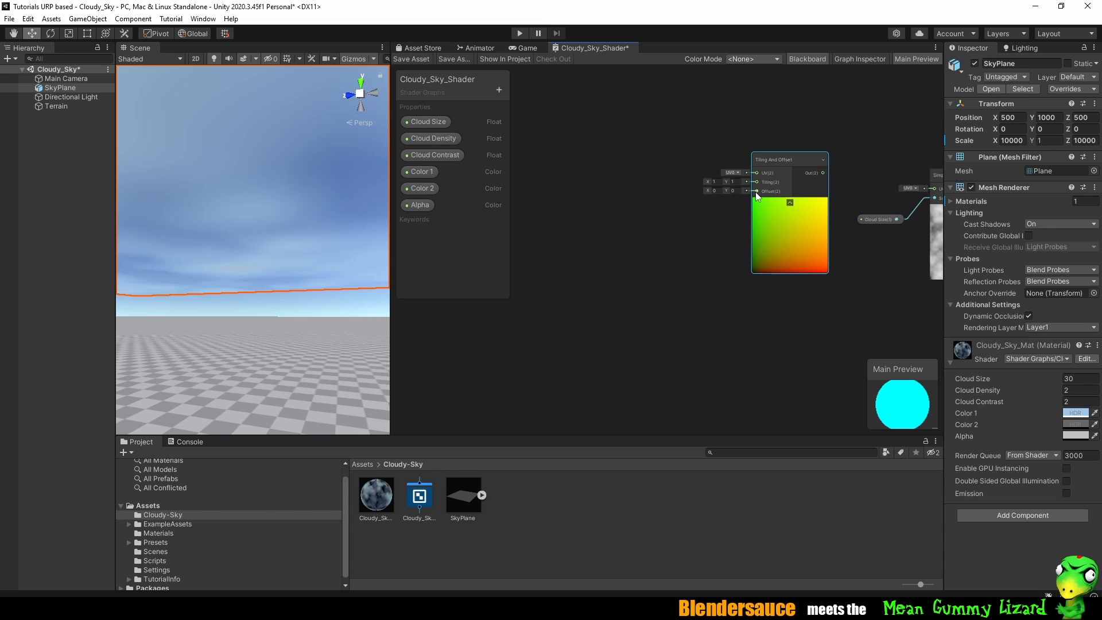
{"action": "middle_click_drag", "start_coordinate": [667, 260], "coordinate": [690, 255]}
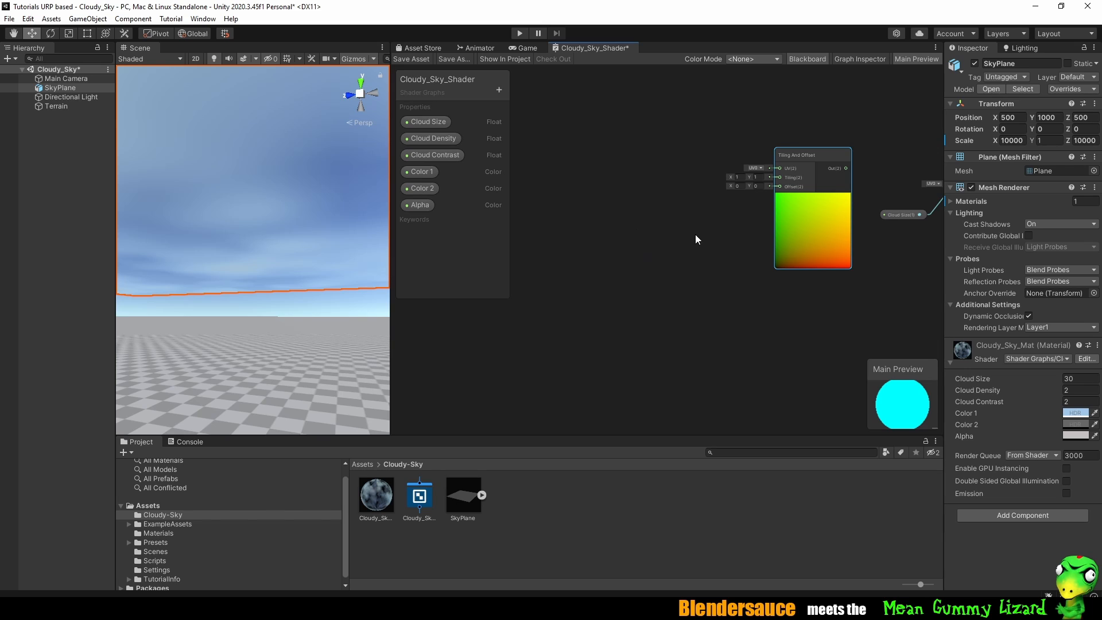
{"action": "right_click", "coordinate": [632, 227]}
{"action": "left_click", "coordinate": [646, 230]}
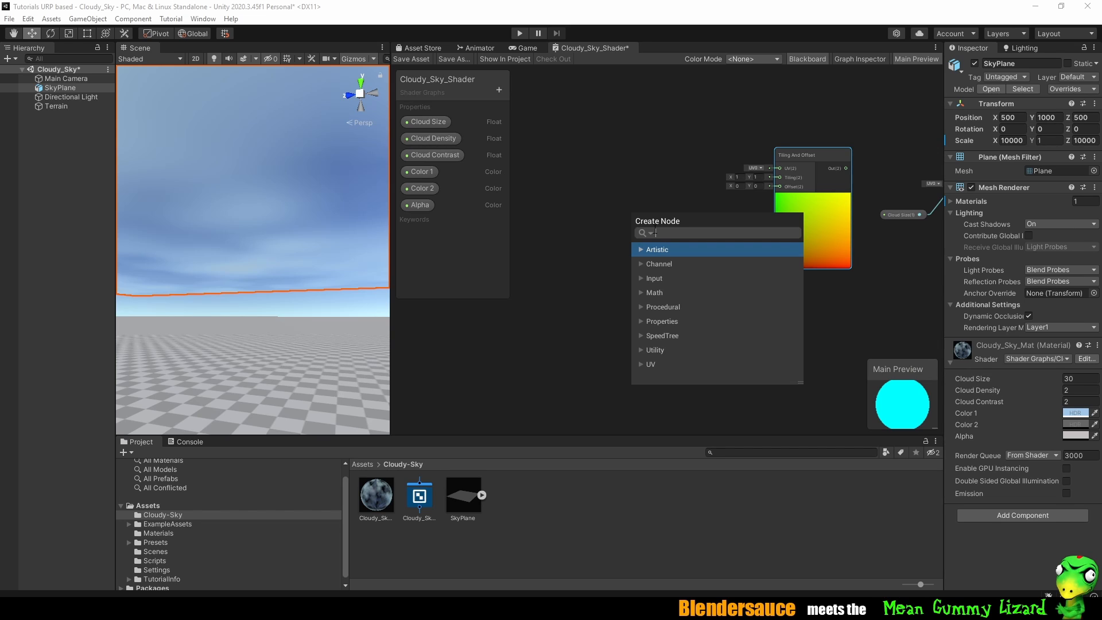
{"action": "type", "text": "time"}
{"action": "key", "text": "Return"}
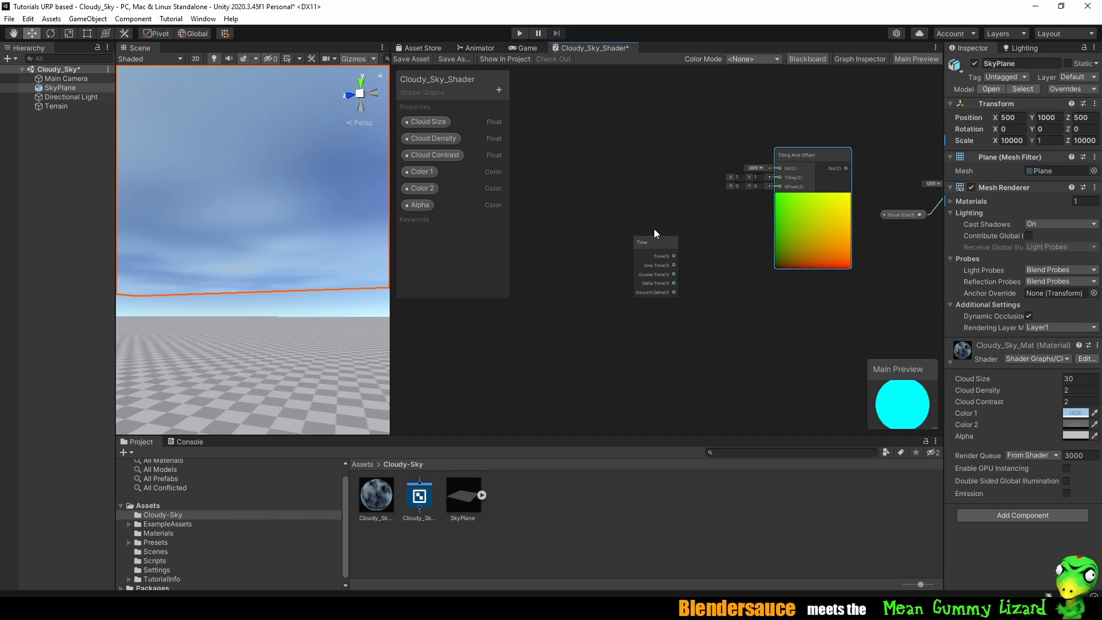
{"action": "left_click_drag", "start_coordinate": [657, 245], "coordinate": [568, 291]}
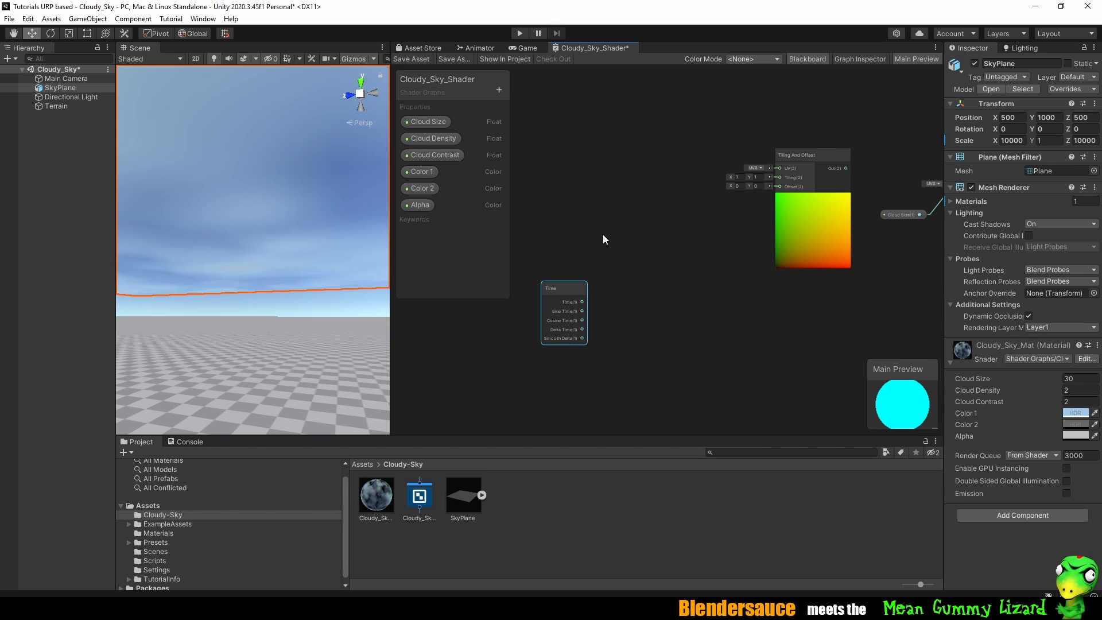
Create a Float property named "Cloud Speed" and place its node in the graph just above the Time node.
{"action": "left_click", "coordinate": [500, 90]}
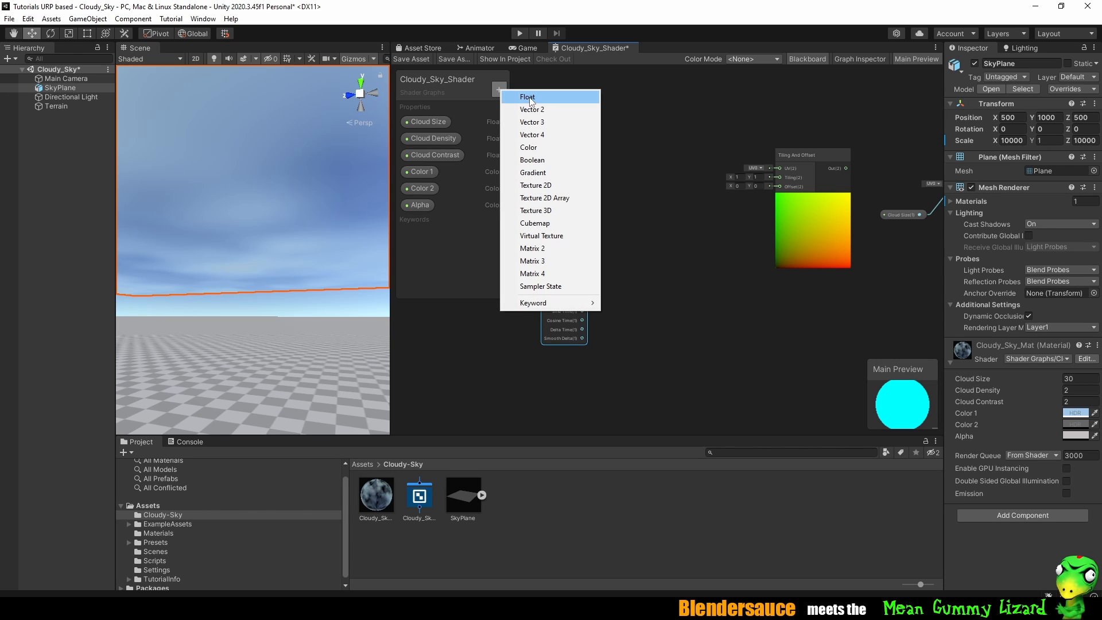
{"action": "left_click", "coordinate": [527, 97]}
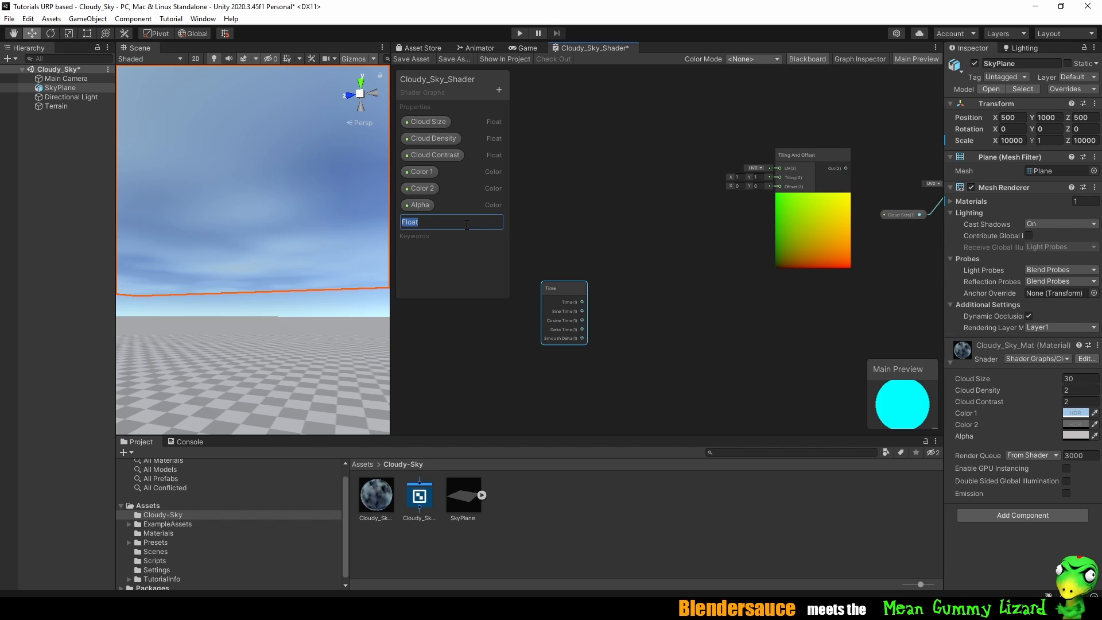
{"action": "type", "text": "Cloud"}
{"action": "type", "text": "Speed"}
{"action": "key", "text": "Return"}
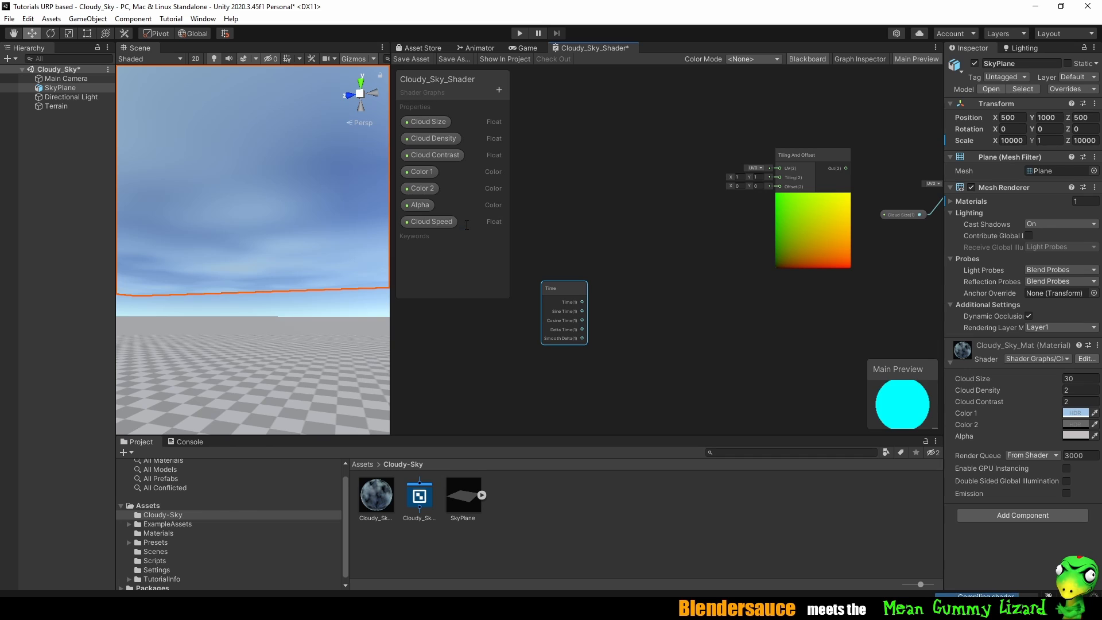
{"action": "left_click", "coordinate": [432, 221]}
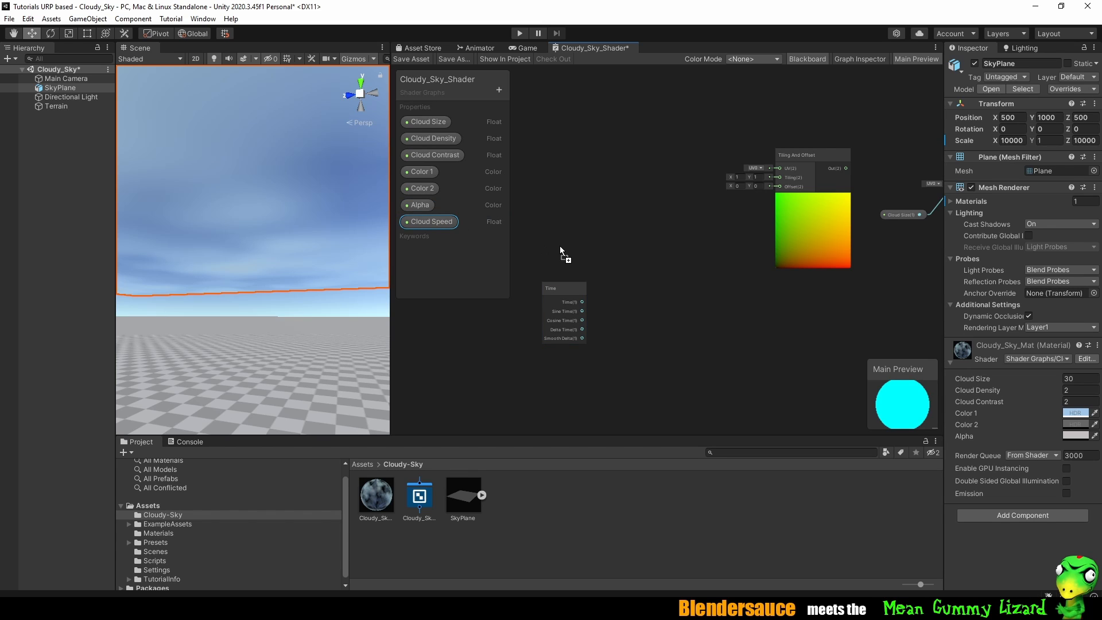
{"action": "left_click_drag", "start_coordinate": [560, 245], "coordinate": [559, 245]}
Add a Multiply node and connect Cloud Speed to its A input and the Time output to its B input.
{"action": "middle_click_drag", "start_coordinate": [655, 268], "coordinate": [625, 275]}
{"action": "right_click", "coordinate": [636, 261]}
{"action": "left_click", "coordinate": [660, 266]}
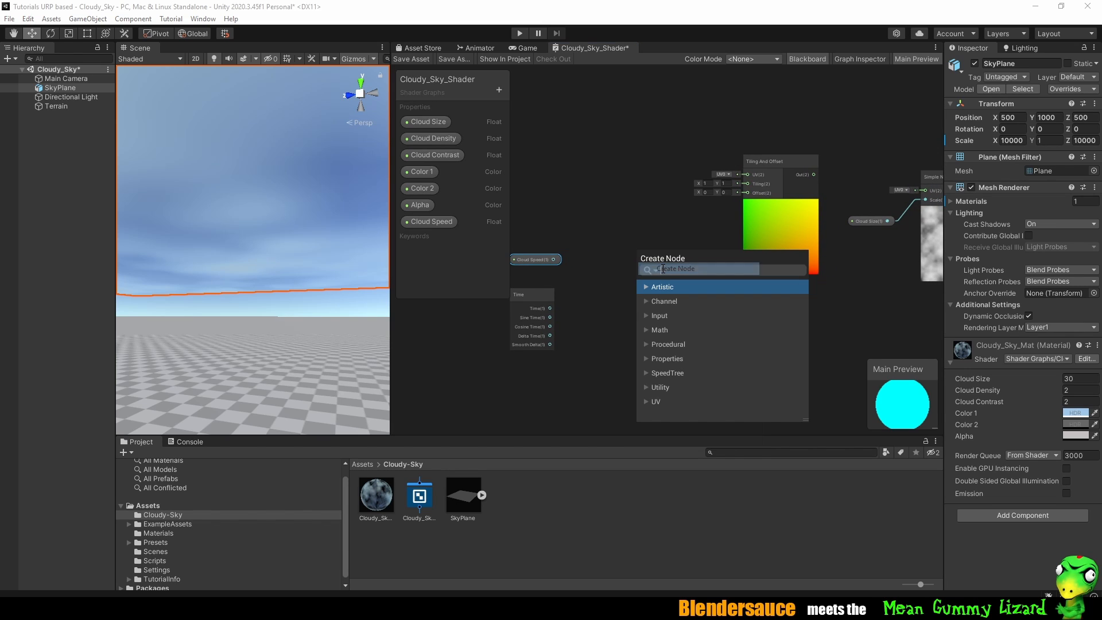
{"action": "type", "text": "time"}
{"action": "key", "text": "Escape"}
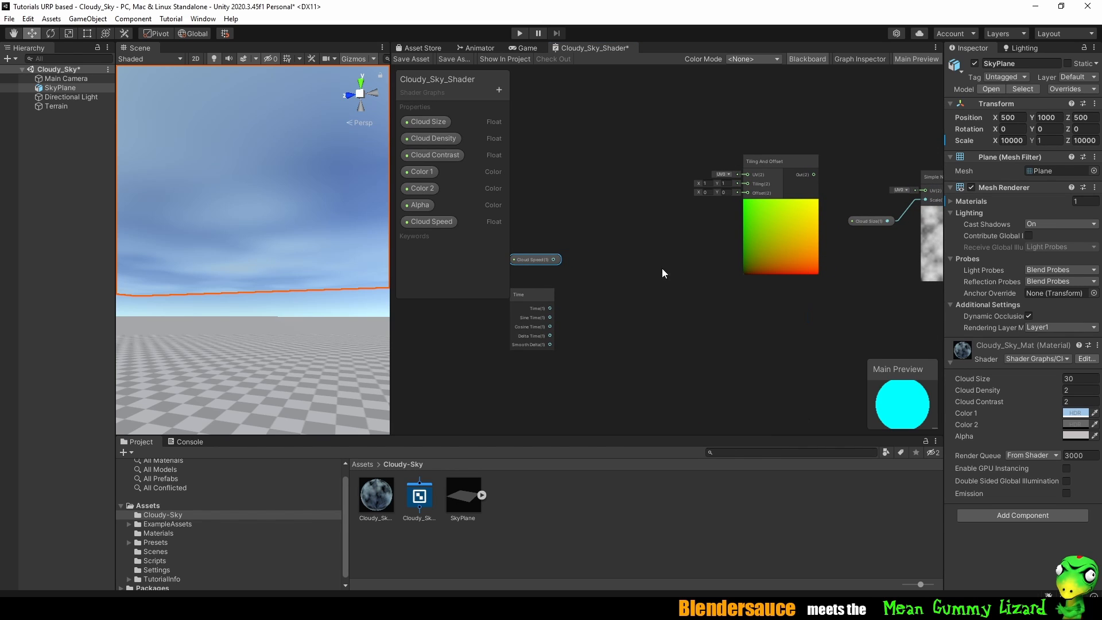
{"action": "left_click_drag", "start_coordinate": [667, 281], "coordinate": [636, 260]}
{"action": "left_click_drag", "start_coordinate": [554, 259], "coordinate": [612, 269]}
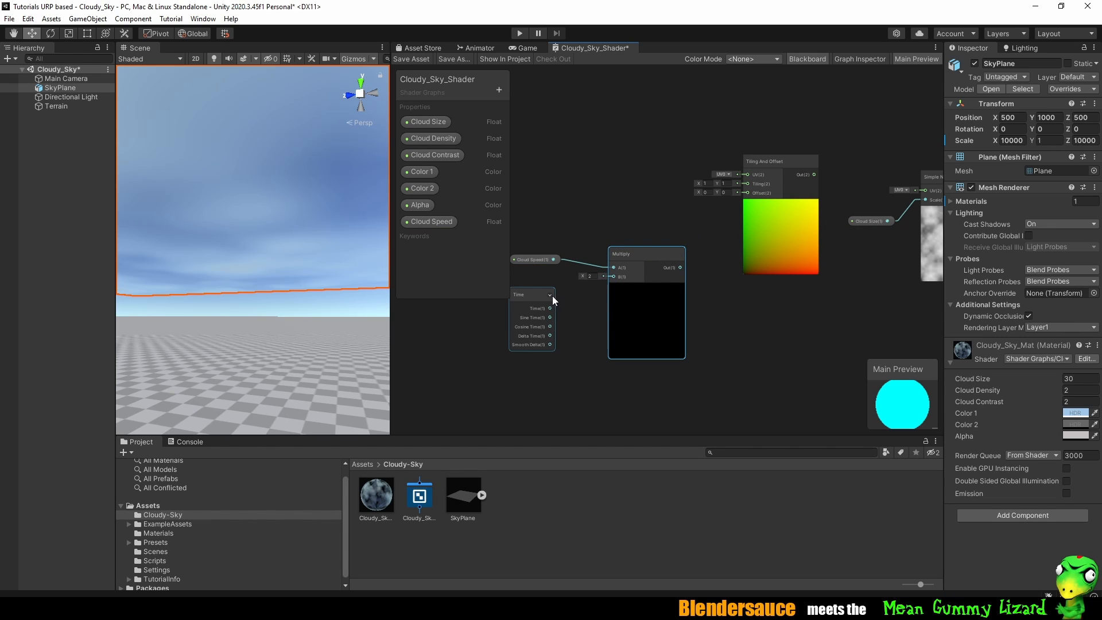
{"action": "left_click_drag", "start_coordinate": [550, 309], "coordinate": [614, 278]}
Connect the Multiply output to Offset on Tiling And Offset, and connect that node's output to the Simple Noise UV input.
{"action": "left_click_drag", "start_coordinate": [649, 255], "coordinate": [749, 194]}
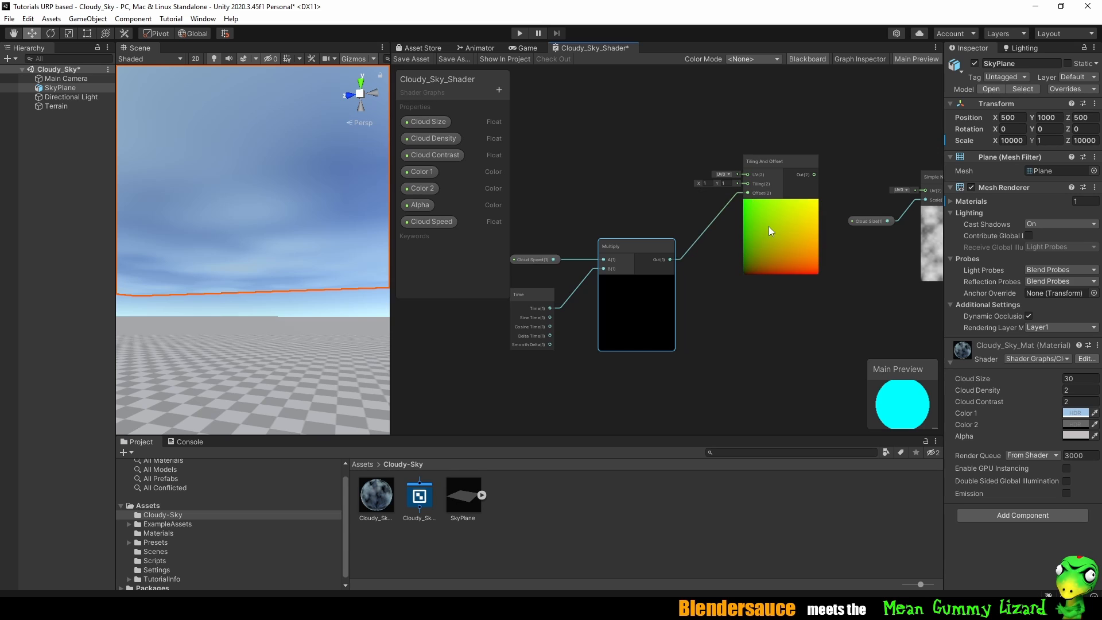
{"action": "middle_click_drag", "start_coordinate": [866, 299], "coordinate": [756, 320]}
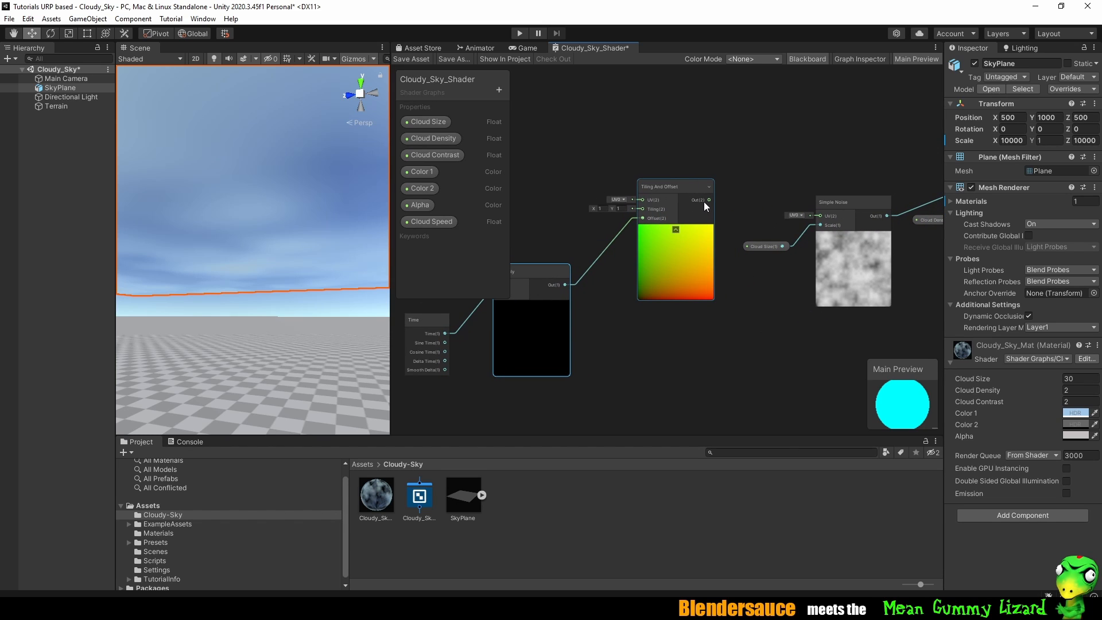
{"action": "left_click_drag", "start_coordinate": [709, 200], "coordinate": [820, 215]}
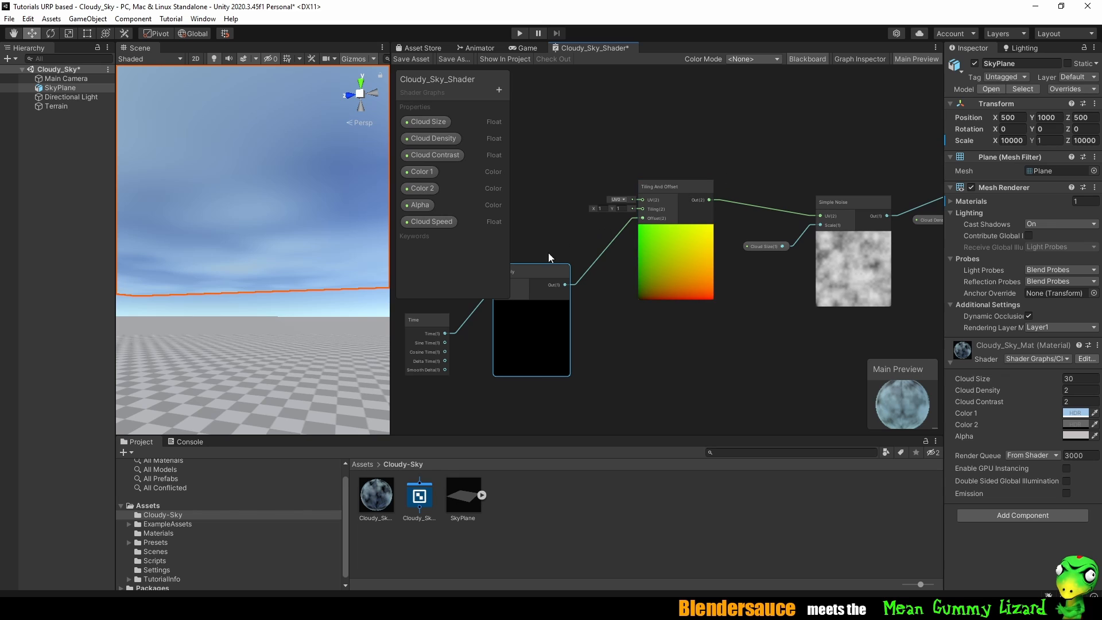
{"action": "middle_click_drag", "start_coordinate": [563, 208], "coordinate": [588, 191]}
{"action": "middle_click_drag", "start_coordinate": [768, 156], "coordinate": [637, 179]}
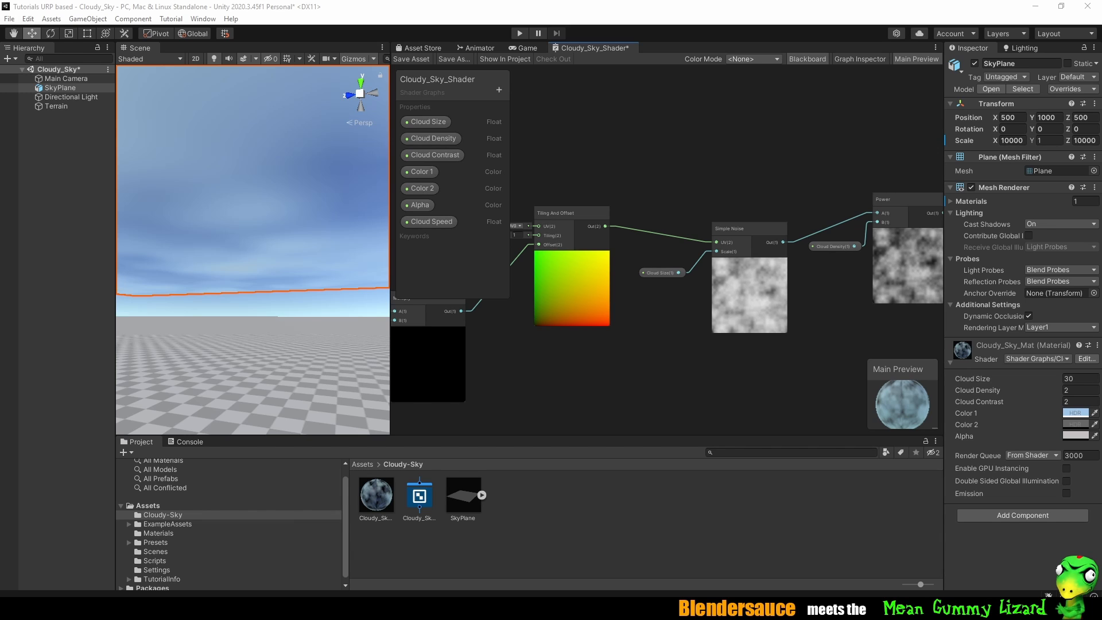
{"action": "middle_click_drag", "start_coordinate": [684, 172], "coordinate": [631, 156]}
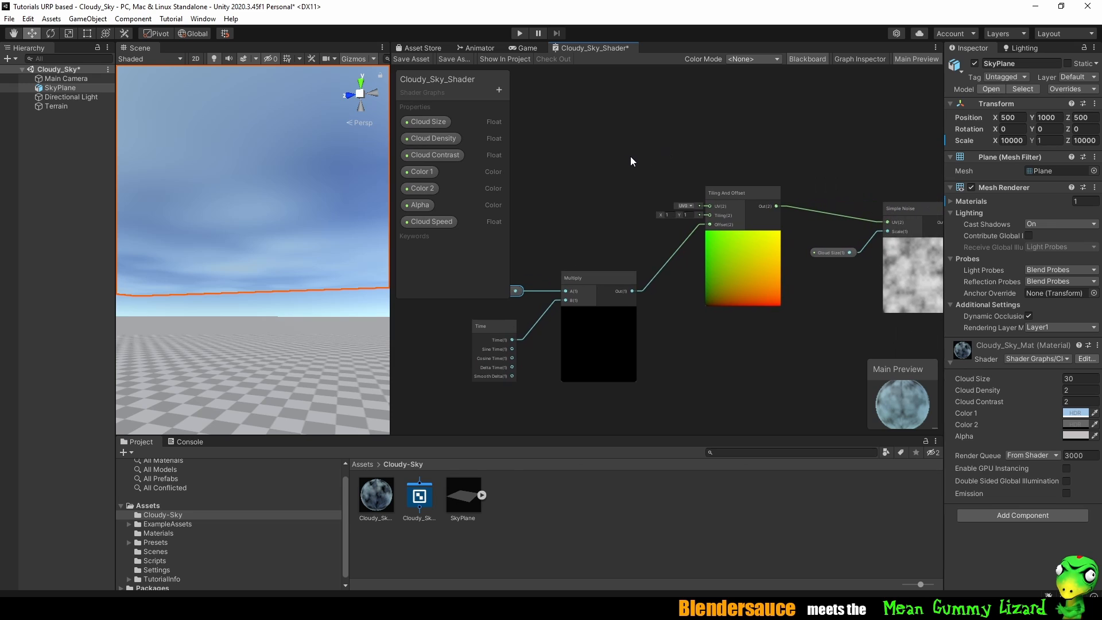
{"action": "middle_click_drag", "start_coordinate": [726, 137], "coordinate": [677, 139]}
{"action": "middle_click_drag", "start_coordinate": [770, 135], "coordinate": [718, 140]}
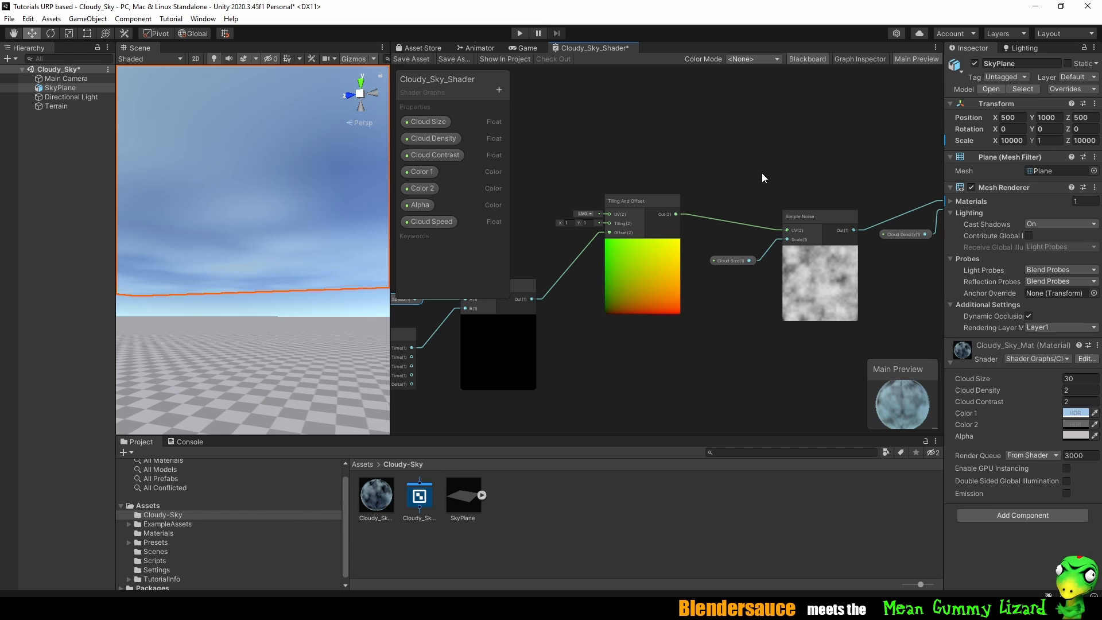
{"action": "middle_click_drag", "start_coordinate": [781, 159], "coordinate": [725, 178]}
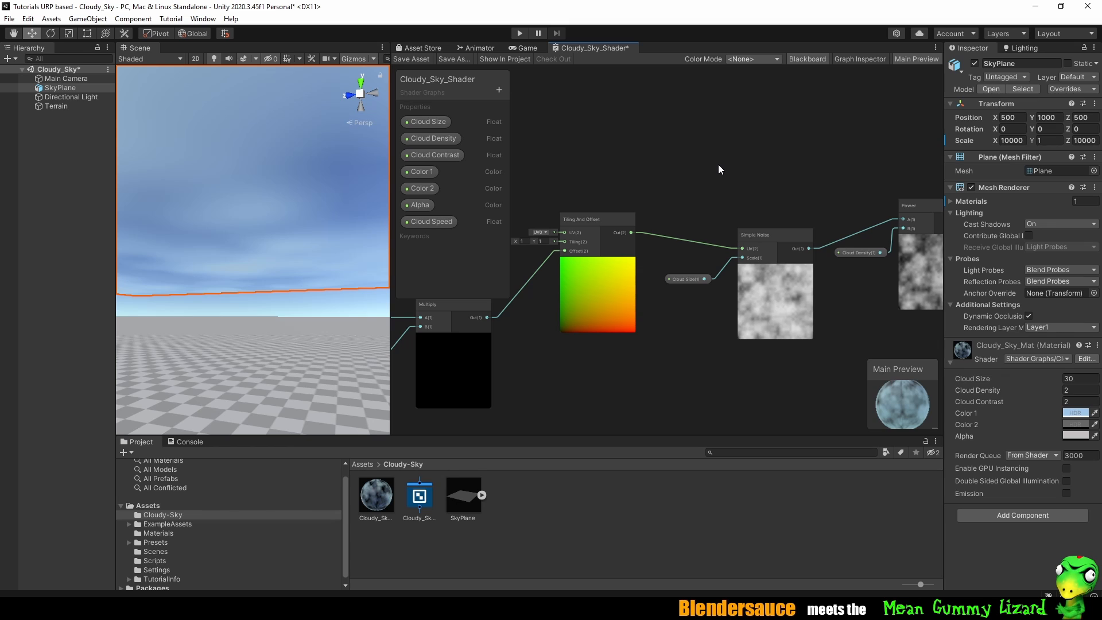
{"action": "middle_click_drag", "start_coordinate": [718, 166], "coordinate": [732, 200]}
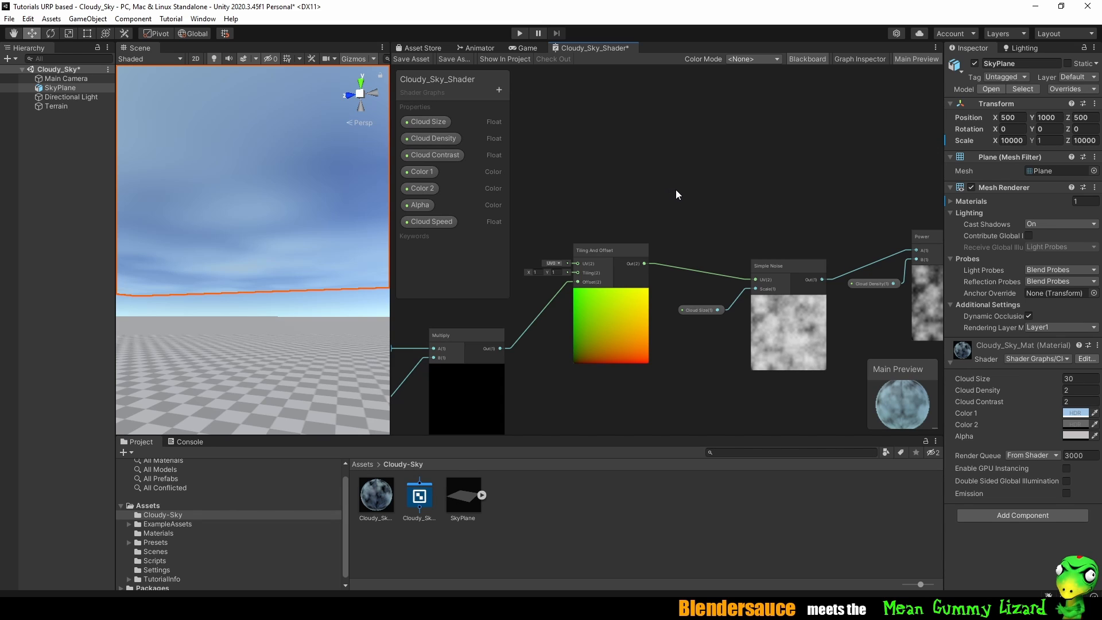
Delete the Cloud Speed node from the graph and remove the Float property "Cloud Speed" from the shader's properties.
{"action": "middle_click_drag", "start_coordinate": [607, 182], "coordinate": [769, 164]}
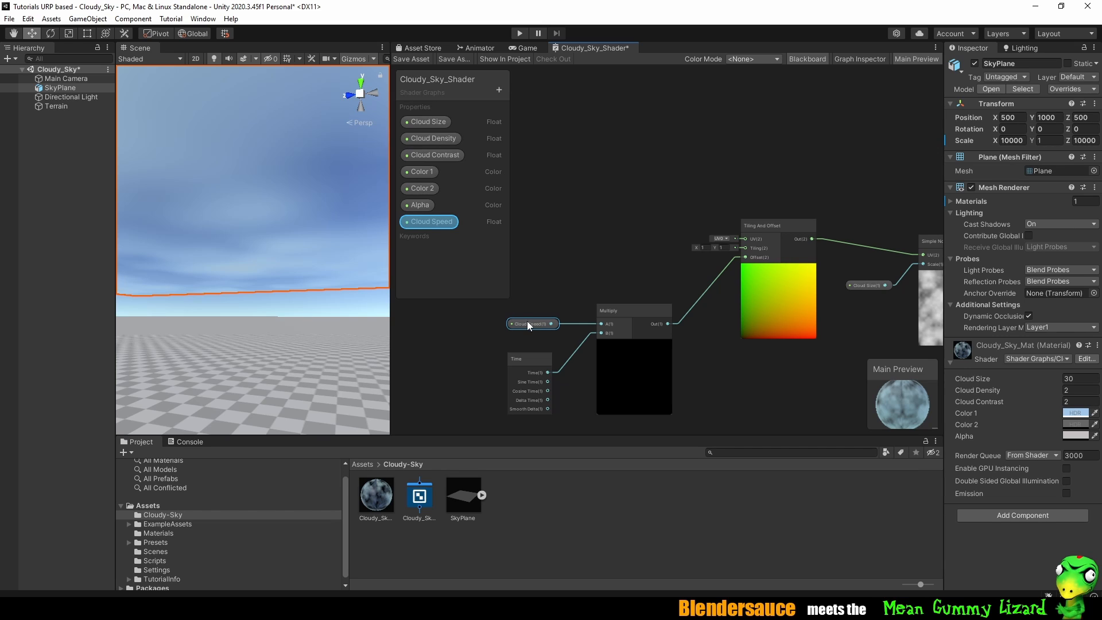
{"action": "key", "text": "Delete"}
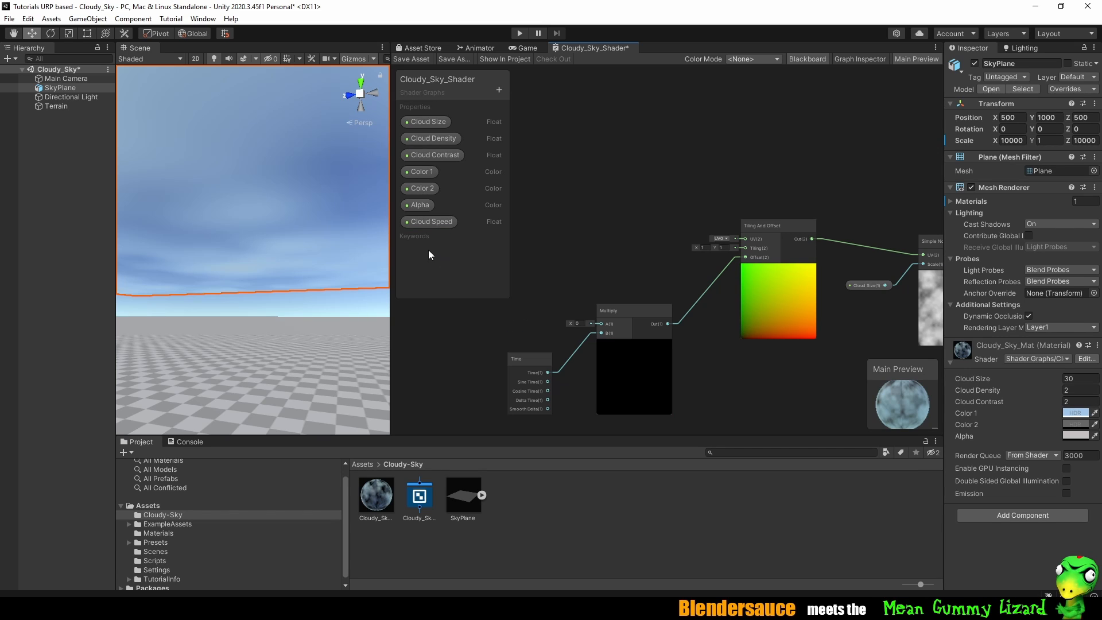
{"action": "key", "text": "Delete"}
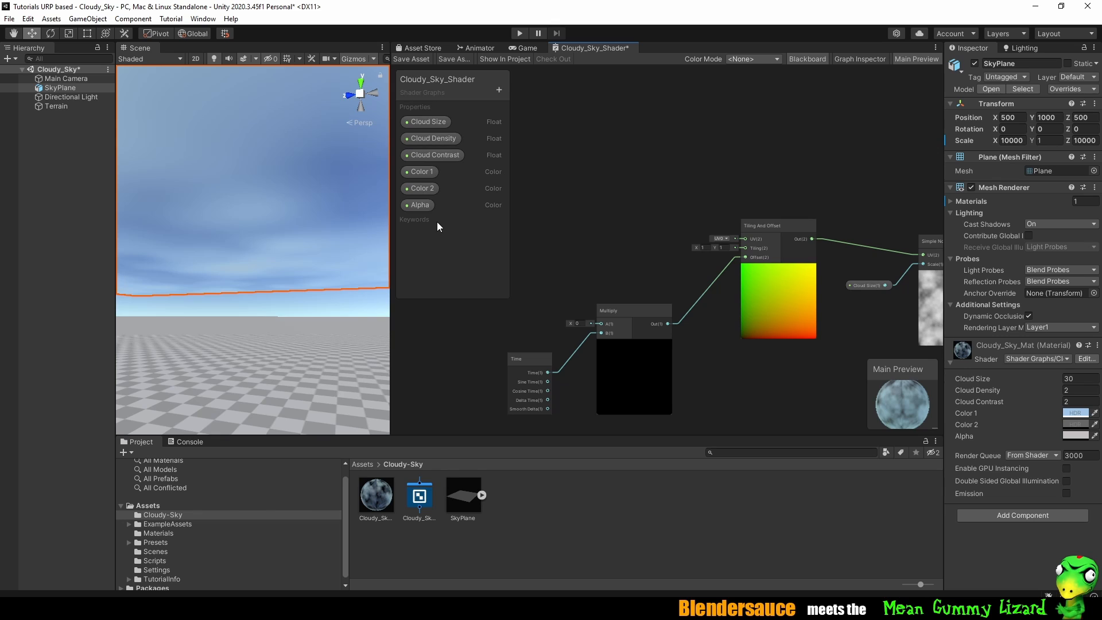
Create a Vector2 property named "Cloud Speed" in the shader's properties.
{"action": "left_click", "coordinate": [497, 91]}
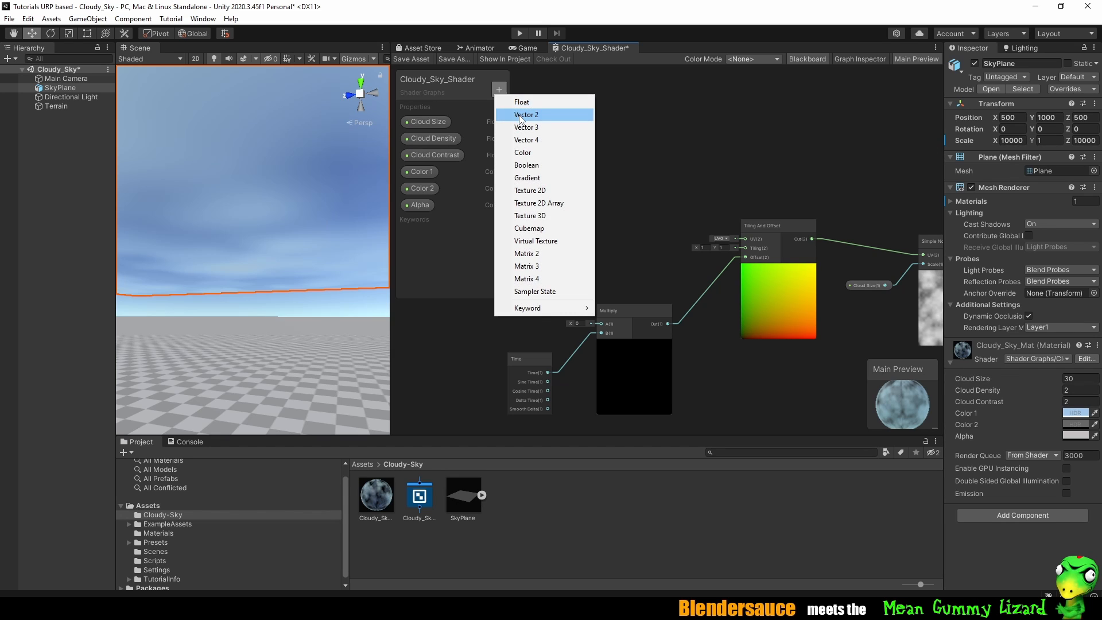
{"action": "left_click", "coordinate": [519, 114]}
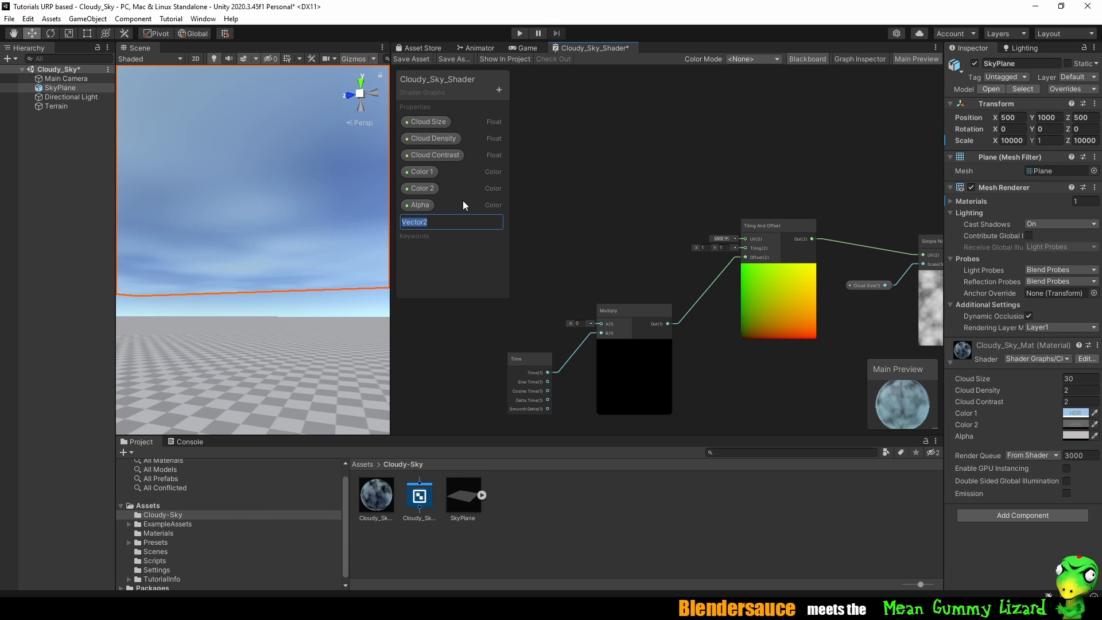
{"action": "type", "text": "Cloud Spee"}
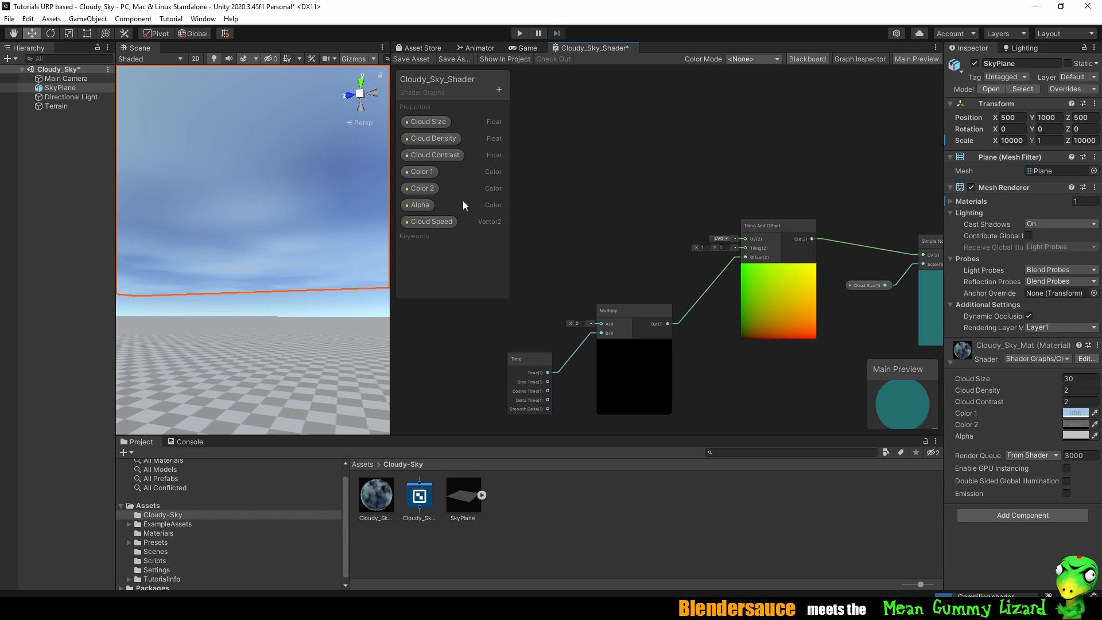
{"action": "type", "text": "d"}
{"action": "key", "text": "Return"}
Connect the Vector2 Cloud Speed node to the Multiply node's A input, placing it above the Time node, and save the shader asset.
{"action": "left_click_drag", "start_coordinate": [431, 222], "coordinate": [602, 324]}
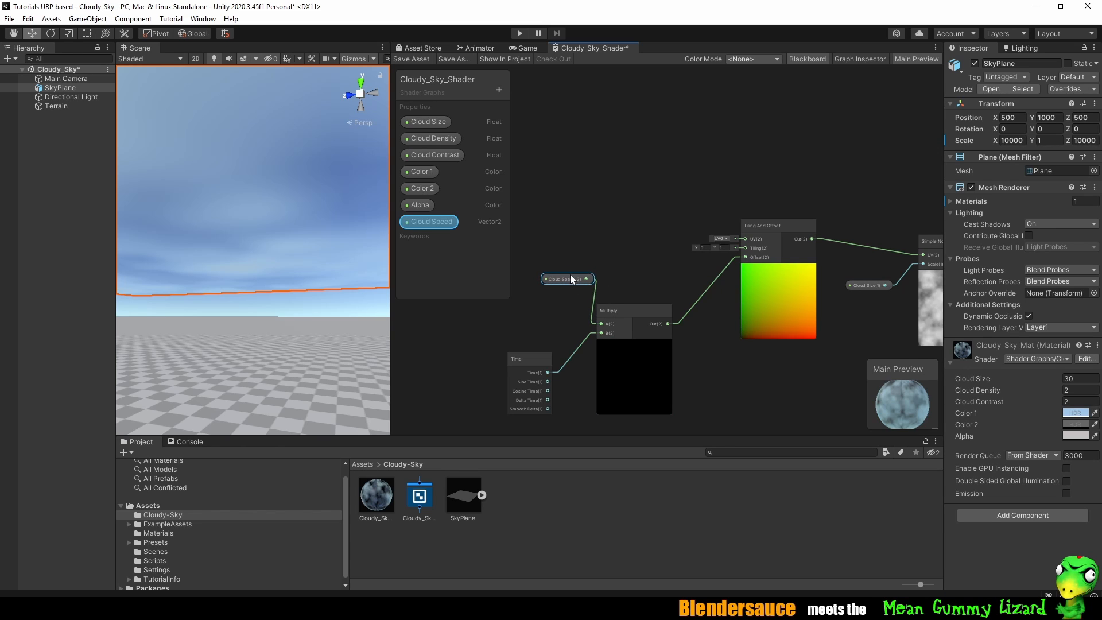
{"action": "left_click_drag", "start_coordinate": [571, 275], "coordinate": [556, 289]}
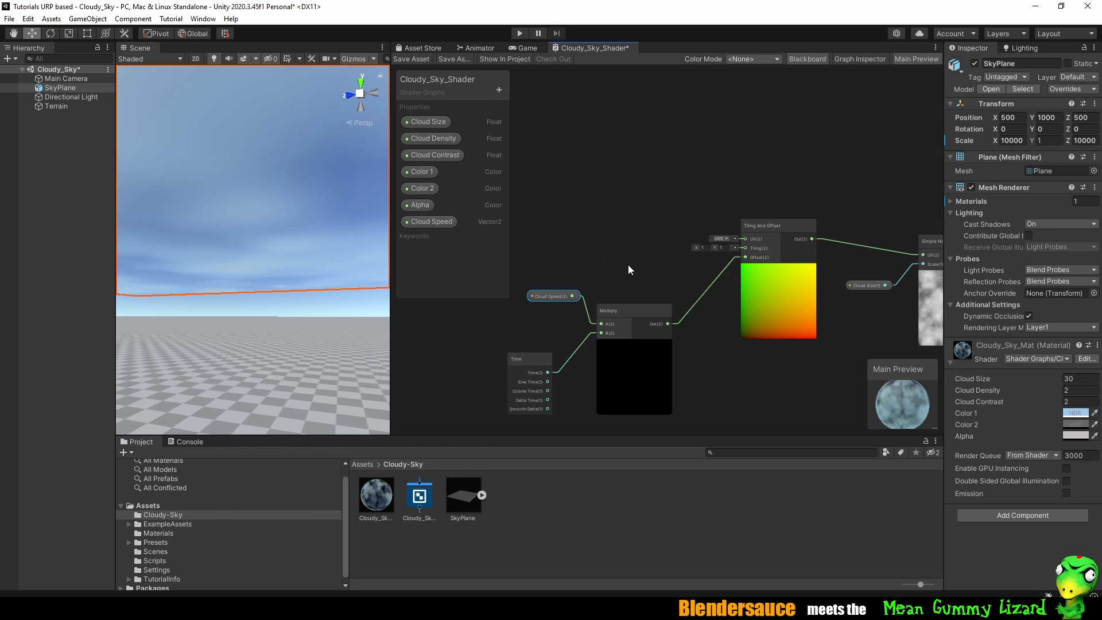
{"action": "middle_click_drag", "start_coordinate": [628, 264], "coordinate": [614, 260]}
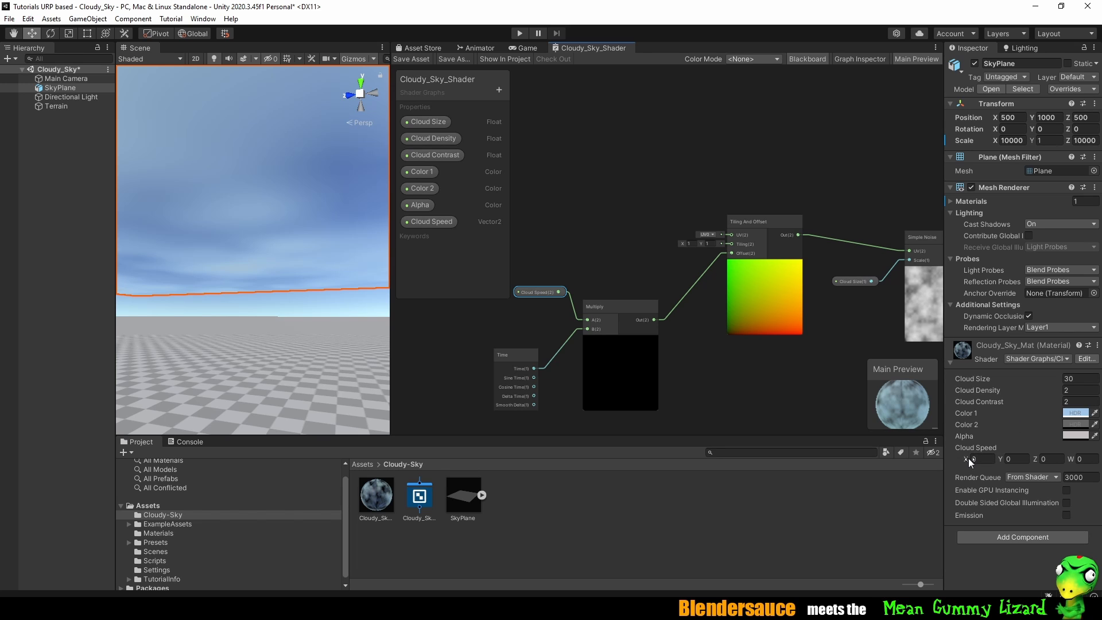
Set the sky material's Cloud Speed to X 0.01 and Y 0.05.
{"action": "left_click_drag", "start_coordinate": [969, 458], "coordinate": [976, 458]}
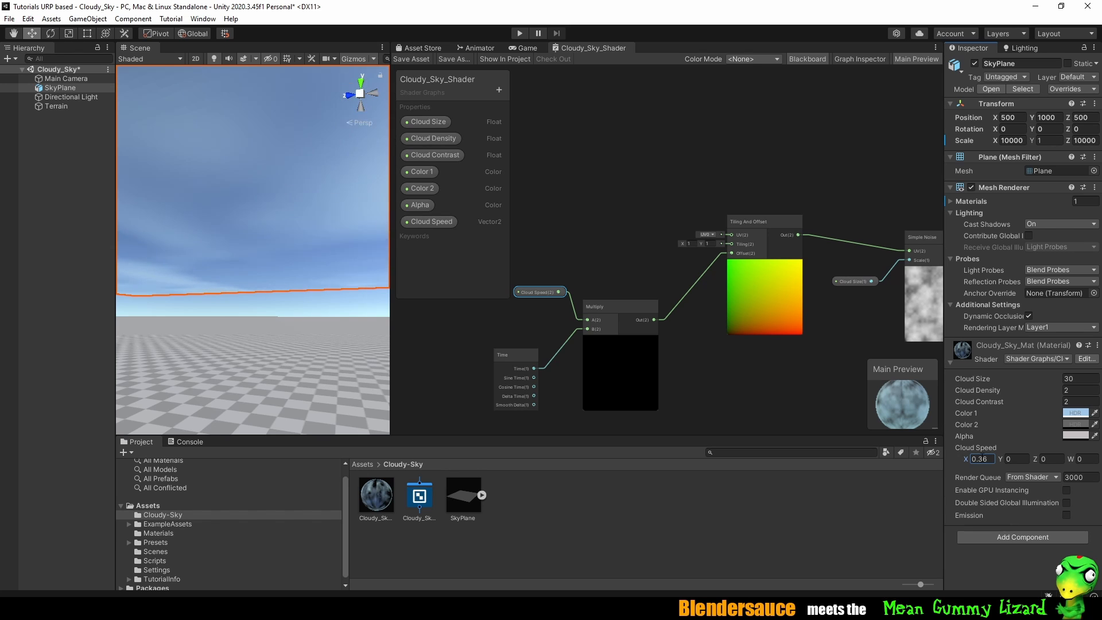
{"action": "left_click_drag", "start_coordinate": [988, 458], "coordinate": [968, 460]}
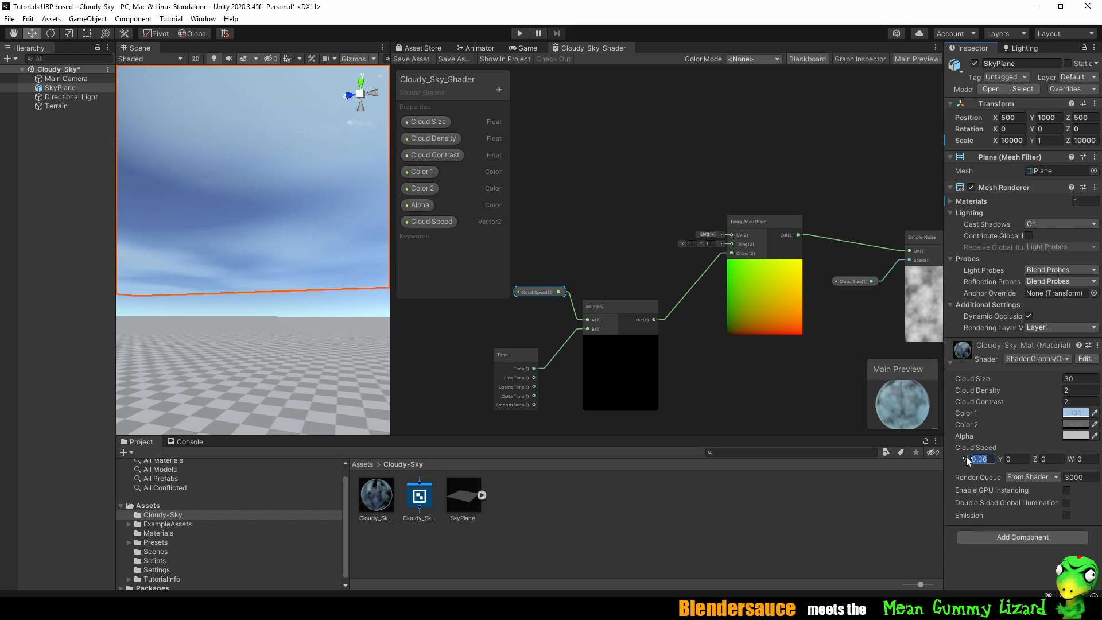
{"action": "type", "text": "0,0"}
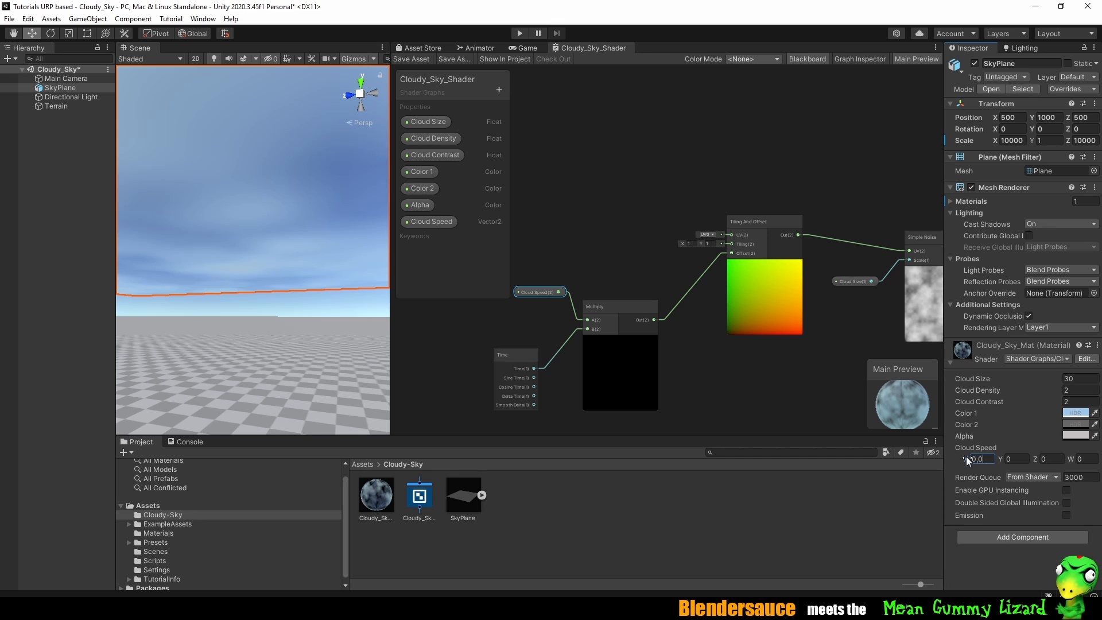
{"action": "type", "text": "1"}
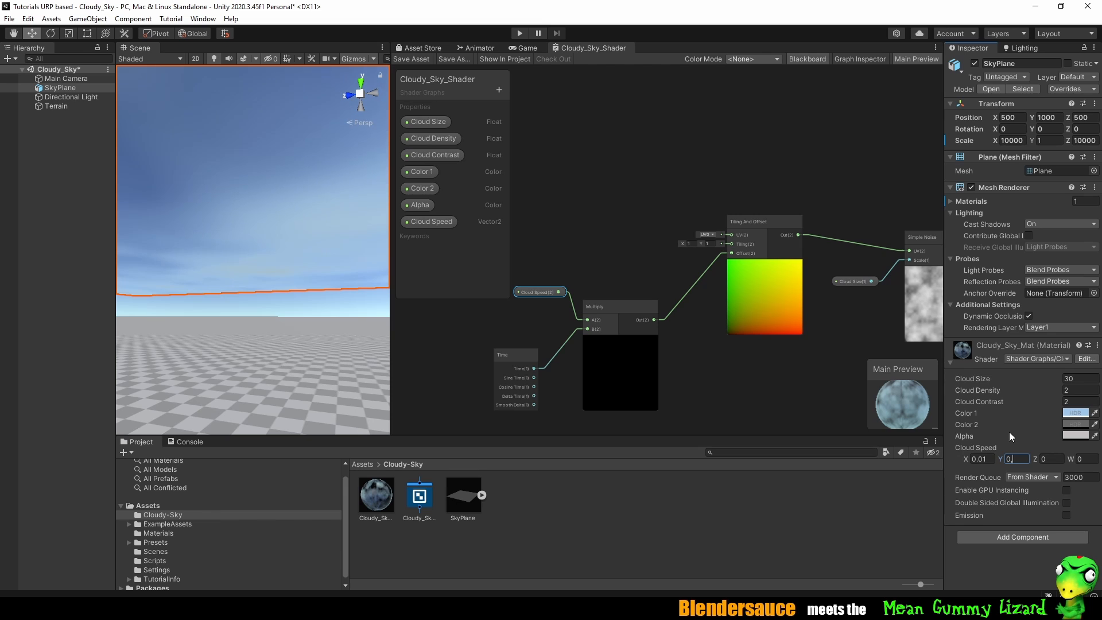
{"action": "type", "text": "5"}
{"action": "key", "text": "Return"}
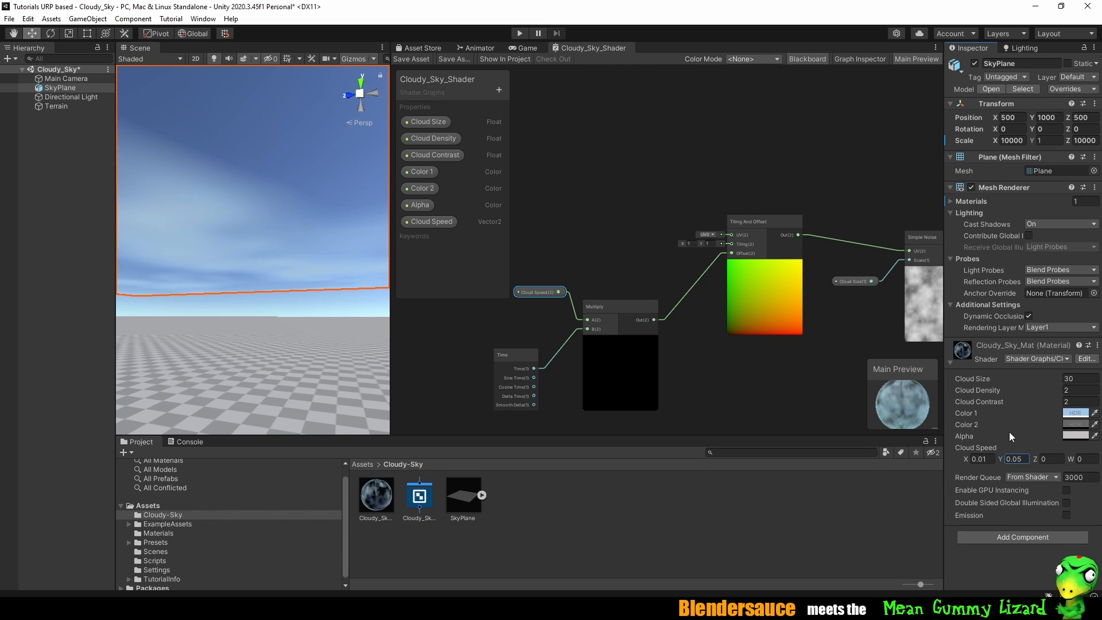
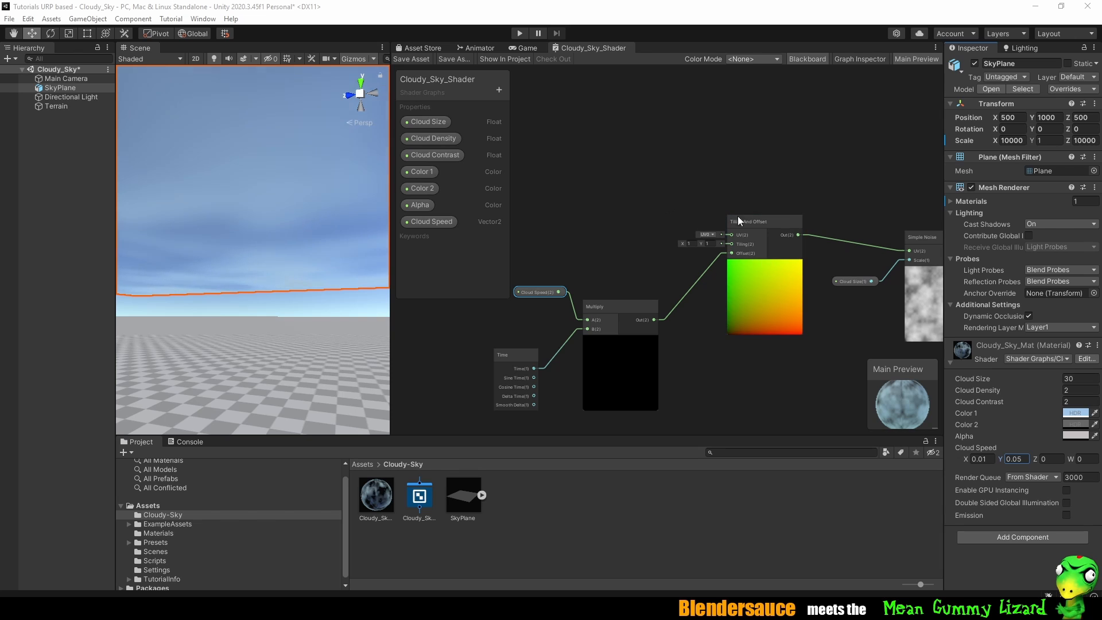
Duplicate the Time, Multiply and Tiling And Offset nodes together and place the copies directly below the originals.
{"action": "middle_click_drag", "start_coordinate": [828, 181], "coordinate": [789, 120]}
{"action": "middle_click_drag", "start_coordinate": [750, 370], "coordinate": [798, 293]}
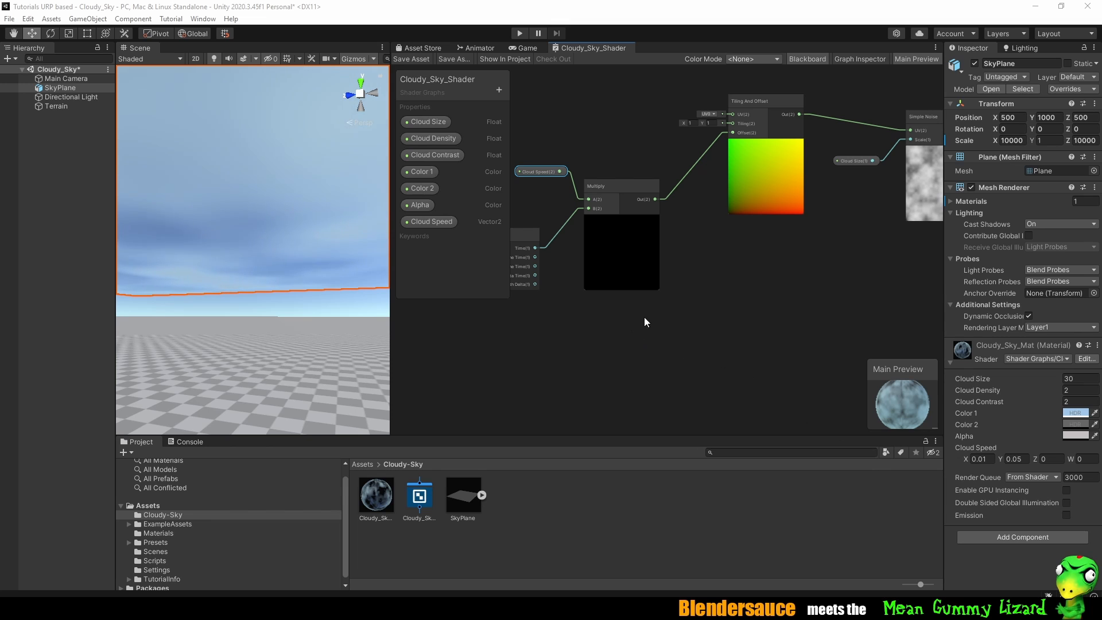
{"action": "middle_click_drag", "start_coordinate": [712, 319], "coordinate": [644, 344]}
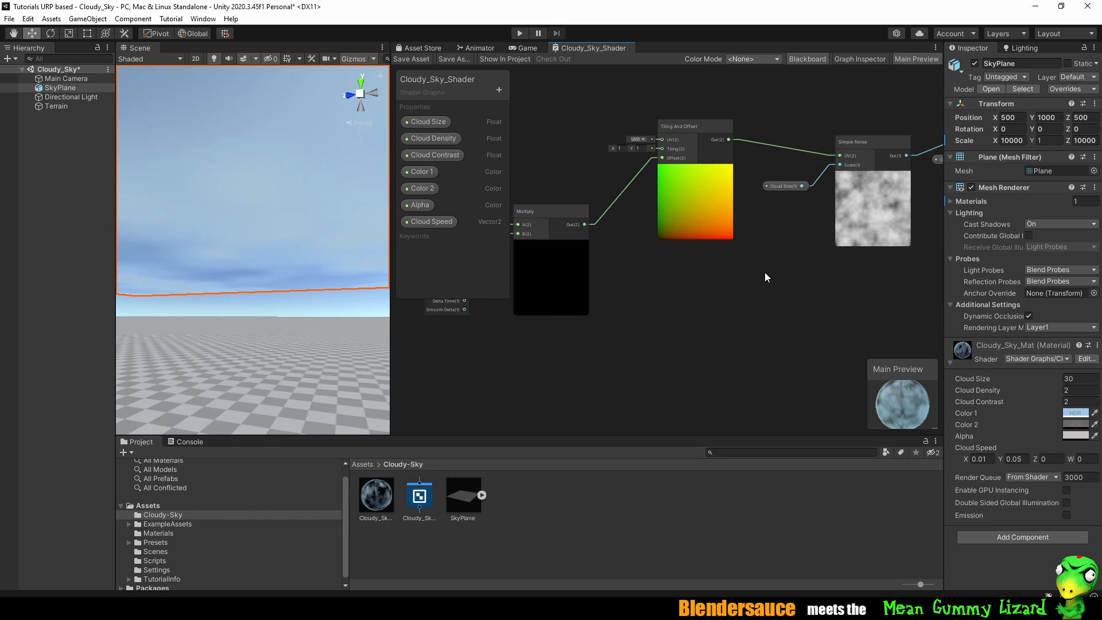
{"action": "scroll", "coordinate": [777, 298], "scroll_direction": "down", "scroll_amount": 1}
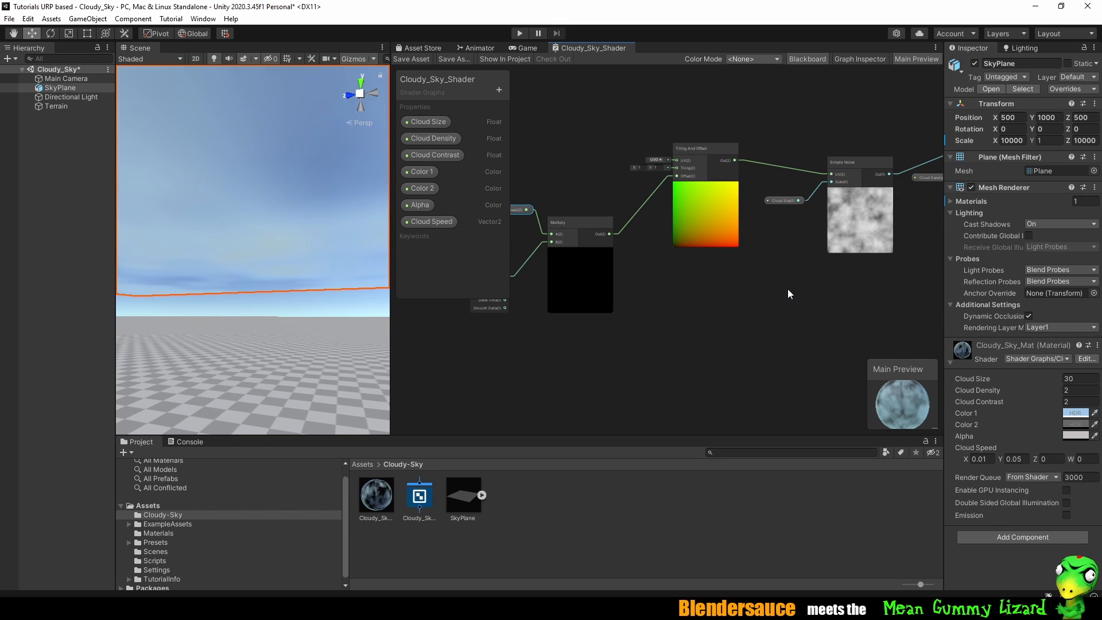
{"action": "scroll", "coordinate": [788, 288], "scroll_direction": "down", "scroll_amount": 1}
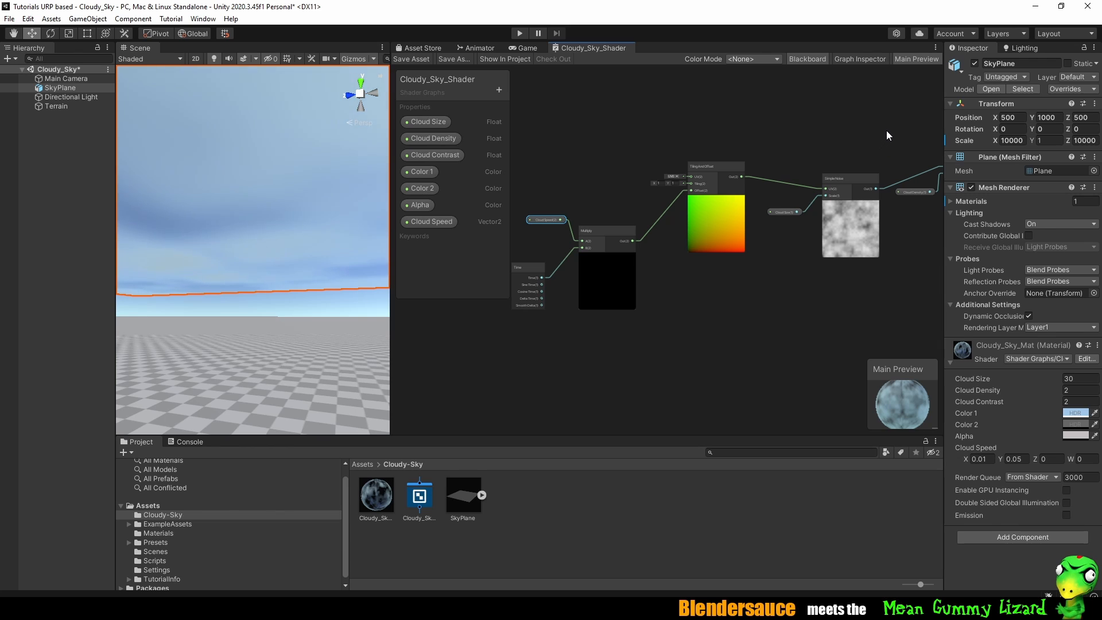
{"action": "left_click_drag", "start_coordinate": [525, 353], "coordinate": [605, 322]}
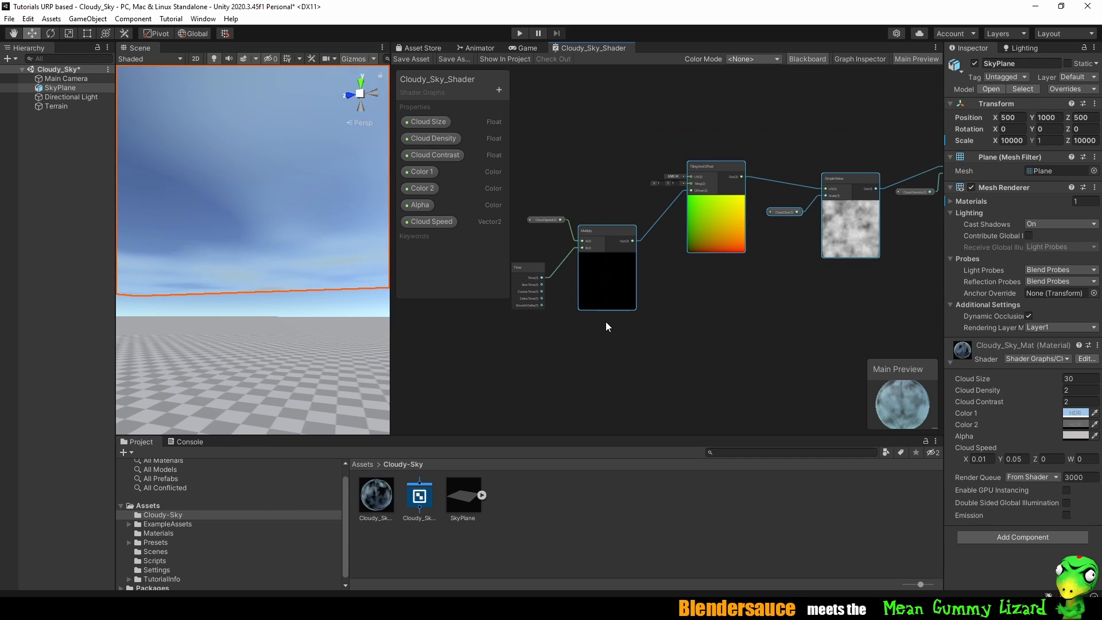
{"action": "left_click", "coordinate": [535, 267]}
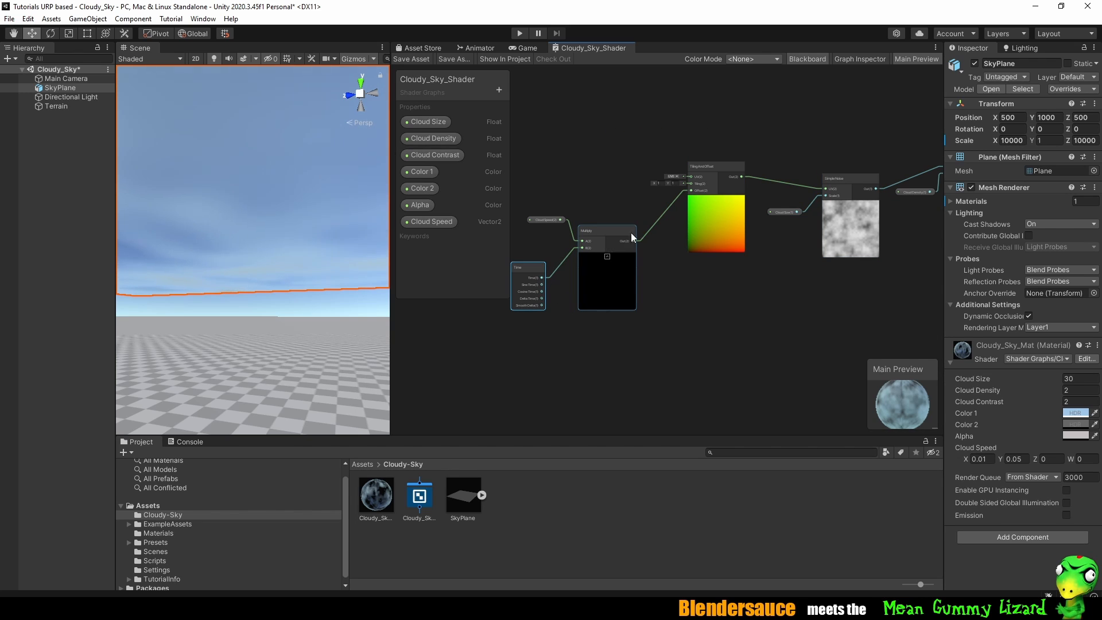
{"action": "left_click_drag", "start_coordinate": [615, 232], "coordinate": [615, 231]}
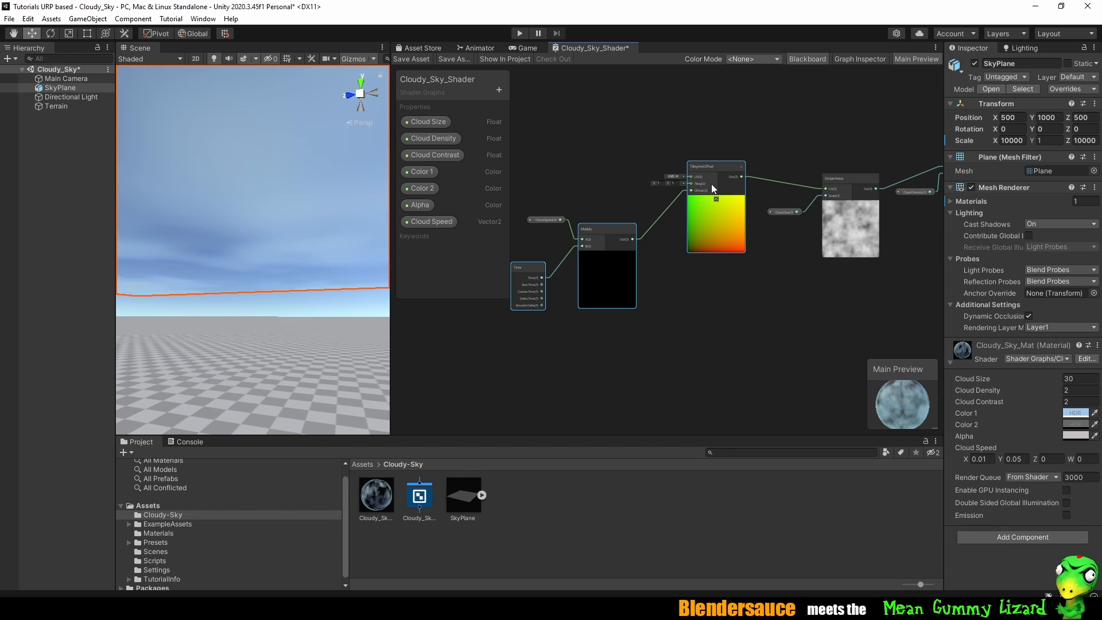
{"action": "key", "text": "ctrl+d"}
{"action": "left_click_drag", "start_coordinate": [724, 194], "coordinate": [608, 356]}
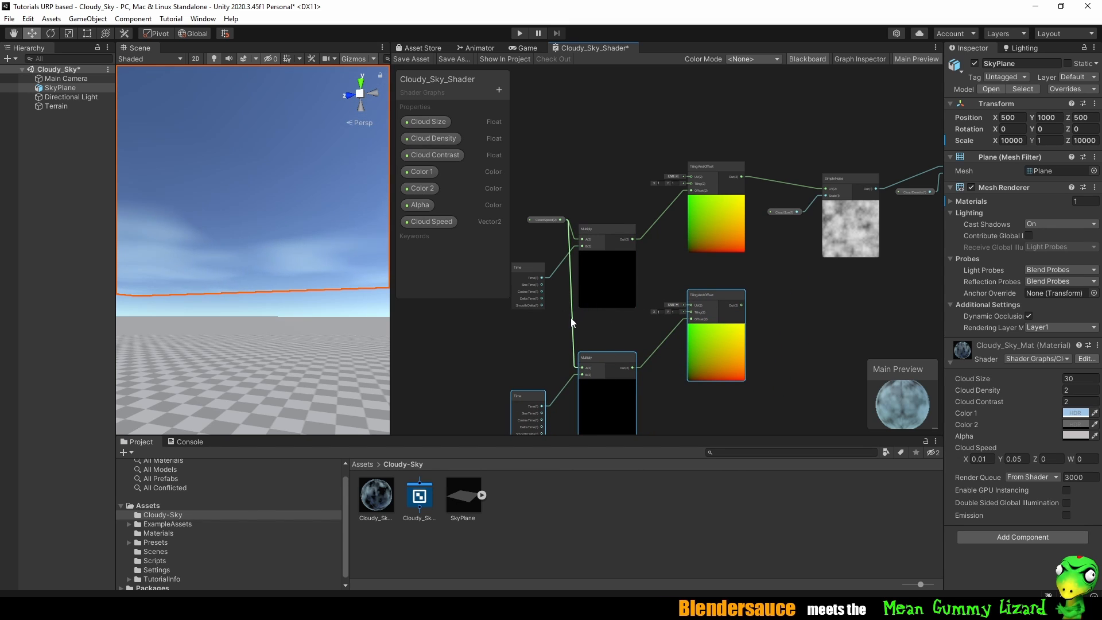
Create a Vector2 property named "Cloud distorting" and connect its node to the duplicated Multiply node's A input.
{"action": "left_click", "coordinate": [498, 92]}
{"action": "left_click", "coordinate": [528, 112]}
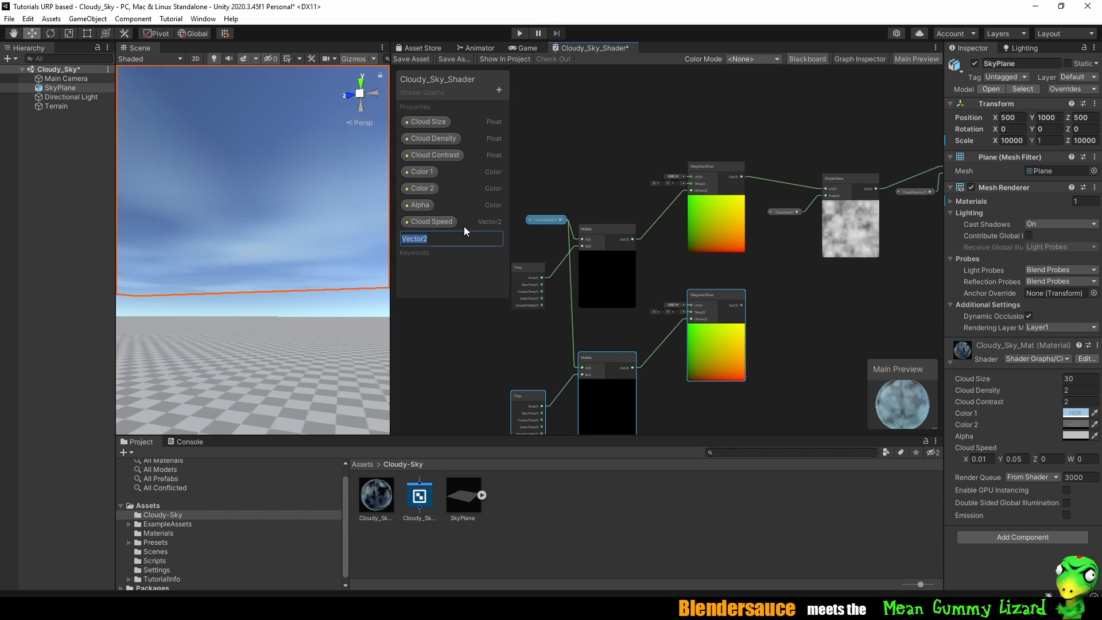
{"action": "type", "text": "Cloud "}
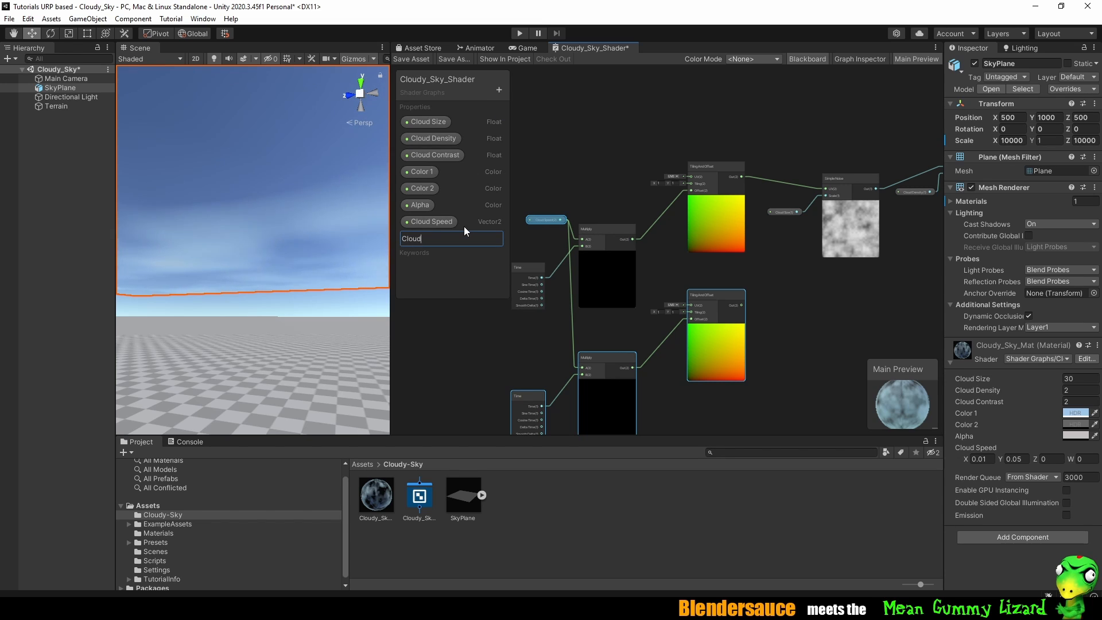
{"action": "type", "text": "dis"}
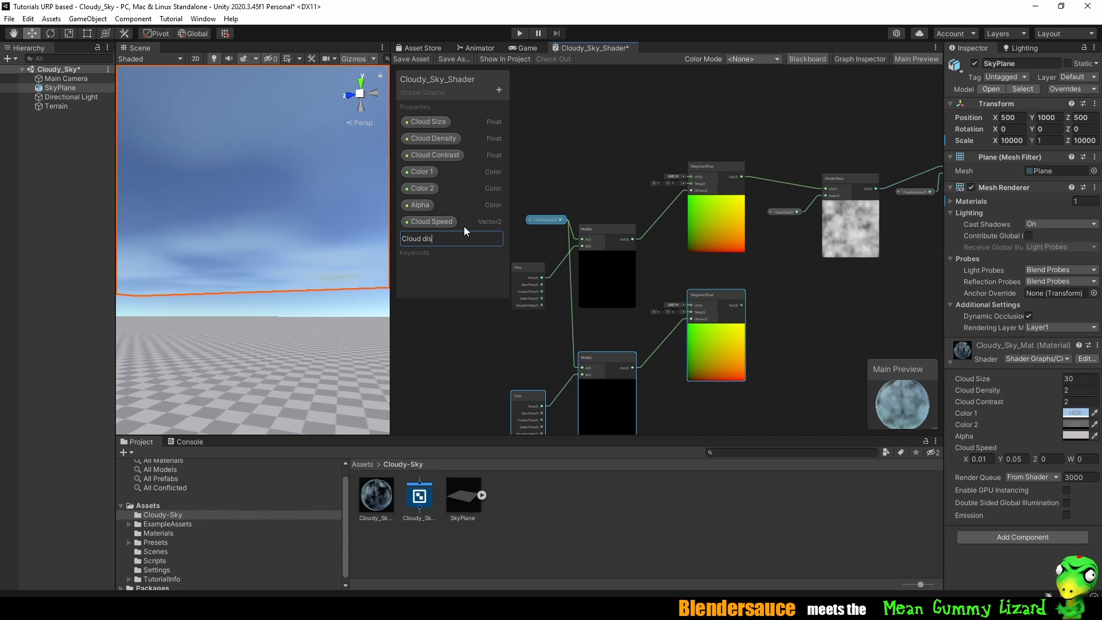
{"action": "type", "text": "torting"}
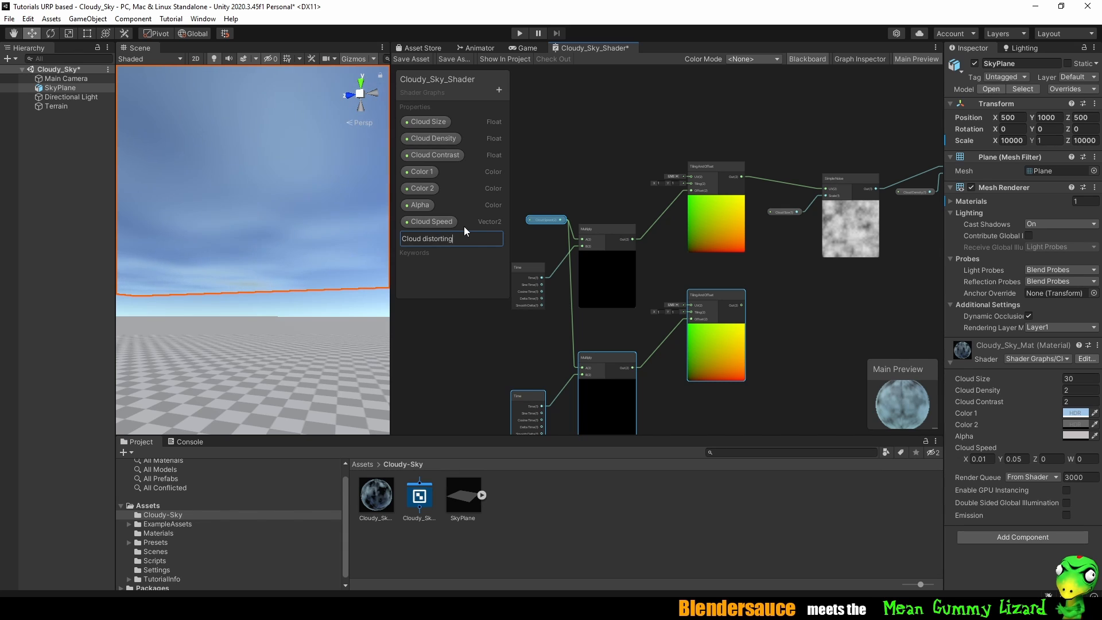
{"action": "key", "text": "Return"}
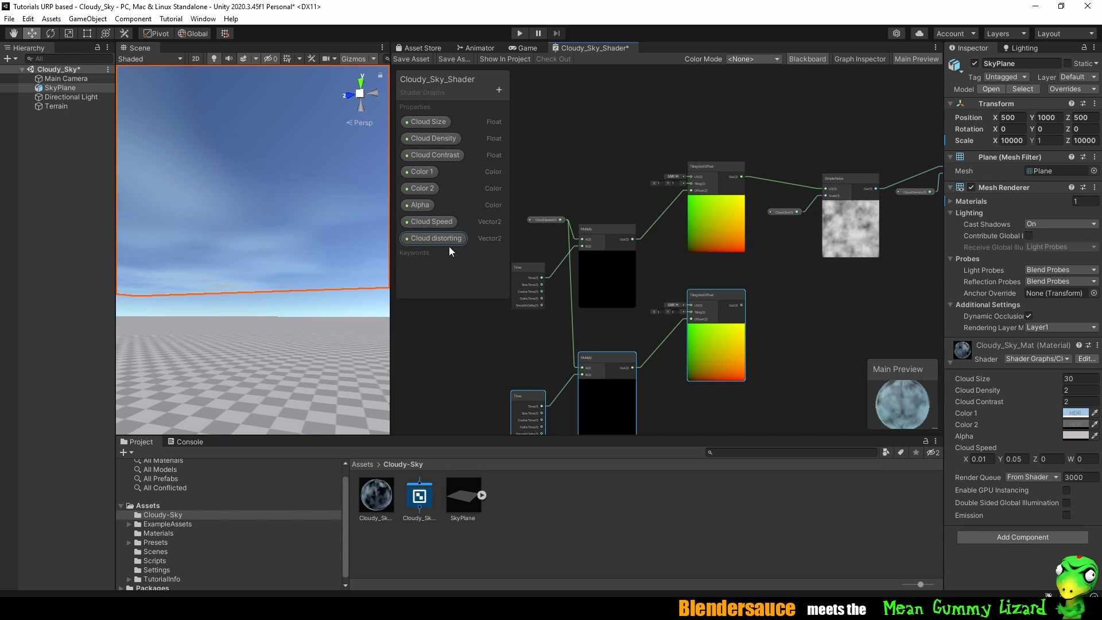
{"action": "left_click_drag", "start_coordinate": [449, 240], "coordinate": [583, 368]}
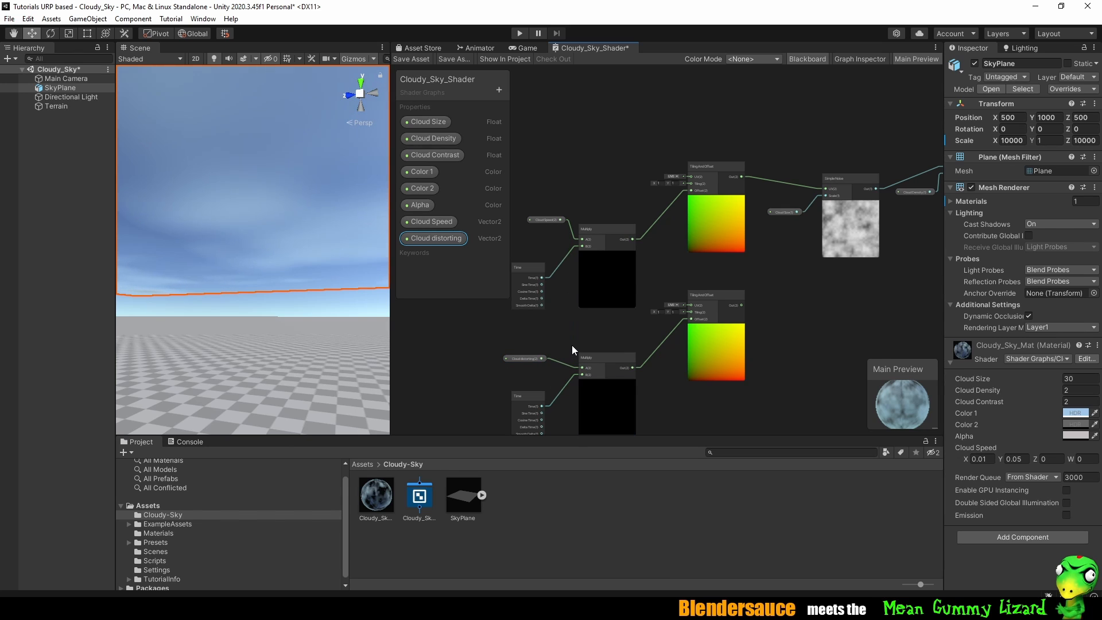
Duplicate the Simple Noise node and place the copy below the original, beside the duplicated Tiling And Offset node.
{"action": "middle_click_drag", "start_coordinate": [797, 320], "coordinate": [659, 311]}
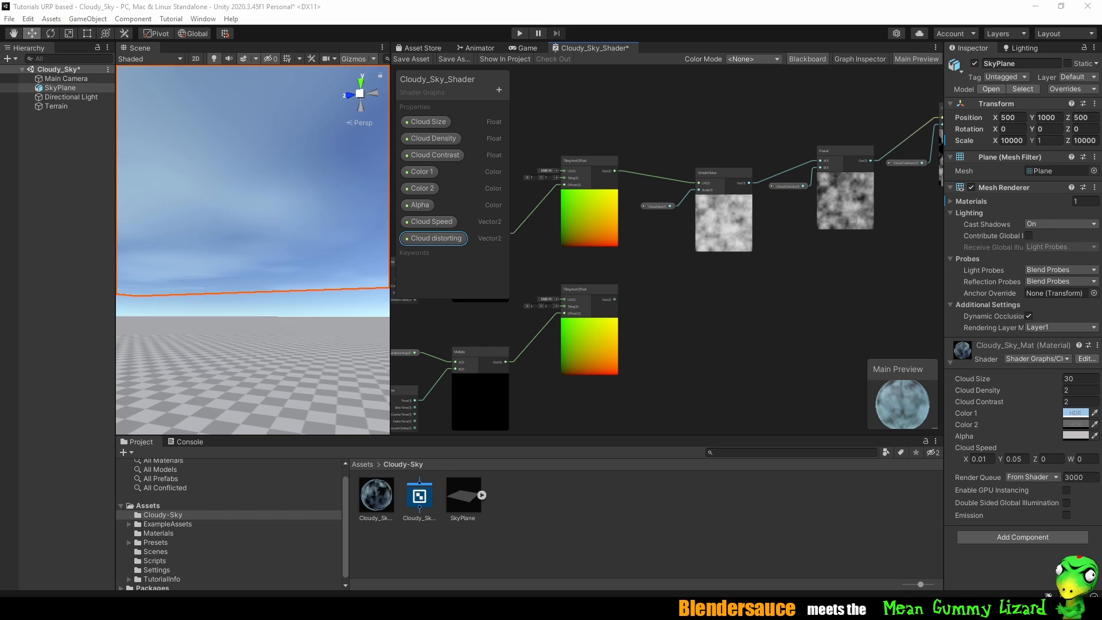
{"action": "left_click", "coordinate": [721, 174]}
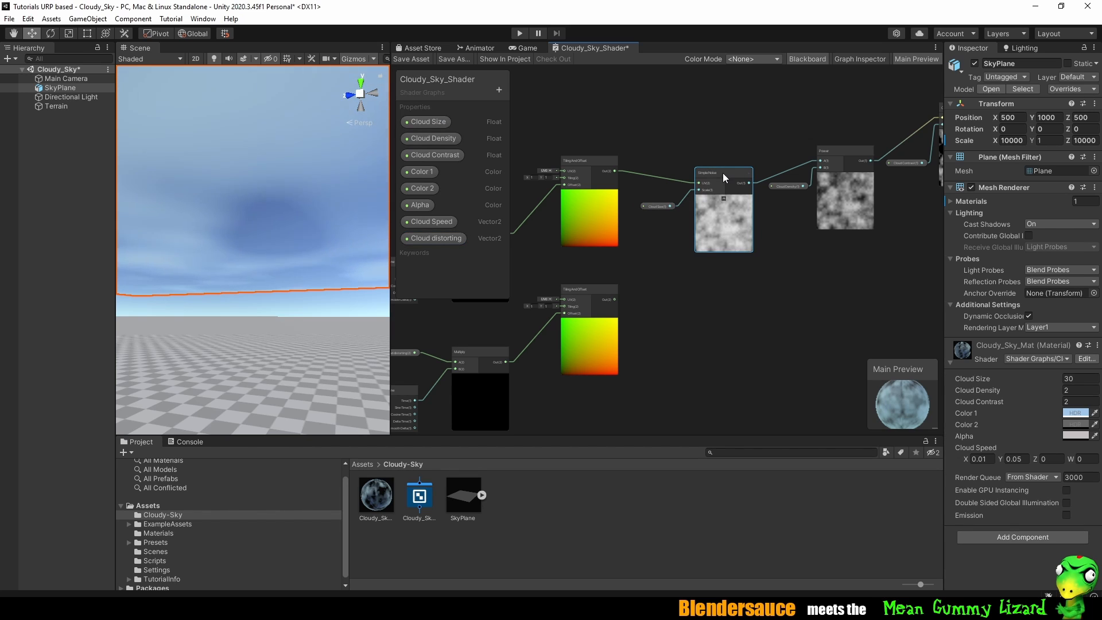
{"action": "key", "text": "ctrl+d"}
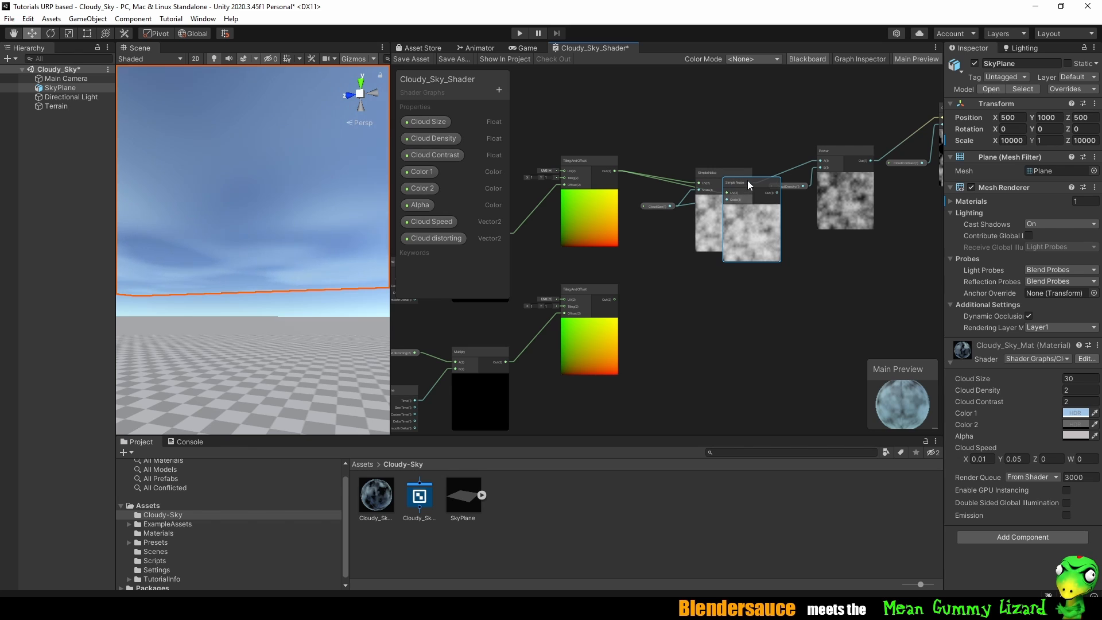
{"action": "left_click_drag", "start_coordinate": [749, 183], "coordinate": [716, 308]}
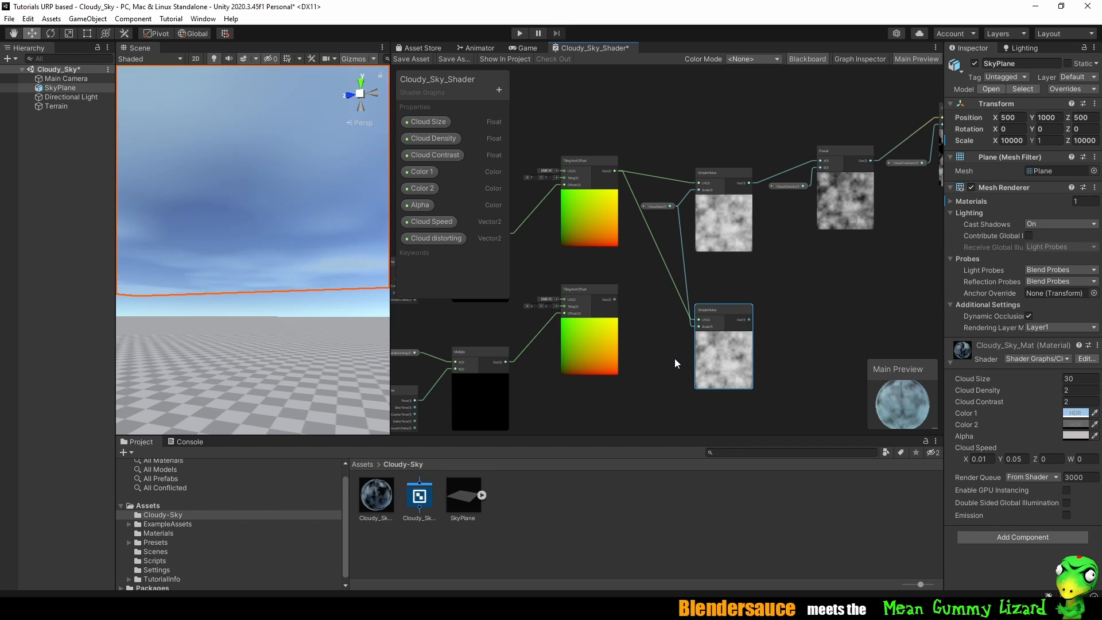
Create a Float property named "Cloud distorting size" and connect its node to the duplicated Simple Noise node's Scale input.
{"action": "scroll", "coordinate": [667, 253], "scroll_direction": "up", "scroll_amount": 1}
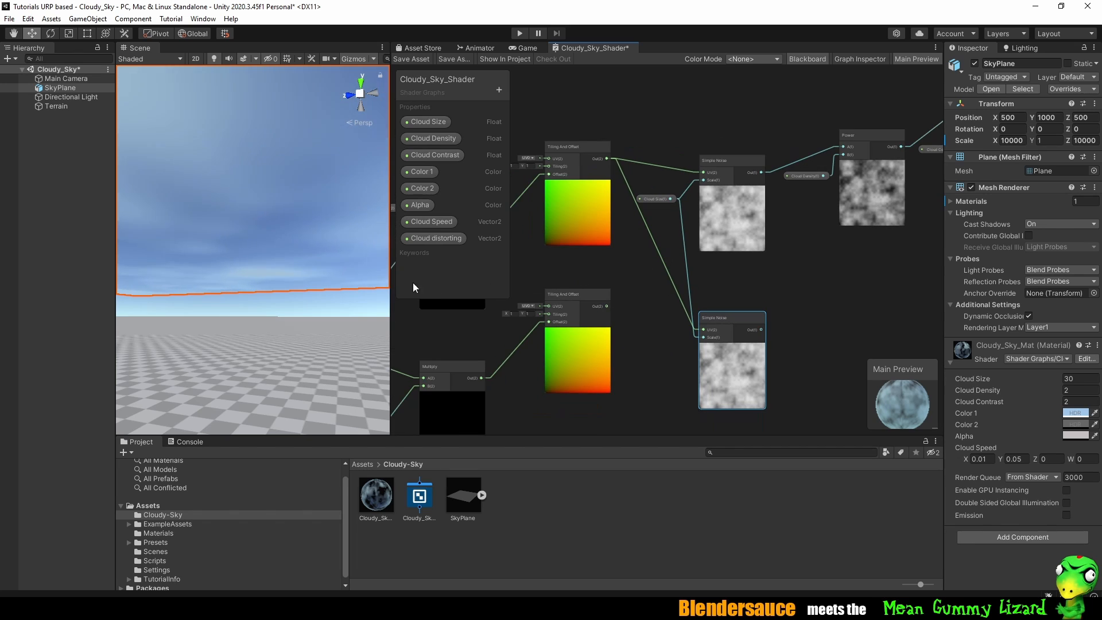
{"action": "left_click", "coordinate": [498, 93]}
{"action": "left_click", "coordinate": [515, 101]}
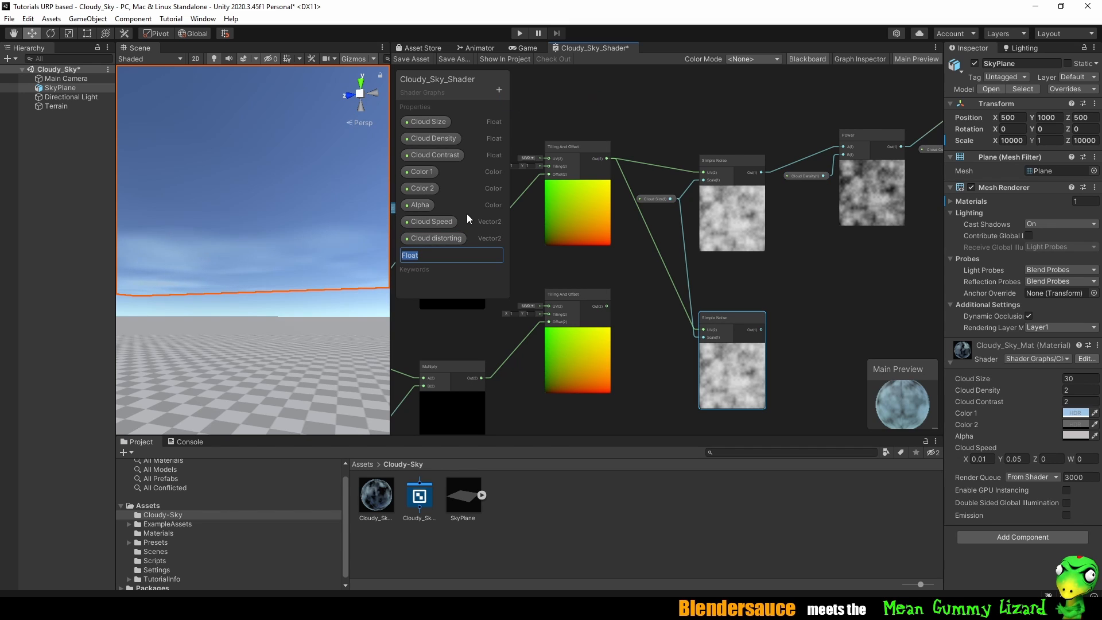
{"action": "type", "text": "Clou"}
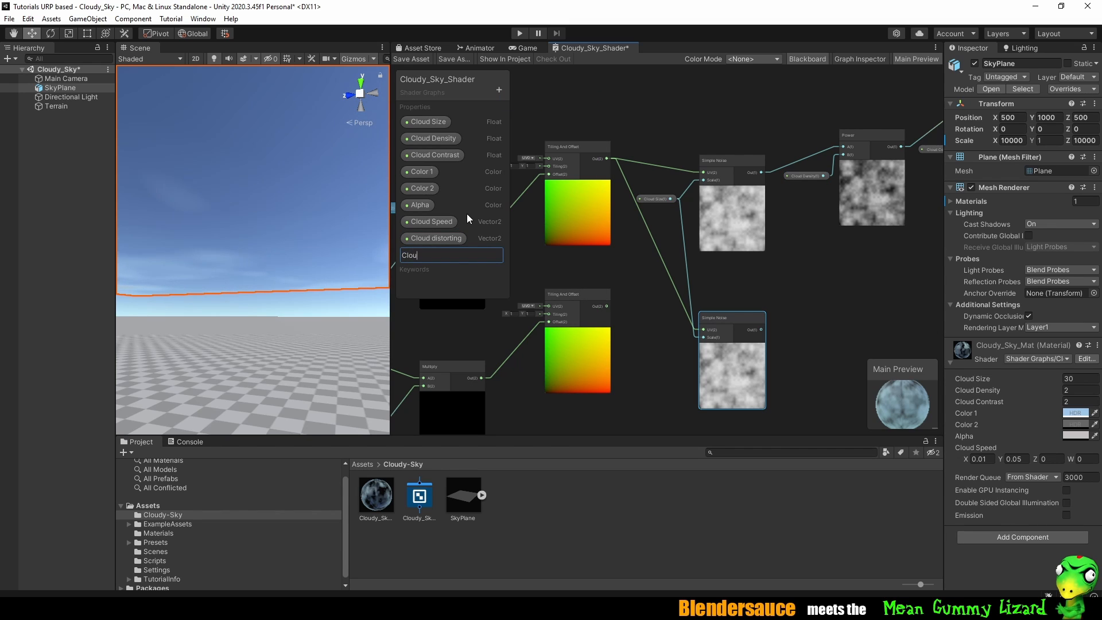
{"action": "type", "text": "d "}
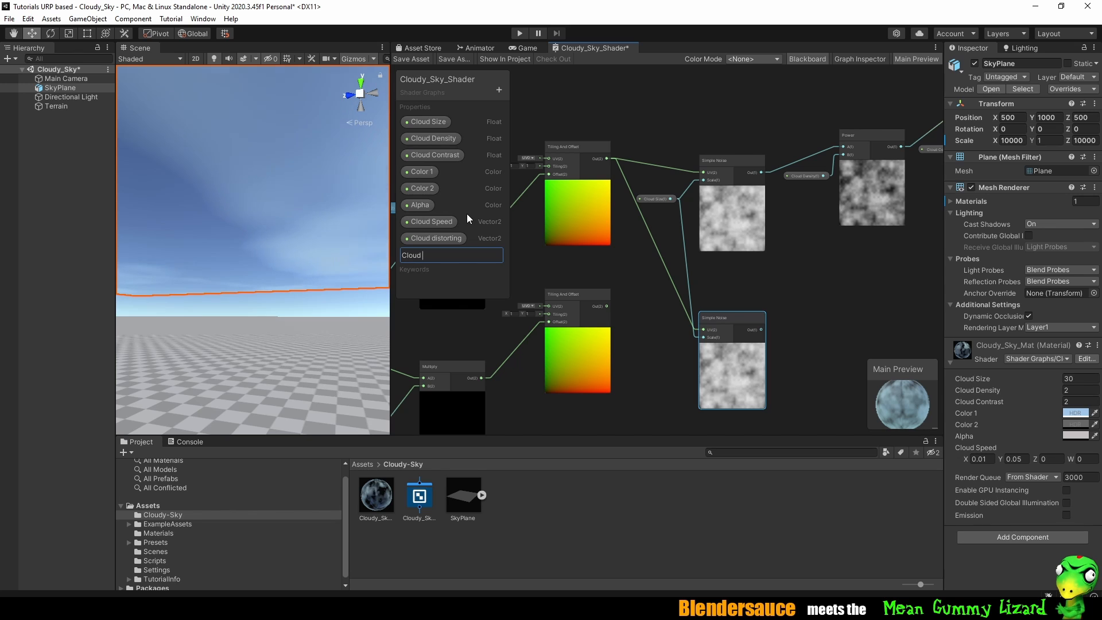
{"action": "type", "text": "distorti"}
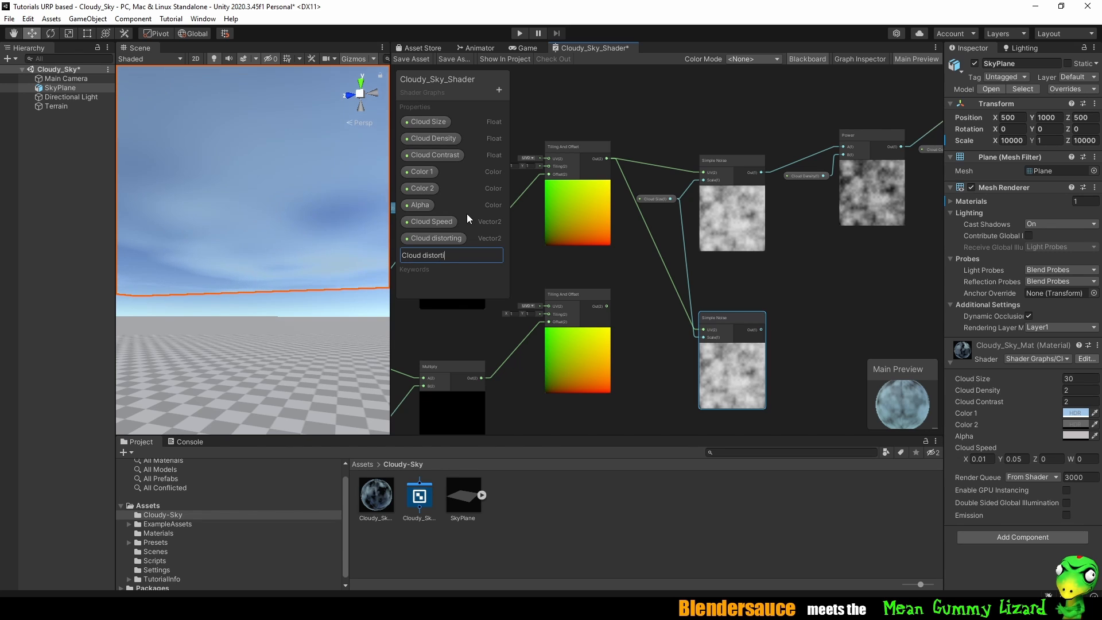
{"action": "type", "text": "ng size"}
{"action": "key", "text": "Return"}
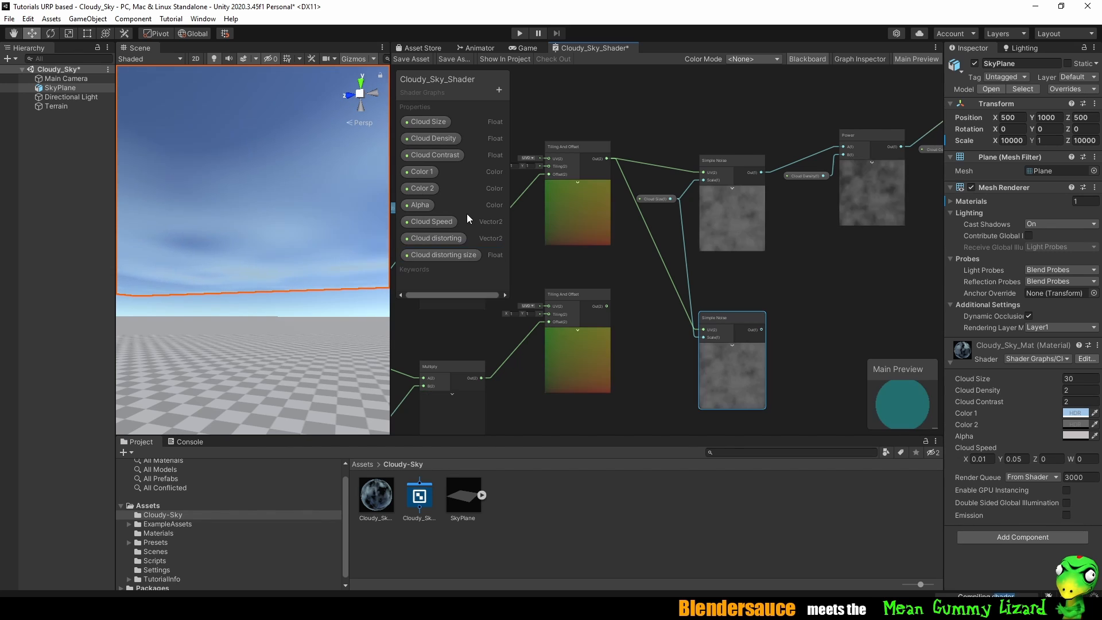
{"action": "left_click_drag", "start_coordinate": [452, 258], "coordinate": [705, 319]}
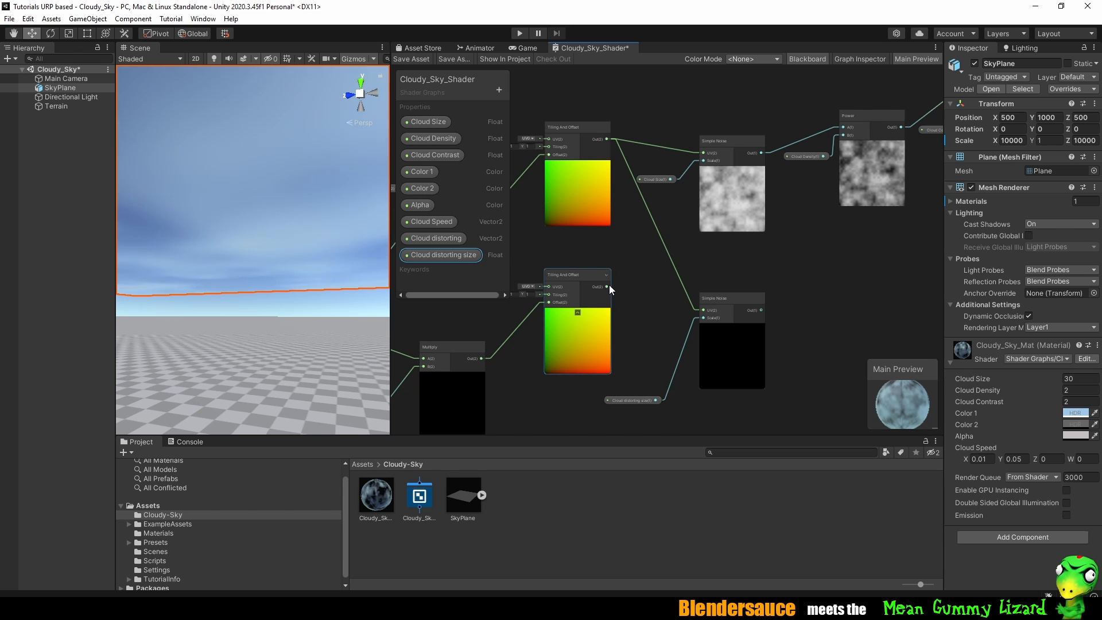
Connect the duplicated Tiling And Offset output to the duplicated Simple Noise node's UV input and nudge that noise node slightly upward.
{"action": "left_click_drag", "start_coordinate": [607, 286], "coordinate": [697, 312]}
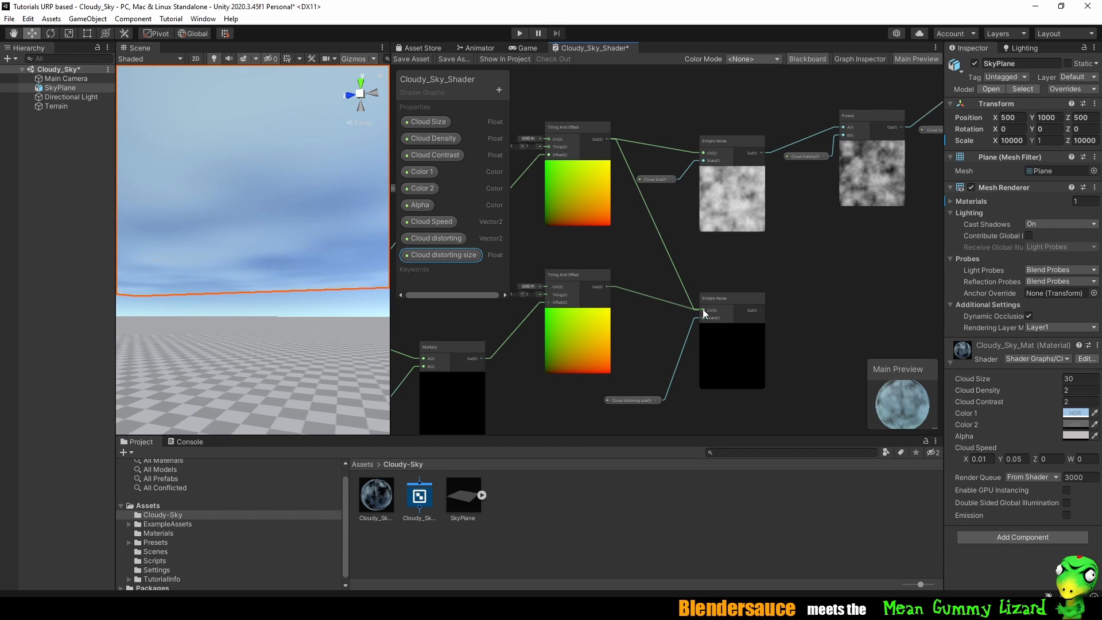
{"action": "middle_click_drag", "start_coordinate": [806, 277], "coordinate": [686, 285]}
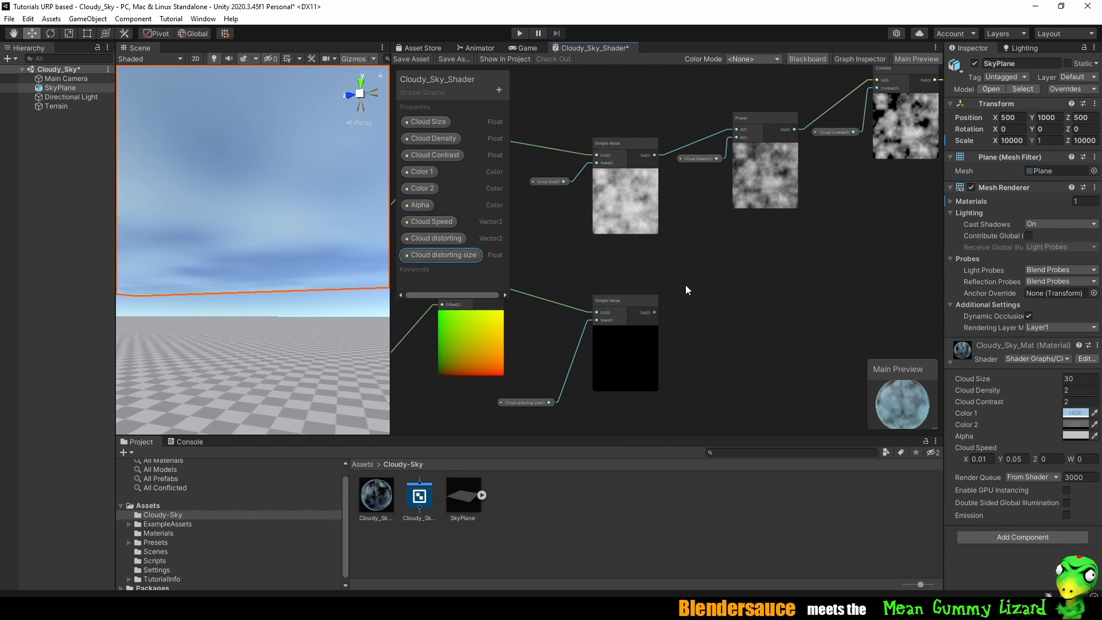
{"action": "left_click_drag", "start_coordinate": [633, 298], "coordinate": [635, 290]}
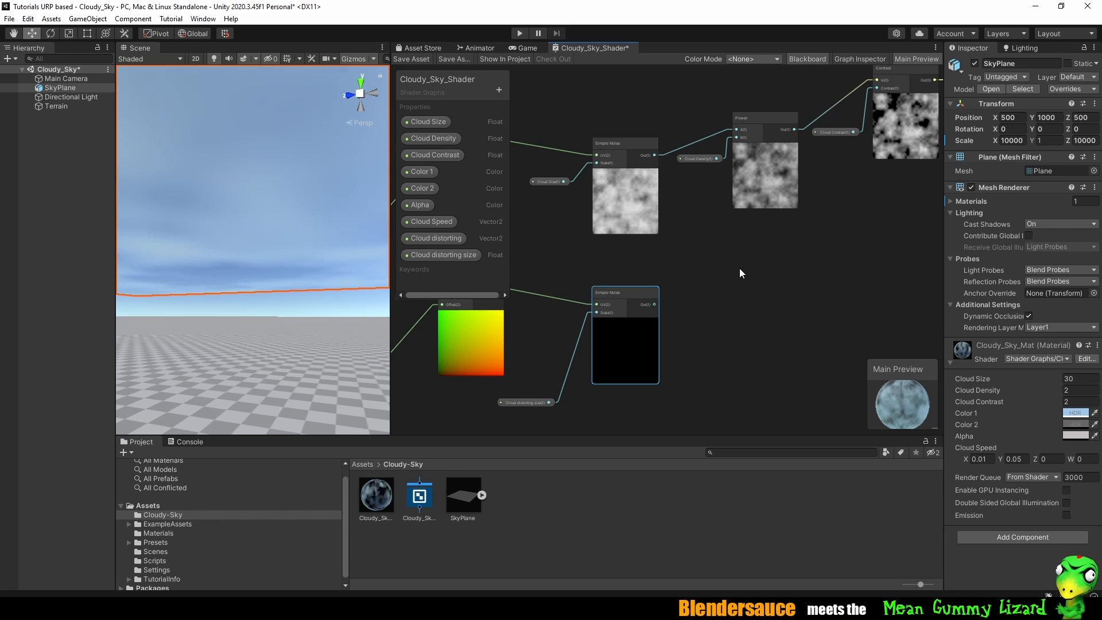
Move the Power and Contrast nodes with their Cloud Density and Cloud Contrast property nodes farther from the noise nodes to make room.
{"action": "middle_click_drag", "start_coordinate": [740, 272], "coordinate": [707, 268]}
{"action": "middle_click_drag", "start_coordinate": [826, 264], "coordinate": [792, 284]}
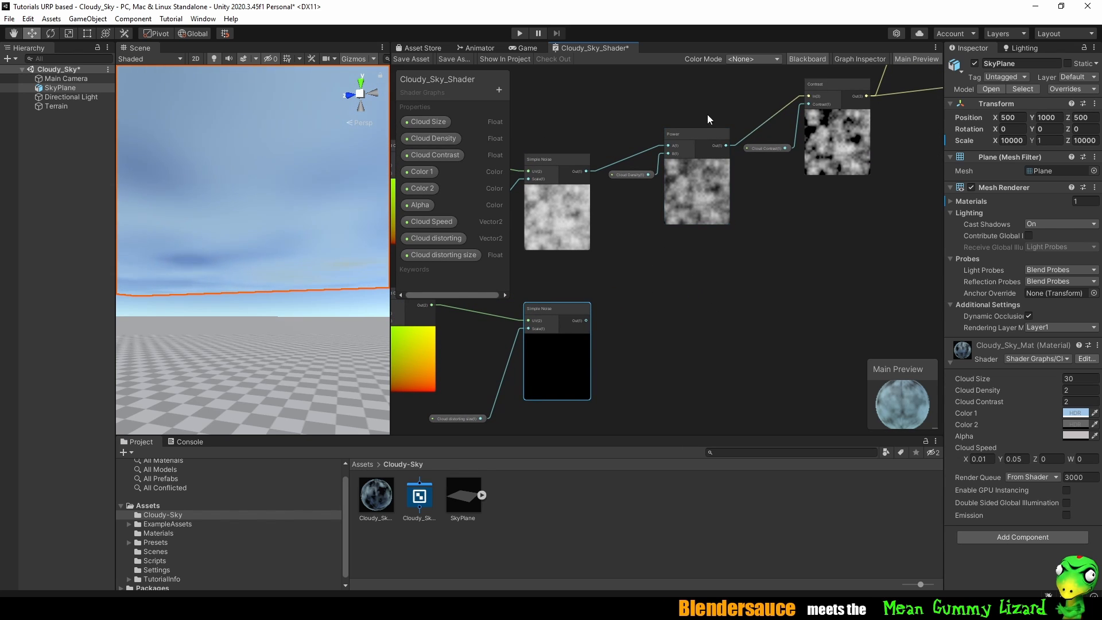
{"action": "middle_click_drag", "start_coordinate": [707, 115], "coordinate": [632, 134]}
{"action": "left_click_drag", "start_coordinate": [575, 136], "coordinate": [576, 172]}
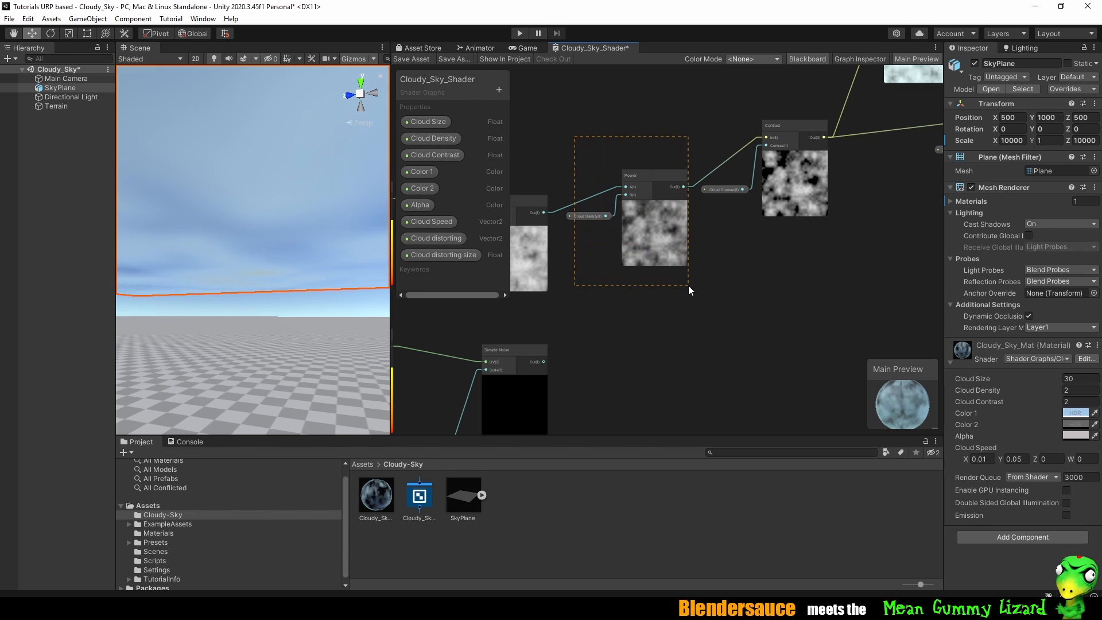
{"action": "left_click_drag", "start_coordinate": [658, 172], "coordinate": [682, 150]}
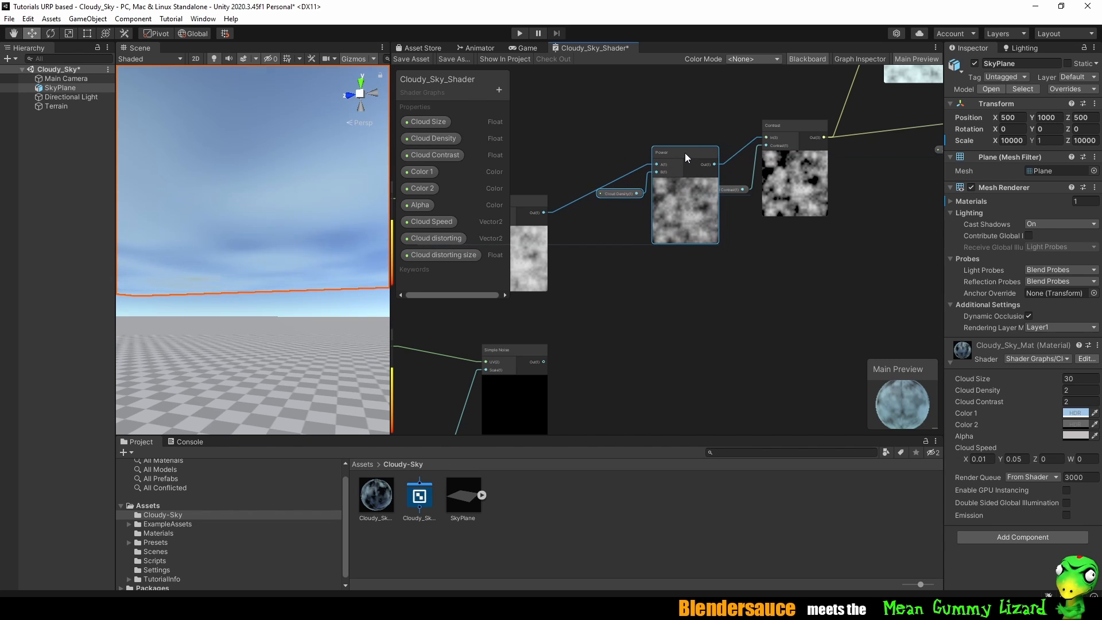
{"action": "left_click_drag", "start_coordinate": [733, 201], "coordinate": [834, 122]}
{"action": "middle_click_drag", "start_coordinate": [770, 330], "coordinate": [818, 232]}
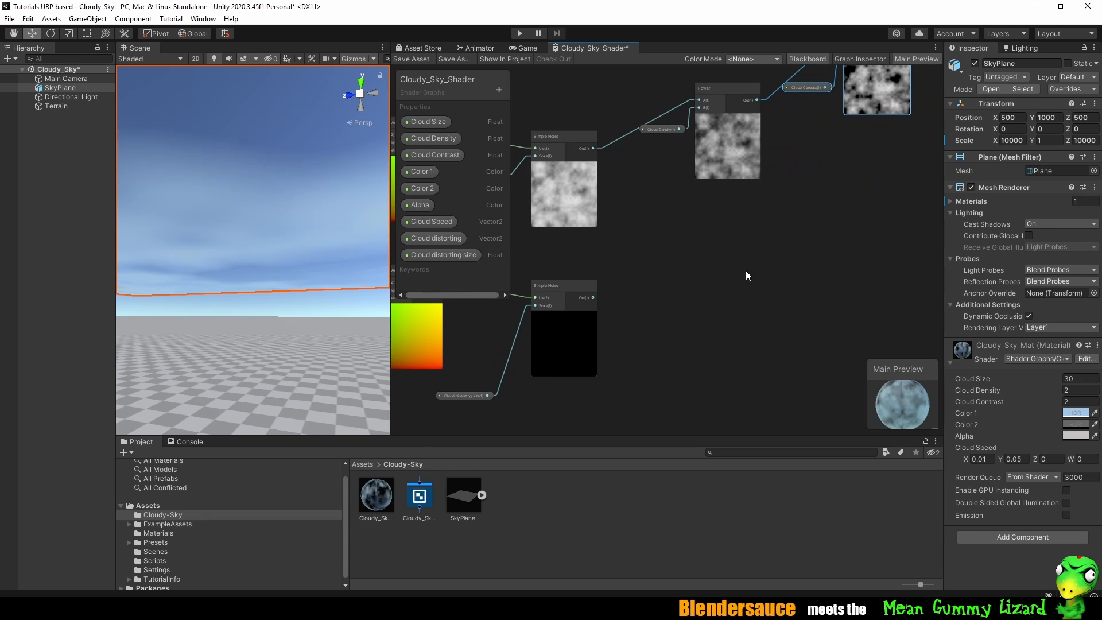
Add a Multiply node and place it between the two Simple Noise nodes and the Power node.
{"action": "right_click", "coordinate": [667, 261]}
{"action": "left_click", "coordinate": [709, 270]}
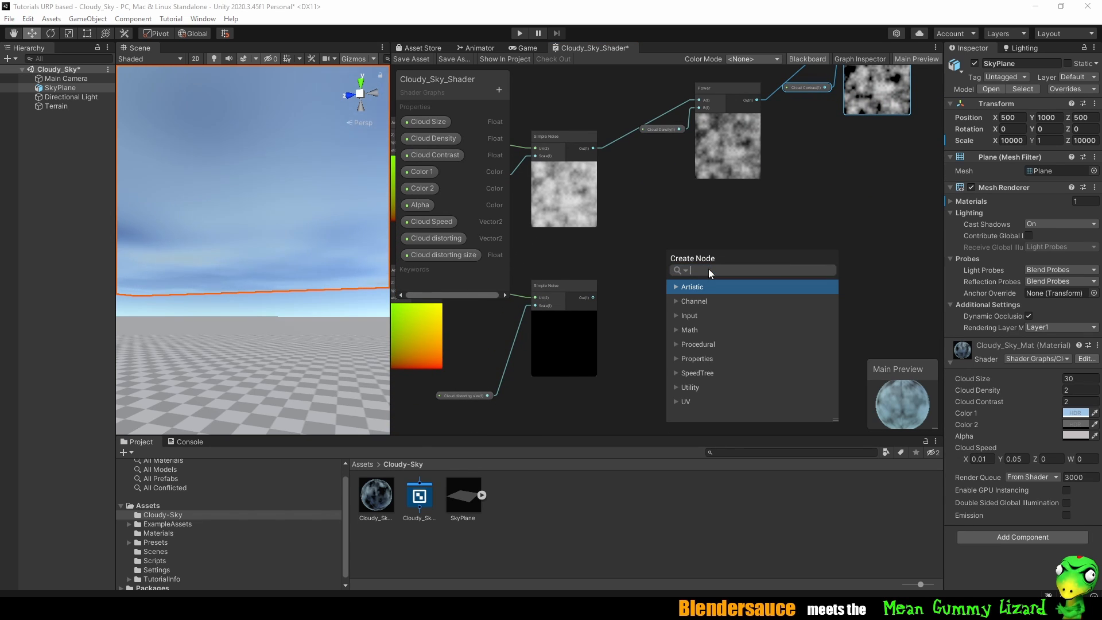
{"action": "type", "text": "muli"}
{"action": "key", "text": "BackSpace"}
{"action": "type", "text": "t"}
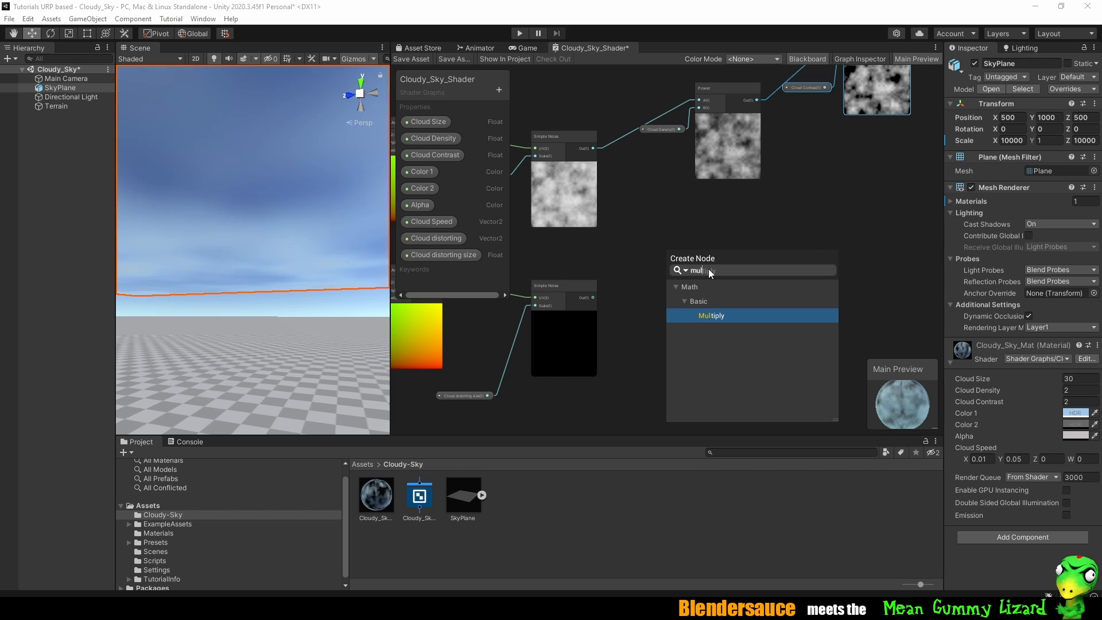
{"action": "key", "text": "Return"}
{"action": "left_click_drag", "start_coordinate": [699, 280], "coordinate": [702, 238]}
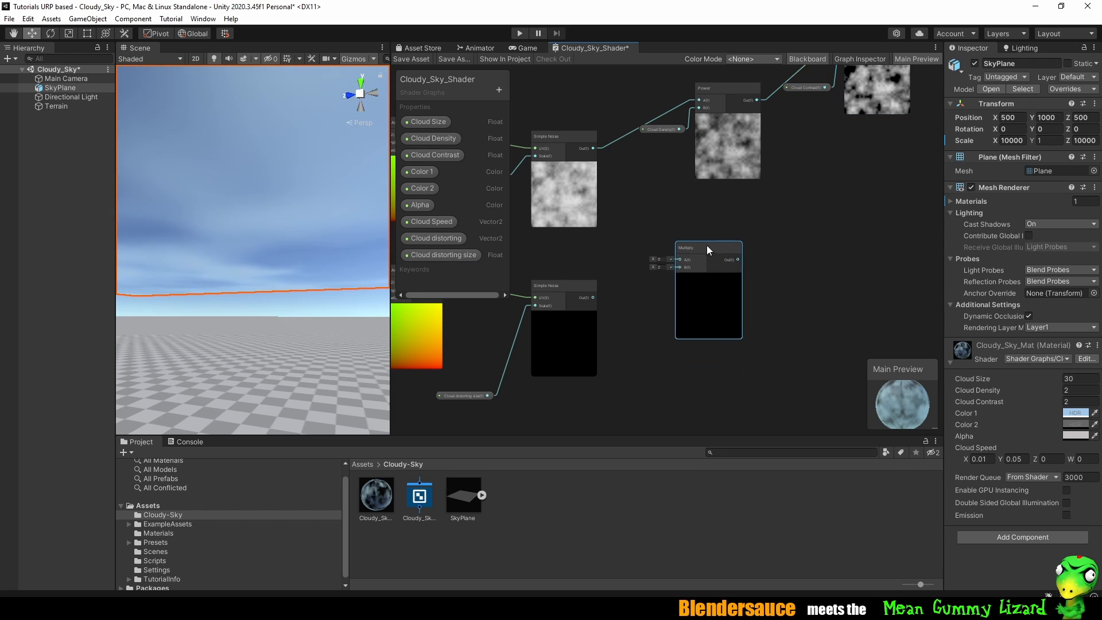
Connect the original noise to the new Multiply's A, the duplicated noise to its B, and the Multiply output to Power's A input.
{"action": "left_click_drag", "start_coordinate": [597, 299], "coordinate": [677, 255]}
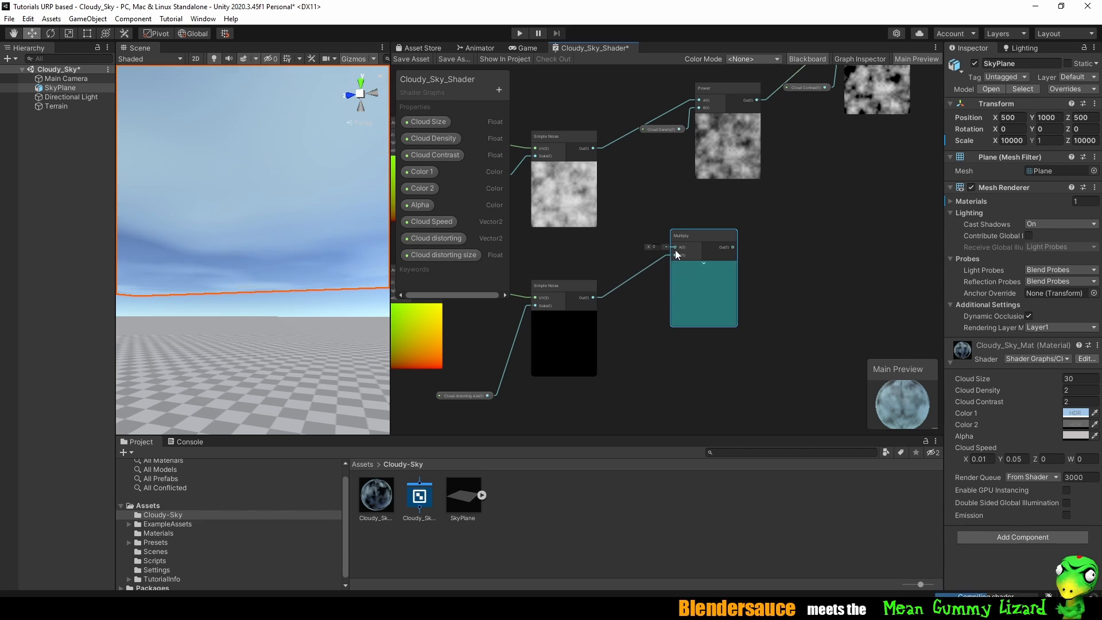
{"action": "left_click_drag", "start_coordinate": [595, 148], "coordinate": [681, 217]}
{"action": "left_click_drag", "start_coordinate": [723, 98], "coordinate": [739, 195]}
{"action": "left_click_drag", "start_coordinate": [716, 343], "coordinate": [760, 183]}
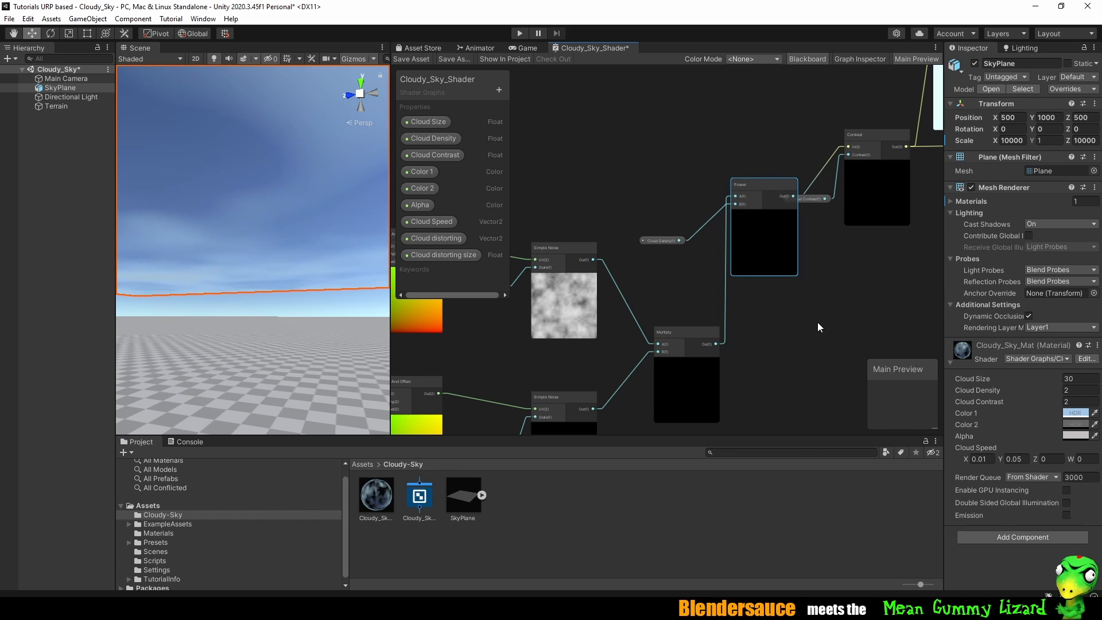
Set the default value of the Cloud distorting size property to 60.
{"action": "middle_click_drag", "start_coordinate": [817, 322], "coordinate": [839, 216]}
{"action": "middle_click_drag", "start_coordinate": [702, 345], "coordinate": [731, 338]}
{"action": "left_click_drag", "start_coordinate": [566, 369], "coordinate": [559, 379]}
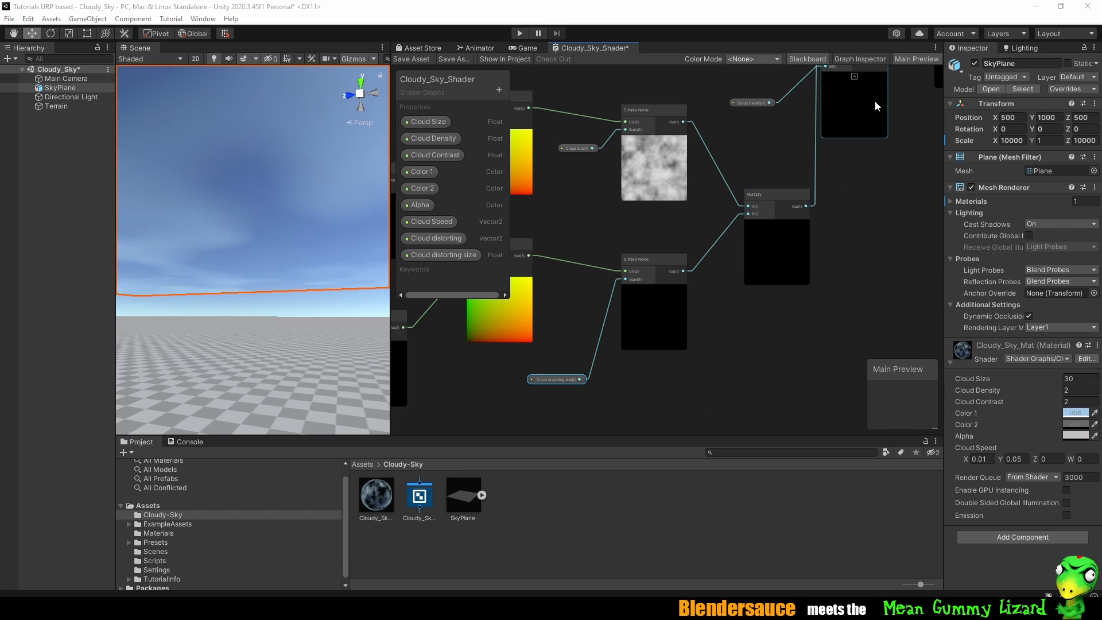
{"action": "left_click", "coordinate": [862, 59]}
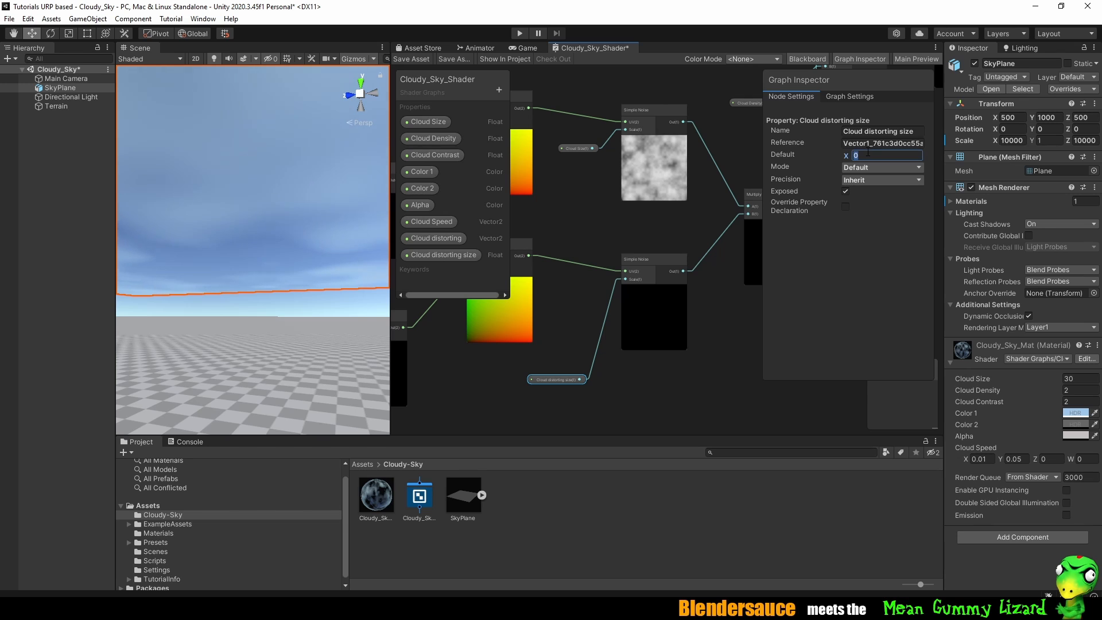
{"action": "type", "text": "60"}
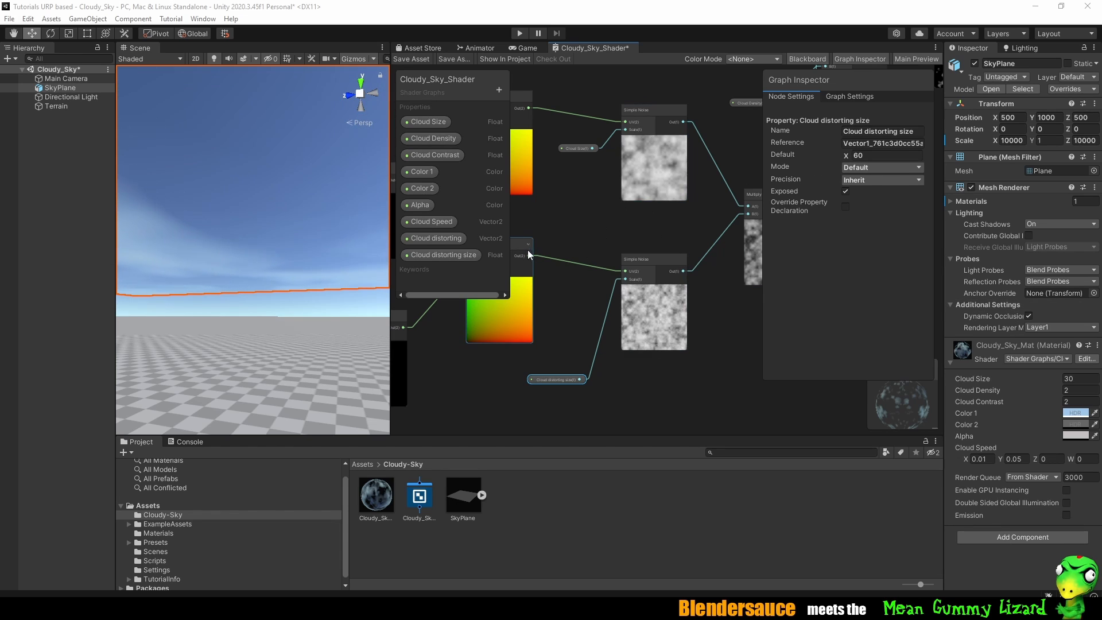
Set the Cloud distorting property's default to X 0.01 and Y 0.02, and save the shader asset.
{"action": "left_click", "coordinate": [449, 237]}
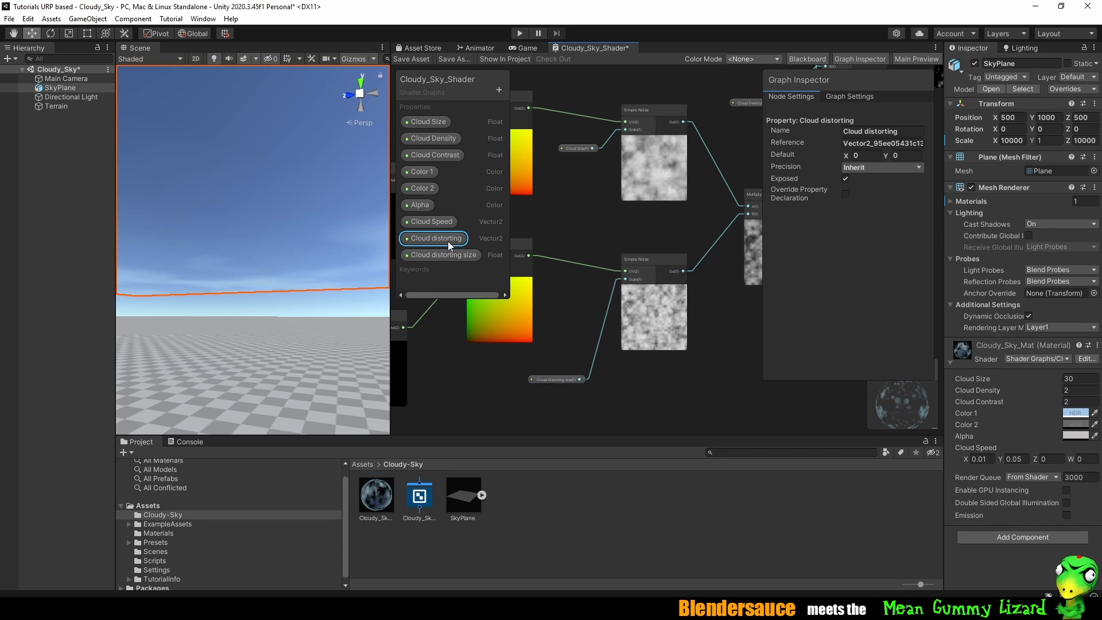
{"action": "left_click", "coordinate": [861, 155]}
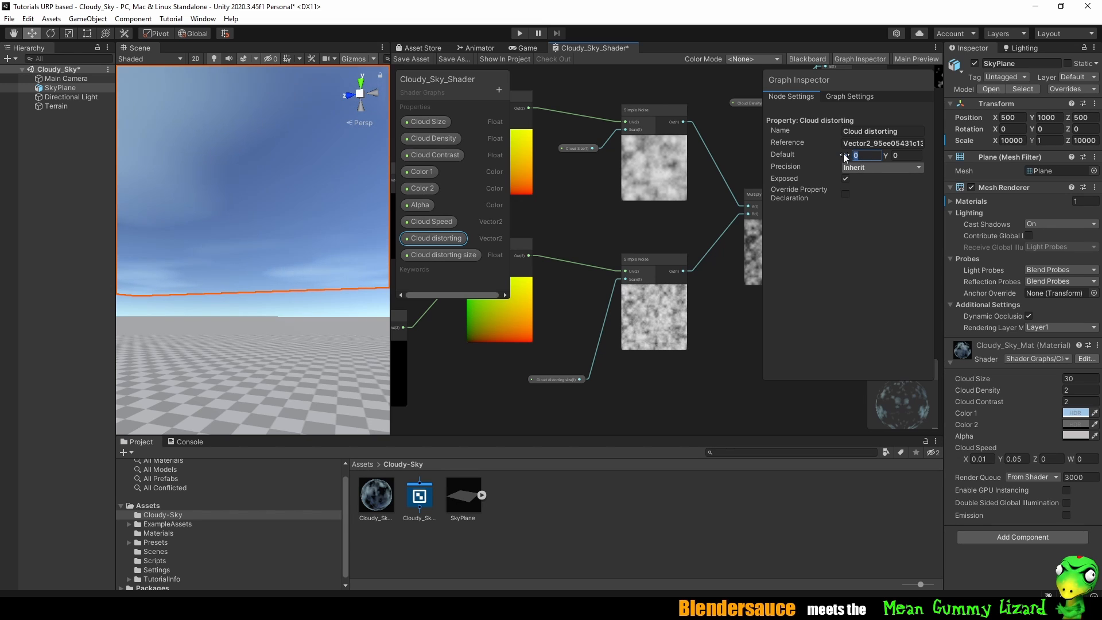
{"action": "type", "text": "0,"}
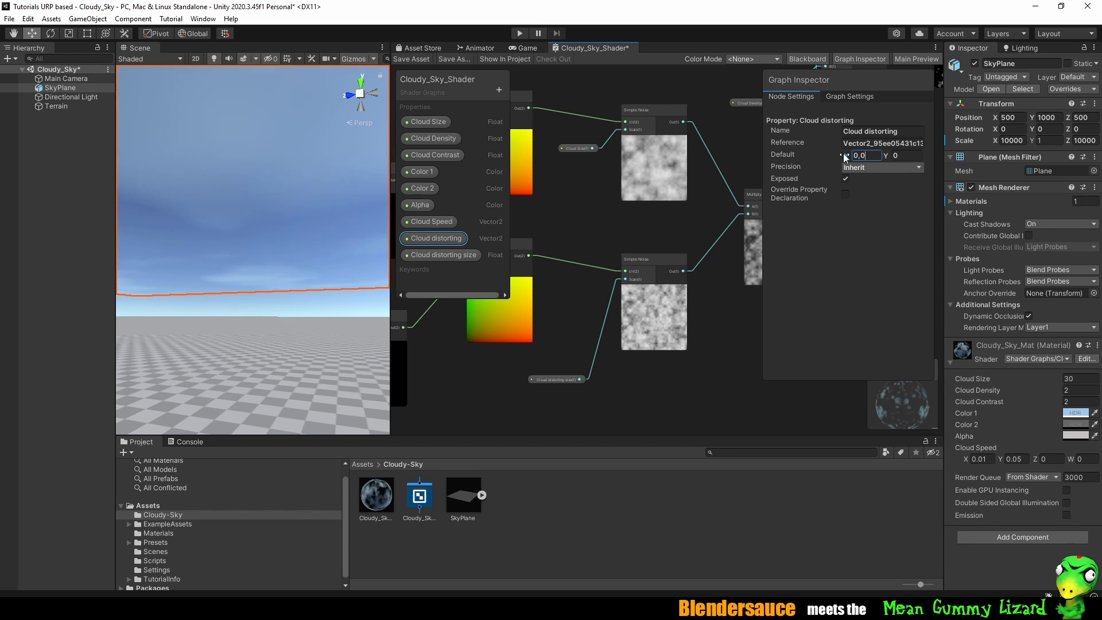
{"action": "type", "text": "01"}
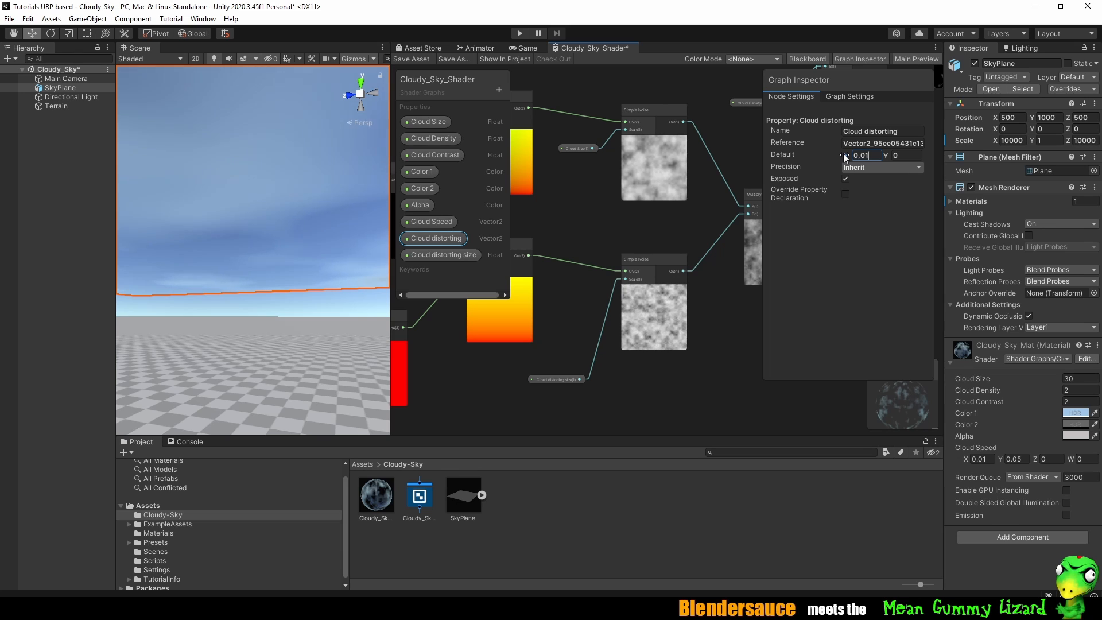
{"action": "key", "text": "Tab"}
{"action": "type", "text": "0,0"}
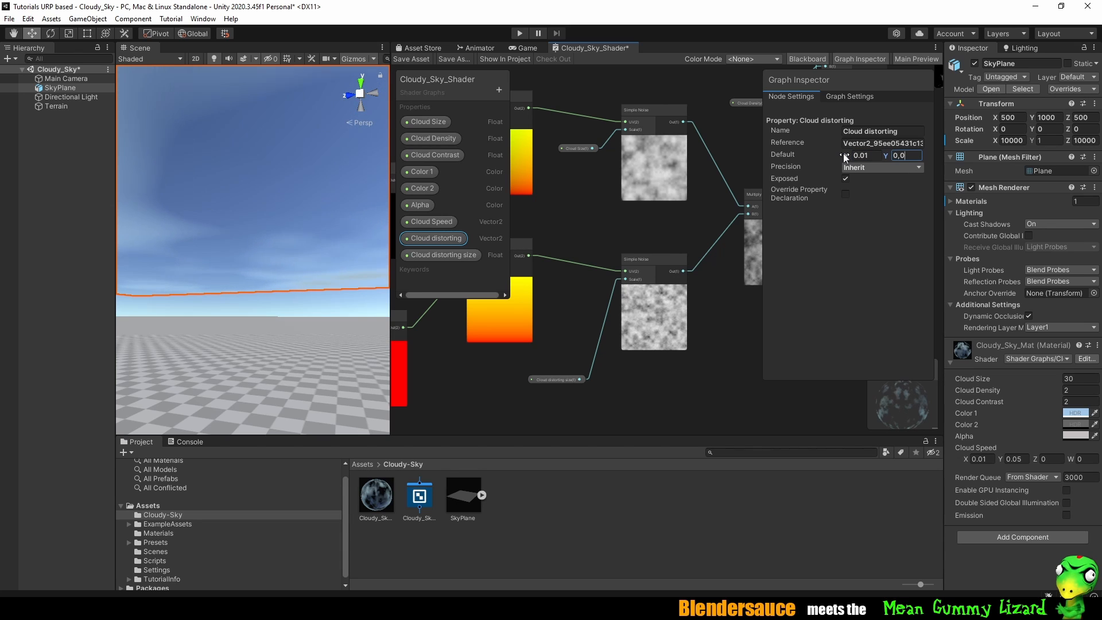
{"action": "type", "text": "2"}
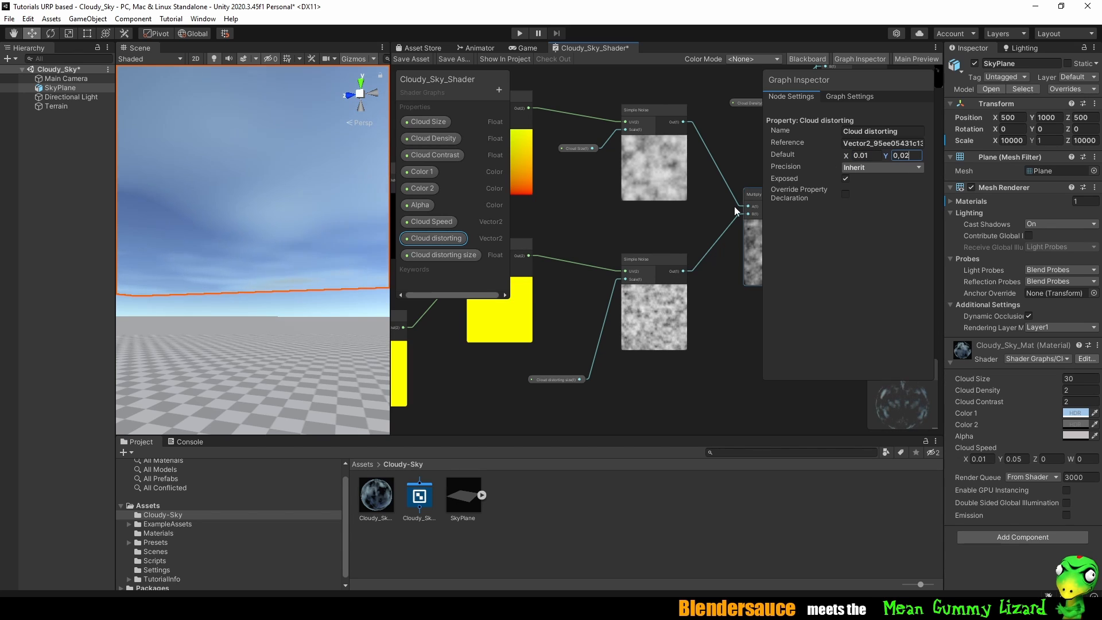
{"action": "left_click", "coordinate": [418, 58]}
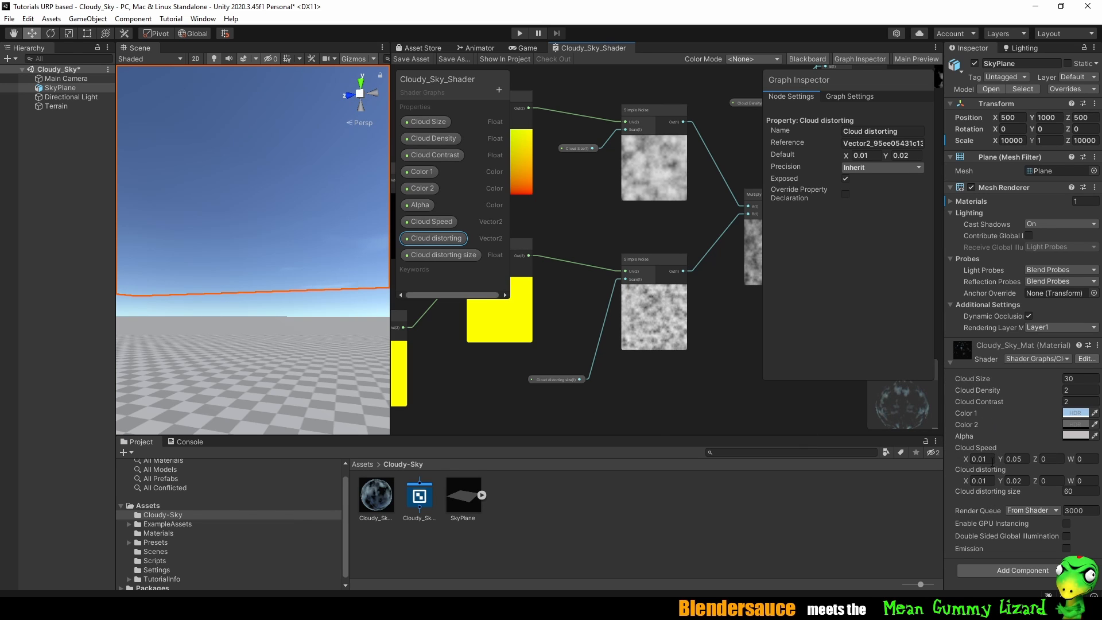
Widen the Inspector and open the sky material's Cloud Speed X value for editing.
{"action": "left_click_drag", "start_coordinate": [946, 395], "coordinate": [914, 395]}
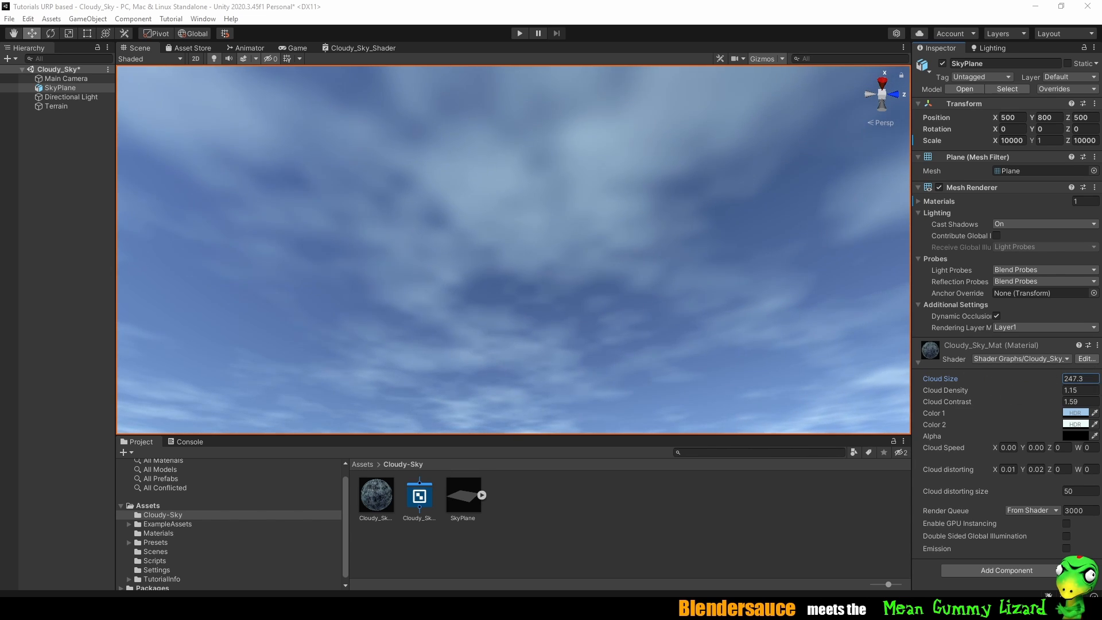
{"action": "left_click", "coordinate": [1008, 447]}
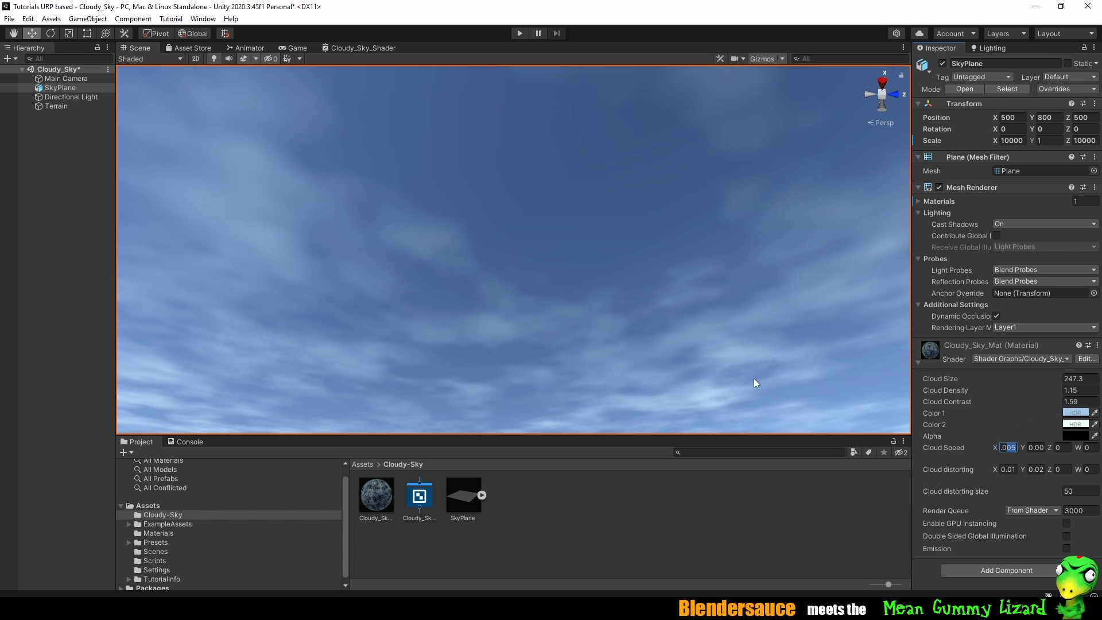